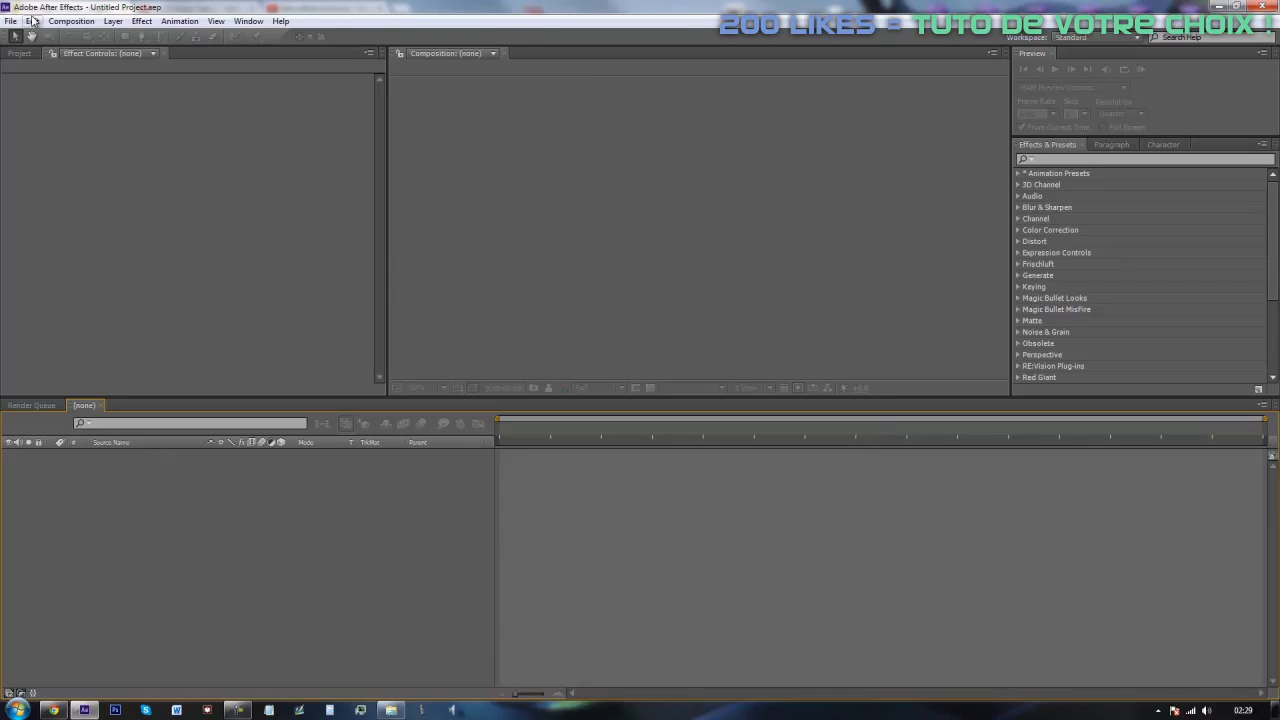
Step: Create a new 1280 x 720 composition named Comp 1 with the default settings
{"action": "left_click", "coordinate": [12, 22]}
{"action": "left_click", "coordinate": [231, 142]}
{"action": "left_click", "coordinate": [22, 53]}
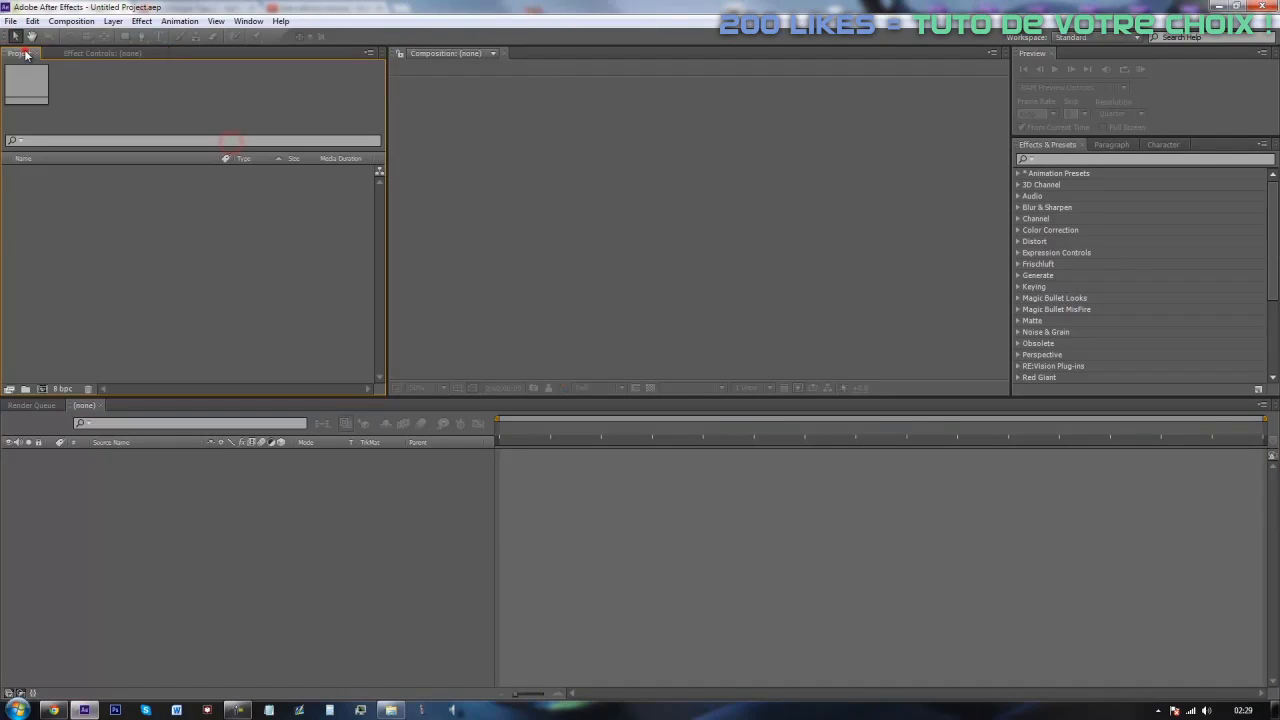
{"action": "left_click", "coordinate": [42, 389]}
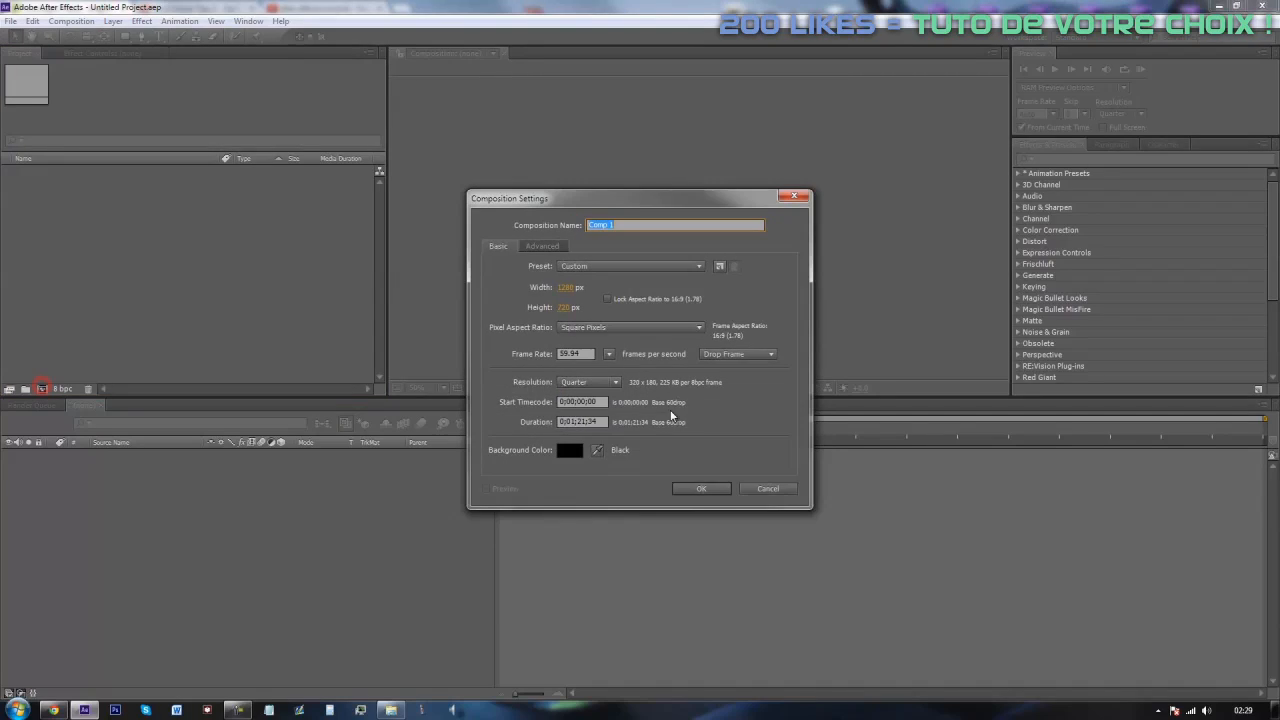
{"action": "left_click", "coordinate": [700, 489]}
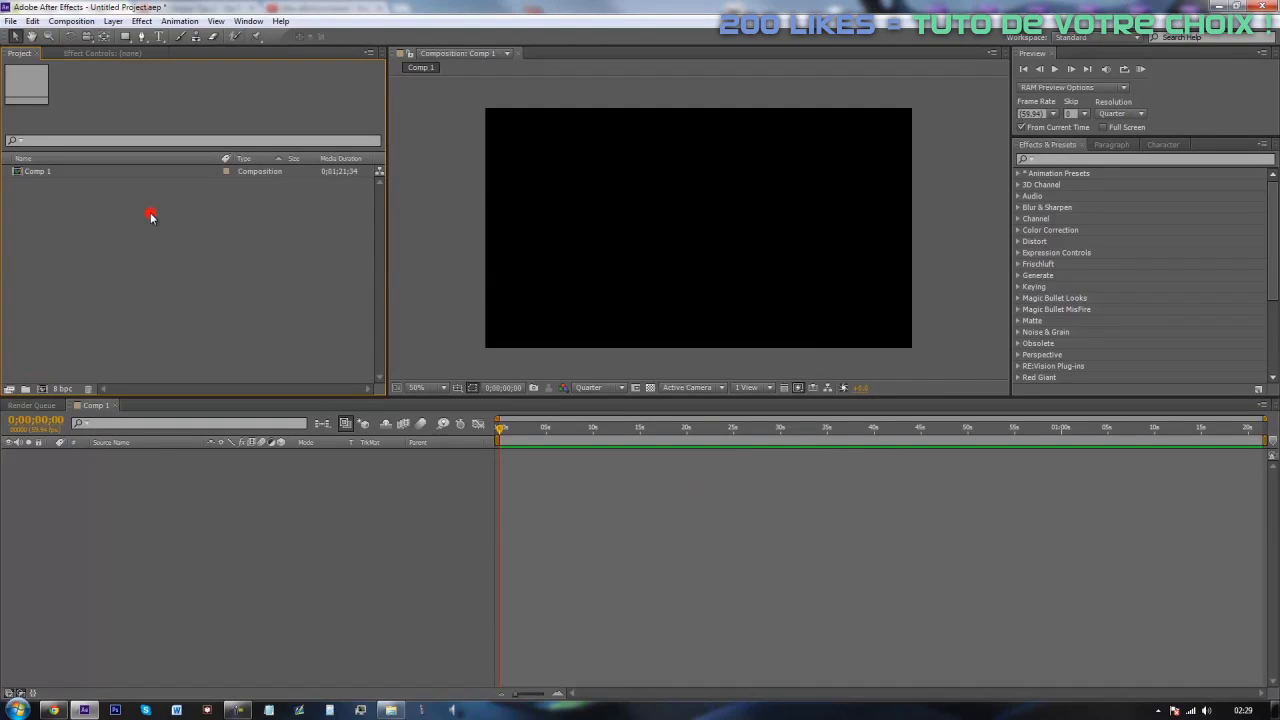
Step: Import the Rainn - Terminal Temperrr clip from the Trickshot folder inside the Clips folder
{"action": "double_click", "coordinate": [150, 215]}
{"action": "left_click", "coordinate": [40, 175]}
{"action": "double_click", "coordinate": [553, 99]}
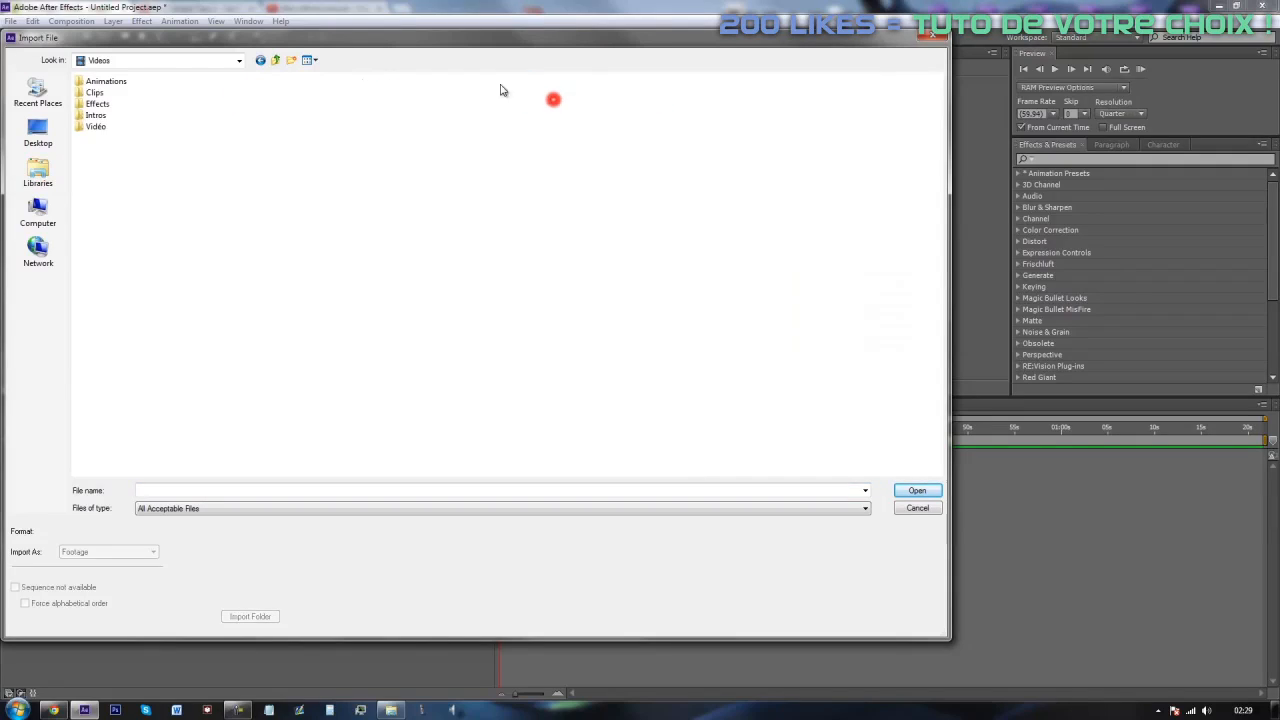
{"action": "double_click", "coordinate": [93, 92]}
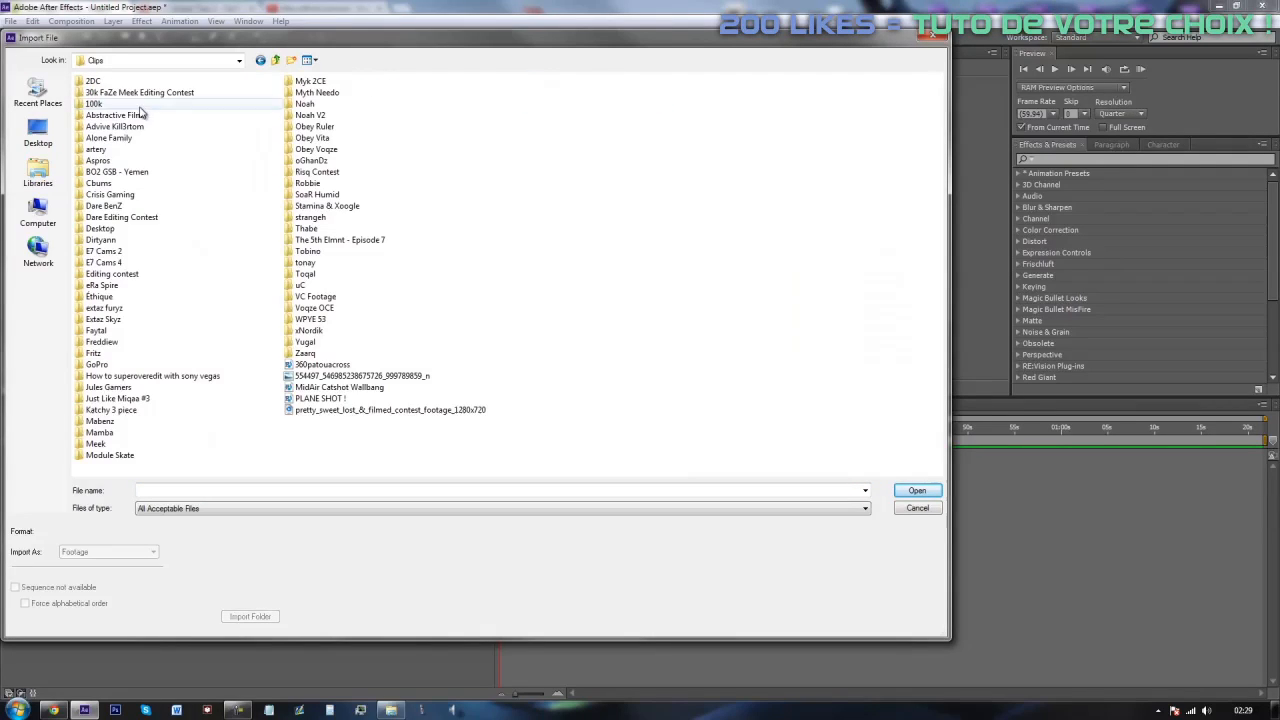
{"action": "double_click", "coordinate": [128, 93]}
{"action": "double_click", "coordinate": [100, 90]}
{"action": "double_click", "coordinate": [98, 114]}
{"action": "double_click", "coordinate": [94, 93]}
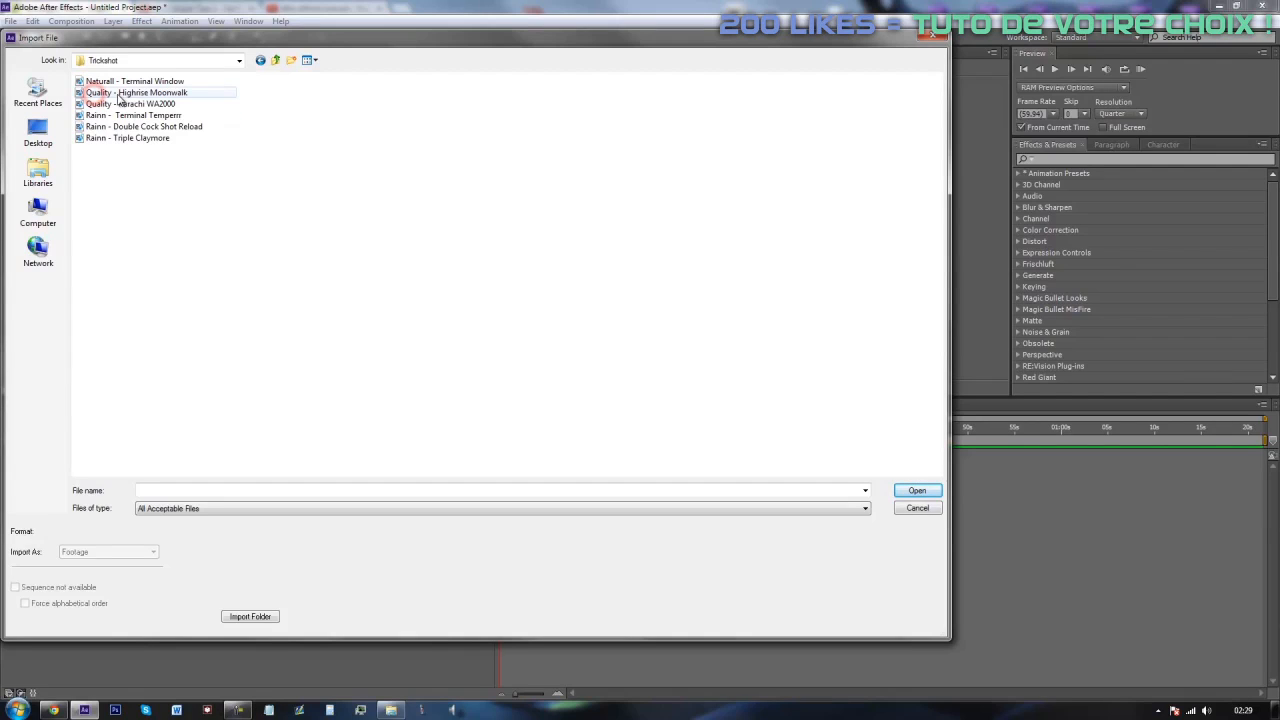
{"action": "left_click", "coordinate": [133, 81]}
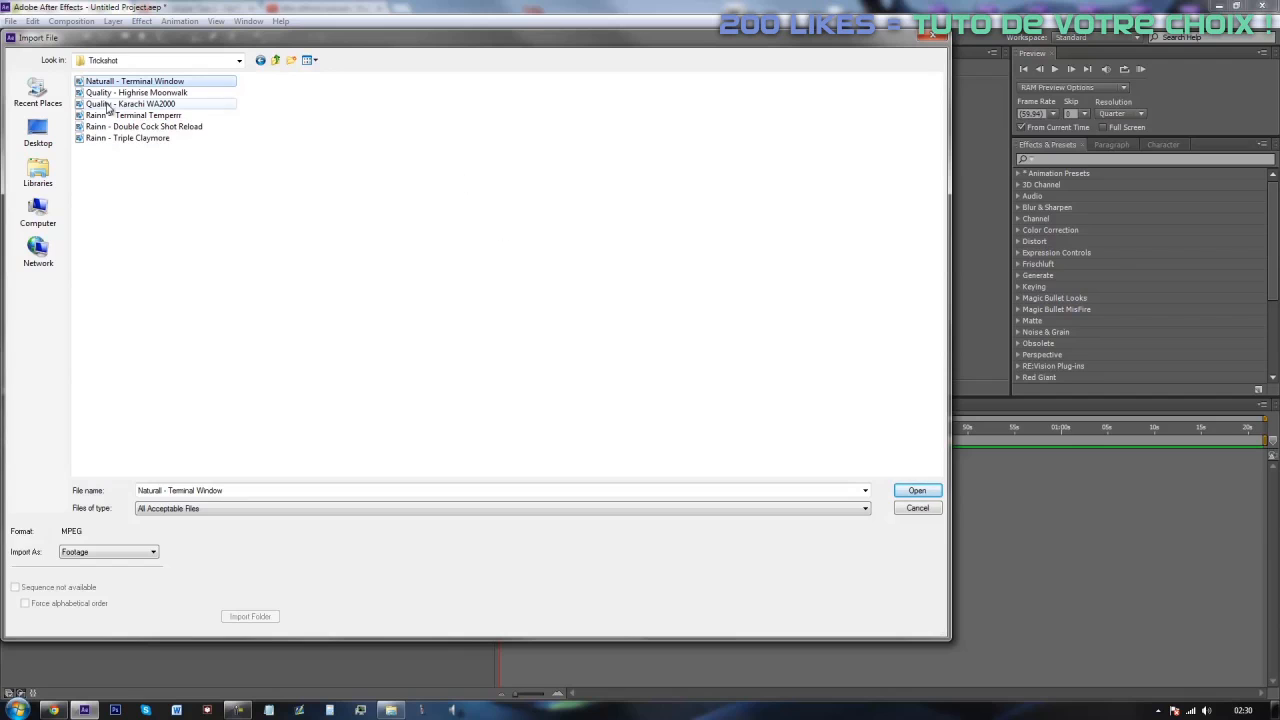
{"action": "left_click", "coordinate": [110, 115]}
{"action": "left_click", "coordinate": [918, 490]}
Step: Add the Rainn clip to Comp 1 and inspect its round winning kill frame at 0;00;10;24
{"action": "left_click_drag", "start_coordinate": [69, 197], "coordinate": [598, 435]}
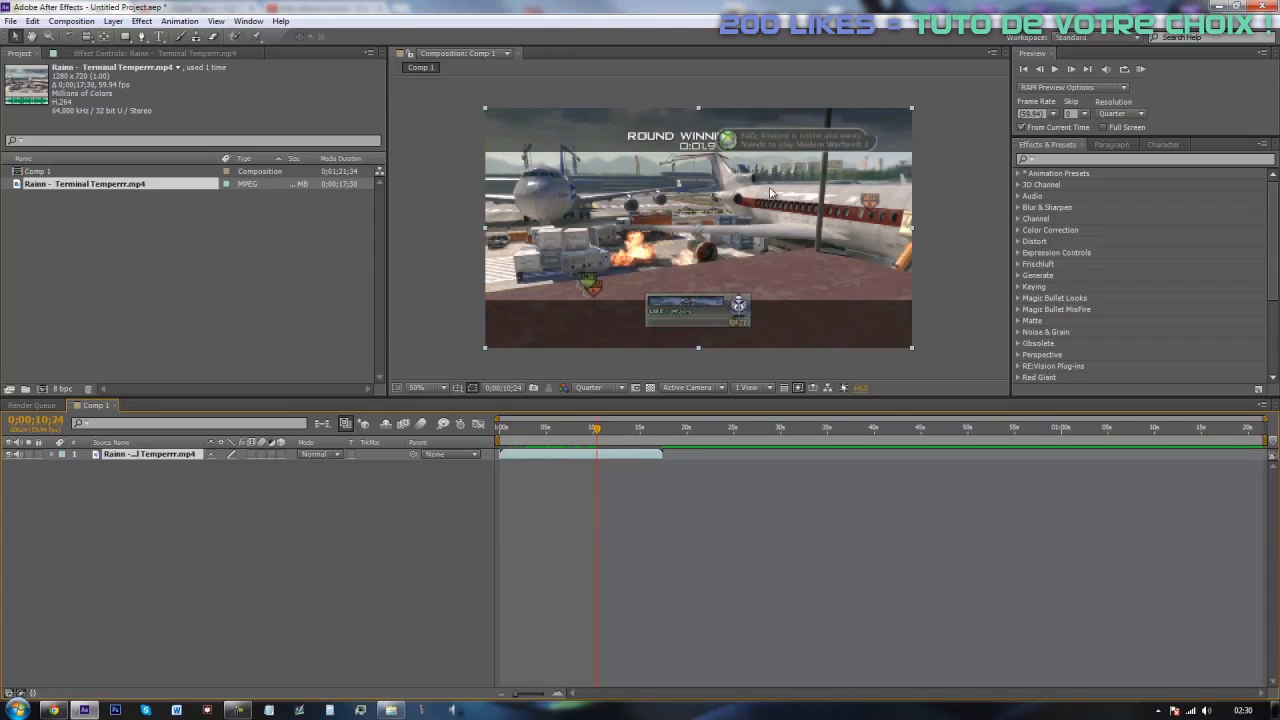
{"action": "scroll", "coordinate": [767, 192], "scroll_direction": "up", "scroll_amount": 2}
{"action": "key", "text": "h"}
{"action": "left_click_drag", "start_coordinate": [803, 160], "coordinate": [717, 278]}
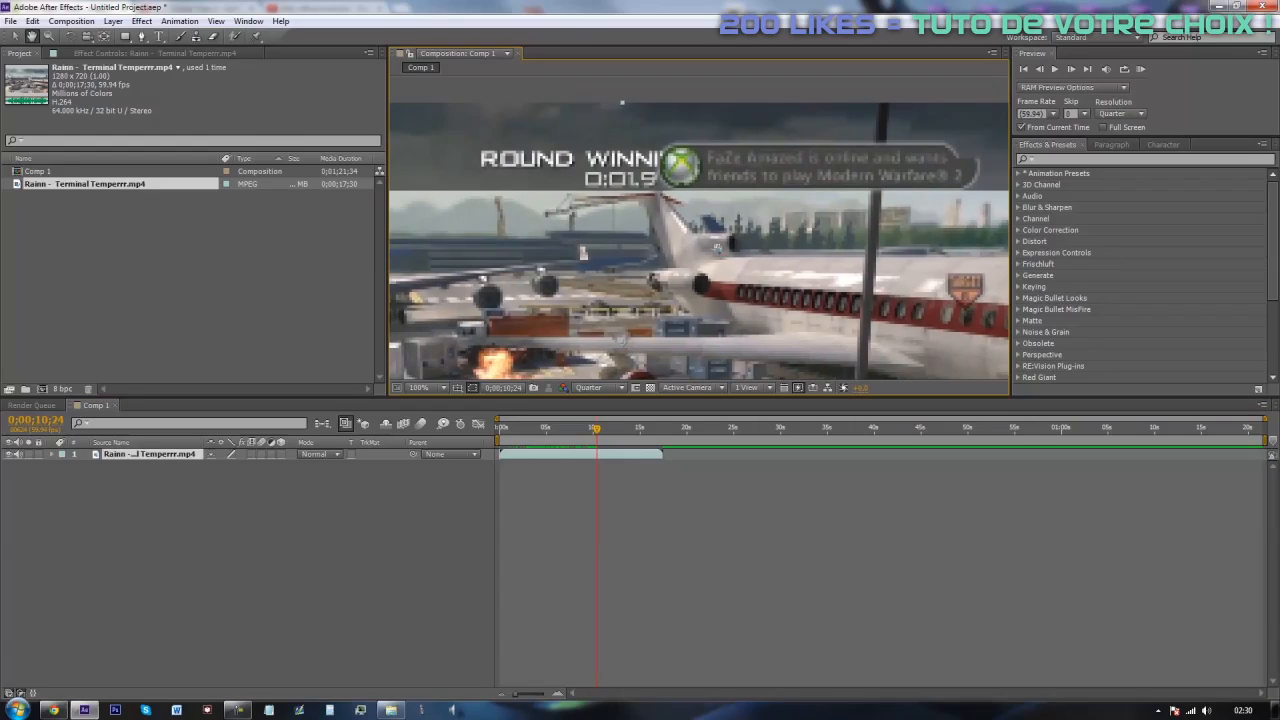
{"action": "scroll", "coordinate": [704, 220], "scroll_direction": "down", "scroll_amount": 2}
{"action": "left_click_drag", "start_coordinate": [681, 276], "coordinate": [711, 220]}
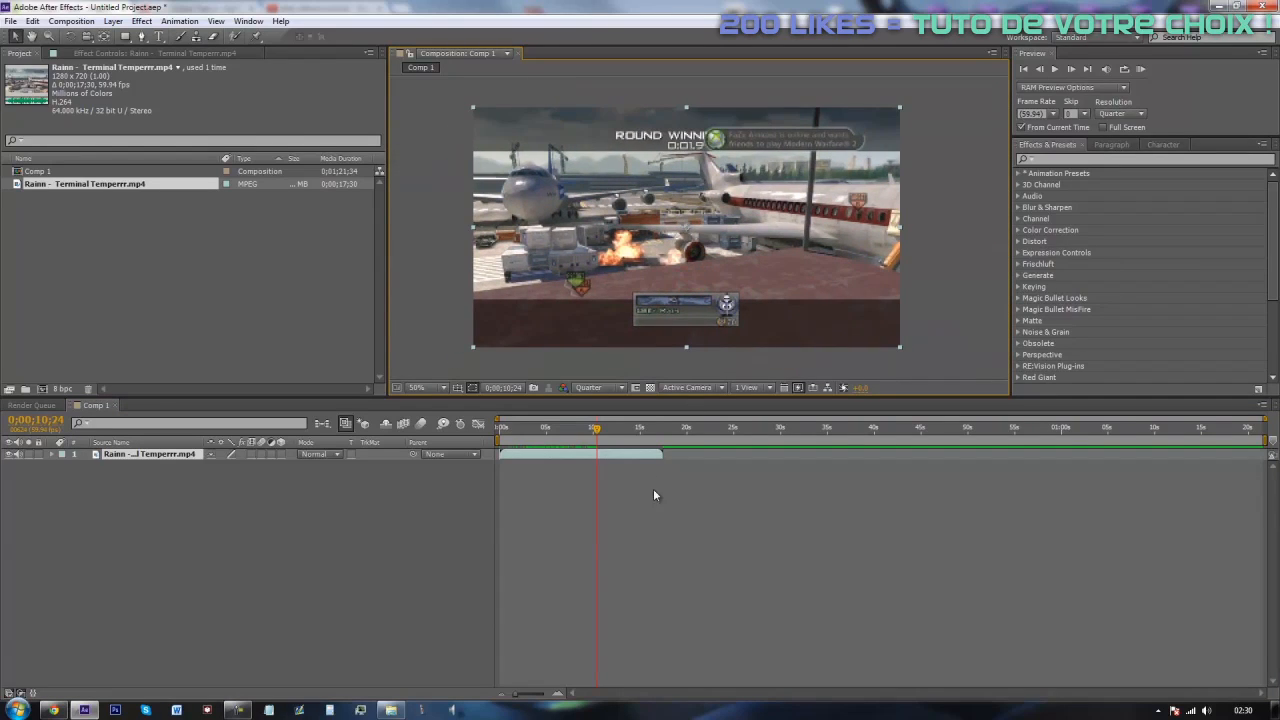
Step: Delete the Rainn clip from both the composition and the project
{"action": "left_click", "coordinate": [621, 453]}
{"action": "key", "text": "Delete"}
{"action": "key", "text": "Delete"}
Step: Import the Naturall - Terminal Window clip from the Trickshot folder and add it to Comp 1
{"action": "double_click", "coordinate": [106, 229]}
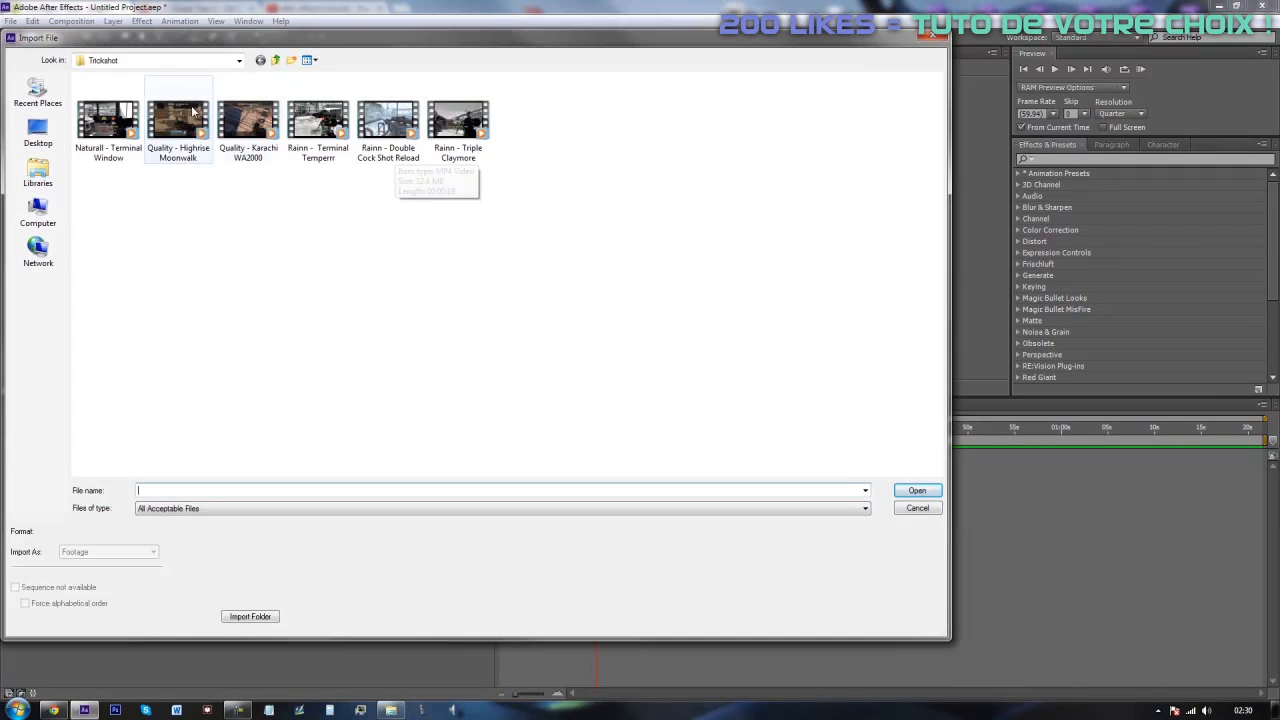
{"action": "double_click", "coordinate": [108, 122]}
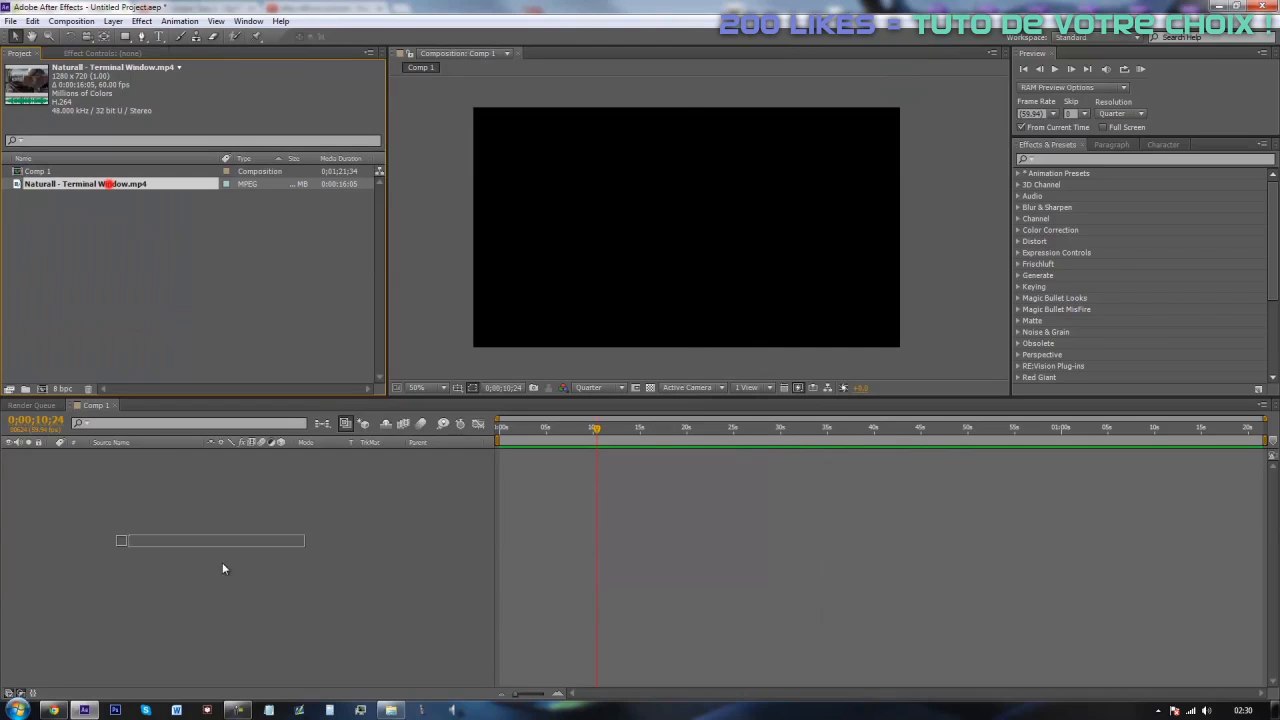
{"action": "left_click_drag", "start_coordinate": [222, 563], "coordinate": [224, 566]}
Step: Set the composition viewer's resolution to Full
{"action": "left_click_drag", "start_coordinate": [595, 429], "coordinate": [597, 429]}
{"action": "scroll", "coordinate": [701, 180], "scroll_direction": "up", "scroll_amount": 1}
{"action": "scroll", "coordinate": [701, 180], "scroll_direction": "down", "scroll_amount": 1}
{"action": "scroll", "coordinate": [707, 174], "scroll_direction": "up", "scroll_amount": 1}
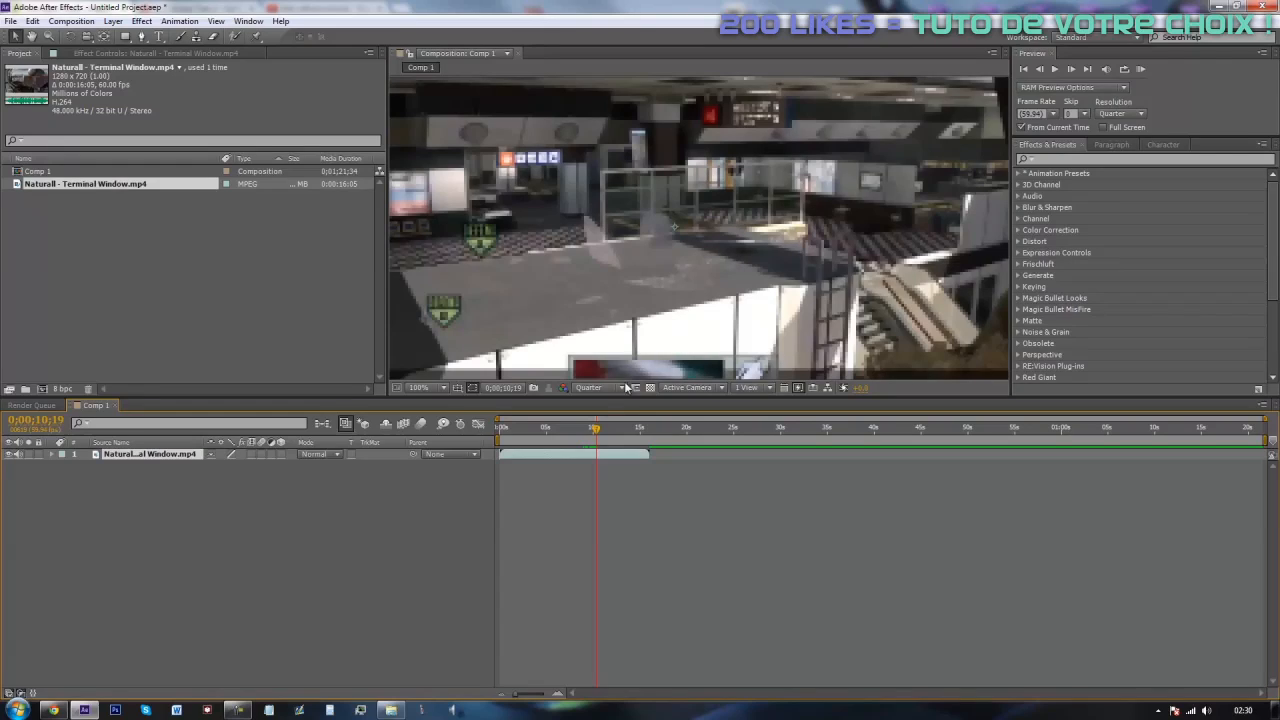
{"action": "left_click", "coordinate": [594, 391]}
{"action": "left_click", "coordinate": [598, 402]}
{"action": "key", "text": "h"}
{"action": "left_click_drag", "start_coordinate": [686, 194], "coordinate": [701, 218]}
Step: Enlarge the composition viewer and move the current time to the first round winning kill frame at 0;00;06;55
{"action": "mouse_move", "coordinate": [577, 442]}
{"action": "left_mouse_down"}
{"action": "mouse_move", "coordinate": [600, 438]}
{"action": "mouse_move", "coordinate": [569, 462]}
{"action": "left_mouse_up"}
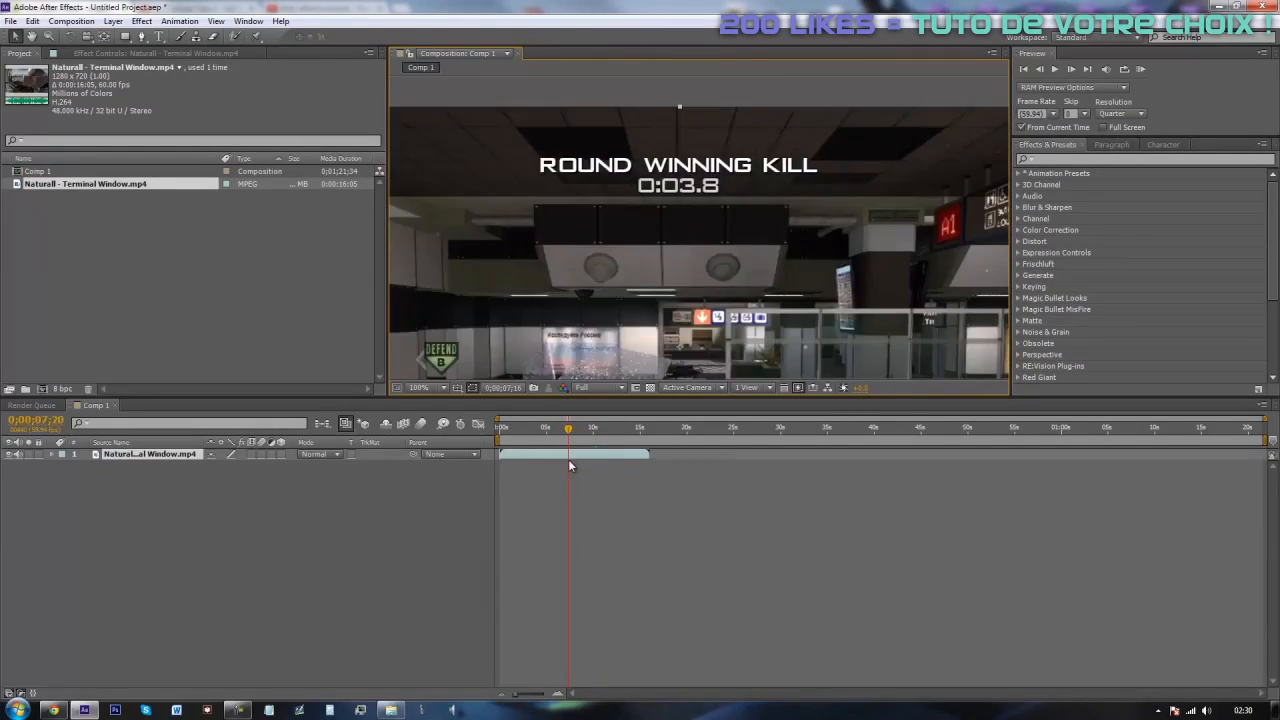
{"action": "left_click_drag", "start_coordinate": [563, 396], "coordinate": [570, 537]}
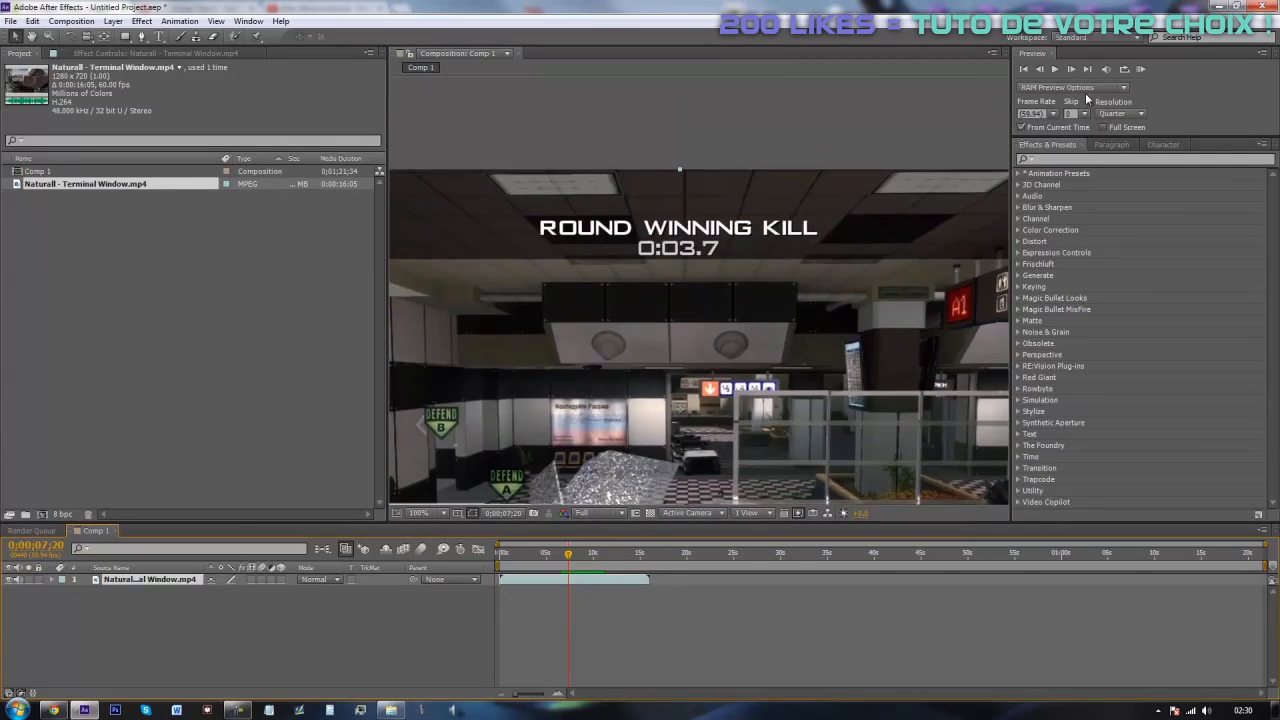
{"action": "left_click", "coordinate": [1043, 71]}
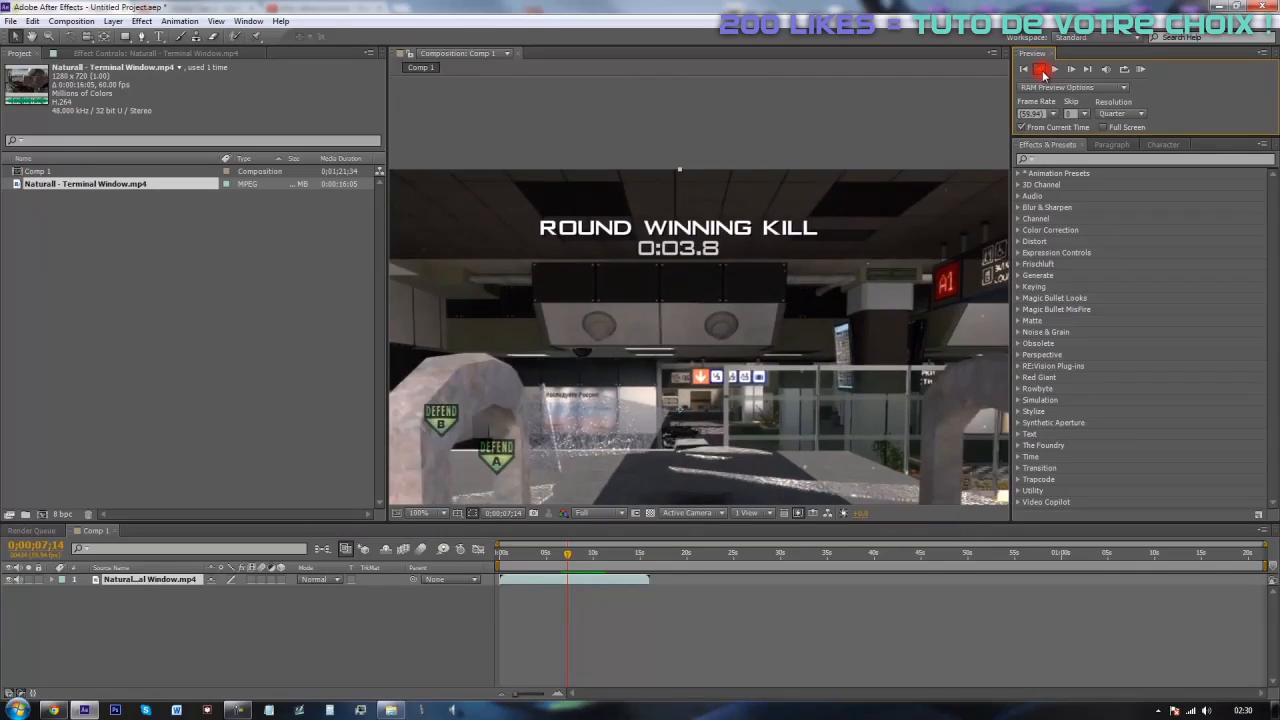
{"action": "left_click_drag", "start_coordinate": [562, 694], "coordinate": [564, 682]}
{"action": "left_click_drag", "start_coordinate": [574, 563], "coordinate": [556, 562]}
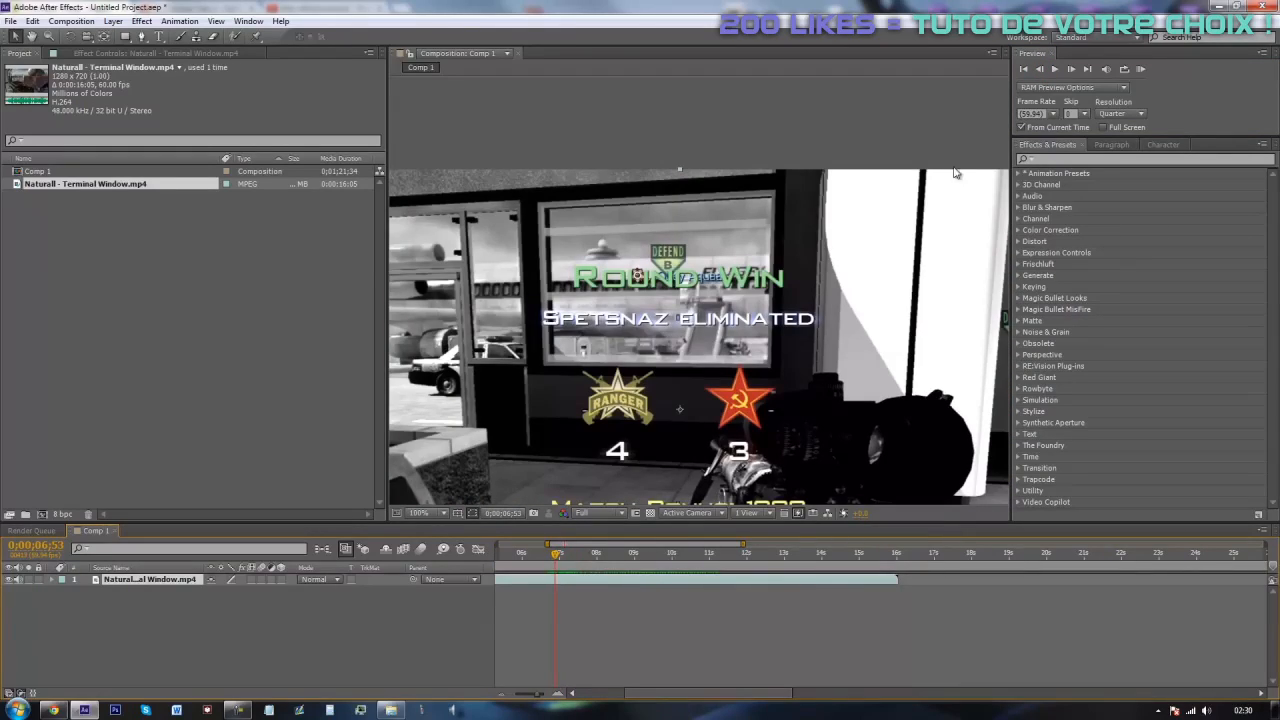
{"action": "left_click", "coordinate": [1074, 71]}
{"action": "left_click", "coordinate": [1074, 71]}
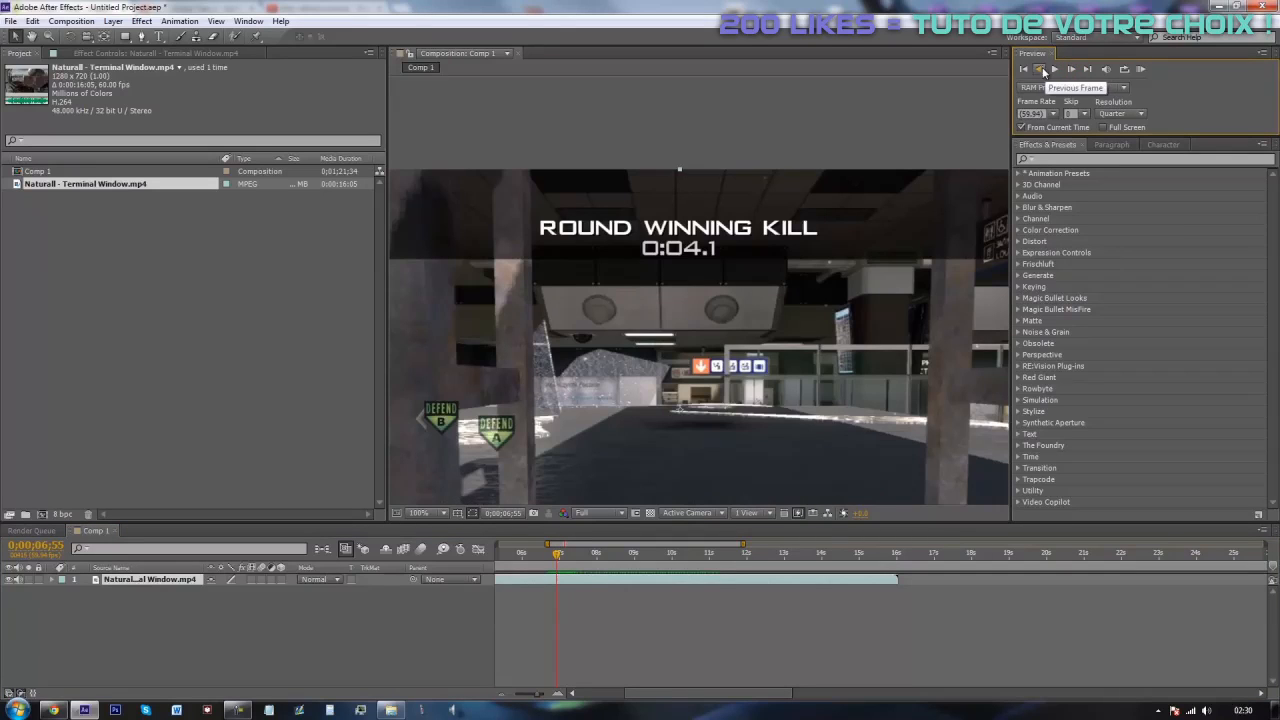
{"action": "left_click", "coordinate": [1042, 70]}
{"action": "left_click", "coordinate": [1071, 69]}
Step: Duplicate the clip layer and trim the upper copy so it starts at 0;00;06;55
{"action": "key", "text": "ctrl+d"}
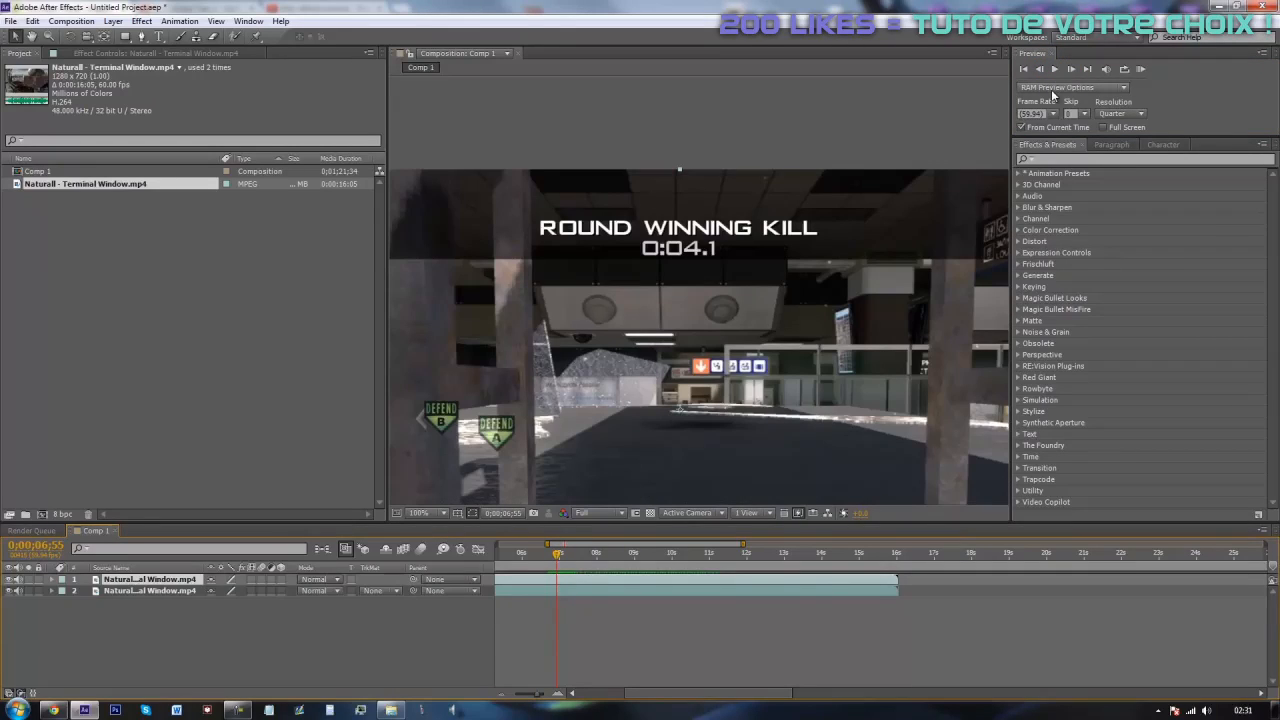
{"action": "key", "text": "ctrl+shift+d"}
{"action": "left_click", "coordinate": [532, 592]}
{"action": "key", "text": "Delete"}
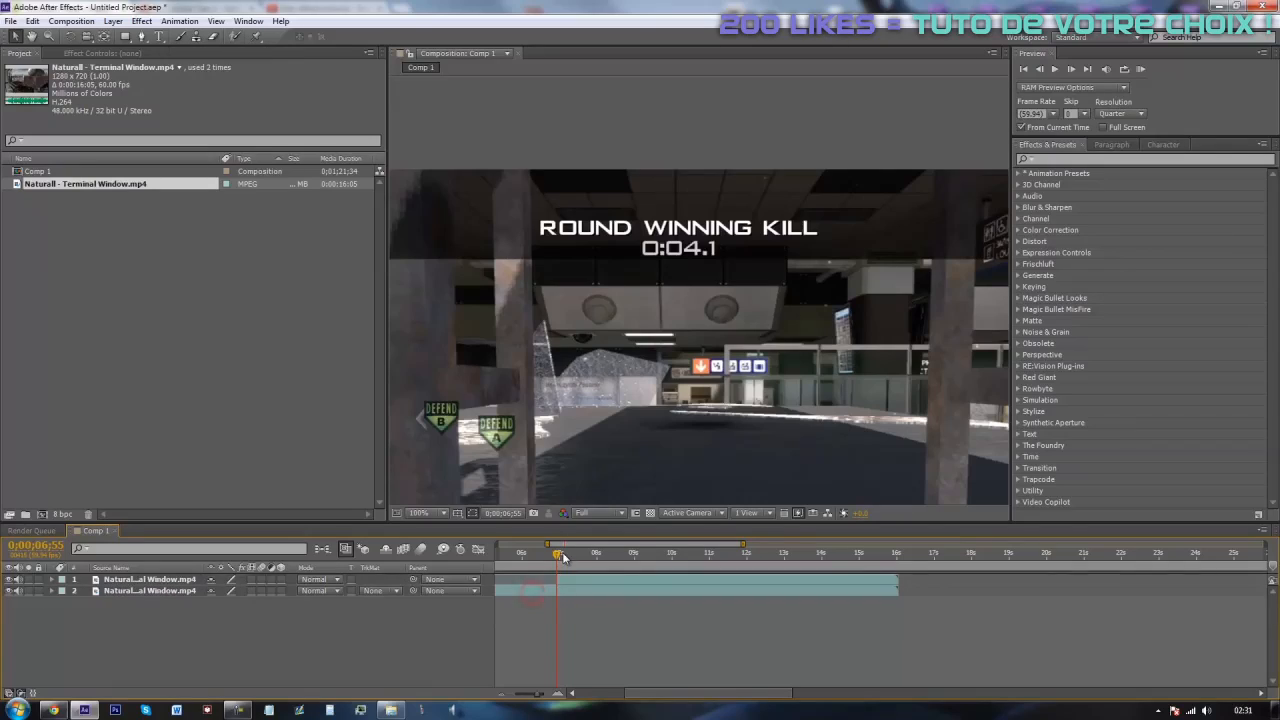
Step: Trim the end of the upper clip layer to 0;00;15;34, where the killcam ends
{"action": "left_click_drag", "start_coordinate": [566, 558], "coordinate": [711, 561]}
{"action": "scroll", "coordinate": [700, 410], "scroll_direction": "down", "scroll_amount": 2}
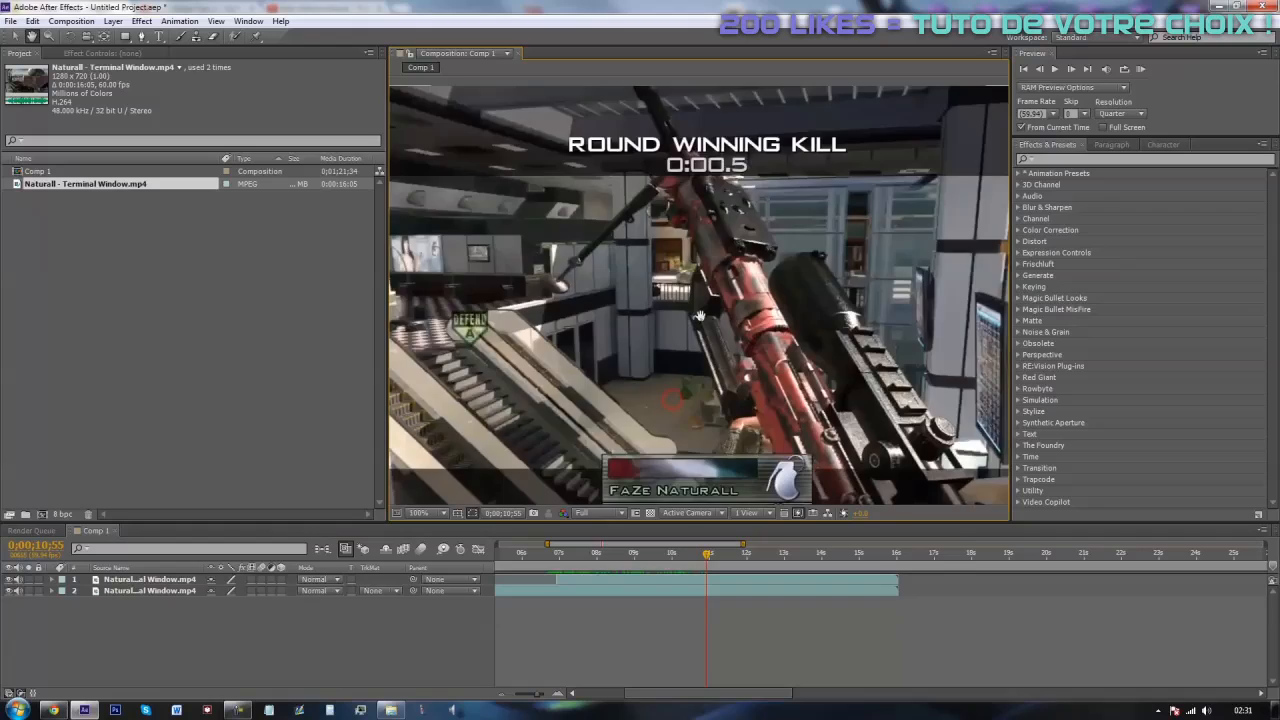
{"action": "left_click_drag", "start_coordinate": [708, 555], "coordinate": [879, 559]}
{"action": "left_click", "coordinate": [1071, 70]}
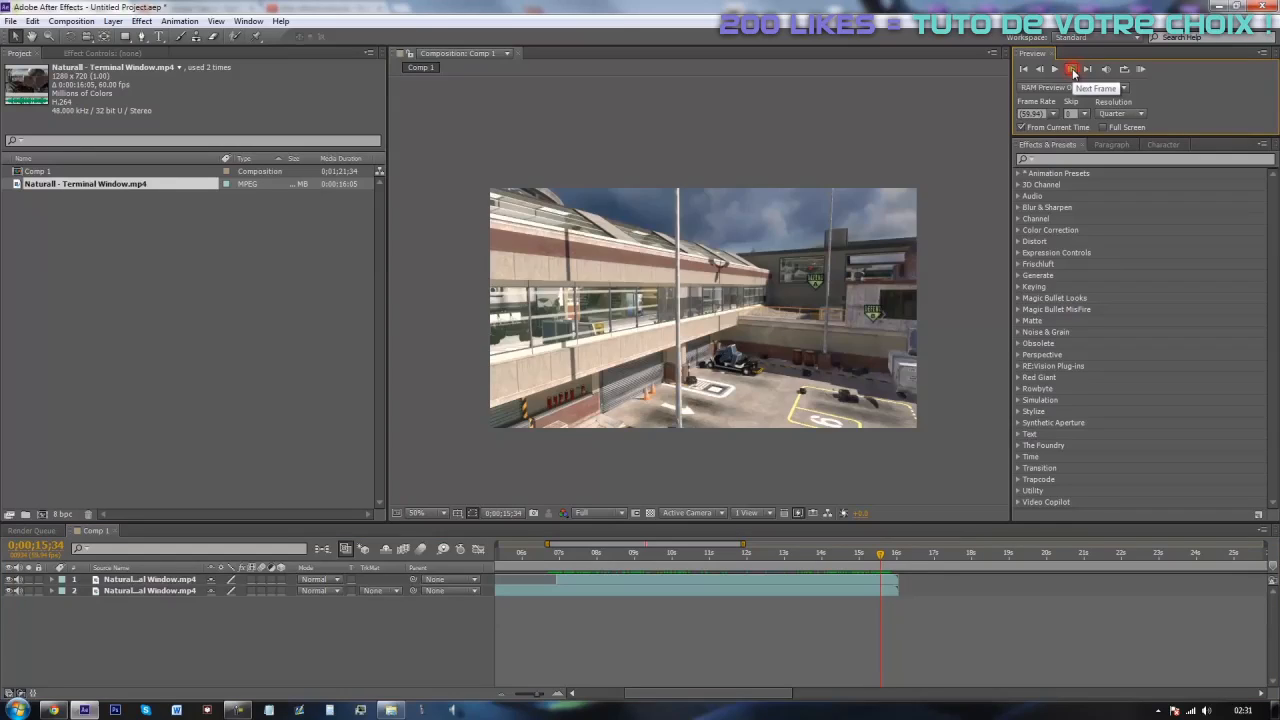
{"action": "left_click", "coordinate": [876, 578]}
Step: Scrub through the trimmed killcam layer and examine the round winning kill text at 0;00;11;40
{"action": "left_click_drag", "start_coordinate": [876, 568], "coordinate": [606, 586]}
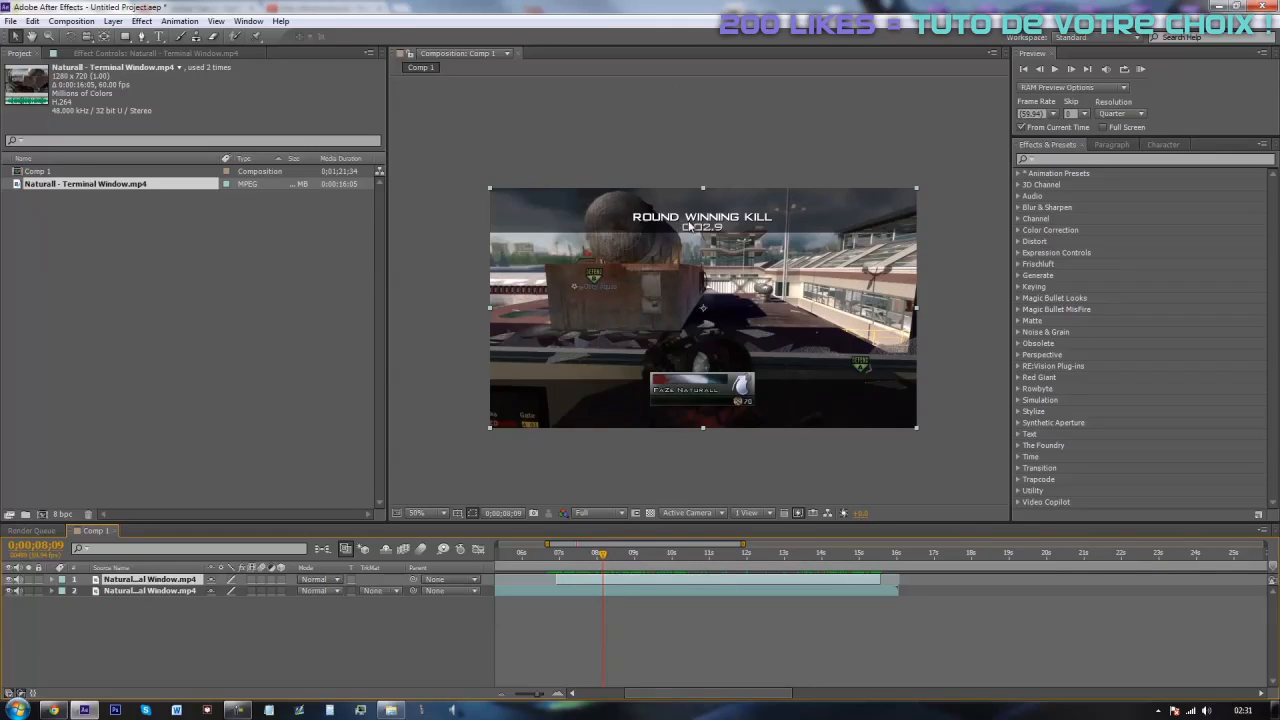
{"action": "left_click_drag", "start_coordinate": [645, 550], "coordinate": [736, 583]}
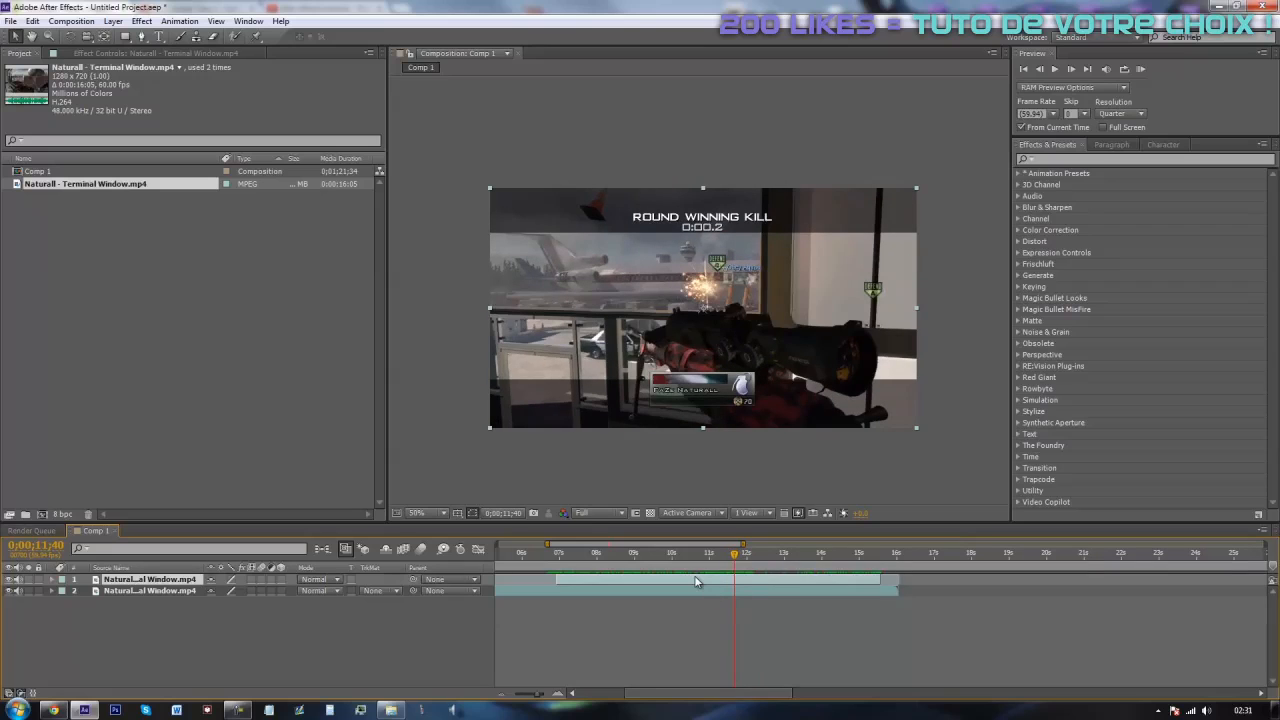
{"action": "scroll", "coordinate": [787, 225], "scroll_direction": "up", "scroll_amount": 1}
{"action": "key", "text": "space"}
{"action": "left_click_drag", "start_coordinate": [754, 228], "coordinate": [734, 321]}
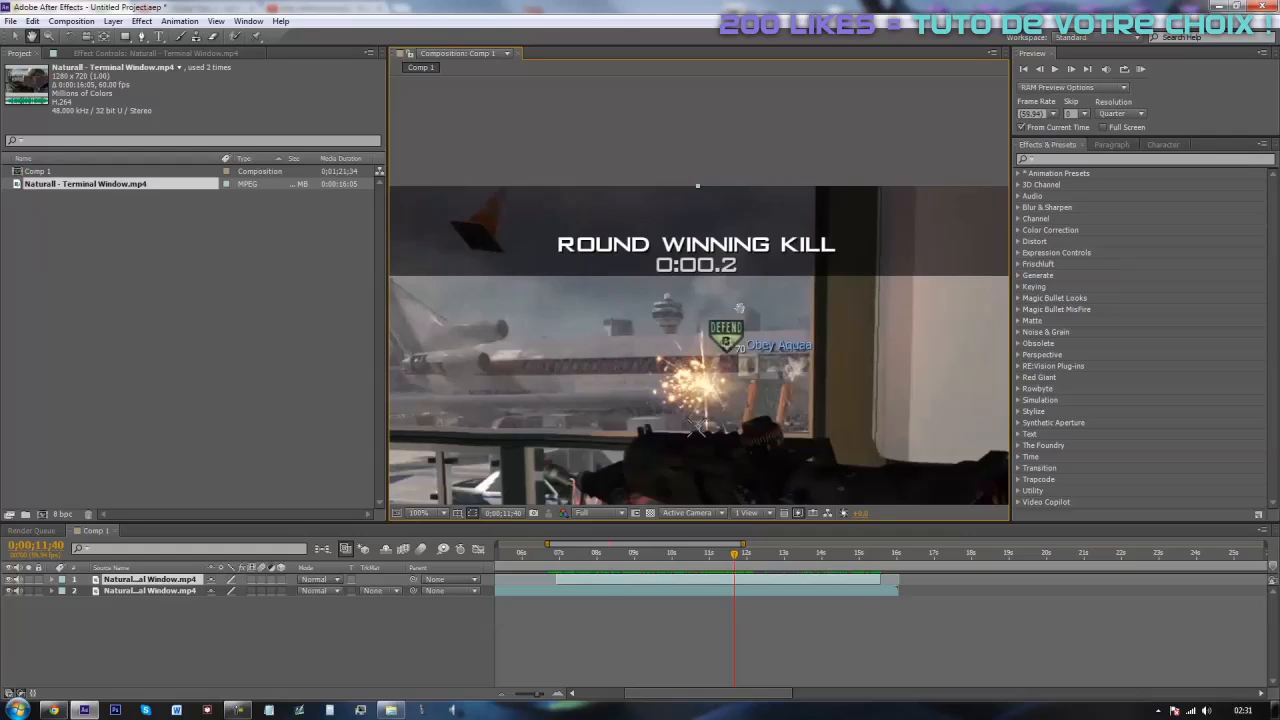
Step: Move the current time to 0;00;07;50 and open the upper clip layer in its own layer viewer
{"action": "left_click", "coordinate": [621, 580]}
{"action": "left_click_drag", "start_coordinate": [608, 558], "coordinate": [591, 572]}
{"action": "right_click", "coordinate": [601, 580]}
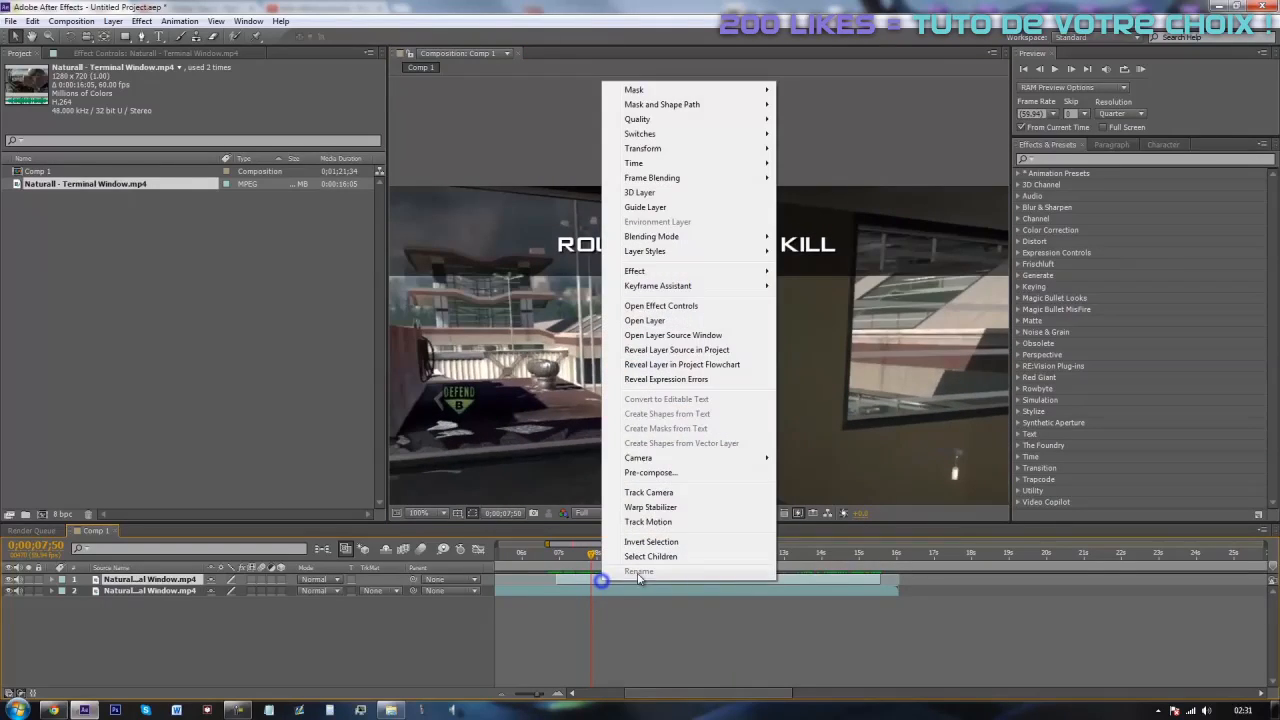
{"action": "right_click", "coordinate": [578, 582]}
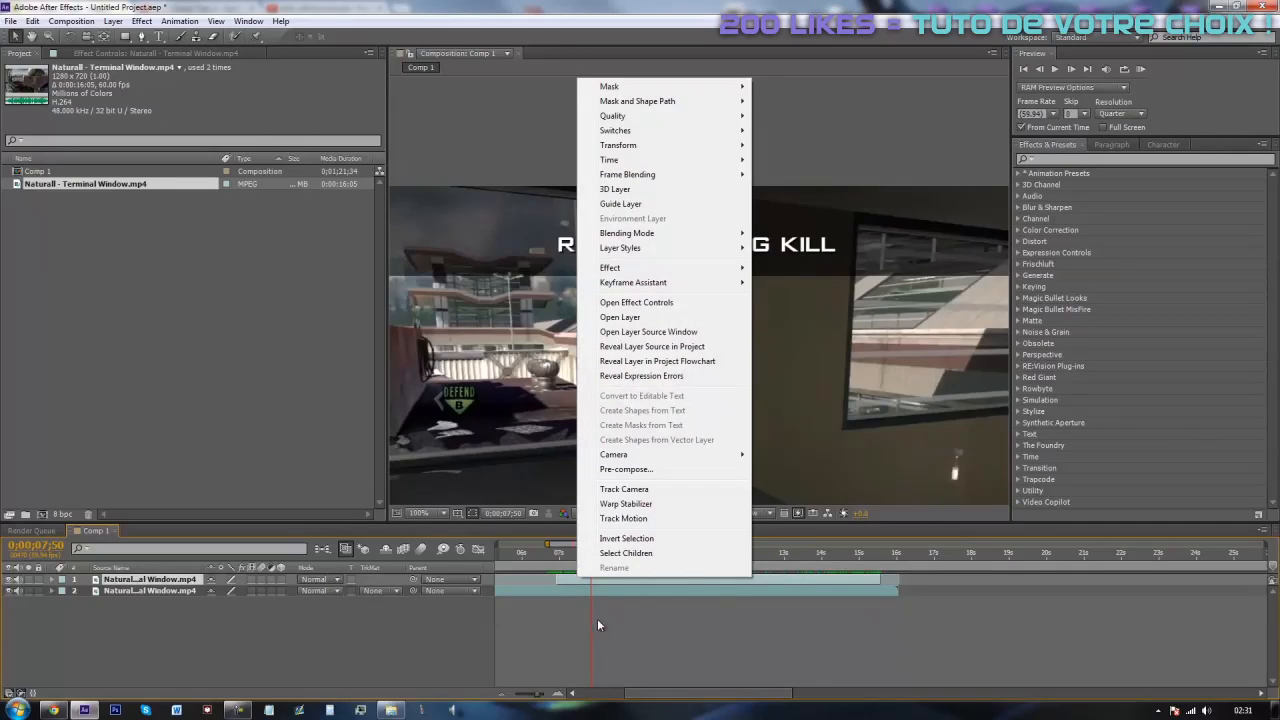
{"action": "right_click", "coordinate": [564, 582]}
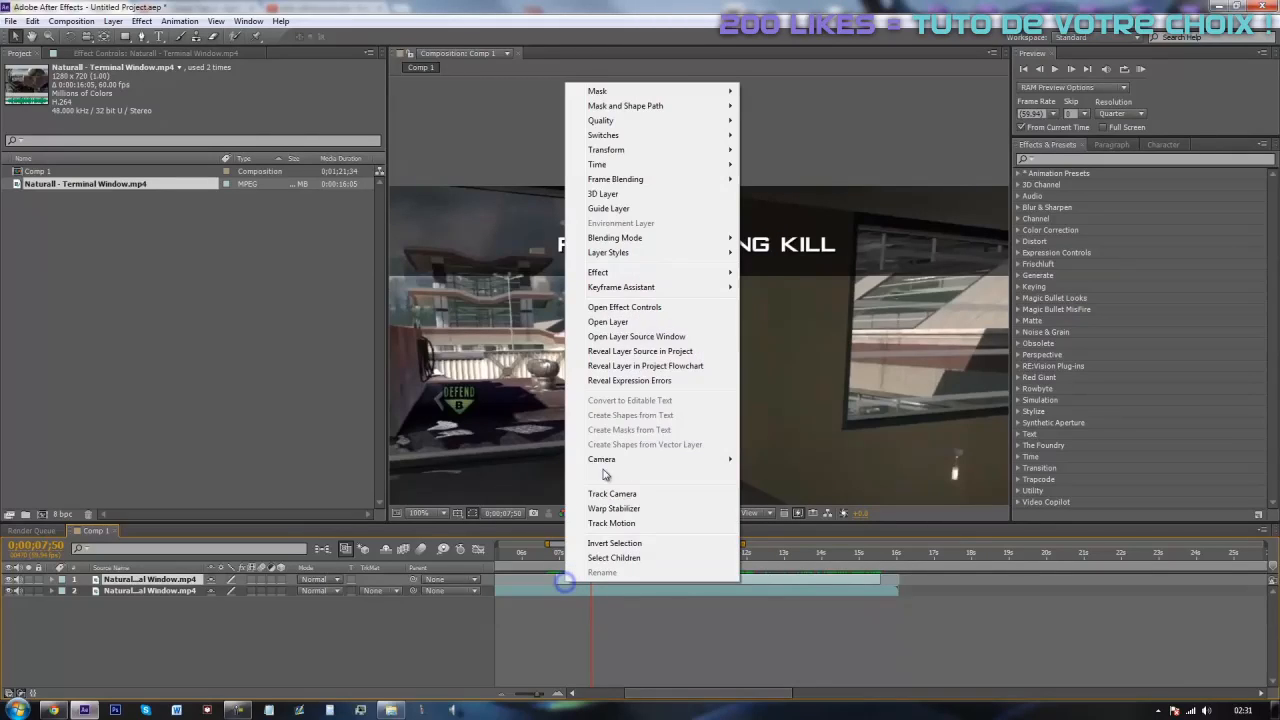
{"action": "left_click", "coordinate": [610, 322]}
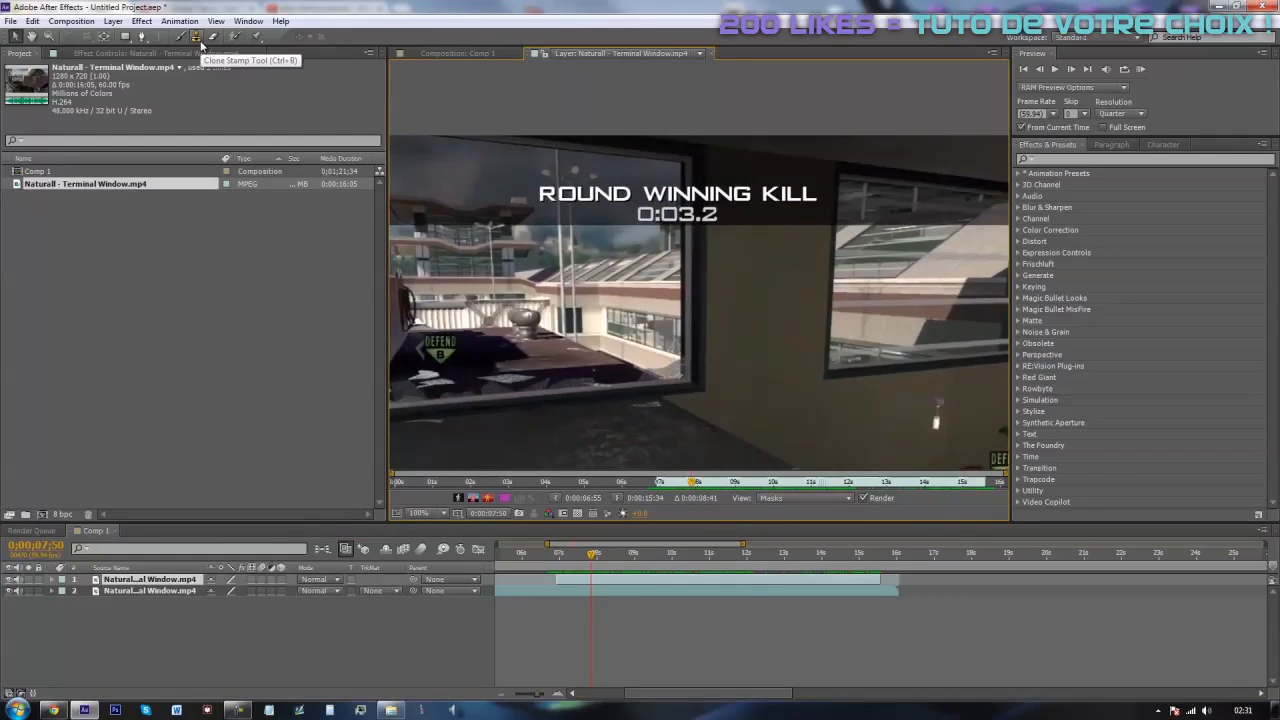
Step: Activate the Clone Stamp tool, sample the dark band below the word KILL, and set the brush diameter to 28 px
{"action": "left_click", "coordinate": [197, 37]}
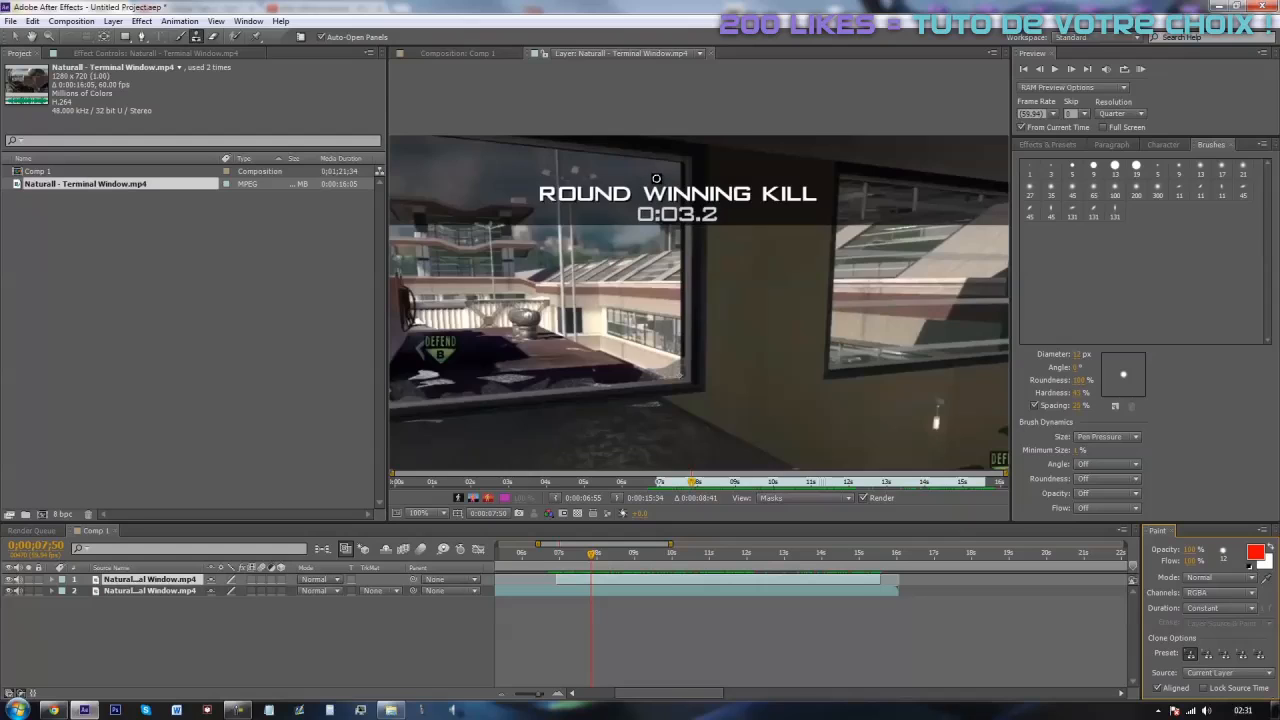
{"action": "key", "text": "period"}
{"action": "key", "text": "space"}
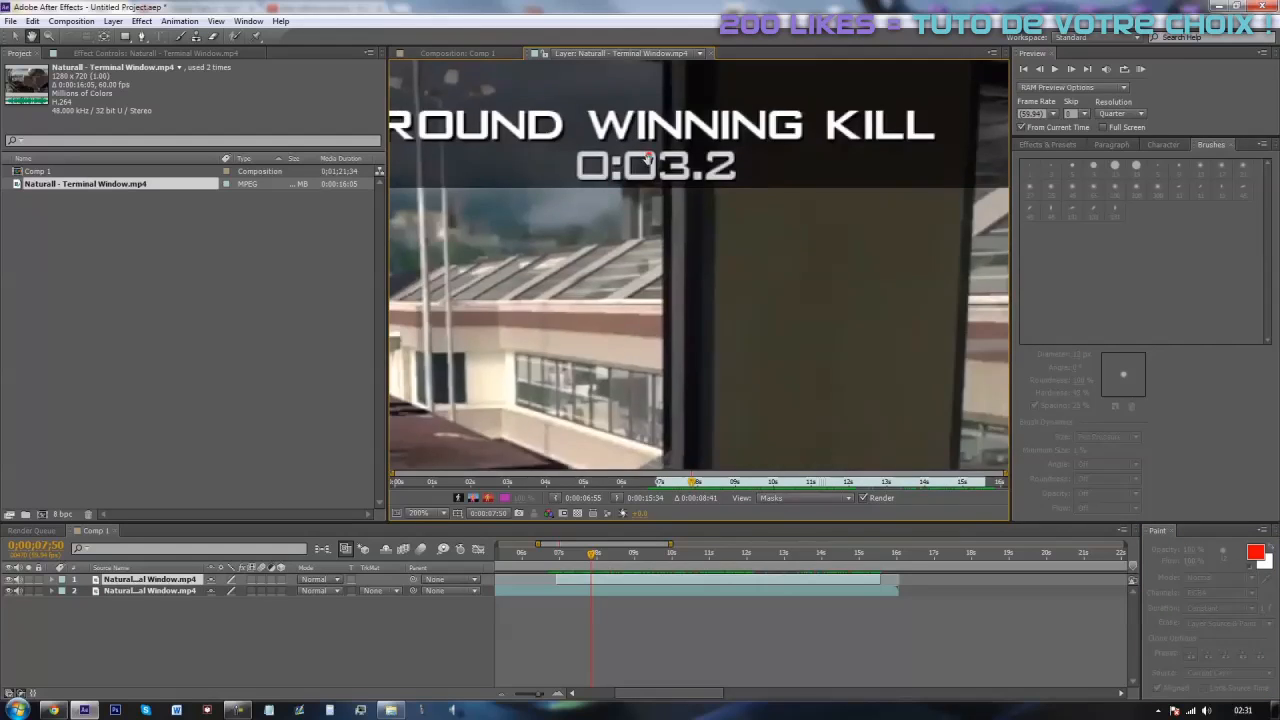
{"action": "left_click_drag", "start_coordinate": [649, 154], "coordinate": [541, 228]}
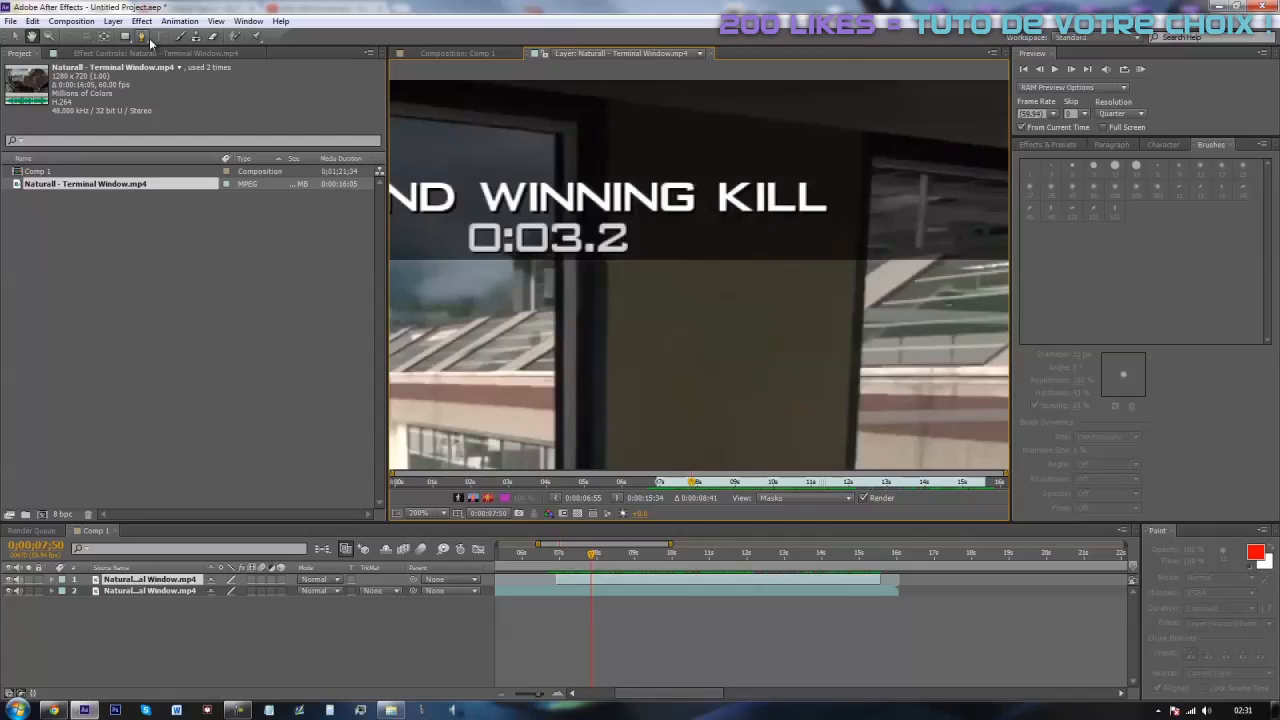
{"action": "left_click", "coordinate": [205, 37]}
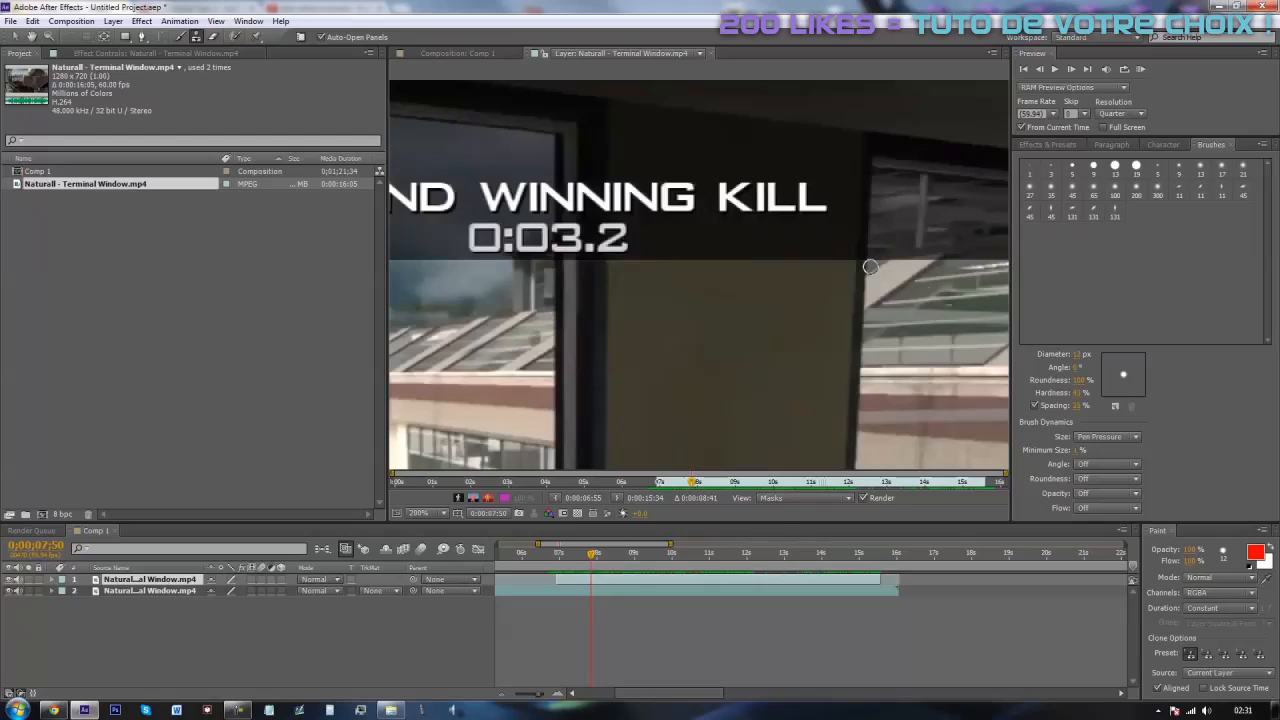
{"action": "left_click", "coordinate": [811, 236], "text": "alt"}
{"action": "left_click_drag", "start_coordinate": [1077, 354], "coordinate": [1083, 354]}
Step: Clone nearby sampled wall and window areas over the upper parts of the words WINNING KILL, resampling along the text
{"action": "mouse_move", "coordinate": [834, 200]}
{"action": "left_mouse_down"}
{"action": "mouse_move", "coordinate": [765, 199]}
{"action": "mouse_move", "coordinate": [787, 178]}
{"action": "mouse_move", "coordinate": [738, 185]}
{"action": "left_mouse_up"}
{"action": "left_click", "coordinate": [751, 154], "text": "alt"}
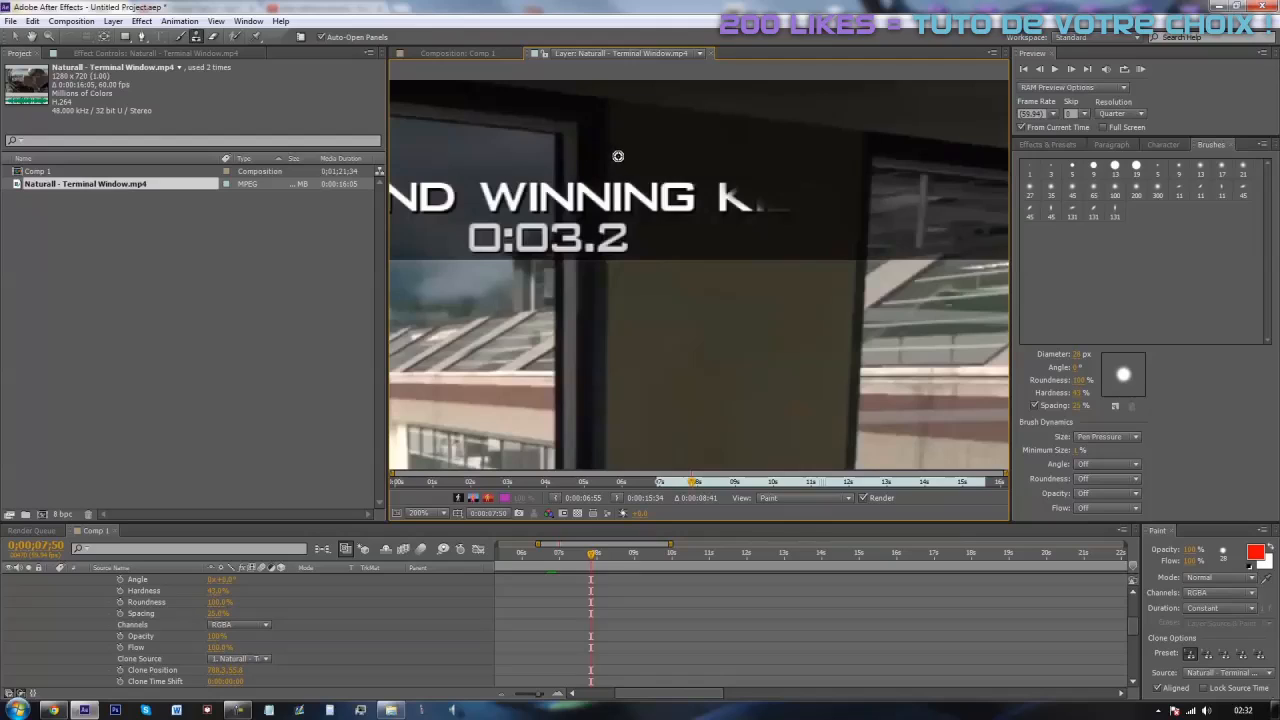
{"action": "left_click_drag", "start_coordinate": [575, 181], "coordinate": [772, 197]}
{"action": "left_click", "coordinate": [779, 215], "text": "alt"}
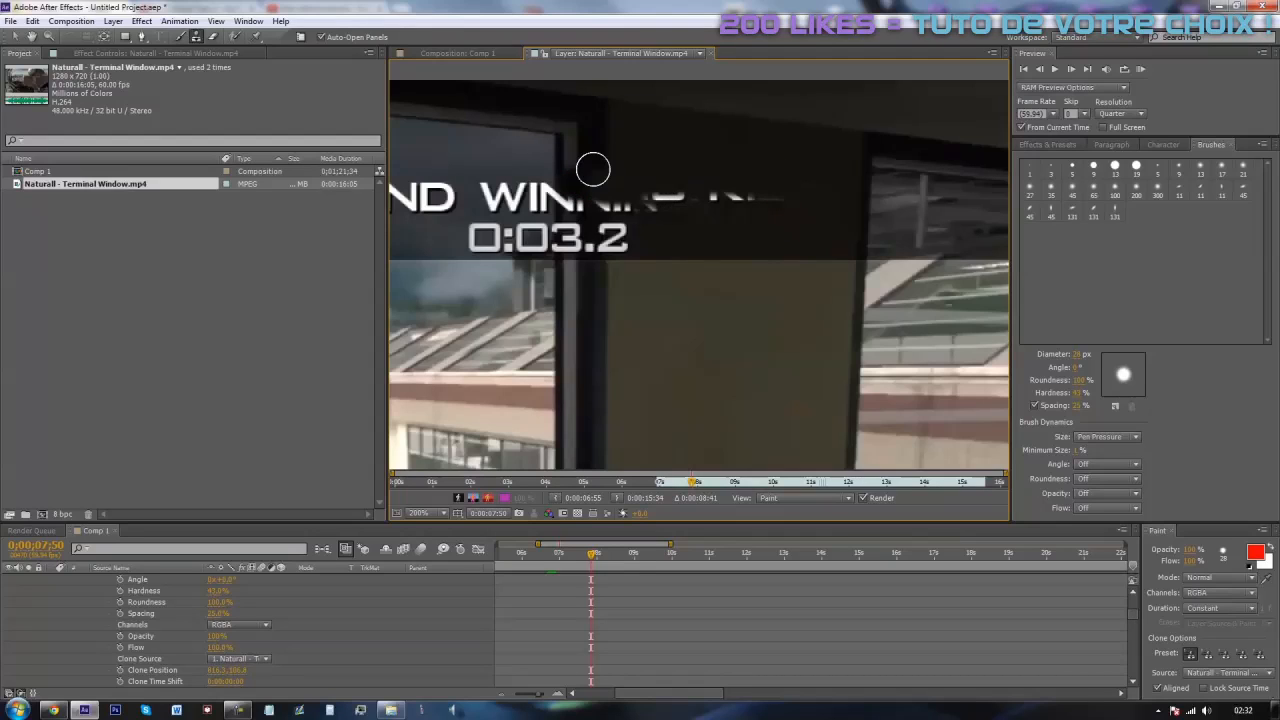
{"action": "left_click", "coordinate": [474, 152], "text": "alt"}
{"action": "mouse_move", "coordinate": [485, 182]}
{"action": "left_mouse_down"}
{"action": "mouse_move", "coordinate": [528, 193]}
{"action": "mouse_move", "coordinate": [597, 176]}
{"action": "mouse_move", "coordinate": [543, 185]}
{"action": "left_mouse_up"}
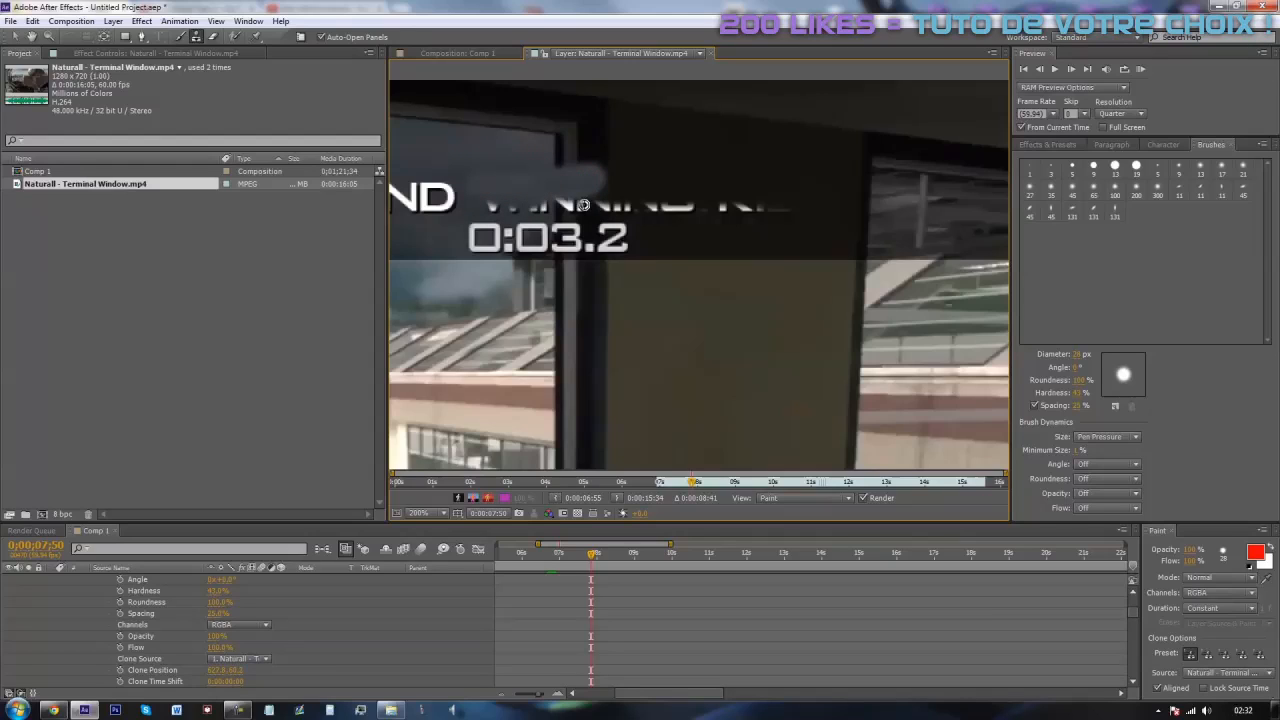
{"action": "left_click", "coordinate": [653, 156], "text": "alt"}
{"action": "left_click", "coordinate": [673, 216]}
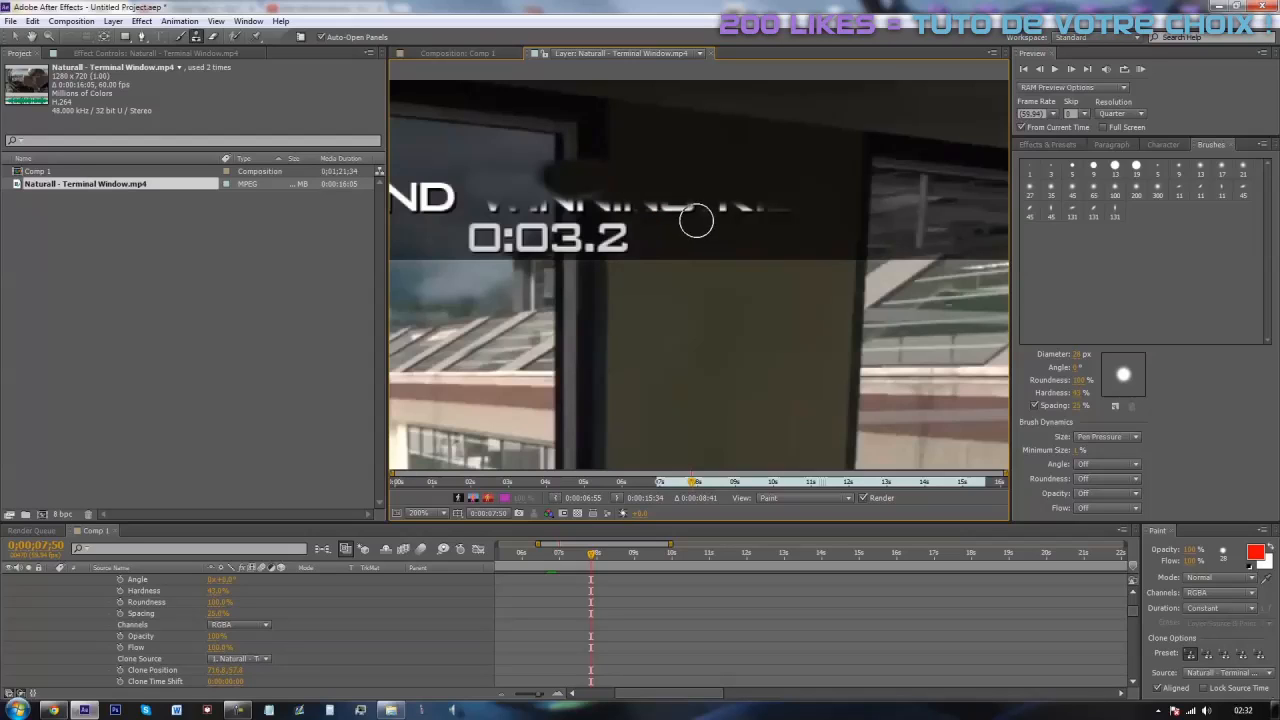
Step: Sample the dark band below ROUND with the Clone Stamp tool and paint over the word's first letters
{"action": "key", "text": "h"}
{"action": "left_click_drag", "start_coordinate": [603, 187], "coordinate": [851, 193]}
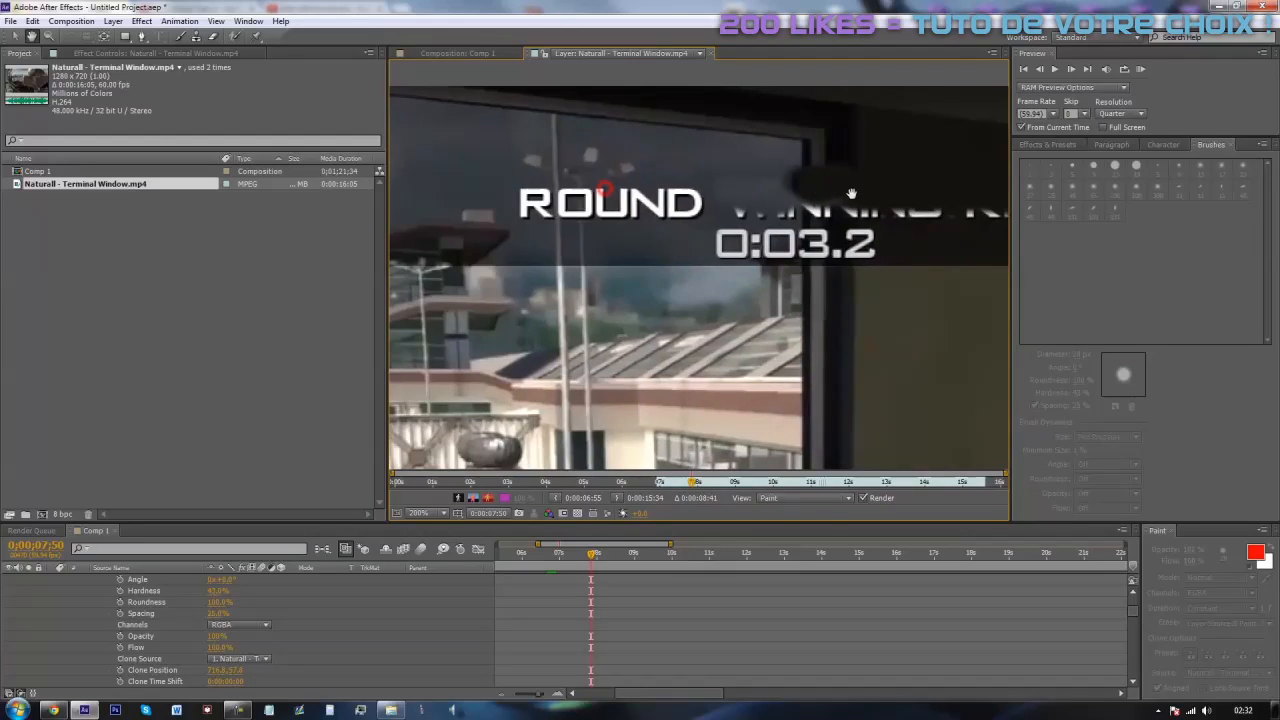
{"action": "left_click", "coordinate": [196, 35]}
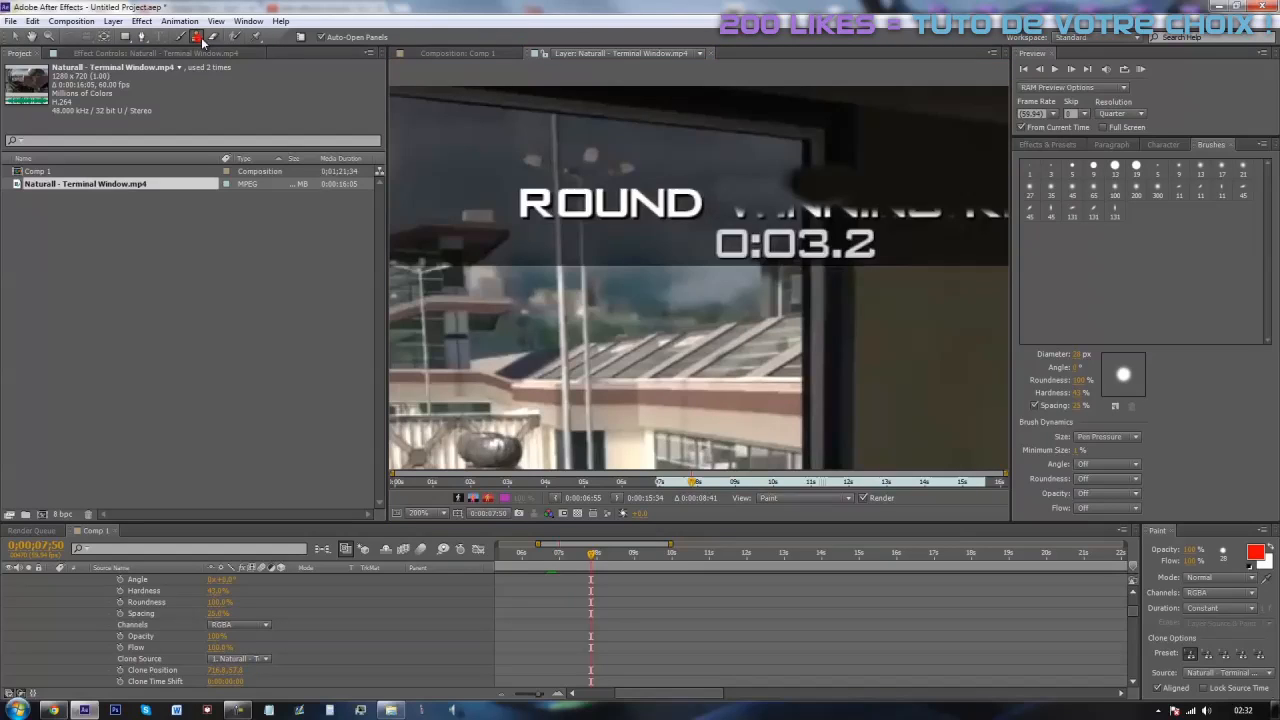
{"action": "left_click", "coordinate": [608, 245], "text": "alt"}
{"action": "mouse_move", "coordinate": [542, 205]}
{"action": "left_mouse_down"}
{"action": "mouse_move", "coordinate": [526, 226]}
{"action": "mouse_move", "coordinate": [531, 200]}
{"action": "mouse_move", "coordinate": [600, 214]}
{"action": "left_mouse_up"}
{"action": "left_click", "coordinate": [540, 189]}
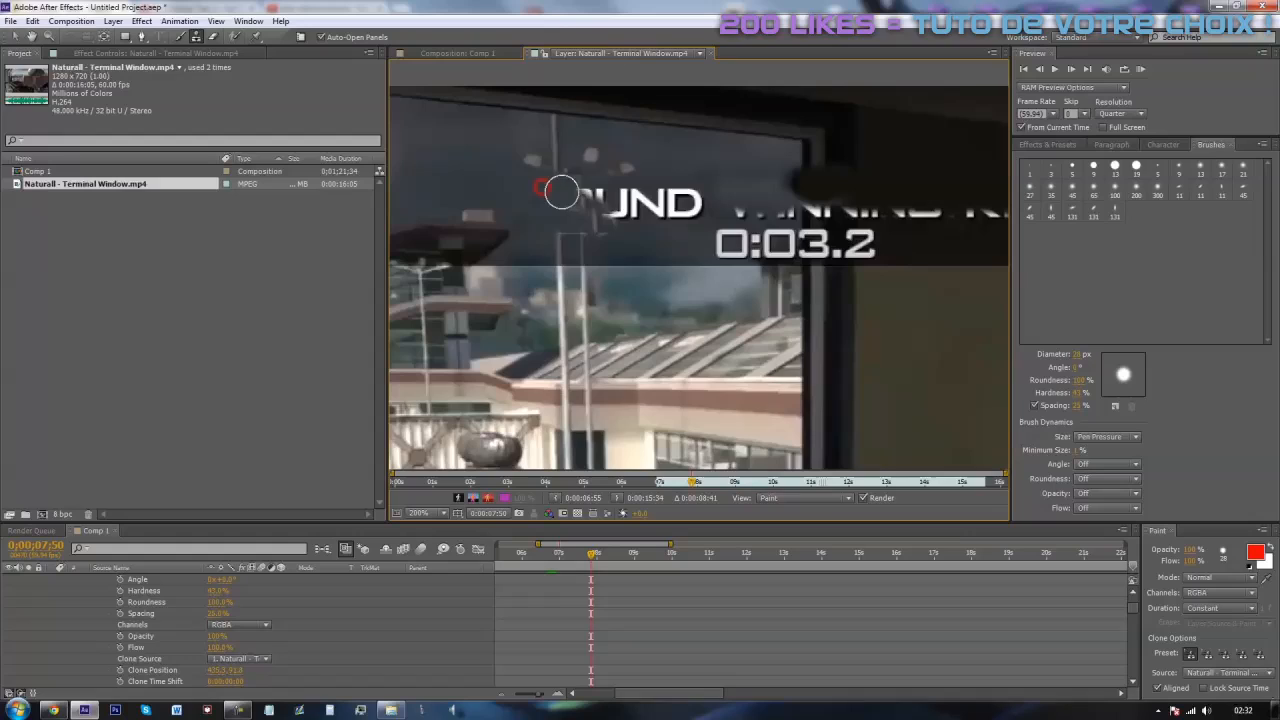
{"action": "left_click", "coordinate": [643, 257], "text": "alt"}
{"action": "mouse_move", "coordinate": [616, 222]}
{"action": "left_mouse_down"}
{"action": "mouse_move", "coordinate": [600, 217]}
{"action": "mouse_move", "coordinate": [605, 226]}
{"action": "left_mouse_up"}
{"action": "key", "text": "ctrl+z"}
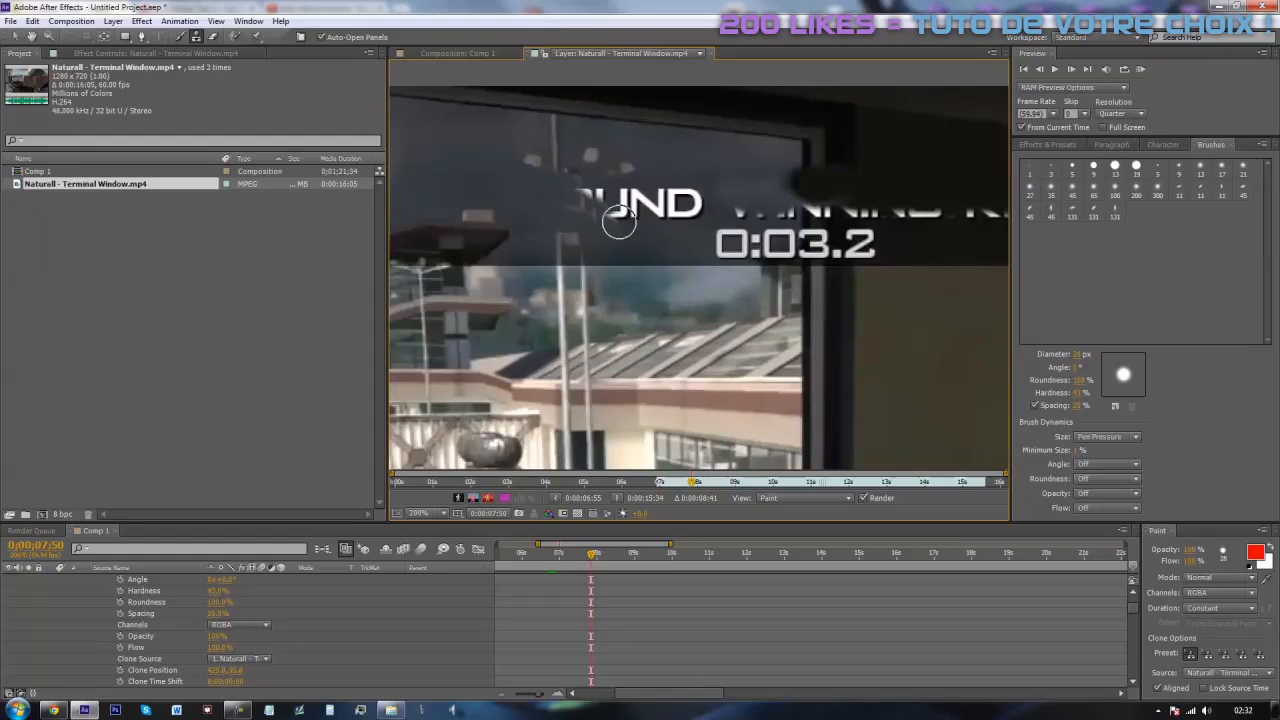
Step: Clone the dark window area above the text over the remaining letters of ROUND
{"action": "left_click", "coordinate": [651, 160], "text": "alt"}
{"action": "mouse_move", "coordinate": [601, 199]}
{"action": "left_mouse_down"}
{"action": "mouse_move", "coordinate": [639, 236]}
{"action": "mouse_move", "coordinate": [613, 210]}
{"action": "mouse_move", "coordinate": [646, 214]}
{"action": "mouse_move", "coordinate": [633, 194]}
{"action": "mouse_move", "coordinate": [700, 180]}
{"action": "mouse_move", "coordinate": [681, 209]}
{"action": "mouse_move", "coordinate": [696, 174]}
{"action": "mouse_move", "coordinate": [711, 187]}
{"action": "mouse_move", "coordinate": [716, 168]}
{"action": "mouse_move", "coordinate": [714, 182]}
{"action": "left_mouse_up"}
{"action": "left_click", "coordinate": [714, 172], "text": "alt"}
{"action": "left_click", "coordinate": [689, 218]}
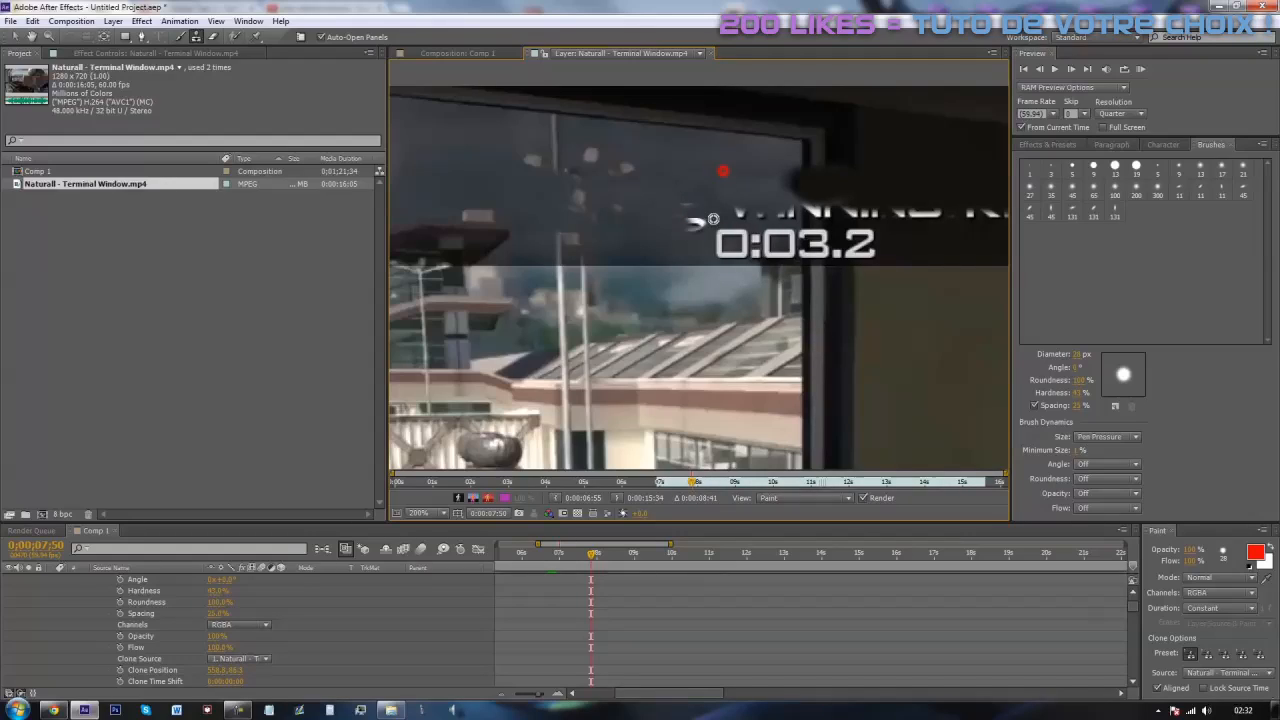
{"action": "left_click_drag", "start_coordinate": [713, 219], "coordinate": [691, 224]}
Step: Retouch the smudged window frame above the countdown timer with the Clone Stamp tool
{"action": "left_click_drag", "start_coordinate": [736, 186], "coordinate": [588, 198]}
{"action": "key", "text": "g"}
{"action": "left_click", "coordinate": [196, 37]}
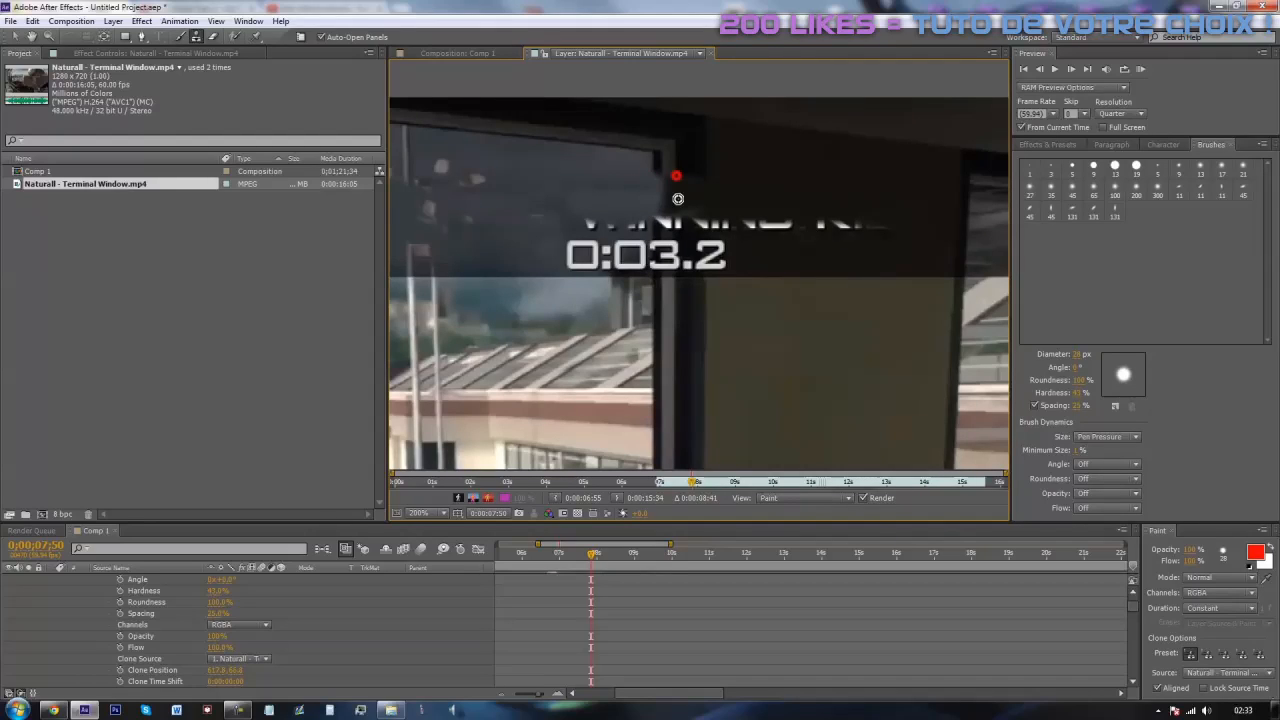
{"action": "left_click", "coordinate": [666, 206]}
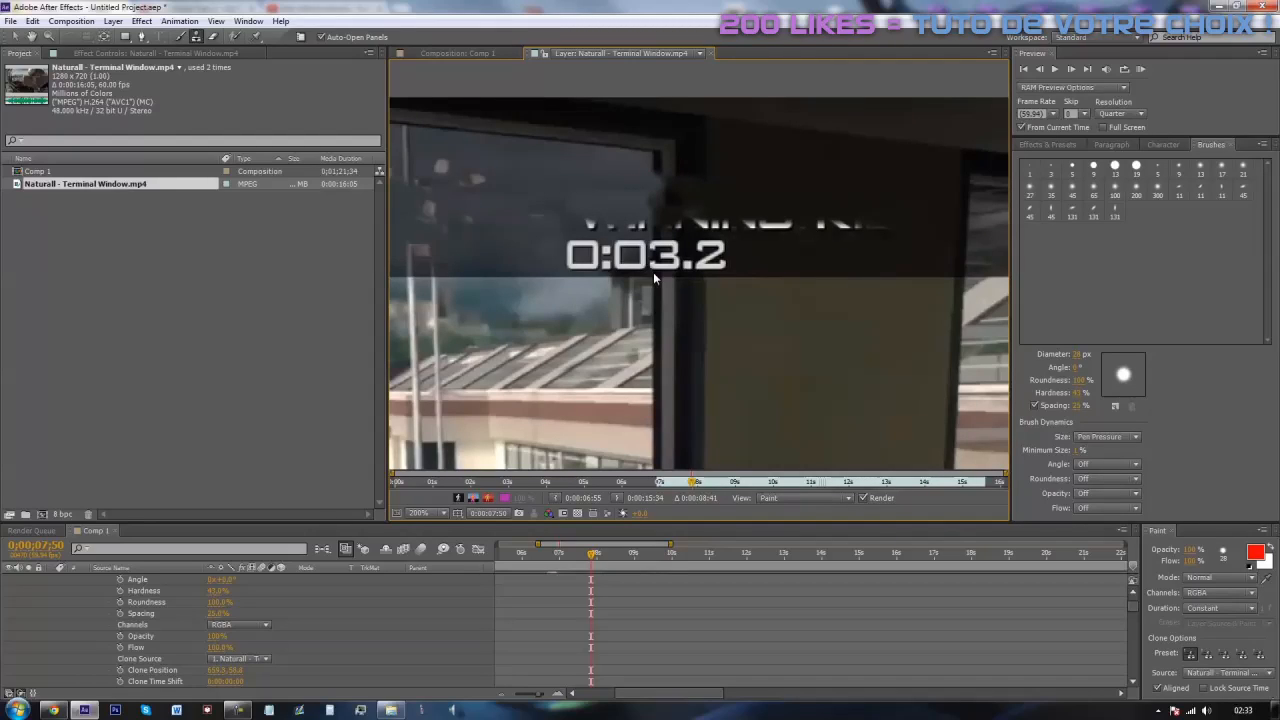
Step: Move the current time to 0;00;07;51 and clone nearby window and wall areas over the lower remains of WINNING KILL
{"action": "key", "text": "h"}
{"action": "left_click_drag", "start_coordinate": [512, 229], "coordinate": [667, 224]}
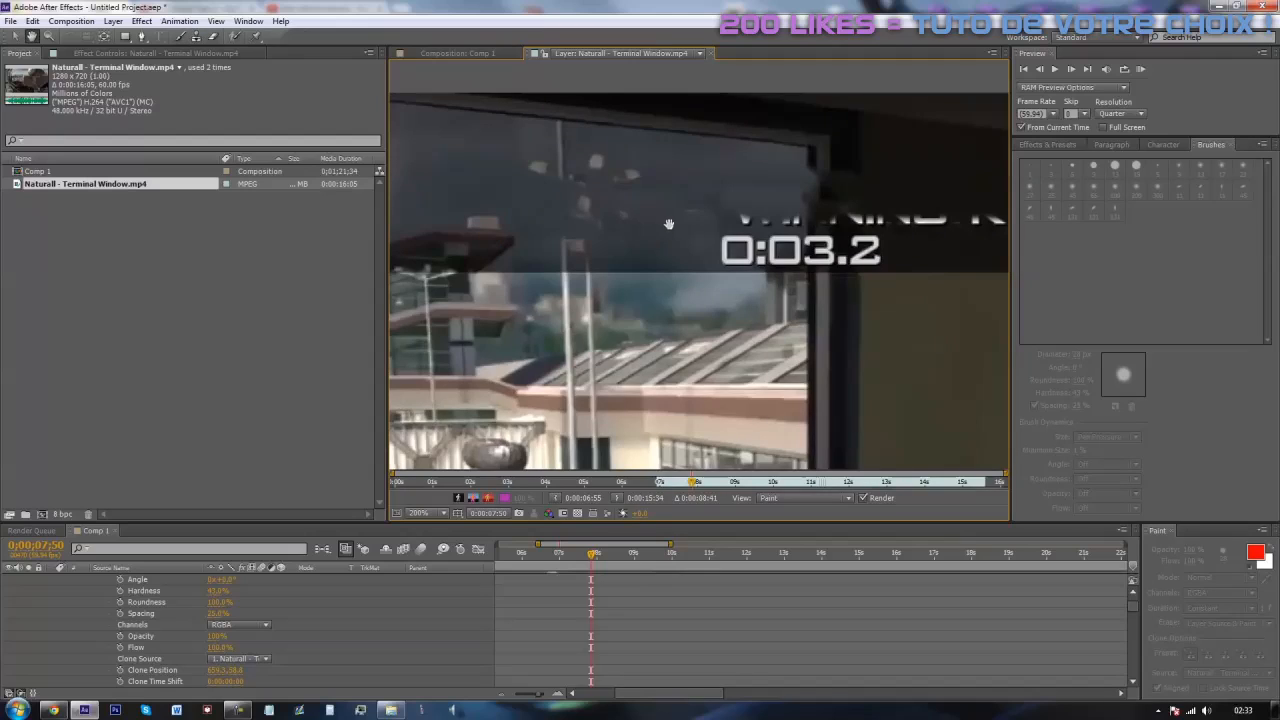
{"action": "left_click_drag", "start_coordinate": [660, 239], "coordinate": [542, 266]}
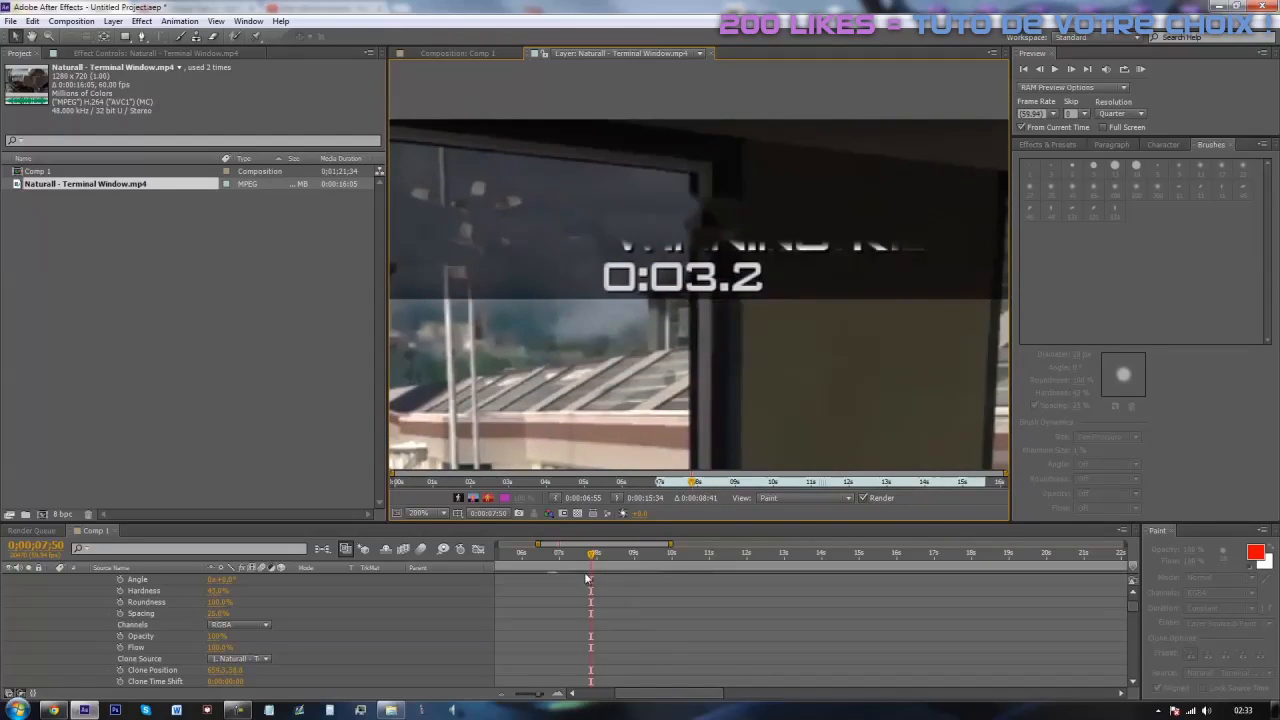
{"action": "left_click_drag", "start_coordinate": [594, 562], "coordinate": [600, 587]}
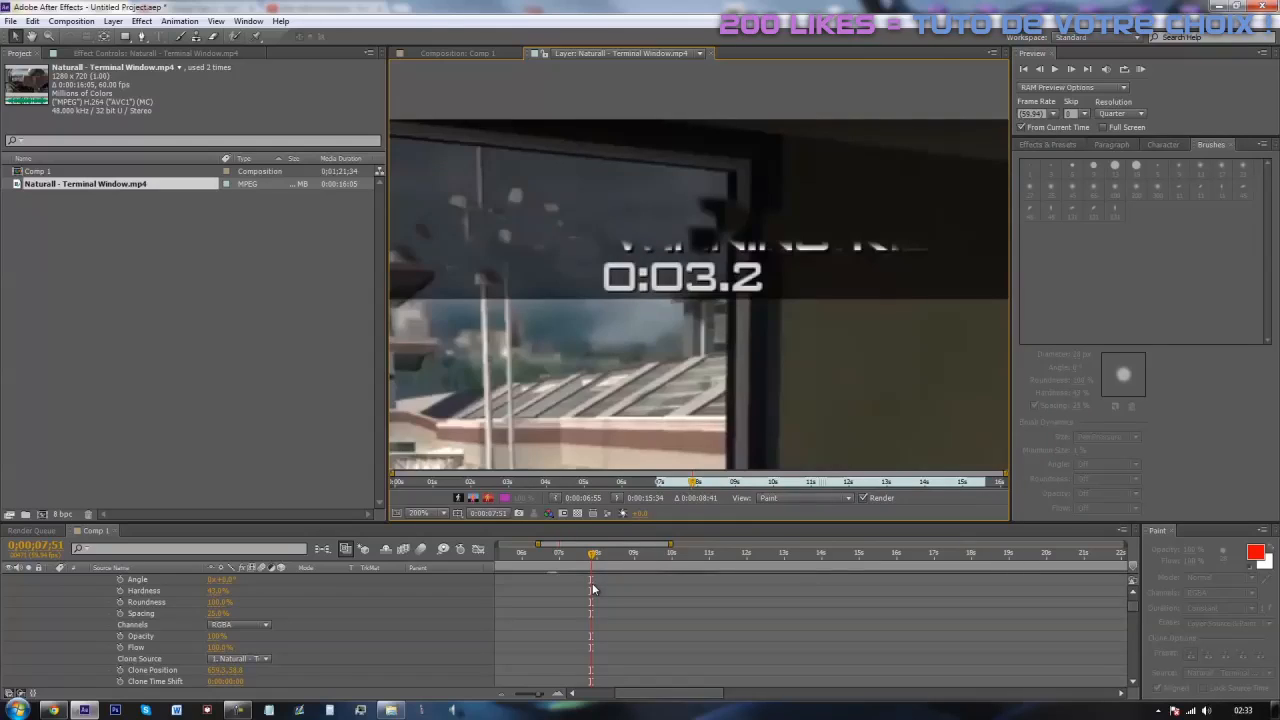
{"action": "left_click", "coordinate": [198, 36]}
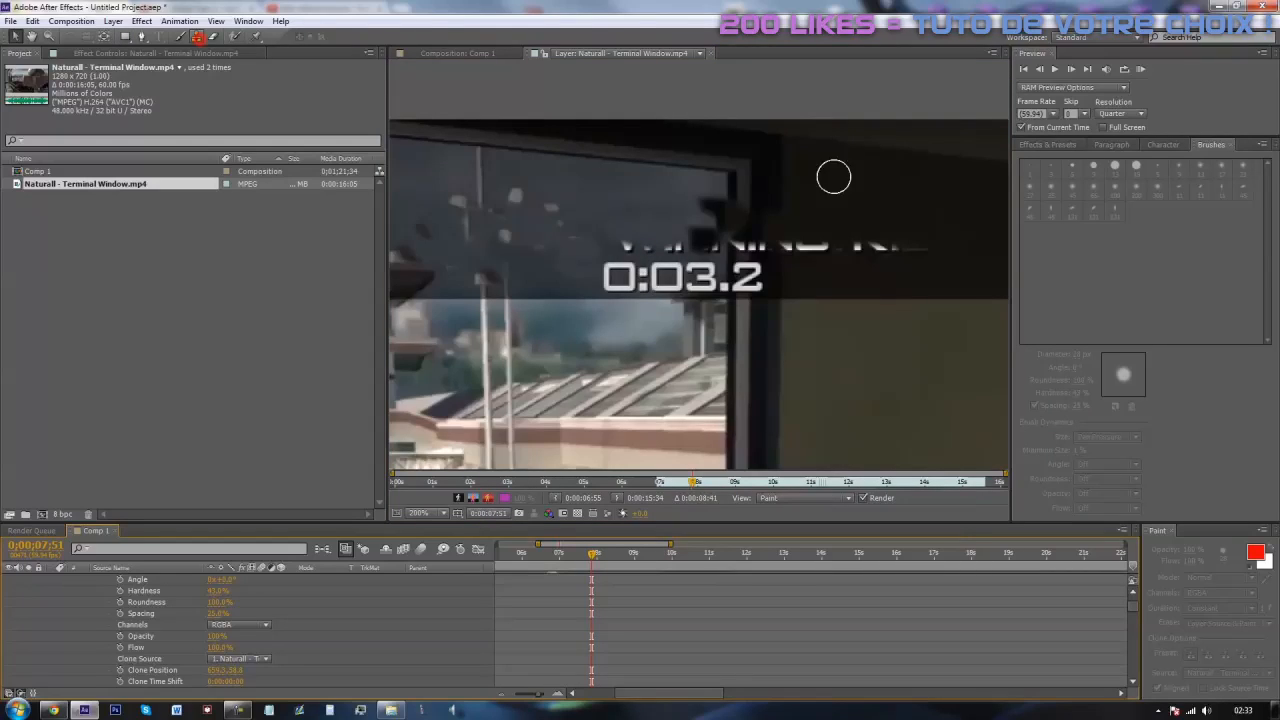
{"action": "left_click", "coordinate": [659, 196], "text": "alt"}
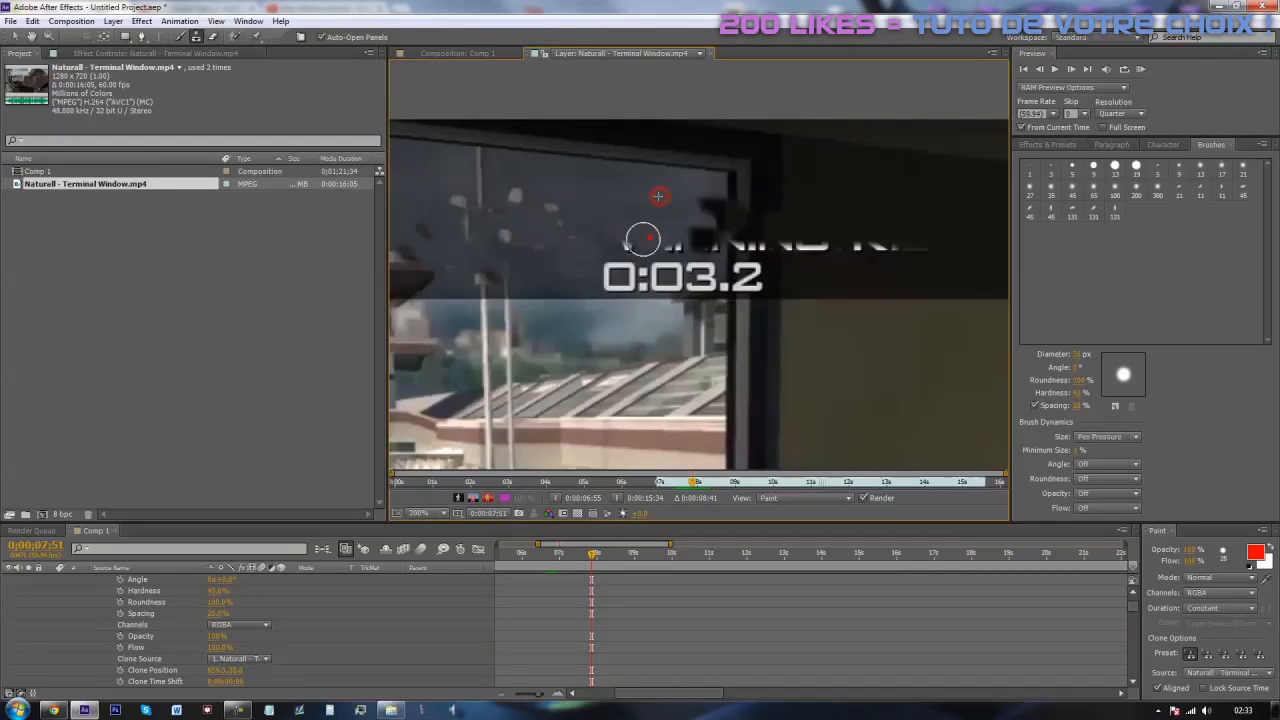
{"action": "mouse_move", "coordinate": [806, 279]}
{"action": "left_mouse_down"}
{"action": "mouse_move", "coordinate": [740, 235]}
{"action": "mouse_move", "coordinate": [672, 237]}
{"action": "mouse_move", "coordinate": [707, 238]}
{"action": "mouse_move", "coordinate": [662, 210]}
{"action": "mouse_move", "coordinate": [703, 223]}
{"action": "left_mouse_up"}
{"action": "left_click", "coordinate": [763, 186], "text": "alt"}
{"action": "mouse_move", "coordinate": [803, 251]}
{"action": "left_mouse_down"}
{"action": "mouse_move", "coordinate": [792, 249]}
{"action": "mouse_move", "coordinate": [872, 255]}
{"action": "left_mouse_up"}
{"action": "left_click", "coordinate": [867, 215], "text": "alt"}
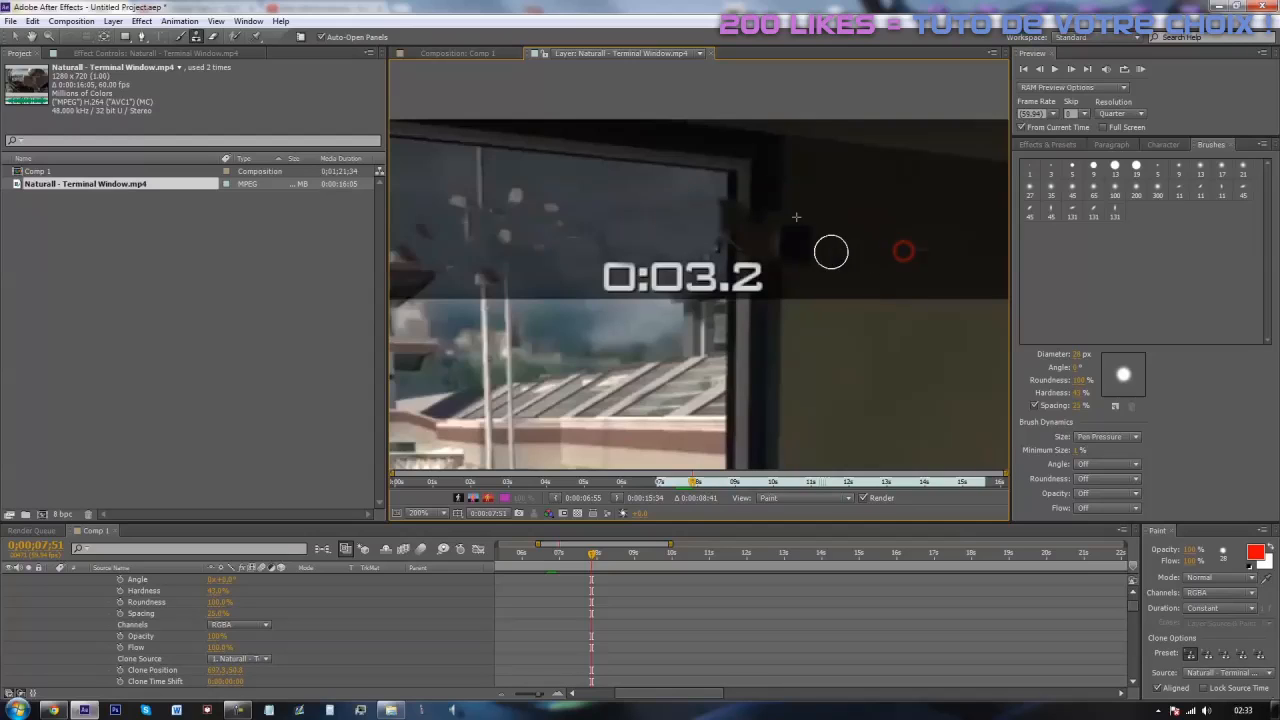
{"action": "left_click_drag", "start_coordinate": [706, 250], "coordinate": [718, 247]}
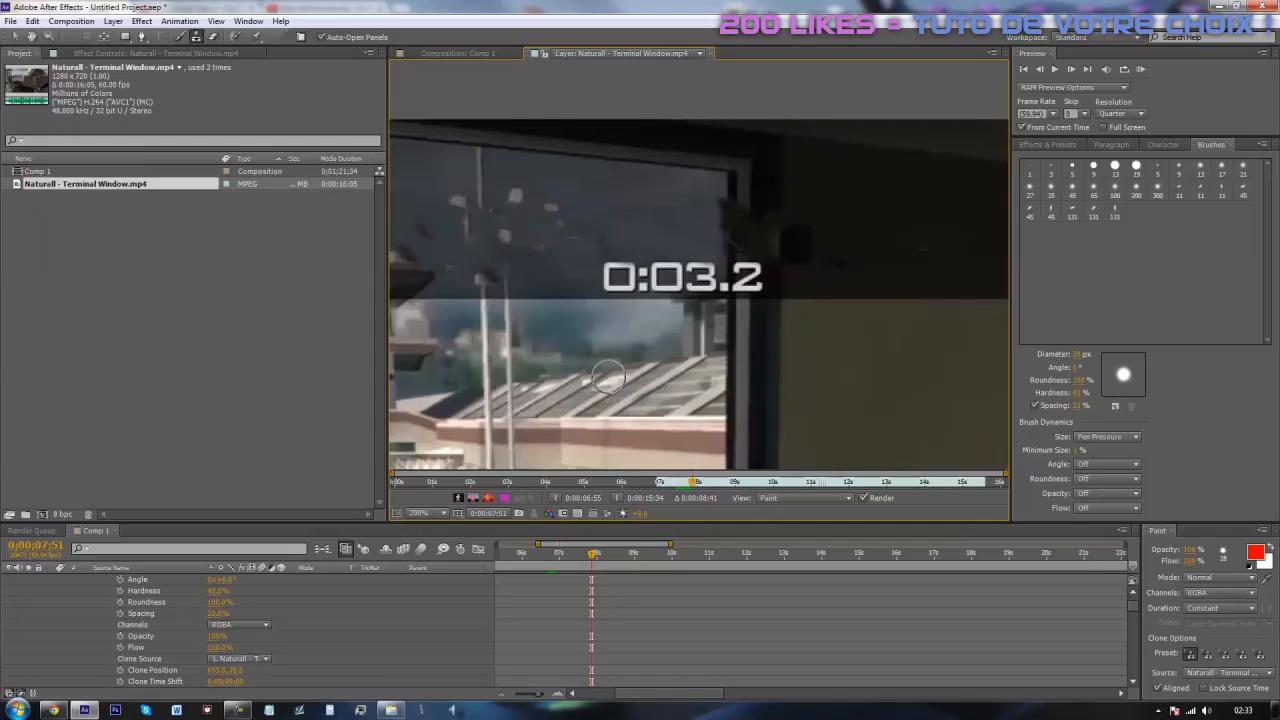
Step: Enlarge the timeline area and show the full frame of Comp 1 in the composition viewer
{"action": "scroll", "coordinate": [610, 368], "scroll_direction": "down", "scroll_amount": 1}
{"action": "key", "text": "space"}
{"action": "left_click_drag", "start_coordinate": [644, 405], "coordinate": [679, 263]}
{"action": "scroll", "coordinate": [660, 386], "scroll_direction": "down", "scroll_amount": 2}
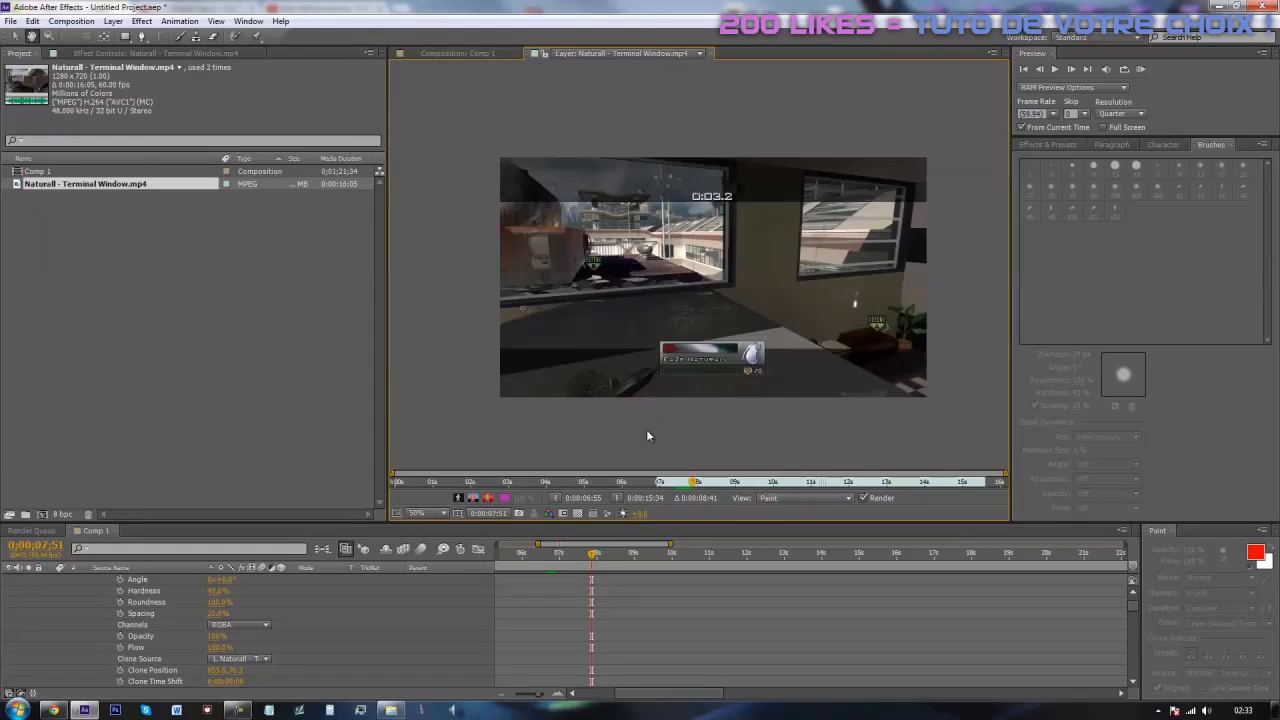
{"action": "left_click_drag", "start_coordinate": [575, 519], "coordinate": [591, 382]}
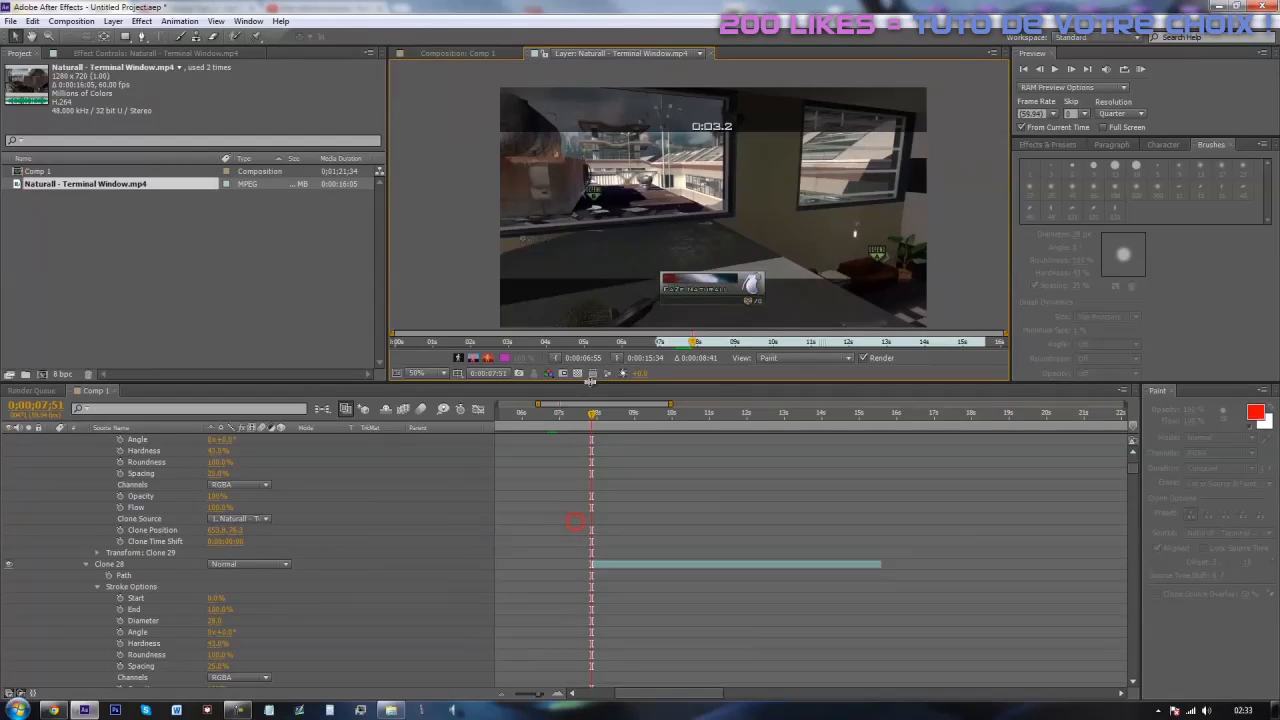
{"action": "left_click", "coordinate": [468, 53]}
{"action": "scroll", "coordinate": [683, 296], "scroll_direction": "down", "scroll_amount": 2}
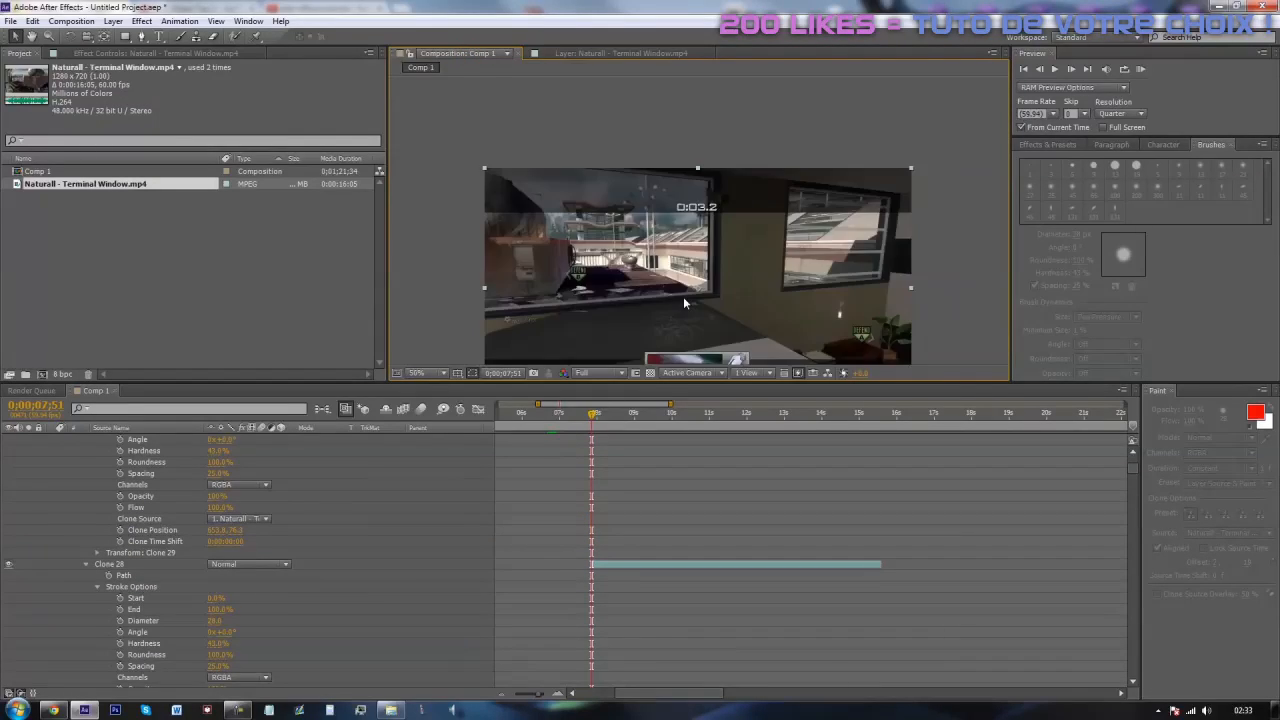
{"action": "scroll", "coordinate": [685, 302], "scroll_direction": "up", "scroll_amount": 1}
{"action": "left_click_drag", "start_coordinate": [685, 304], "coordinate": [687, 240]}
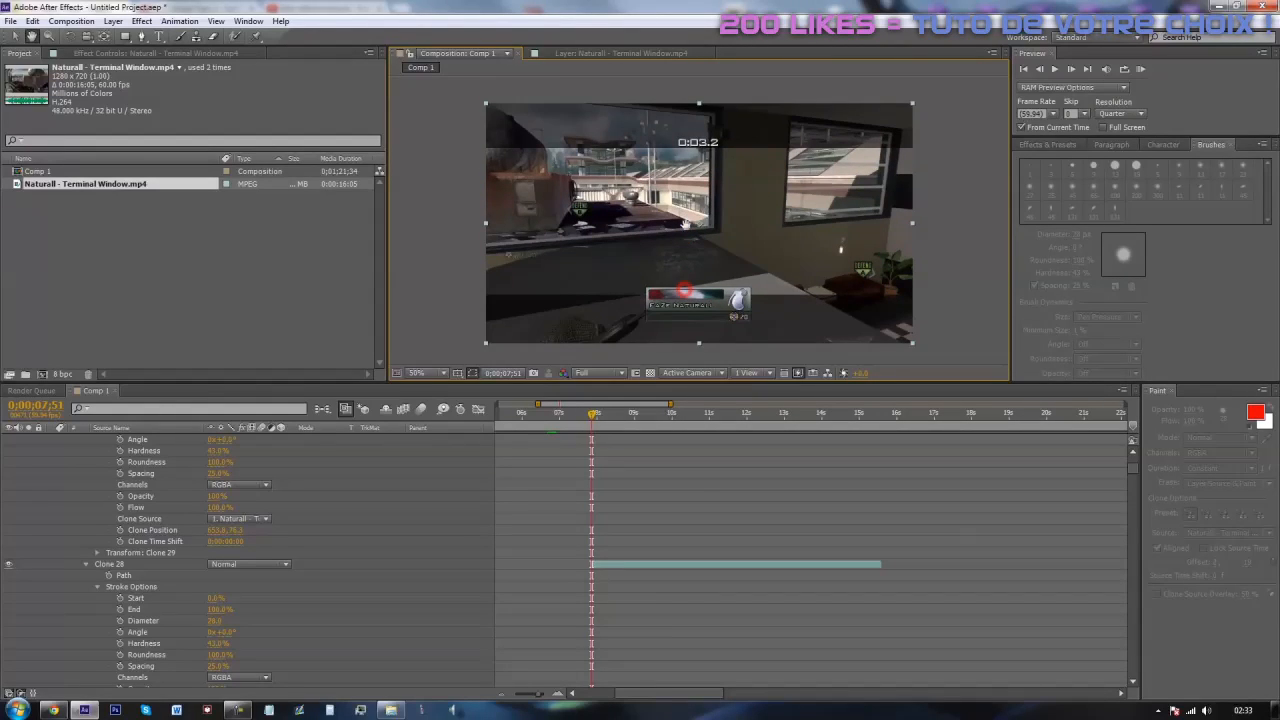
Step: Collapse the properties of the Clone strokes in the upper layer's Paint effect and select all strokes, Clone 1 through Clone 29
{"action": "left_click", "coordinate": [502, 693]}
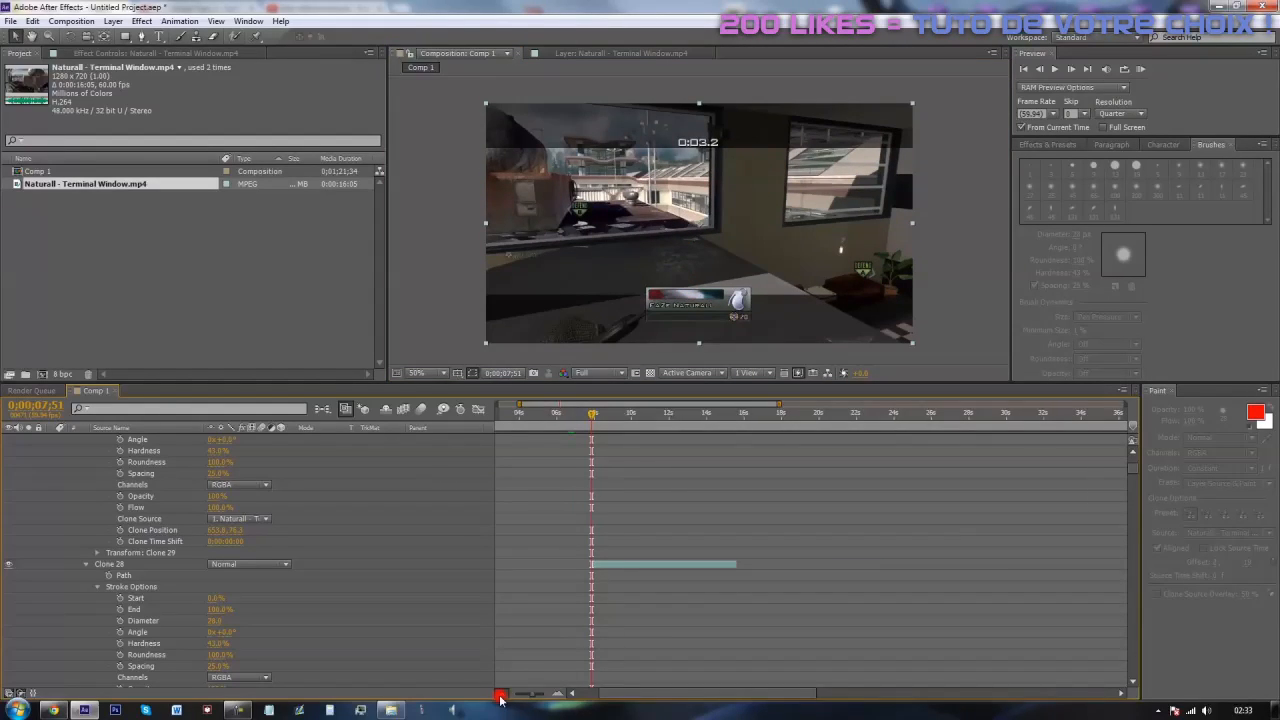
{"action": "scroll", "coordinate": [89, 564], "scroll_direction": "up", "scroll_amount": 3}
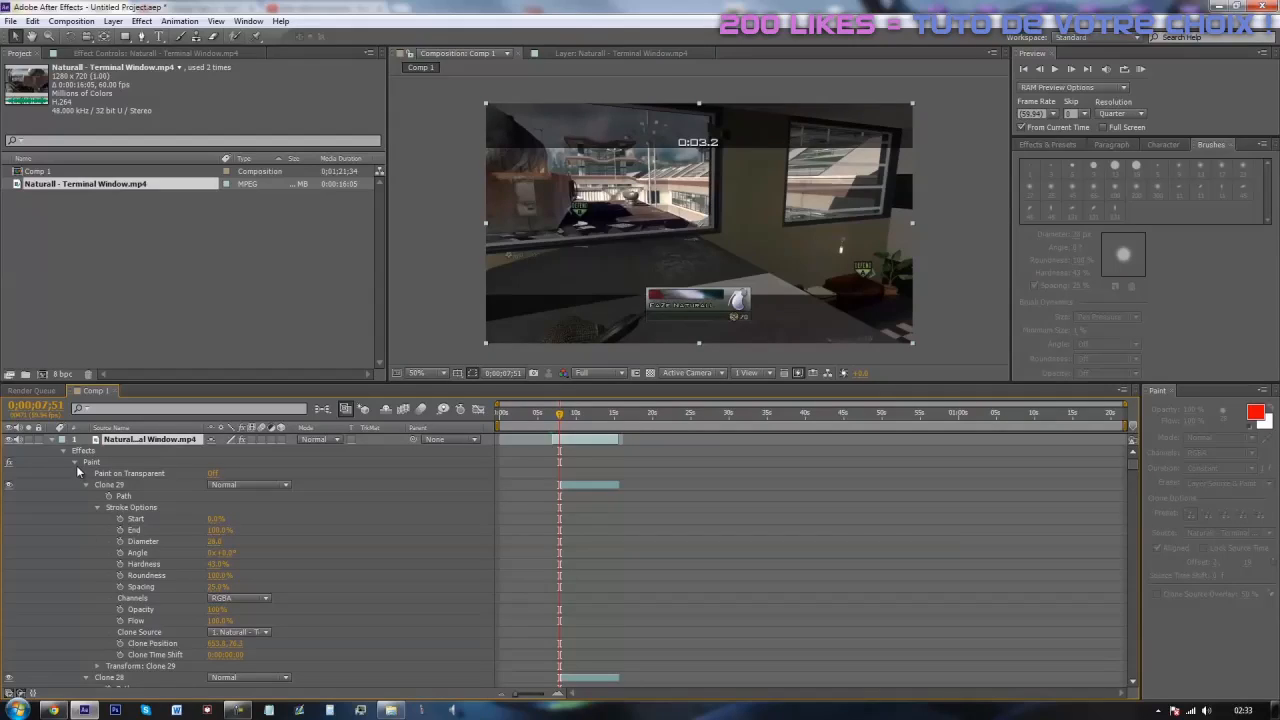
{"action": "left_click", "coordinate": [87, 485]}
{"action": "left_click", "coordinate": [86, 496]}
{"action": "left_click", "coordinate": [86, 507]}
{"action": "left_click", "coordinate": [86, 519]}
{"action": "left_click", "coordinate": [86, 530]}
{"action": "left_click", "coordinate": [86, 541]}
{"action": "left_click", "coordinate": [104, 487]}
{"action": "scroll", "coordinate": [945, 586], "scroll_direction": "down", "scroll_amount": 15}
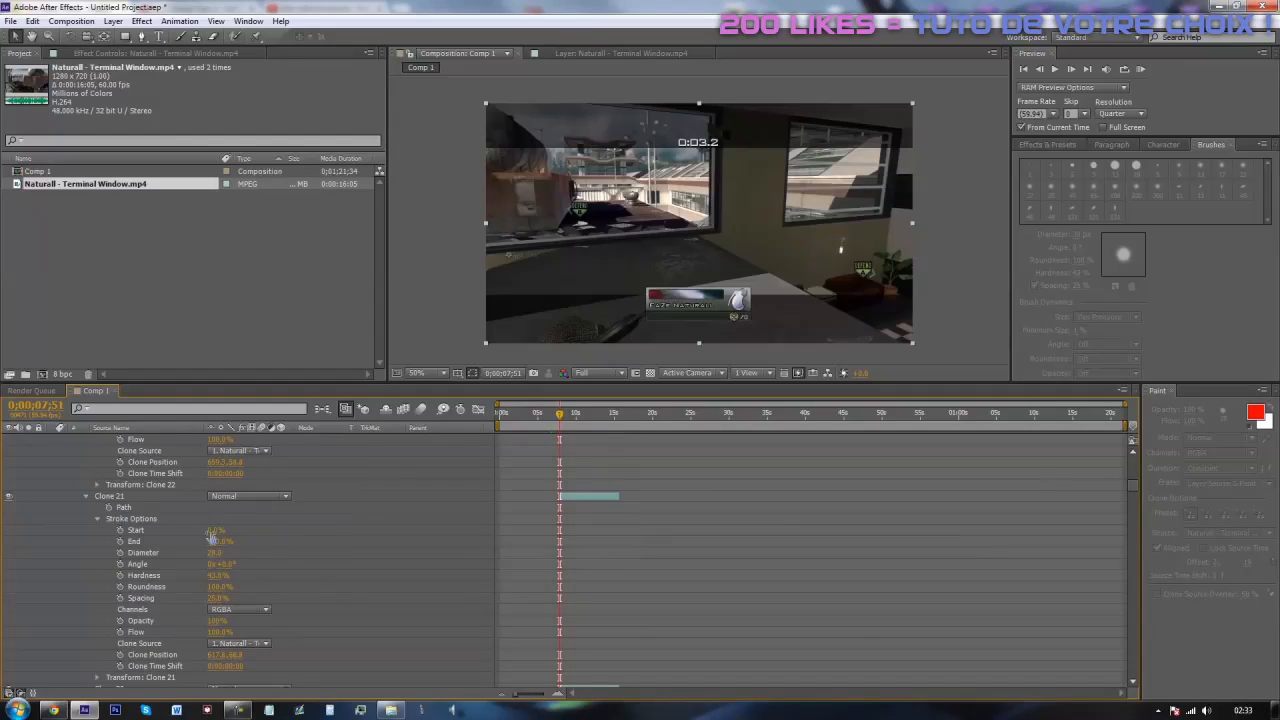
{"action": "left_click_drag", "start_coordinate": [1136, 503], "coordinate": [1137, 700]}
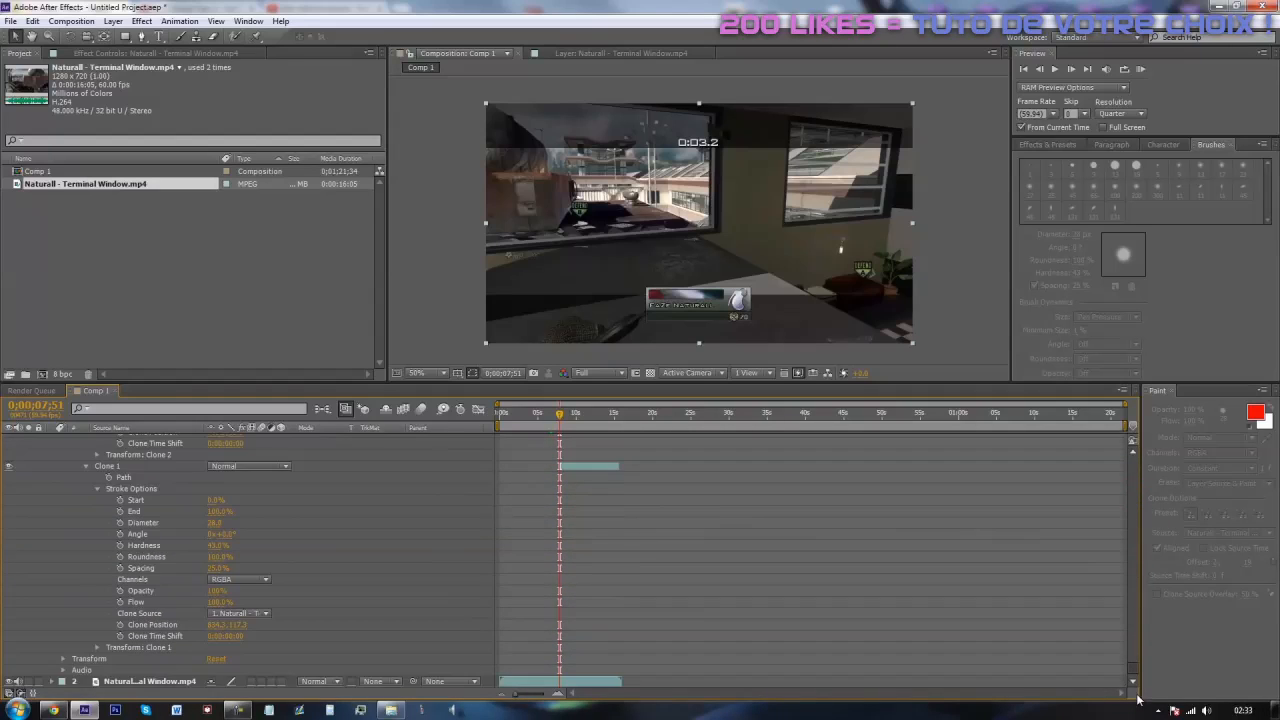
{"action": "left_click", "coordinate": [86, 466]}
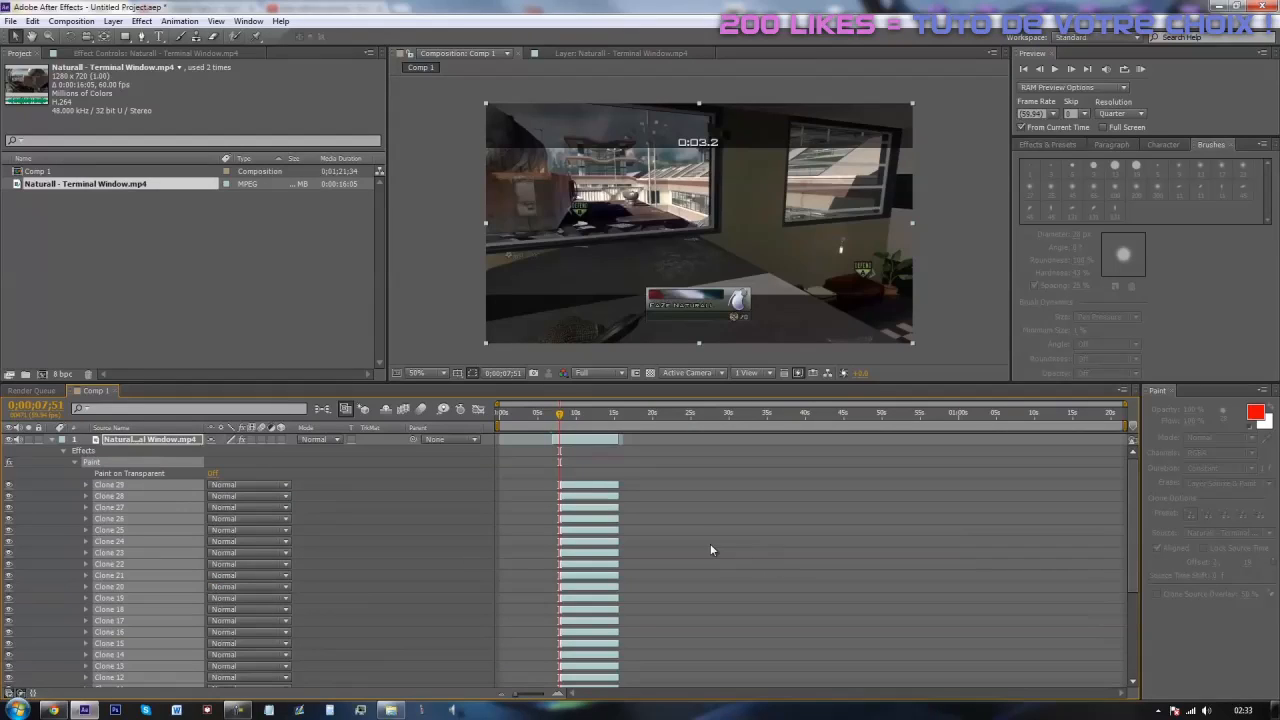
Step: Move the current time to 0;00;06;55 and extend the start of all selected Clone strokes back to that time
{"action": "left_click", "coordinate": [556, 697]}
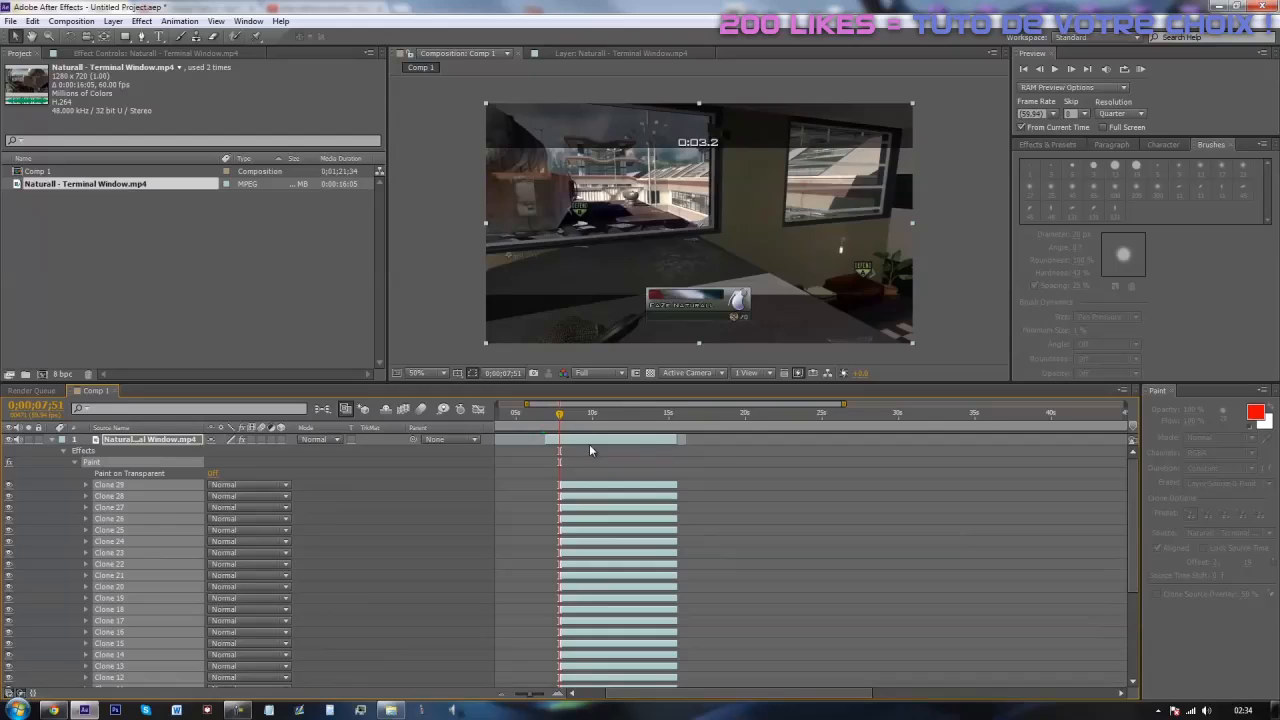
{"action": "left_click_drag", "start_coordinate": [558, 420], "coordinate": [545, 416]}
{"action": "left_click", "coordinate": [559, 694]}
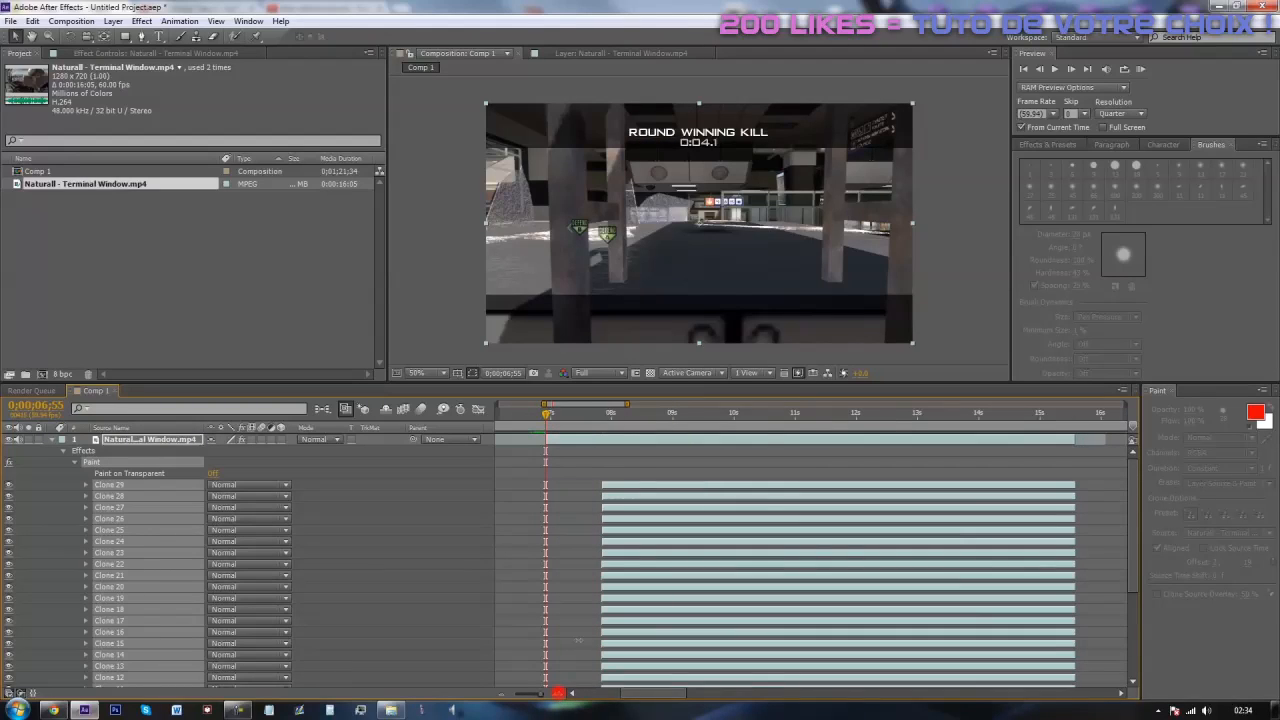
{"action": "scroll", "coordinate": [703, 144], "scroll_direction": "up", "scroll_amount": 2}
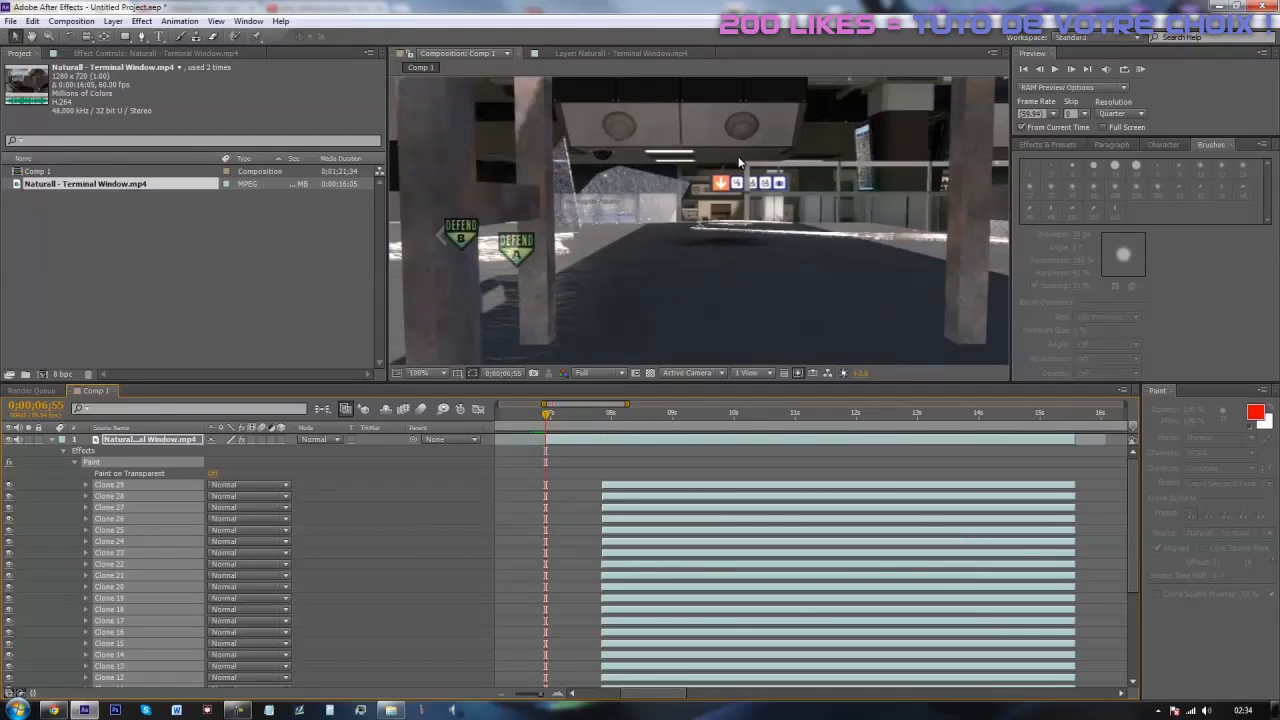
{"action": "key", "text": "v"}
{"action": "left_click_drag", "start_coordinate": [583, 416], "coordinate": [545, 538]}
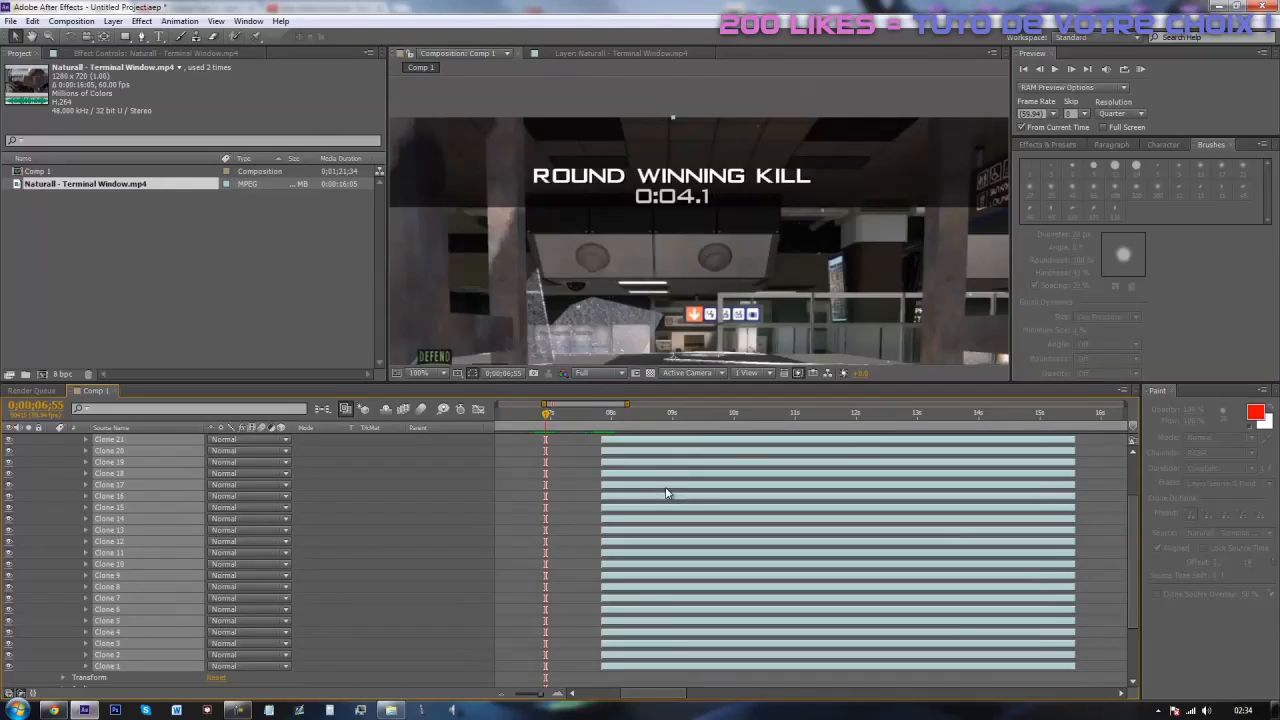
{"action": "scroll", "coordinate": [666, 492], "scroll_direction": "down", "scroll_amount": 1}
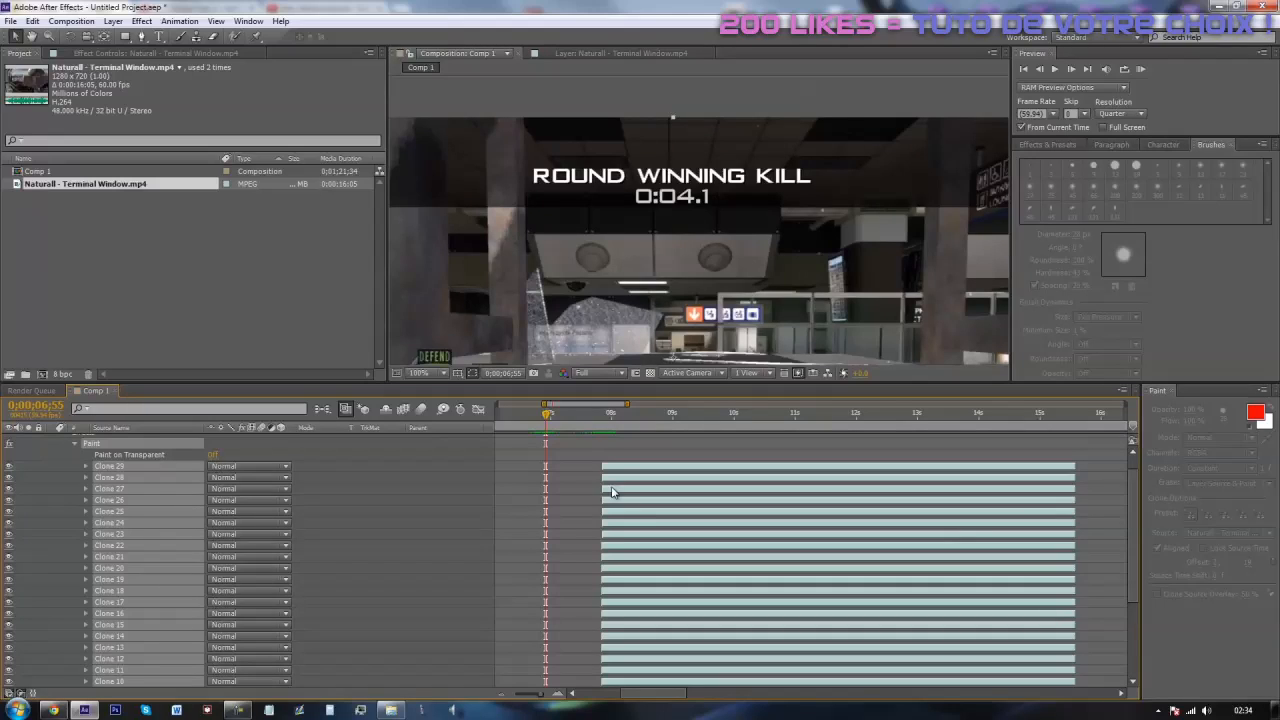
{"action": "mouse_move", "coordinate": [601, 467]}
{"action": "left_mouse_down"}
{"action": "mouse_move", "coordinate": [549, 477]}
{"action": "mouse_move", "coordinate": [600, 472]}
{"action": "mouse_move", "coordinate": [553, 489]}
{"action": "left_mouse_up"}
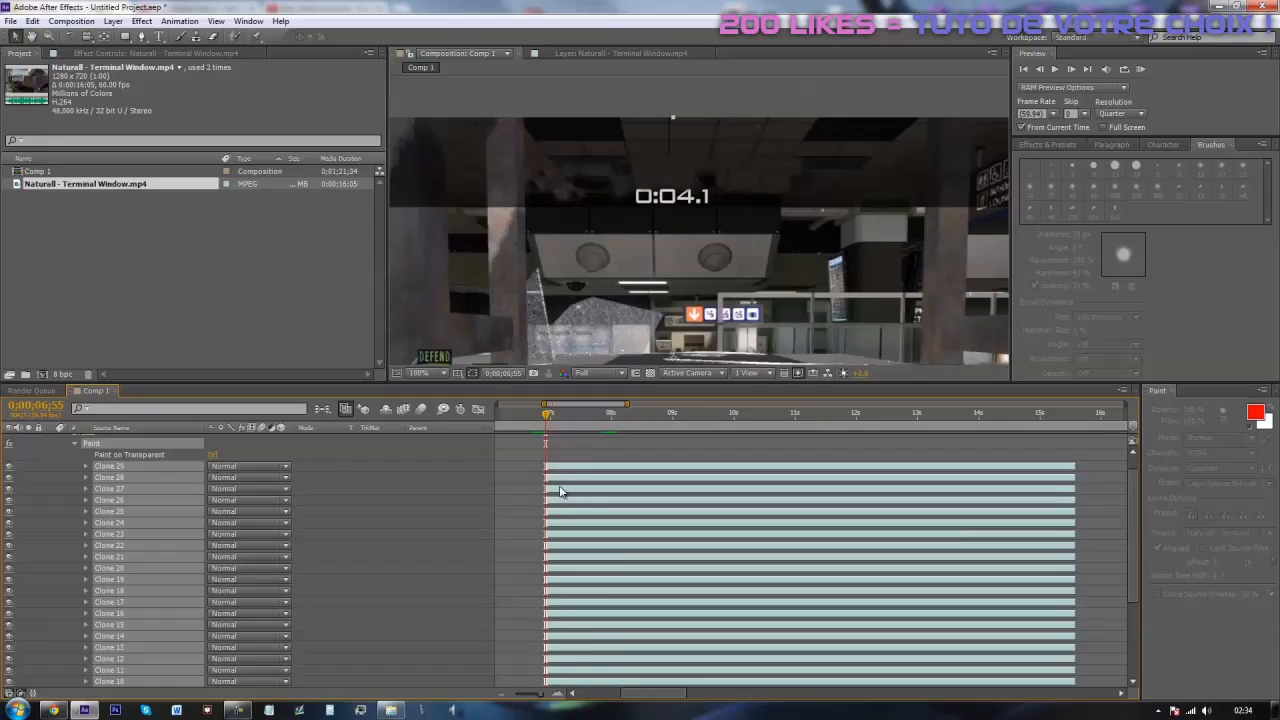
Step: Scrub the killcam from 0;00;06;55 to 0;00;11;55 and back to 0;00;11;24 to check the retouched text area
{"action": "scroll", "coordinate": [562, 490], "scroll_direction": "up", "scroll_amount": 1}
{"action": "left_click_drag", "start_coordinate": [556, 413], "coordinate": [852, 487]}
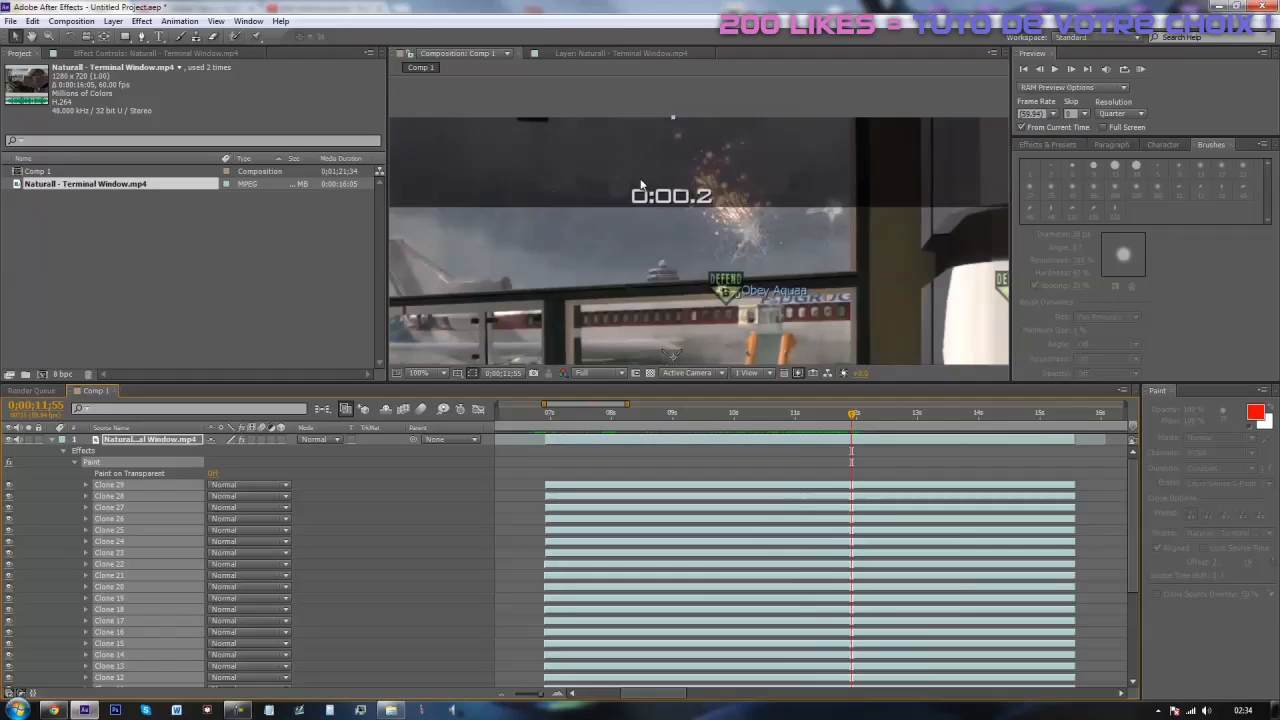
{"action": "left_click_drag", "start_coordinate": [851, 414], "coordinate": [821, 428]}
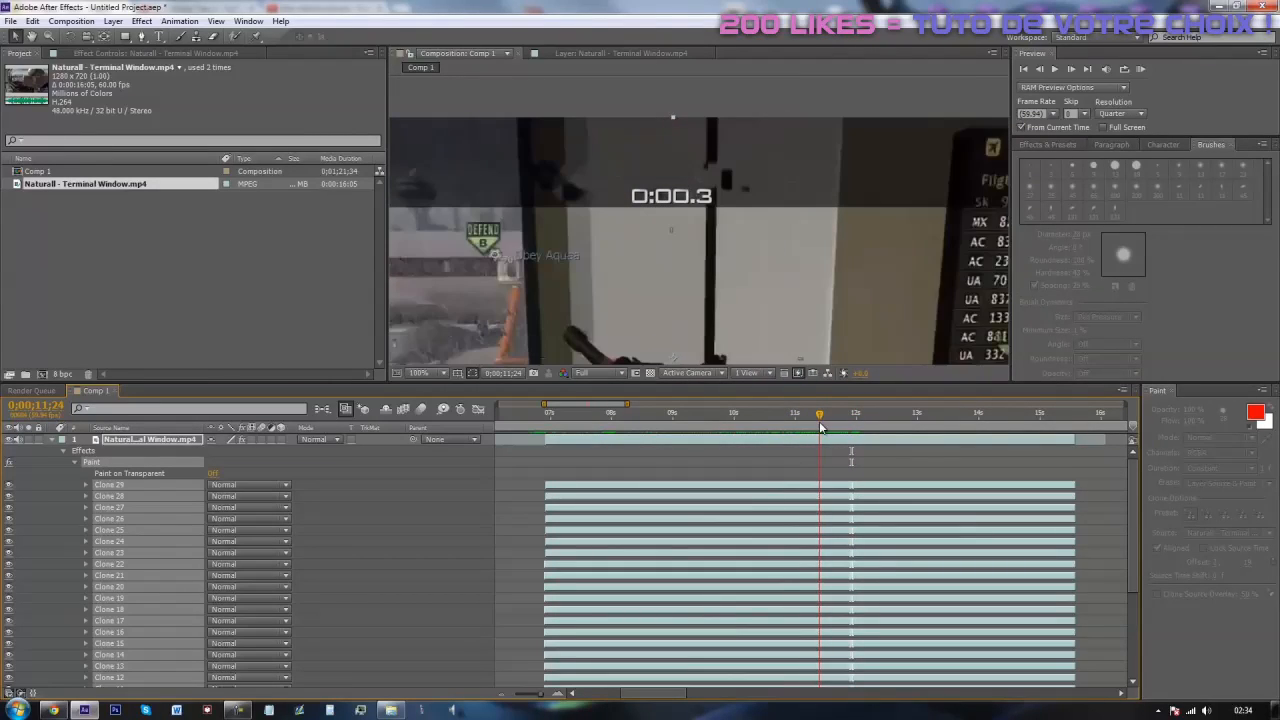
Step: Collapse the upper clip layer's properties and scrub back to 0;00;08;18 with the full killcam frame in view
{"action": "left_click", "coordinate": [52, 441]}
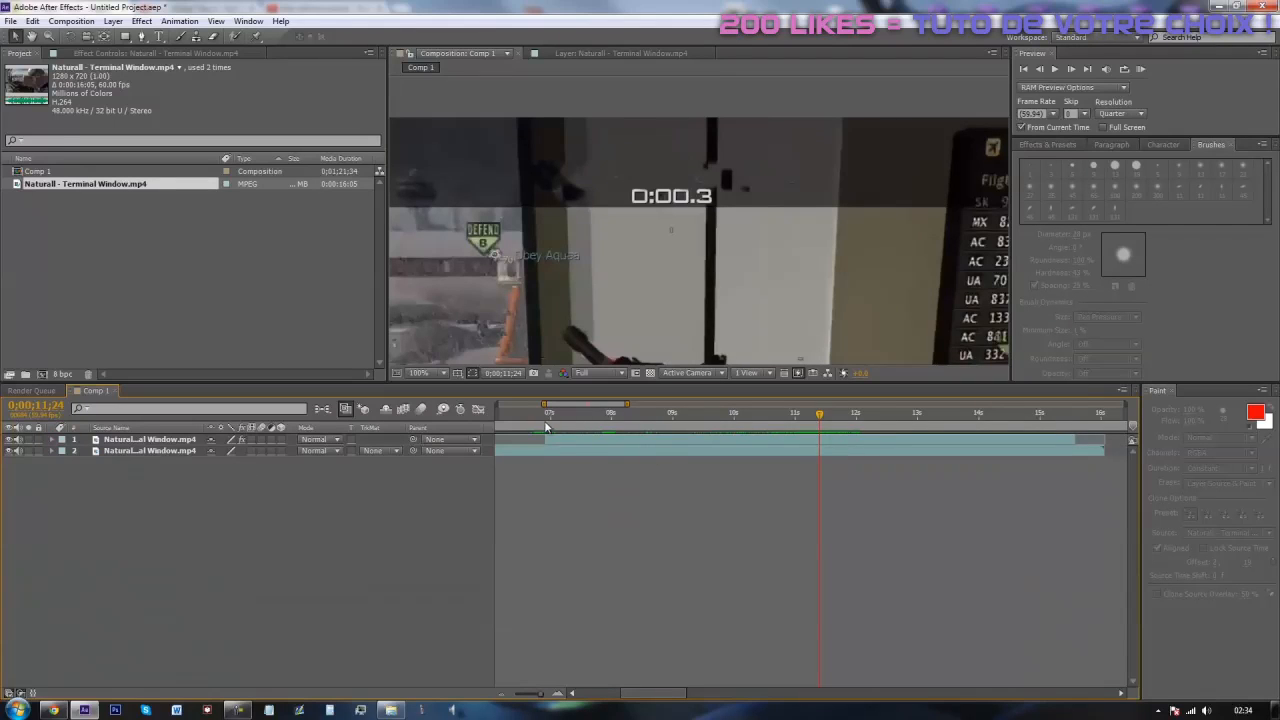
{"action": "left_click", "coordinate": [549, 424]}
{"action": "left_click_drag", "start_coordinate": [551, 427], "coordinate": [674, 430]}
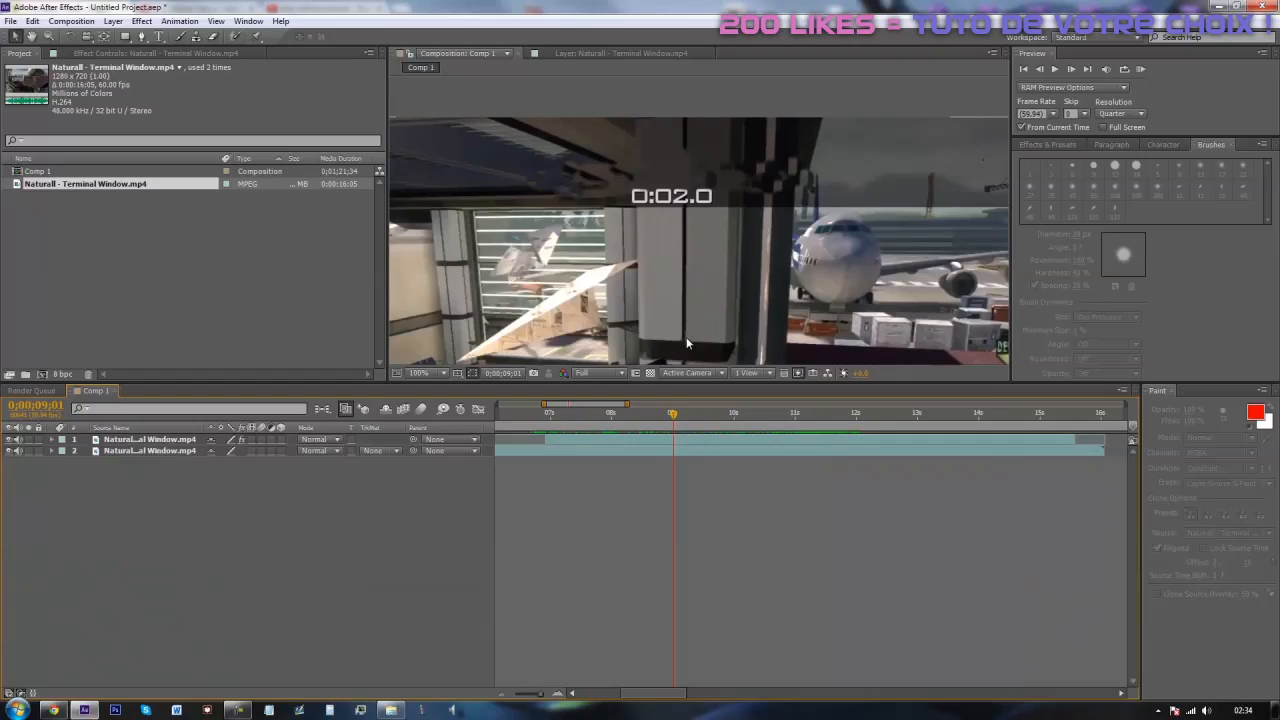
{"action": "scroll", "coordinate": [673, 287], "scroll_direction": "down", "scroll_amount": 1}
{"action": "left_click_drag", "start_coordinate": [648, 300], "coordinate": [668, 234]}
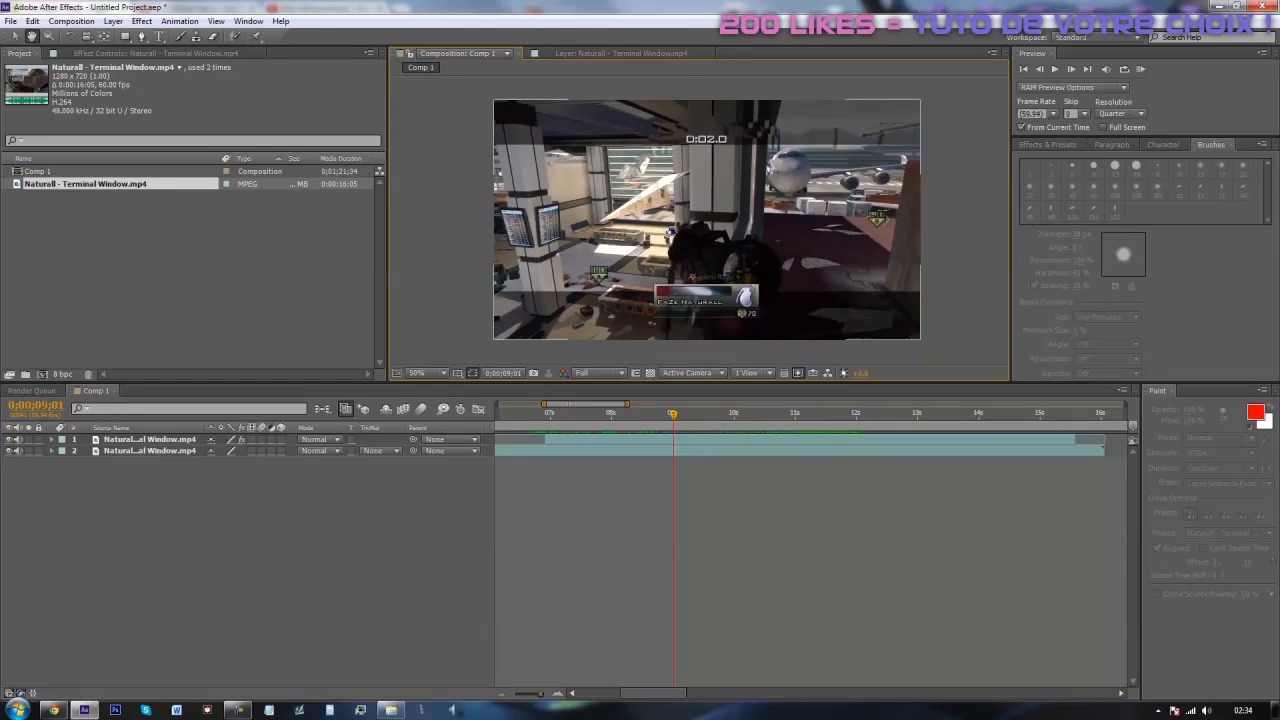
{"action": "left_click_drag", "start_coordinate": [663, 425], "coordinate": [630, 448]}
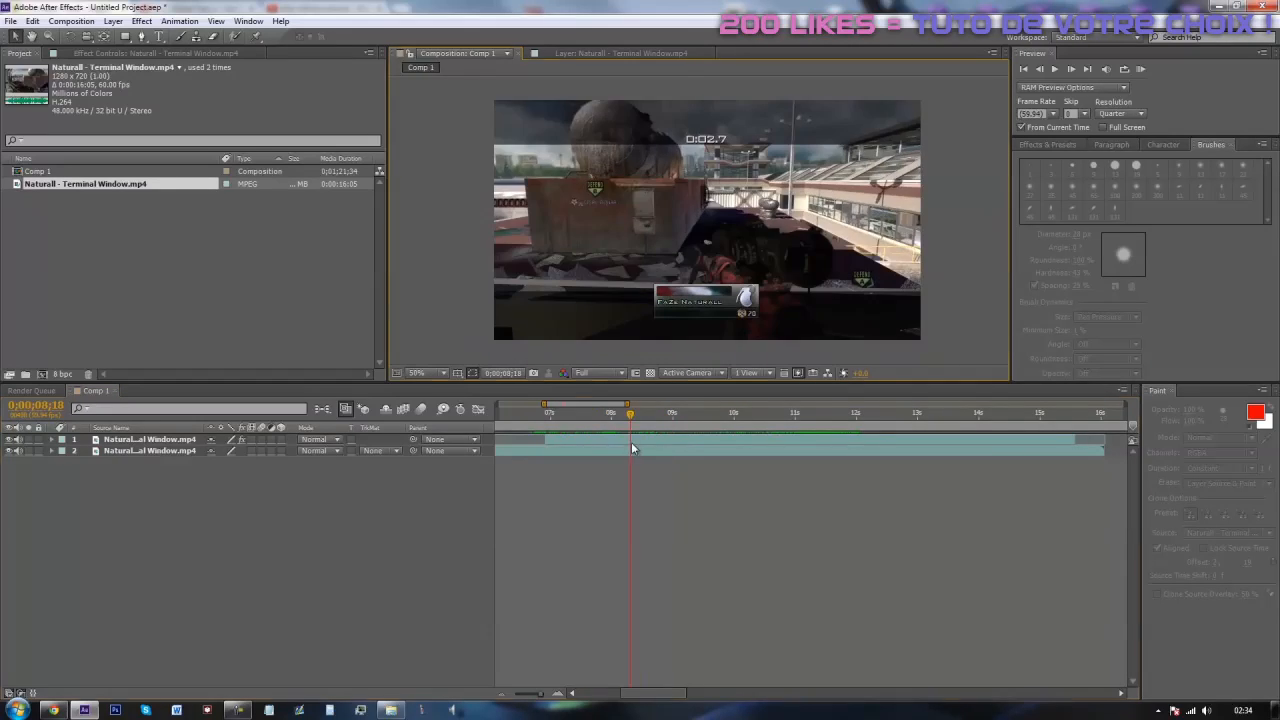
Step: Create a text layer reading FaZe Nordik and shift the text toward the centre of the frame
{"action": "right_click", "coordinate": [699, 505]}
{"action": "mouse_move", "coordinate": [750, 514]}
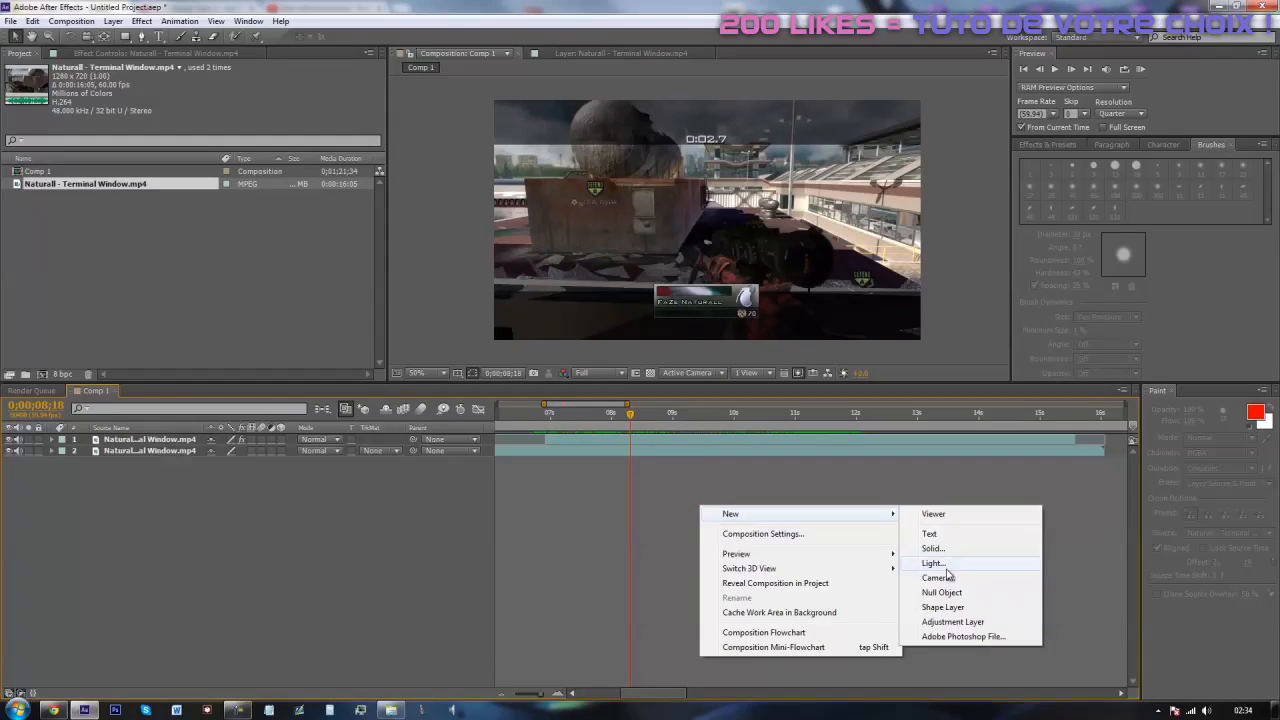
{"action": "left_click", "coordinate": [929, 535]}
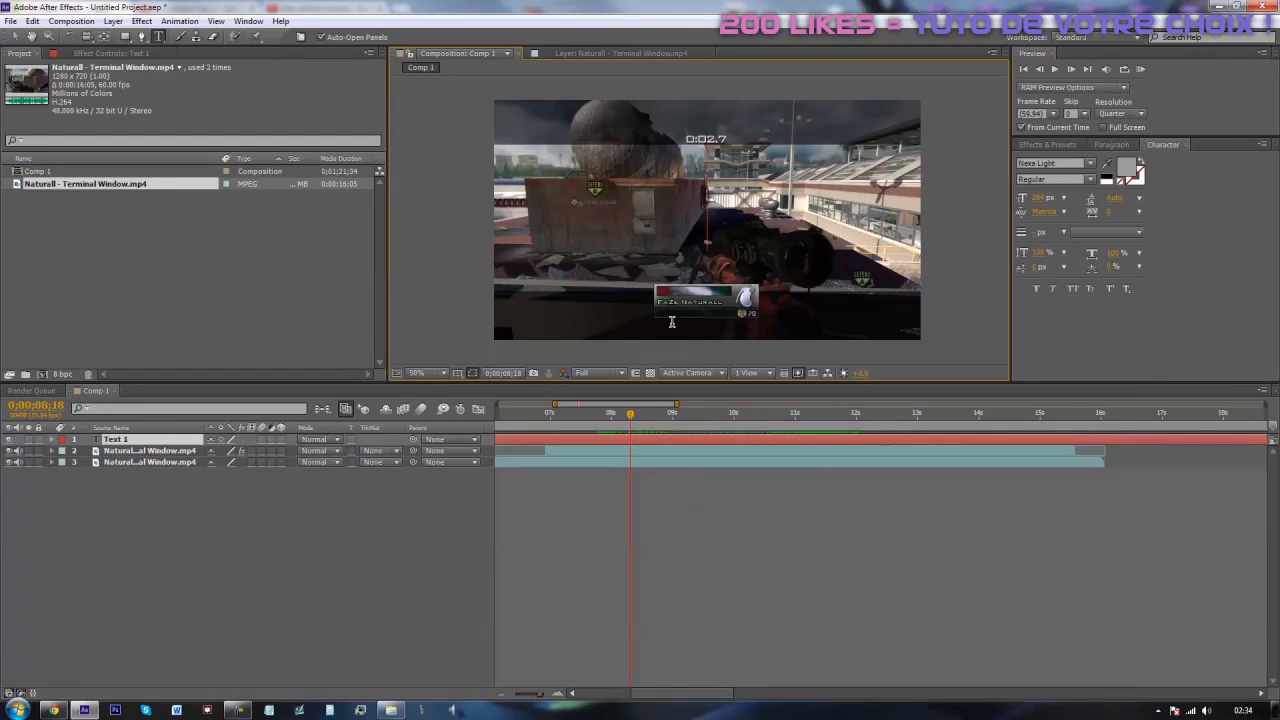
{"action": "type", "text": "FaZe"}
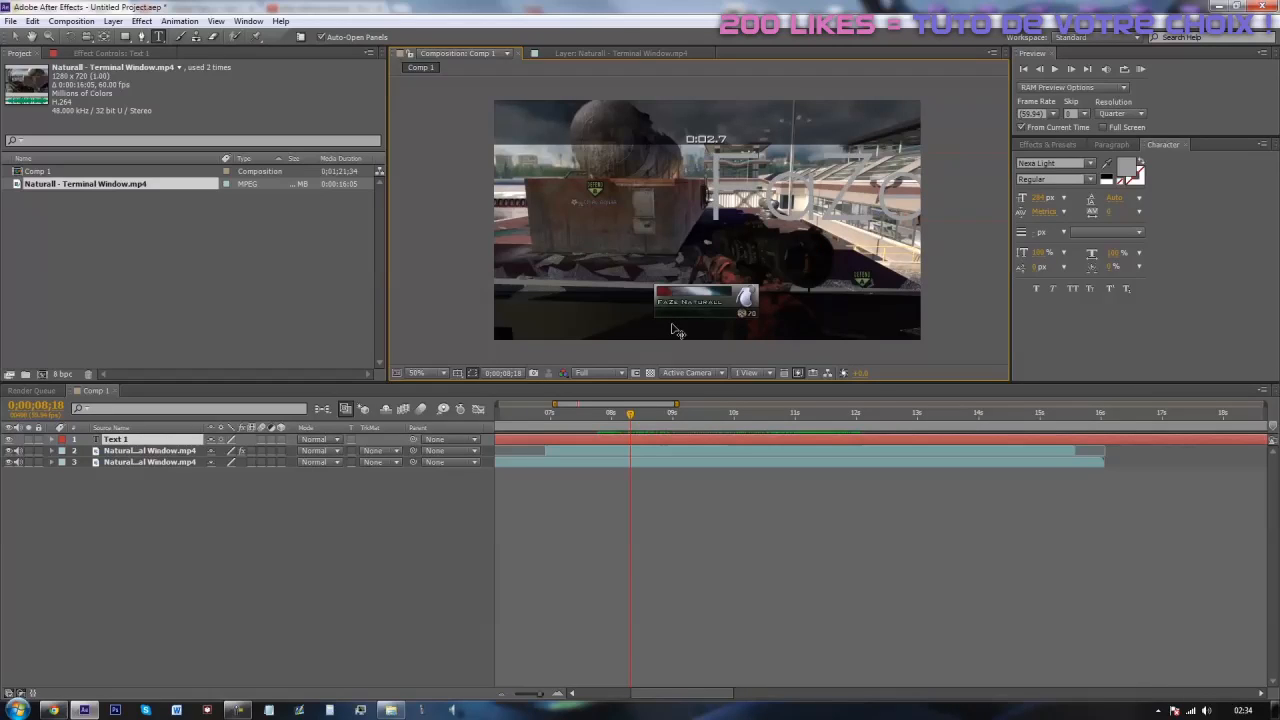
{"action": "left_click", "coordinate": [32, 38]}
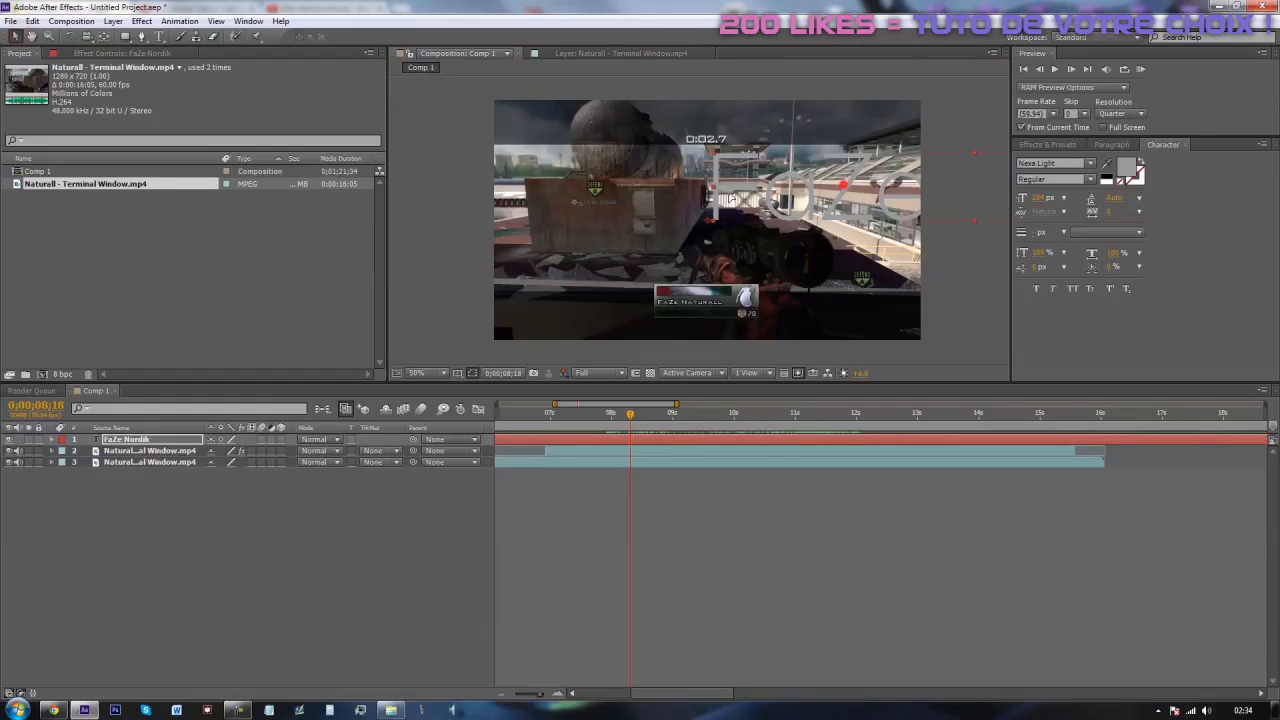
{"action": "left_click", "coordinate": [158, 37]}
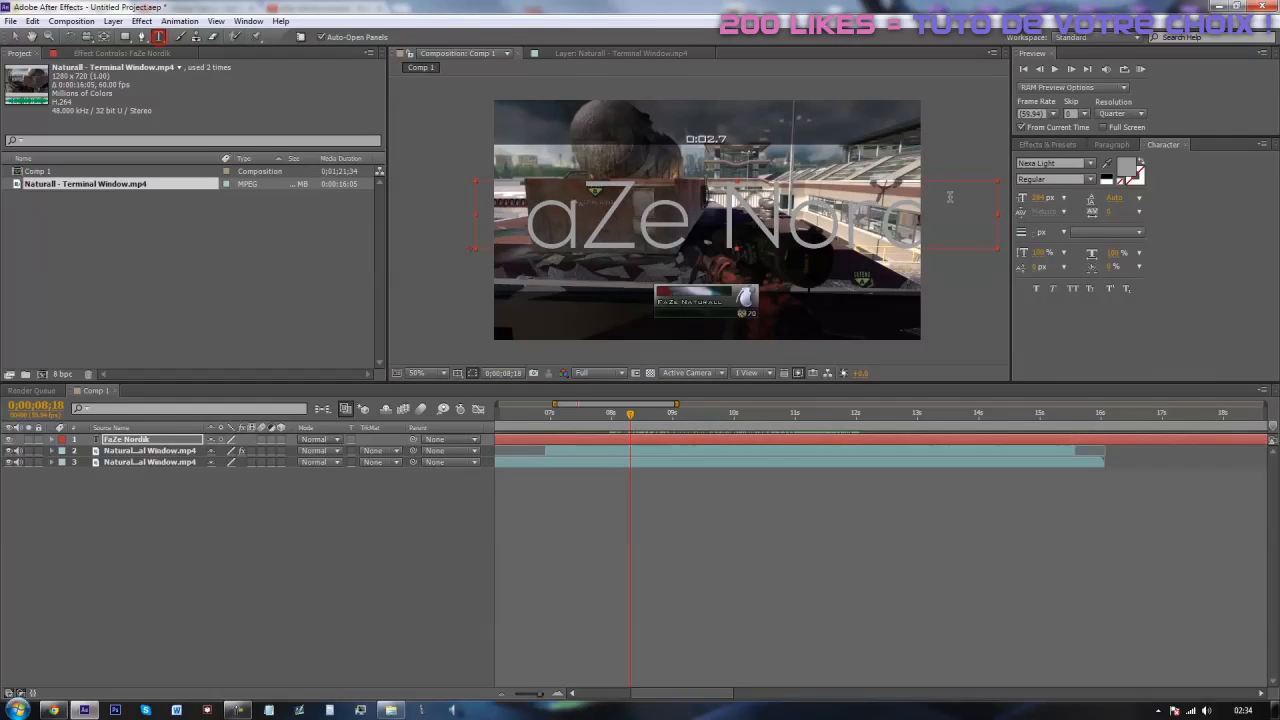
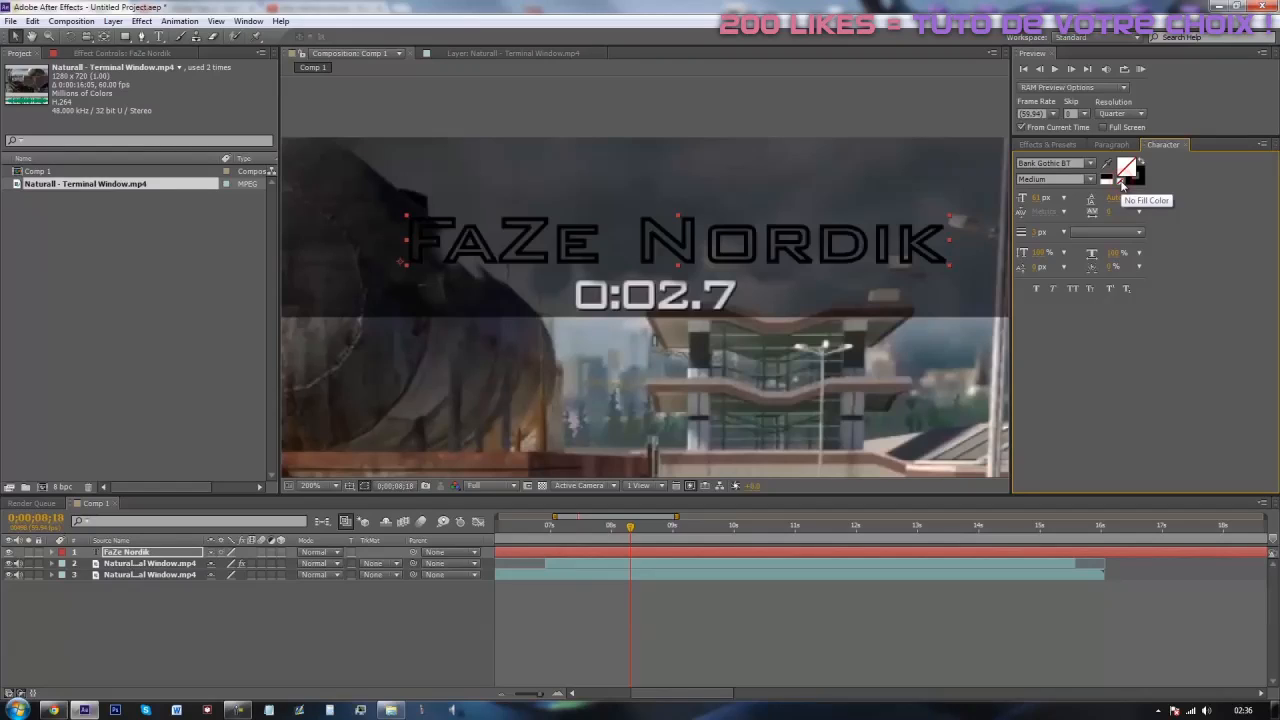
Step: Give the FaZe Nordik text a white fill and remove its stroke
{"action": "left_click", "coordinate": [1124, 167]}
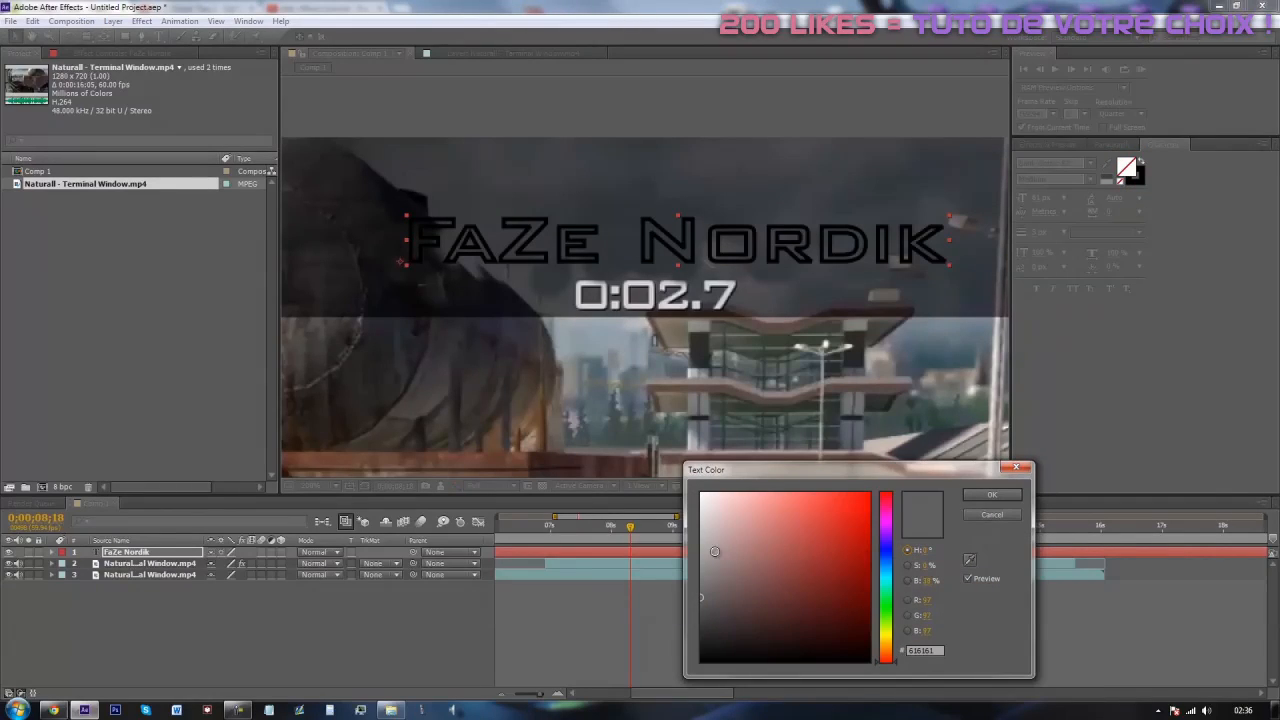
{"action": "left_click", "coordinate": [991, 494]}
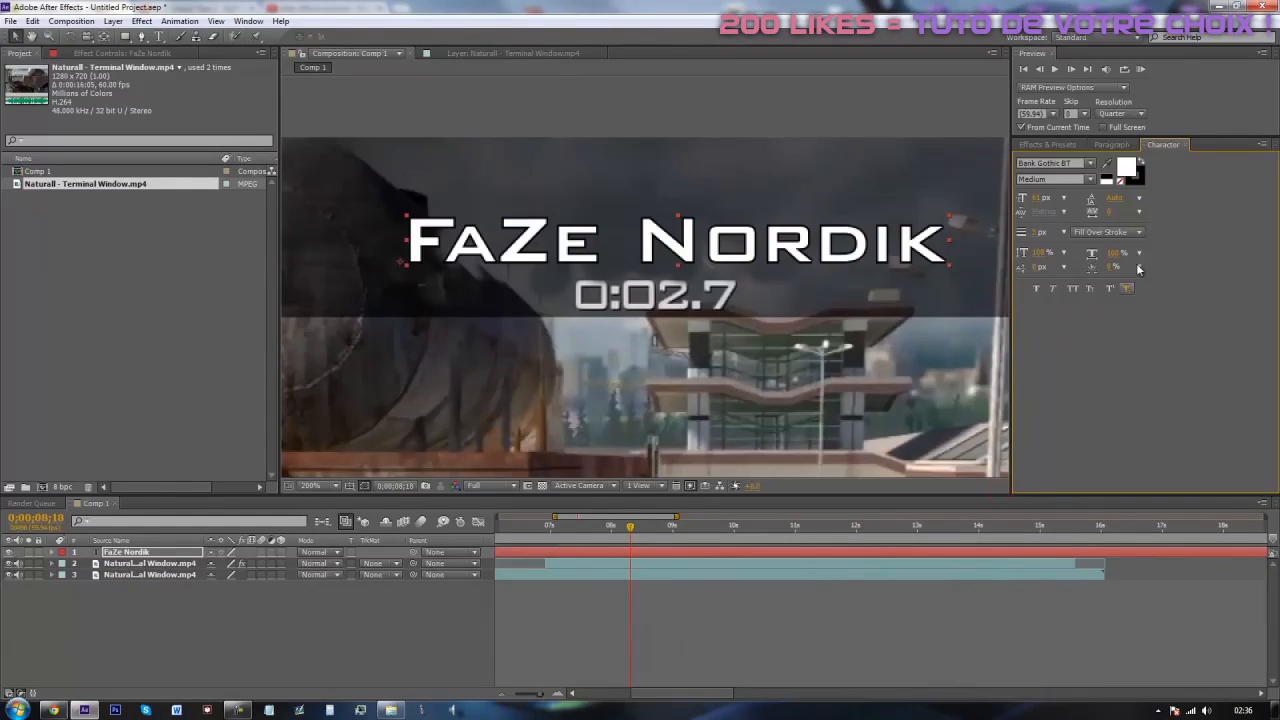
{"action": "left_click", "coordinate": [1119, 181]}
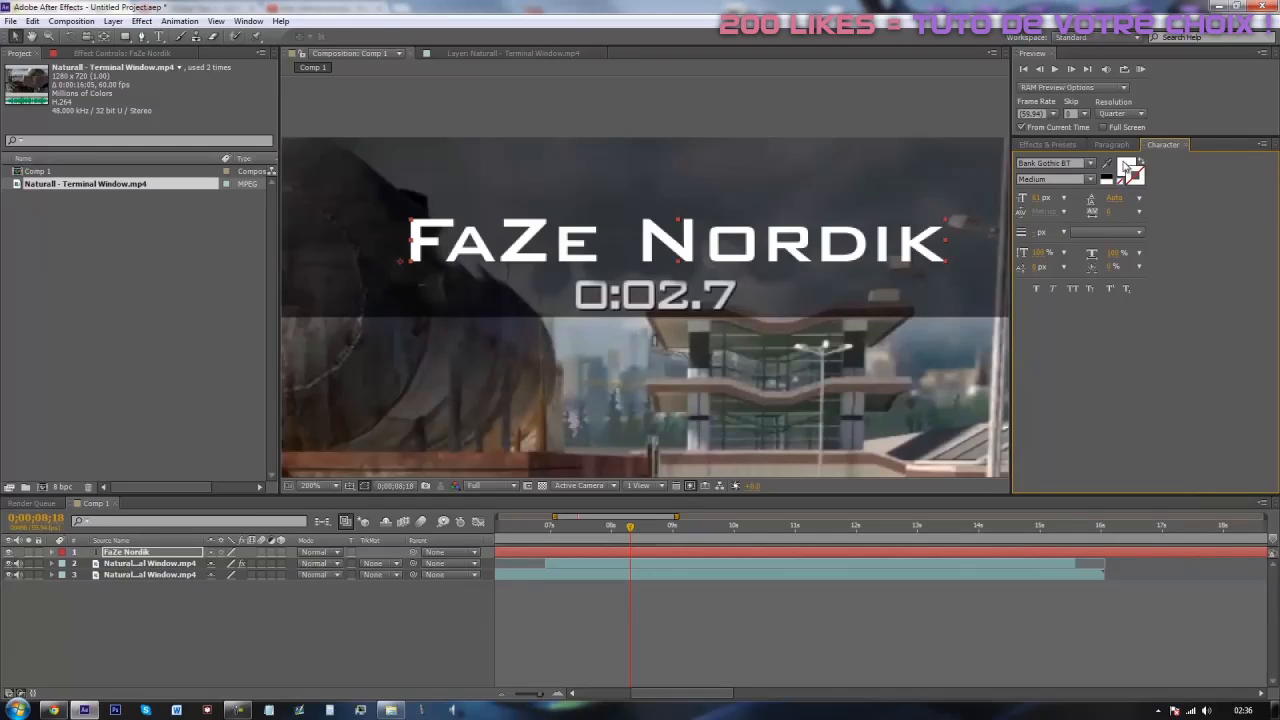
Step: Search the effects for shadow and apply Drop Shadow to the FaZe Nordik text layer
{"action": "left_click", "coordinate": [1062, 145]}
{"action": "left_click", "coordinate": [1053, 161]}
{"action": "type", "text": "shadow"}
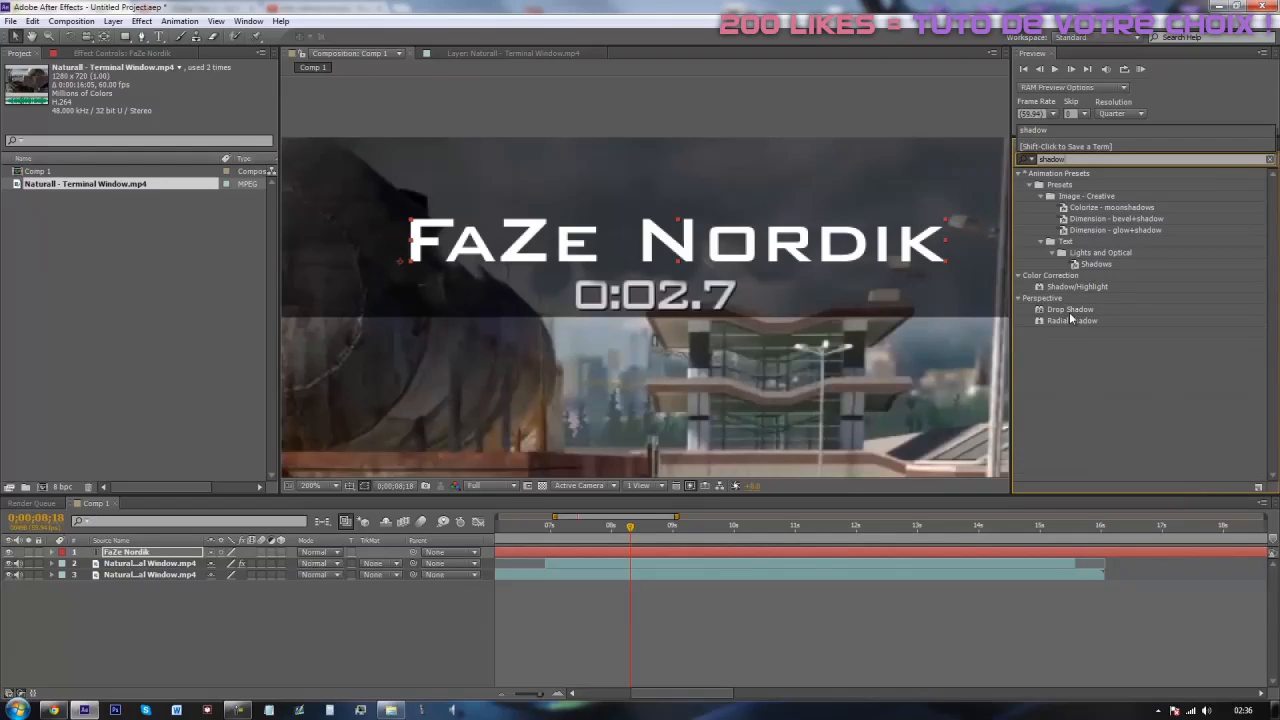
{"action": "left_click_drag", "start_coordinate": [1068, 310], "coordinate": [694, 556]}
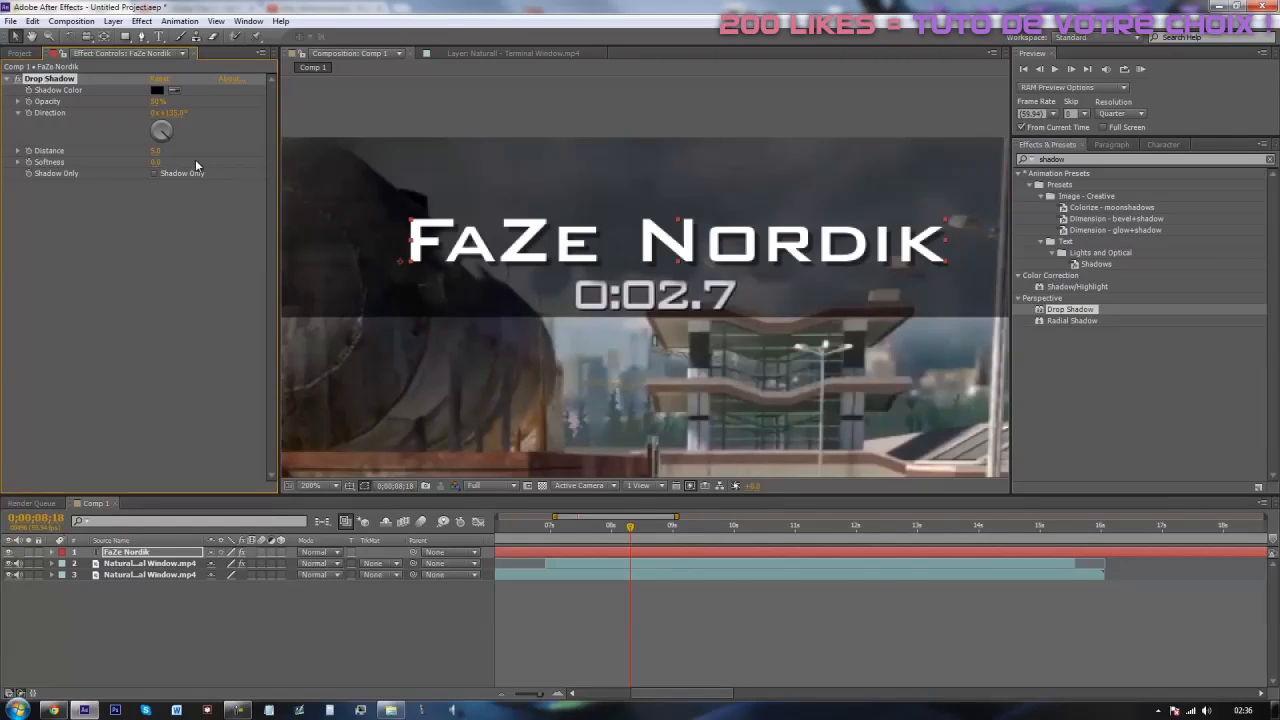
Step: Set the Drop Shadow distance on the text layer to 3
{"action": "left_click_drag", "start_coordinate": [157, 150], "coordinate": [160, 155]}
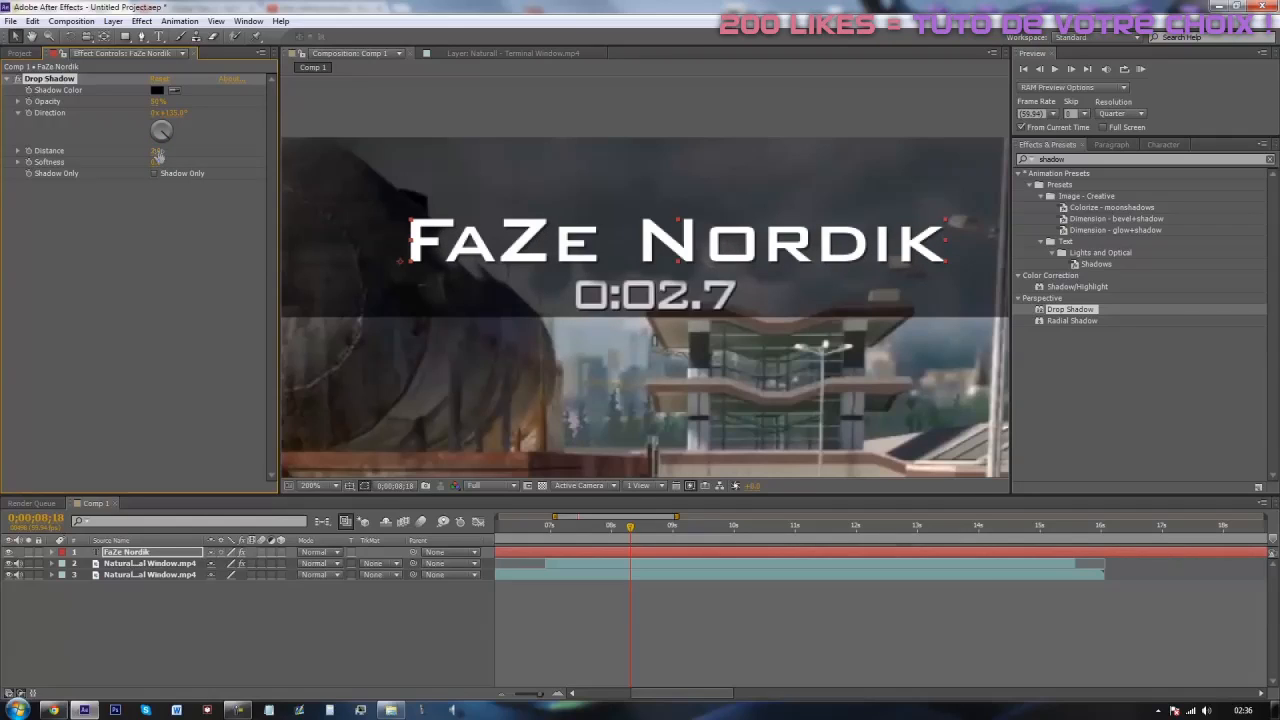
{"action": "type", "text": "3"}
{"action": "key", "text": "Return"}
{"action": "left_click", "coordinate": [749, 643]}
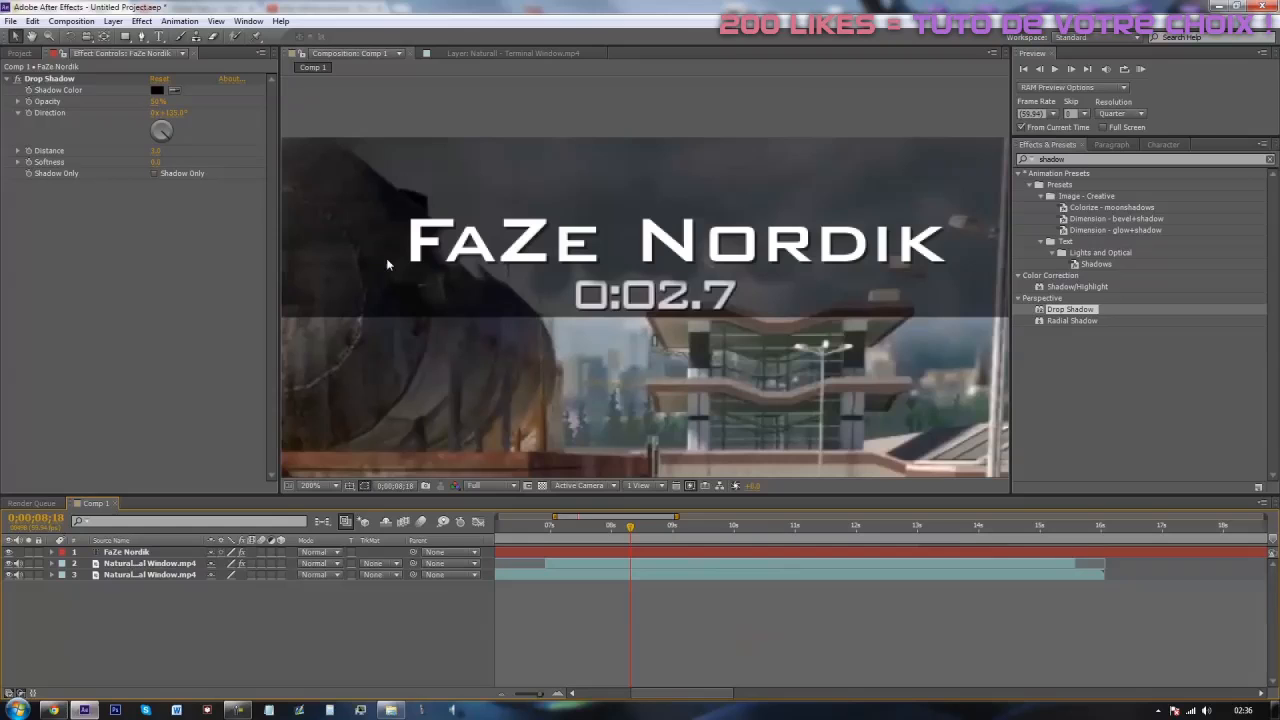
Step: Scrub the killcam to 0;00;11;43 and examine how the new title sits in the frame above the timer
{"action": "left_click_drag", "start_coordinate": [676, 541], "coordinate": [744, 540]}
{"action": "scroll", "coordinate": [746, 418], "scroll_direction": "down", "scroll_amount": 3}
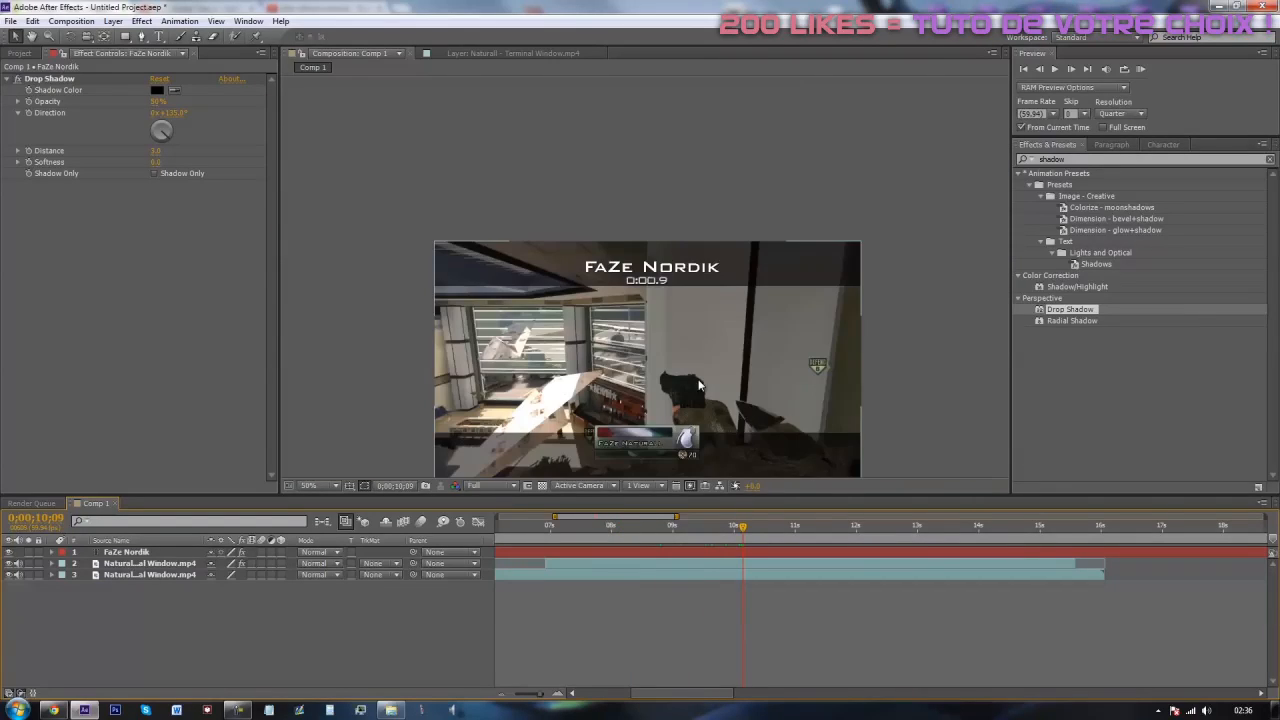
{"action": "scroll", "coordinate": [855, 453], "scroll_direction": "down", "scroll_amount": 2}
{"action": "left_click_drag", "start_coordinate": [721, 532], "coordinate": [840, 571]}
{"action": "scroll", "coordinate": [780, 257], "scroll_direction": "up", "scroll_amount": 1}
{"action": "scroll", "coordinate": [718, 340], "scroll_direction": "up", "scroll_amount": 2}
{"action": "scroll", "coordinate": [796, 410], "scroll_direction": "down", "scroll_amount": 2}
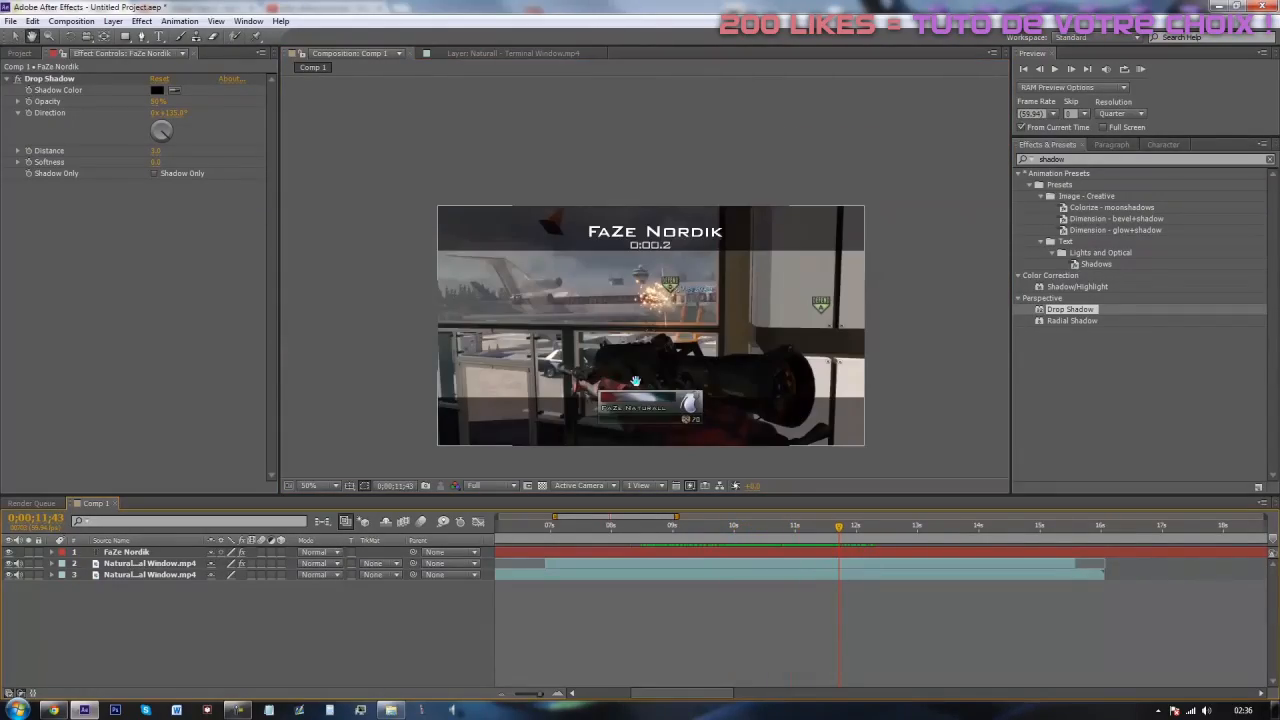
{"action": "left_click_drag", "start_coordinate": [635, 381], "coordinate": [628, 329]}
Step: Trim the FaZe Nordik text layer to start at 0;00;06;55 and end with the trimmed duplicate clip
{"action": "left_click_drag", "start_coordinate": [838, 540], "coordinate": [547, 590]}
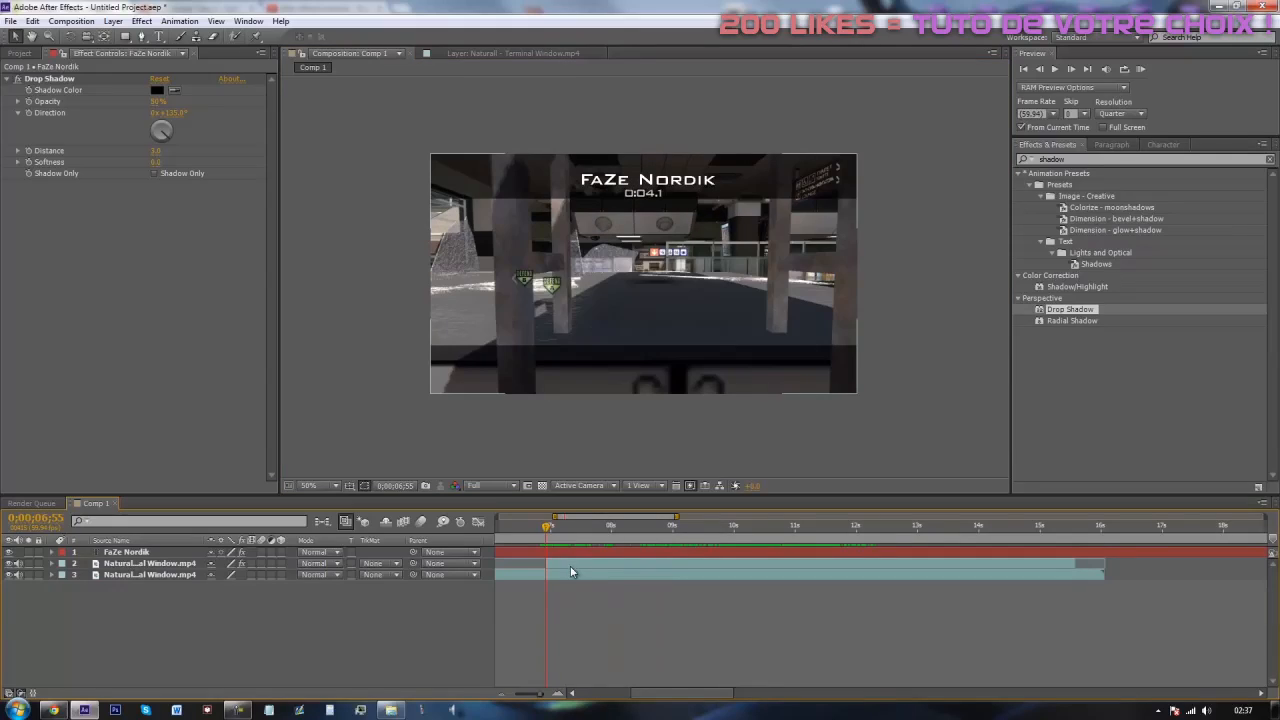
{"action": "left_click", "coordinate": [563, 555]}
{"action": "key", "text": "ctrl+shift+d"}
{"action": "key", "text": "Delete"}
{"action": "left_click", "coordinate": [1075, 527]}
{"action": "left_click", "coordinate": [1078, 556]}
{"action": "key", "text": "ctrl+shift+d"}
{"action": "key", "text": "Delete"}
{"action": "left_click_drag", "start_coordinate": [973, 536], "coordinate": [810, 540]}
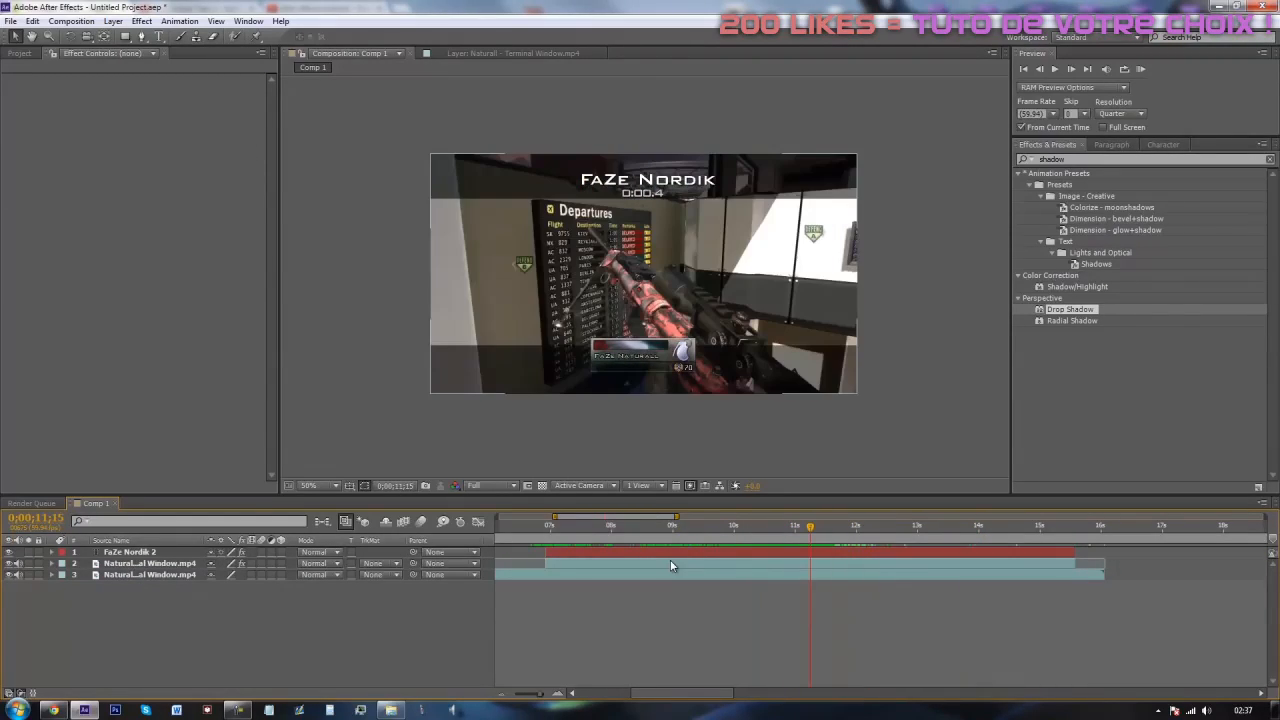
Step: Duplicate the painted clip layer without its Paint effect and hide the painted original
{"action": "left_click", "coordinate": [653, 565]}
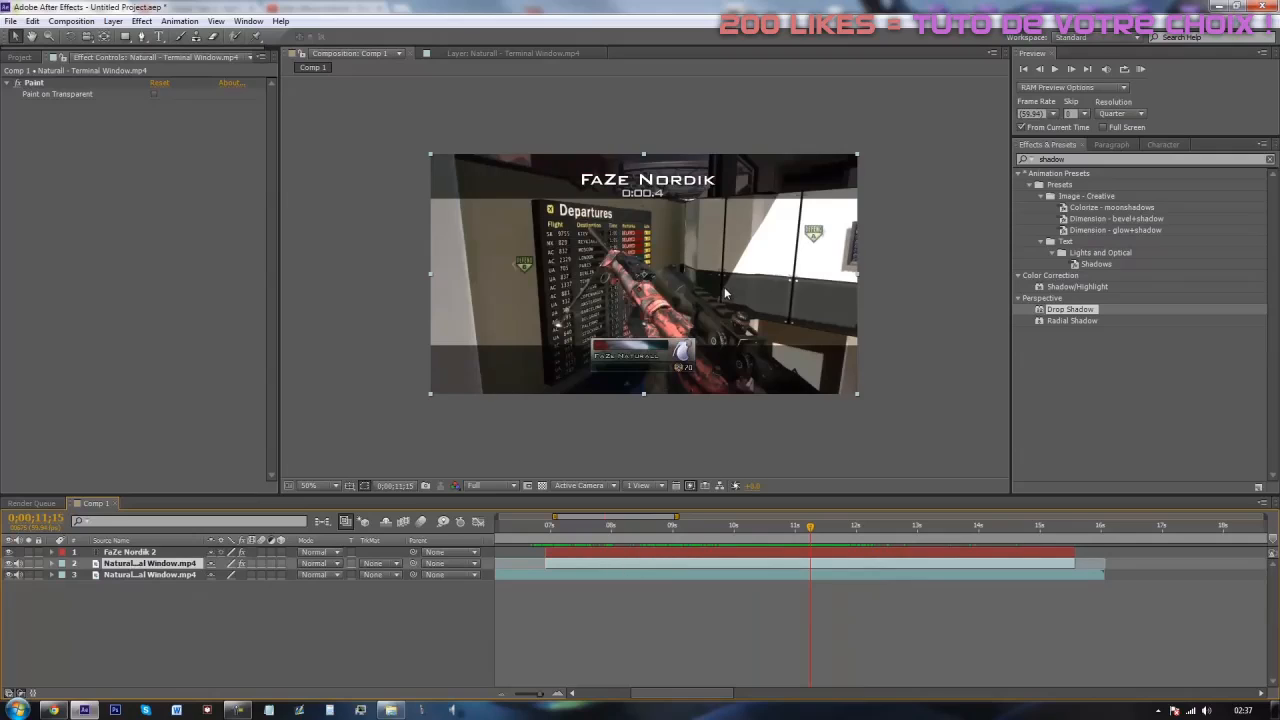
{"action": "key", "text": "ctrl+d"}
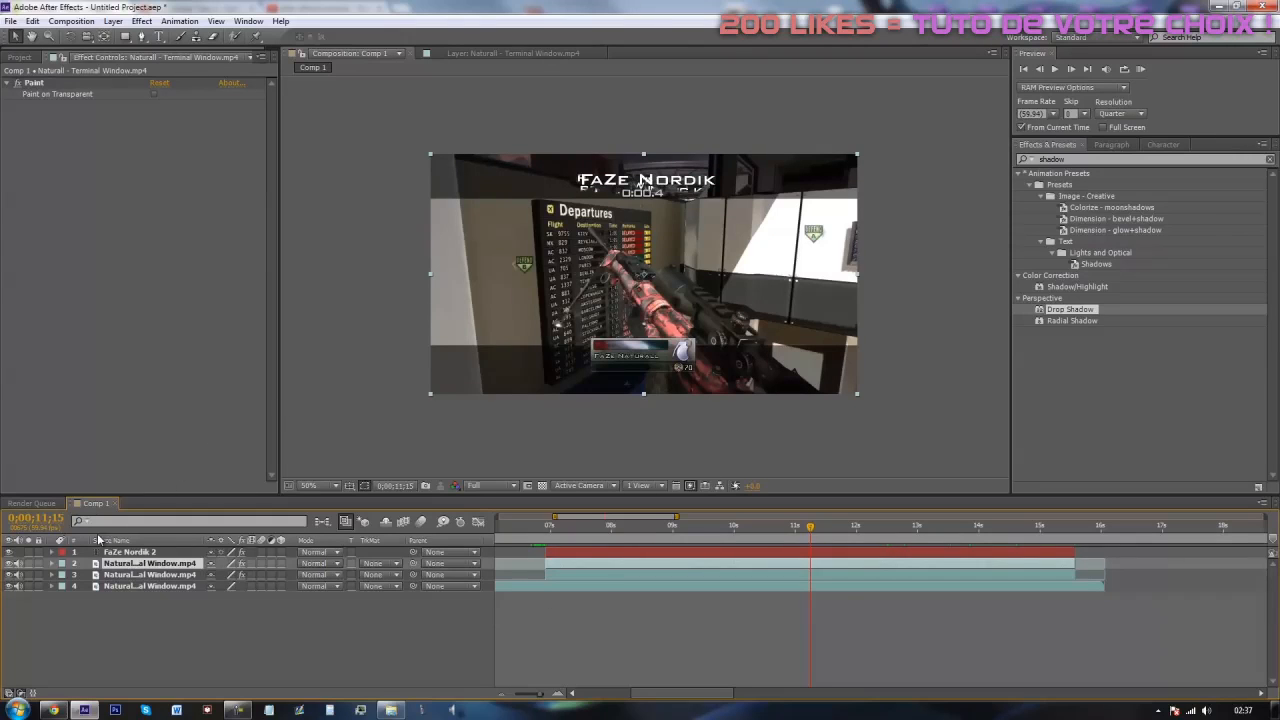
{"action": "key", "text": "e"}
{"action": "left_click", "coordinate": [94, 575]}
{"action": "key", "text": "Delete"}
{"action": "left_click", "coordinate": [10, 574]}
Step: At 0;00;09;23, draw a wide rectangular mask on the duplicate clip layer just above the ROUND WINNING KILL text
{"action": "left_click_drag", "start_coordinate": [555, 540], "coordinate": [697, 540]}
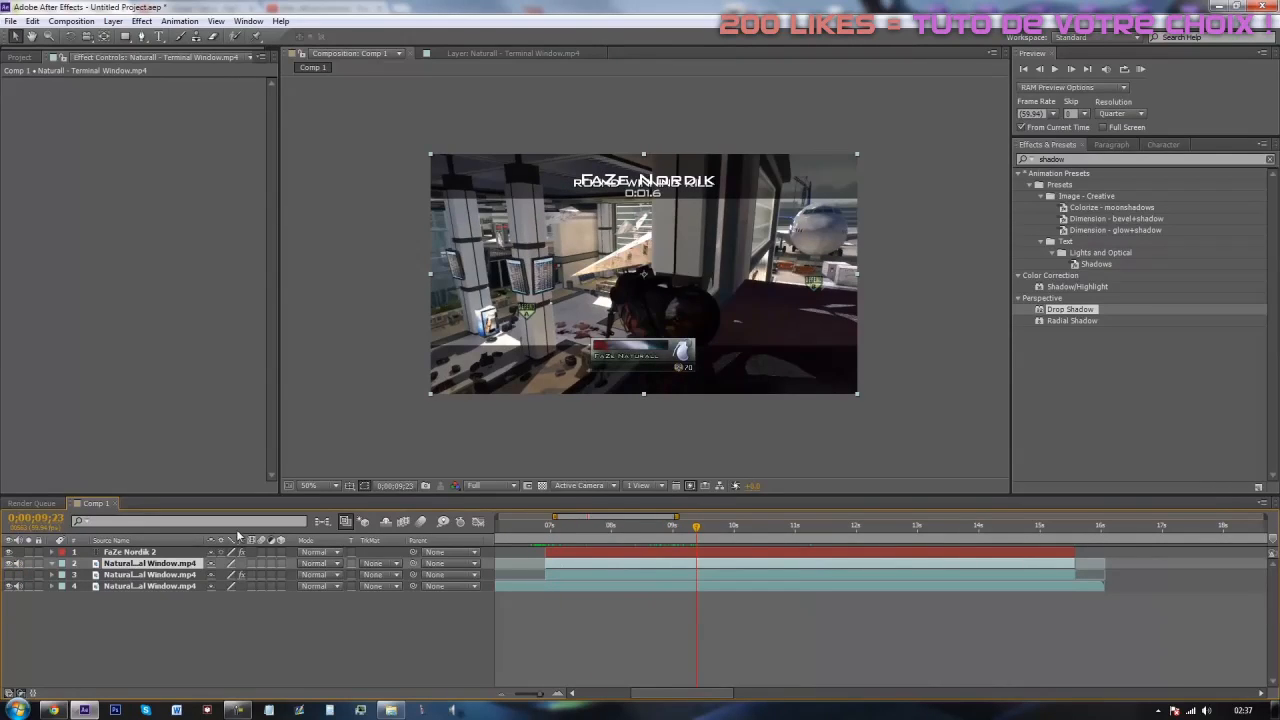
{"action": "scroll", "coordinate": [614, 189], "scroll_direction": "up", "scroll_amount": 1}
{"action": "key", "text": "space"}
{"action": "left_click_drag", "start_coordinate": [735, 144], "coordinate": [711, 289]}
{"action": "left_click", "coordinate": [124, 36]}
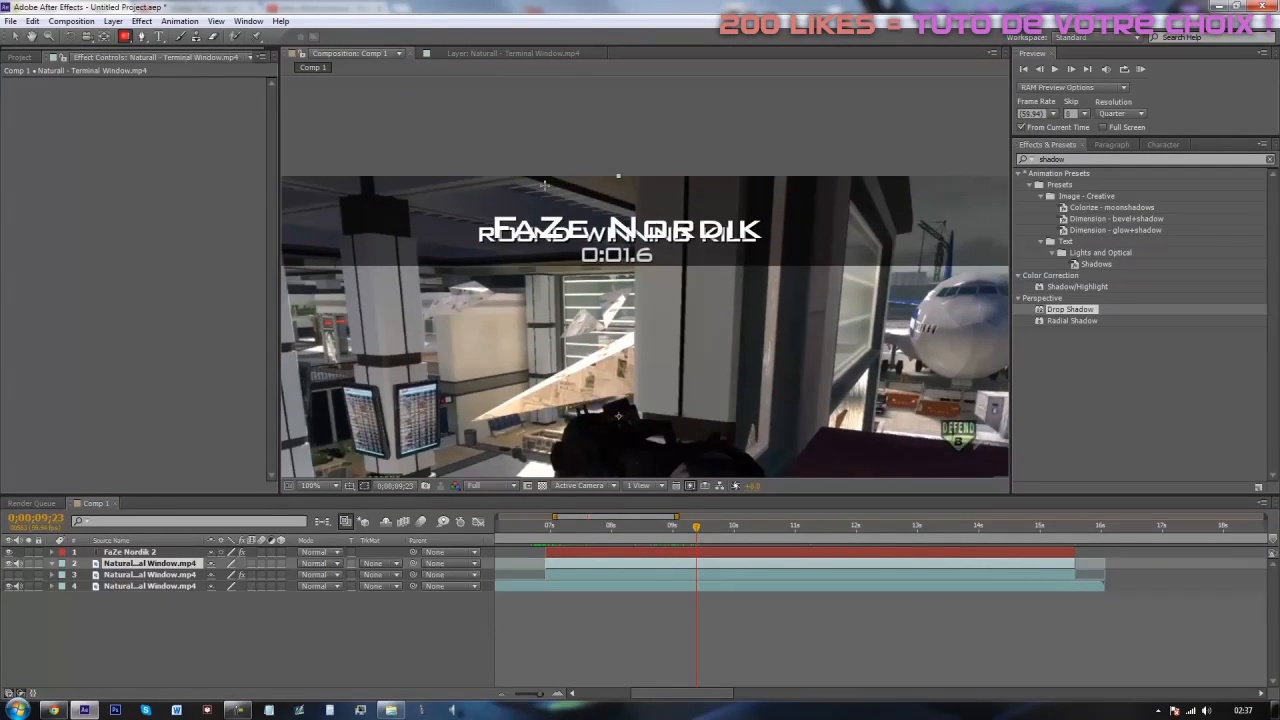
{"action": "left_click_drag", "start_coordinate": [476, 187], "coordinate": [767, 218]}
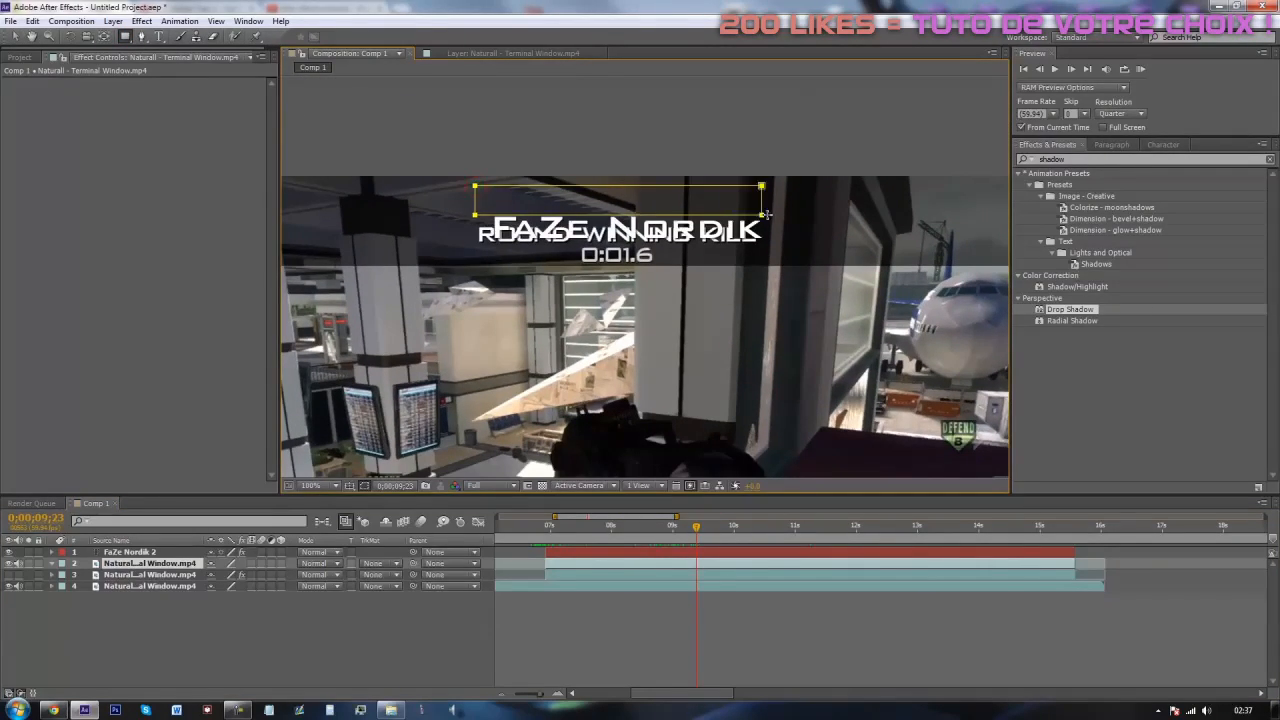
Step: Move the masked duplicate layer down until its clean strip covers the ROUND WINNING KILL text
{"action": "left_click", "coordinate": [17, 38]}
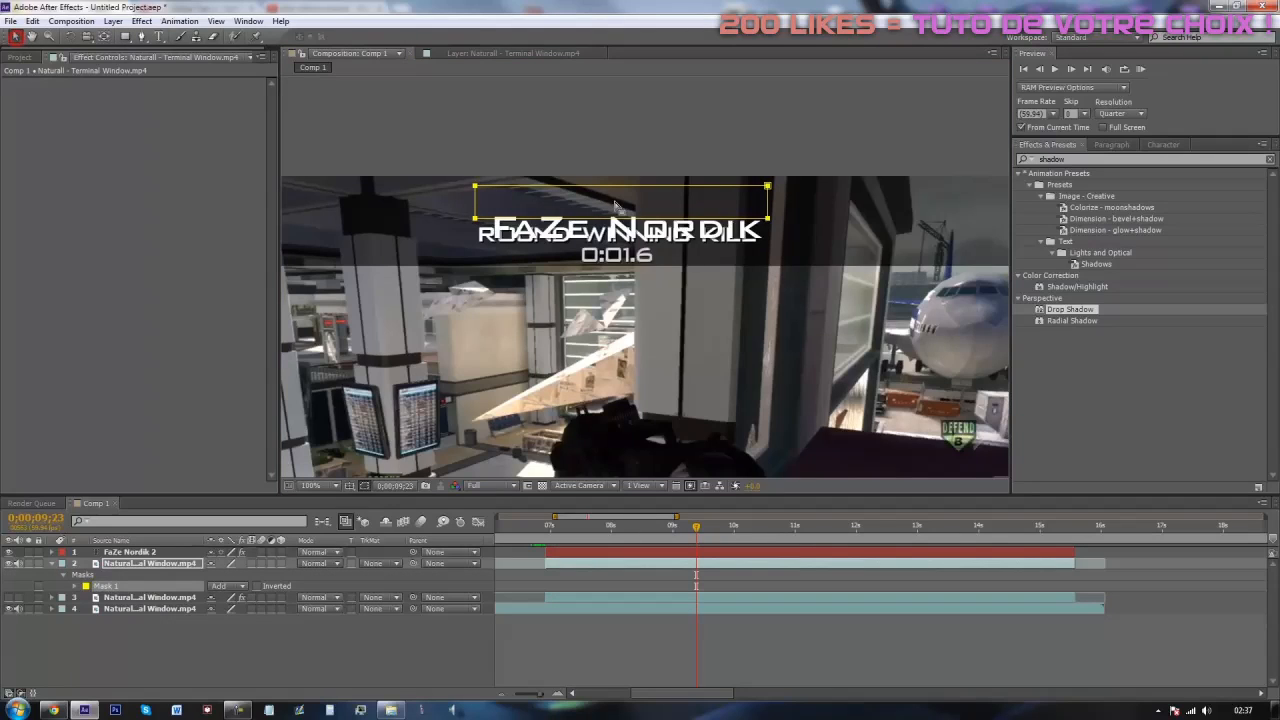
{"action": "left_click", "coordinate": [596, 201]}
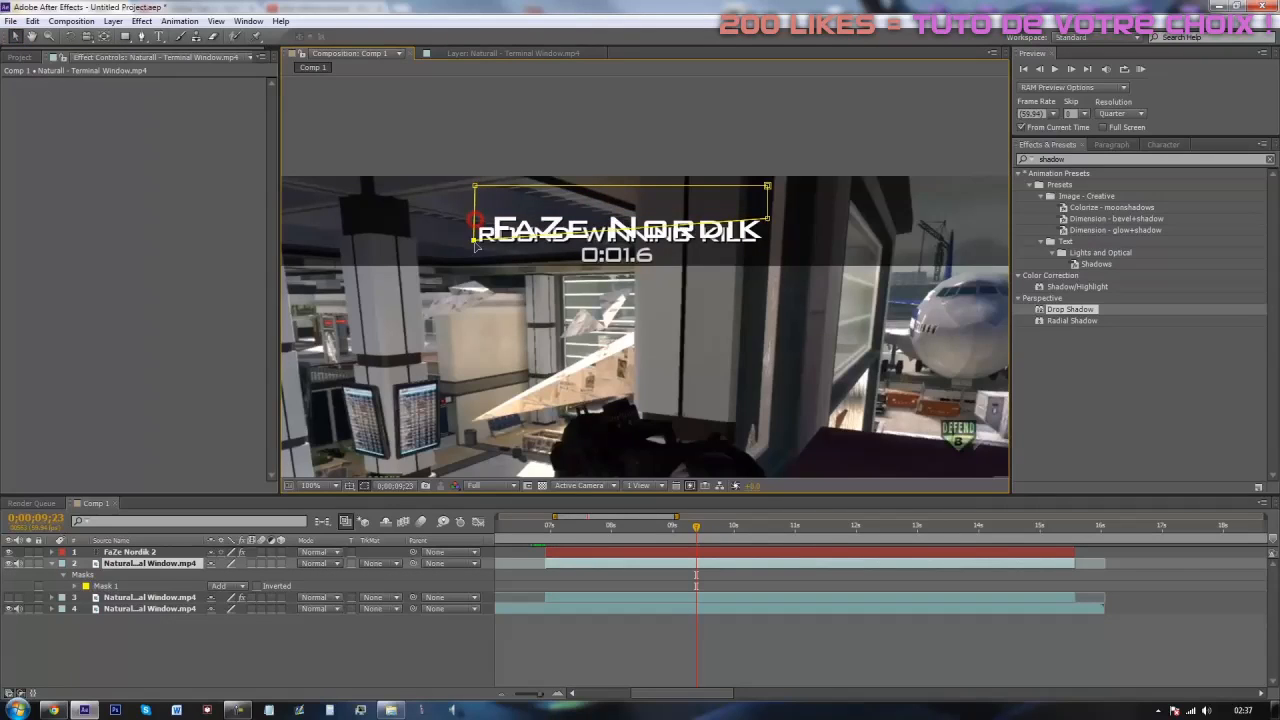
{"action": "left_click", "coordinate": [569, 565]}
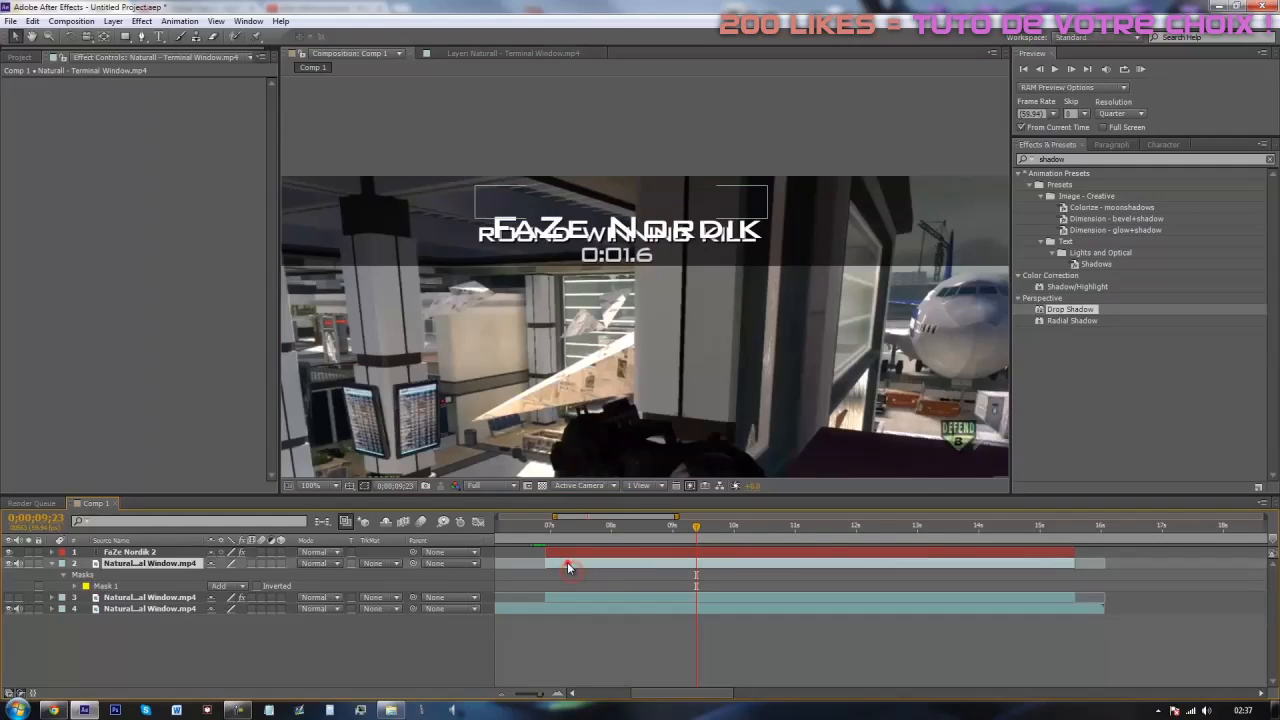
{"action": "left_click_drag", "start_coordinate": [508, 204], "coordinate": [509, 229]}
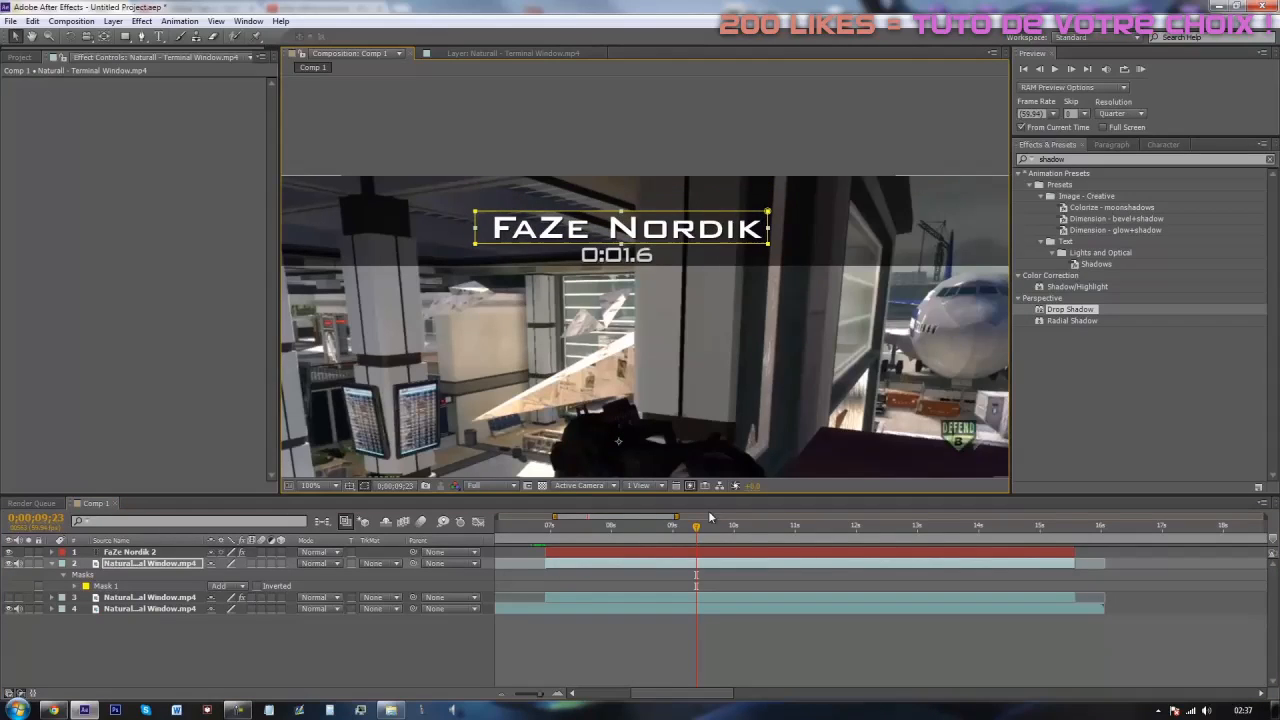
{"action": "left_click", "coordinate": [686, 576]}
Step: Move the current time to 0;00;11;20 and set Mask 1's feather on the duplicate clip layer to 10 pixels
{"action": "left_click_drag", "start_coordinate": [708, 527], "coordinate": [816, 545]}
{"action": "left_click", "coordinate": [775, 563]}
{"action": "key", "text": "f"}
{"action": "left_click_drag", "start_coordinate": [232, 590], "coordinate": [226, 585]}
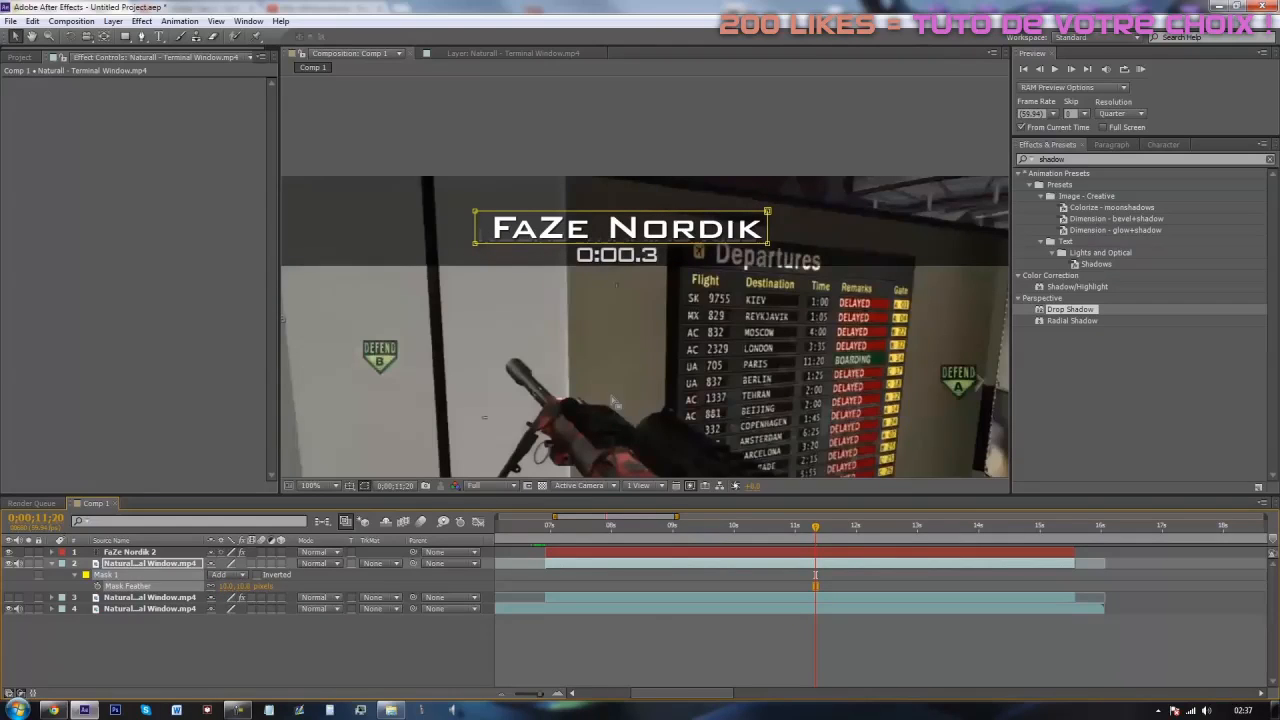
Step: Shift the masked duplicate layer slightly lower behind the FaZe Nordik title and review the whole frame
{"action": "left_click", "coordinate": [655, 631]}
{"action": "left_click", "coordinate": [616, 561]}
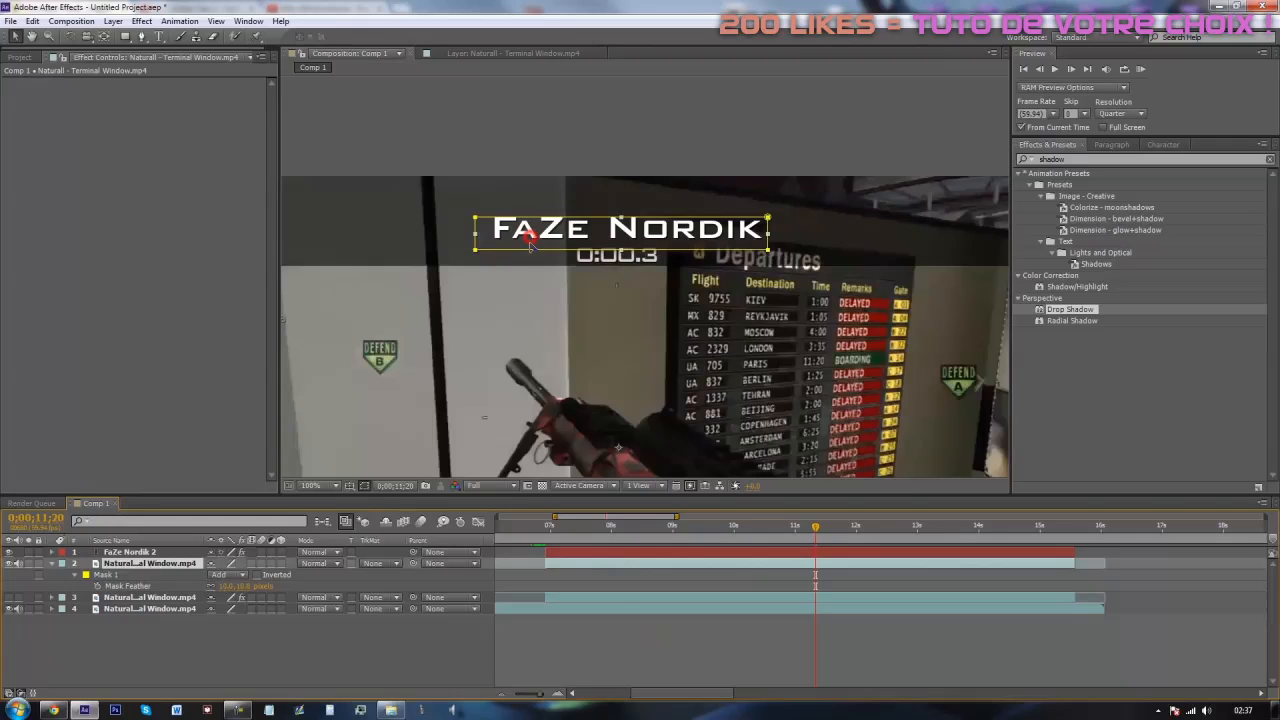
{"action": "left_click", "coordinate": [753, 647]}
{"action": "scroll", "coordinate": [616, 278], "scroll_direction": "down", "scroll_amount": 2}
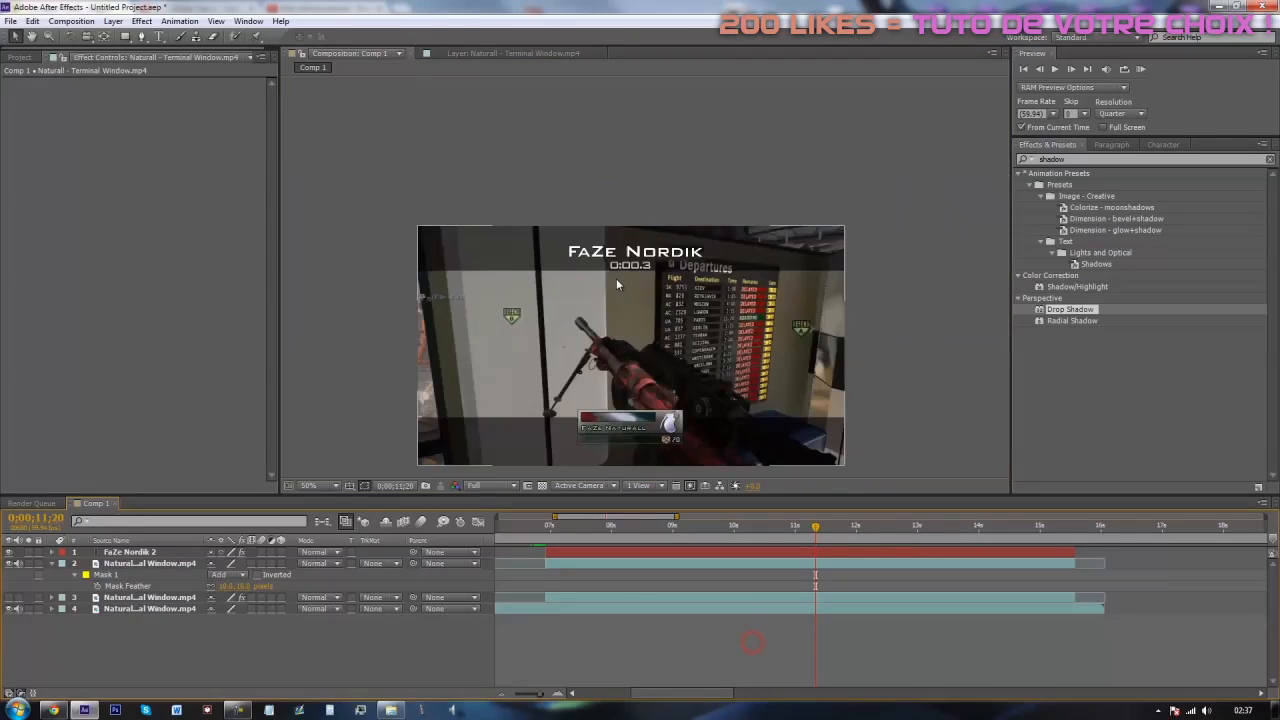
Step: Move the current time to 0;00;12;17 and frame the player name card at the bottom of the killcam closely
{"action": "left_click_drag", "start_coordinate": [815, 528], "coordinate": [873, 603]}
{"action": "scroll", "coordinate": [645, 352], "scroll_direction": "up", "scroll_amount": 2}
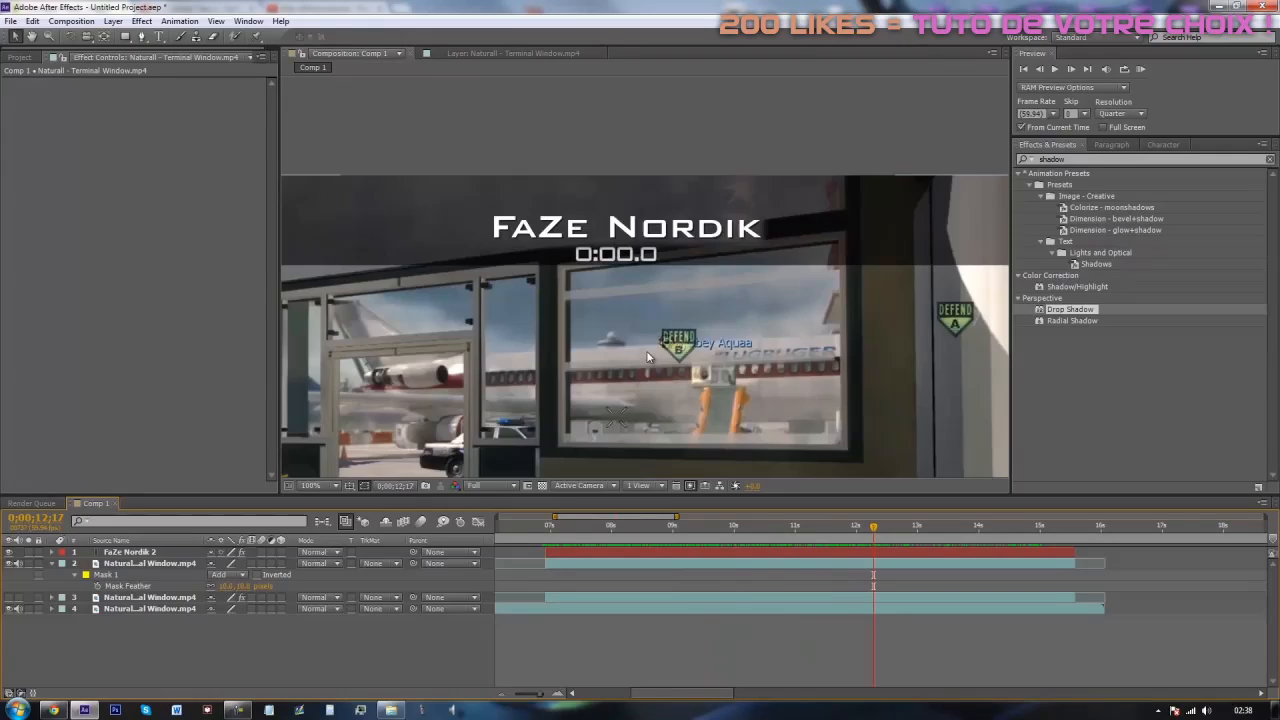
{"action": "left_click_drag", "start_coordinate": [620, 405], "coordinate": [609, 179]}
{"action": "left_click_drag", "start_coordinate": [628, 383], "coordinate": [637, 354]}
{"action": "scroll", "coordinate": [637, 354], "scroll_direction": "up", "scroll_amount": 1}
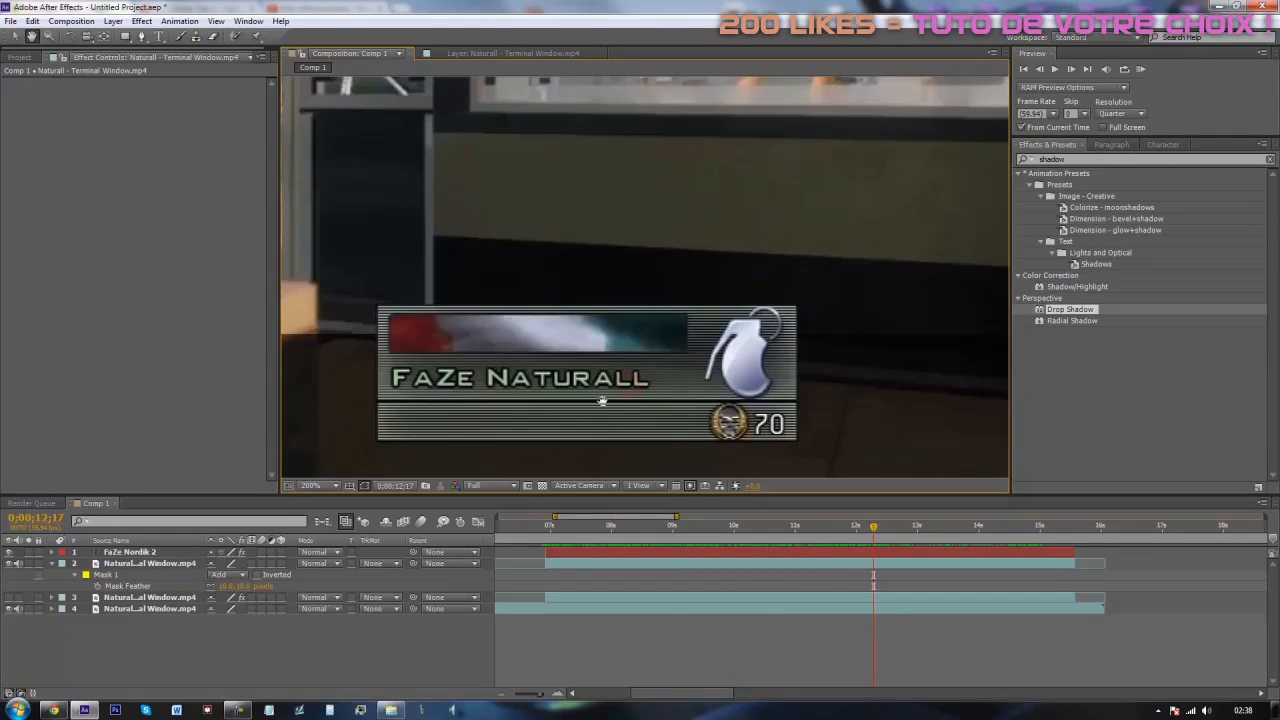
{"action": "left_click_drag", "start_coordinate": [589, 429], "coordinate": [614, 387]}
{"action": "scroll", "coordinate": [614, 387], "scroll_direction": "up", "scroll_amount": 2}
{"action": "scroll", "coordinate": [732, 384], "scroll_direction": "down", "scroll_amount": 2}
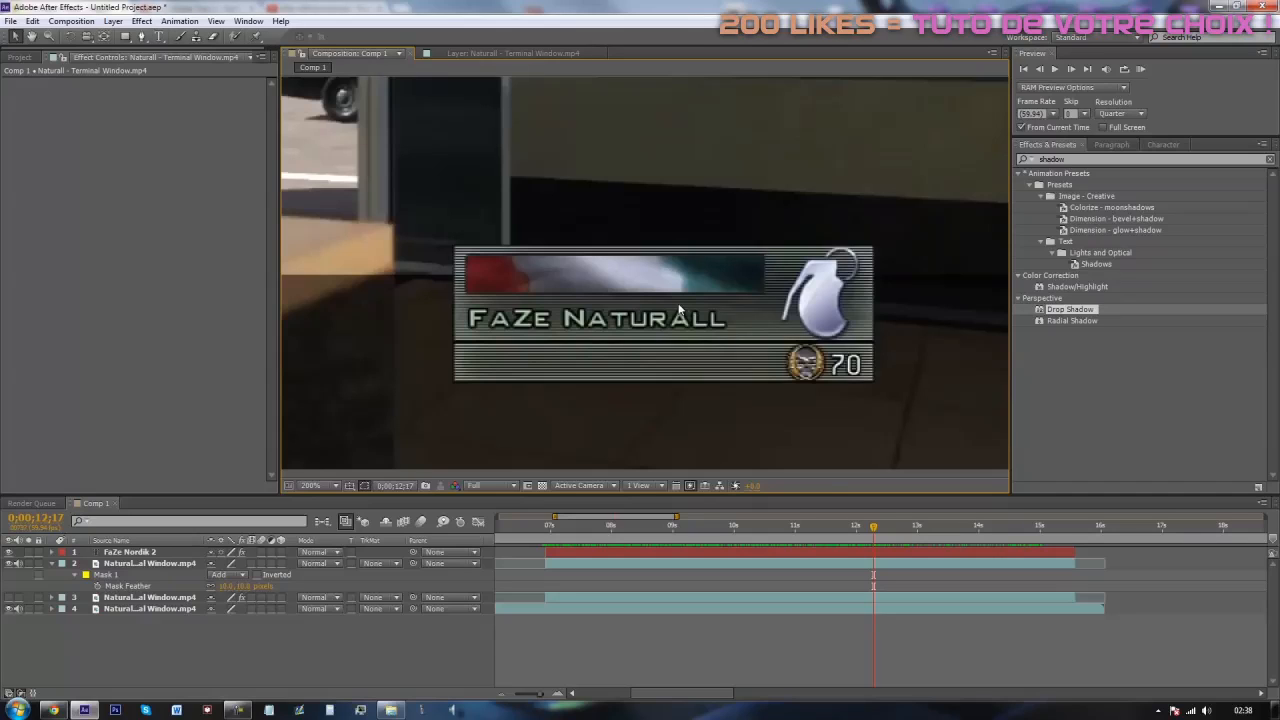
{"action": "right_click", "coordinate": [681, 559]}
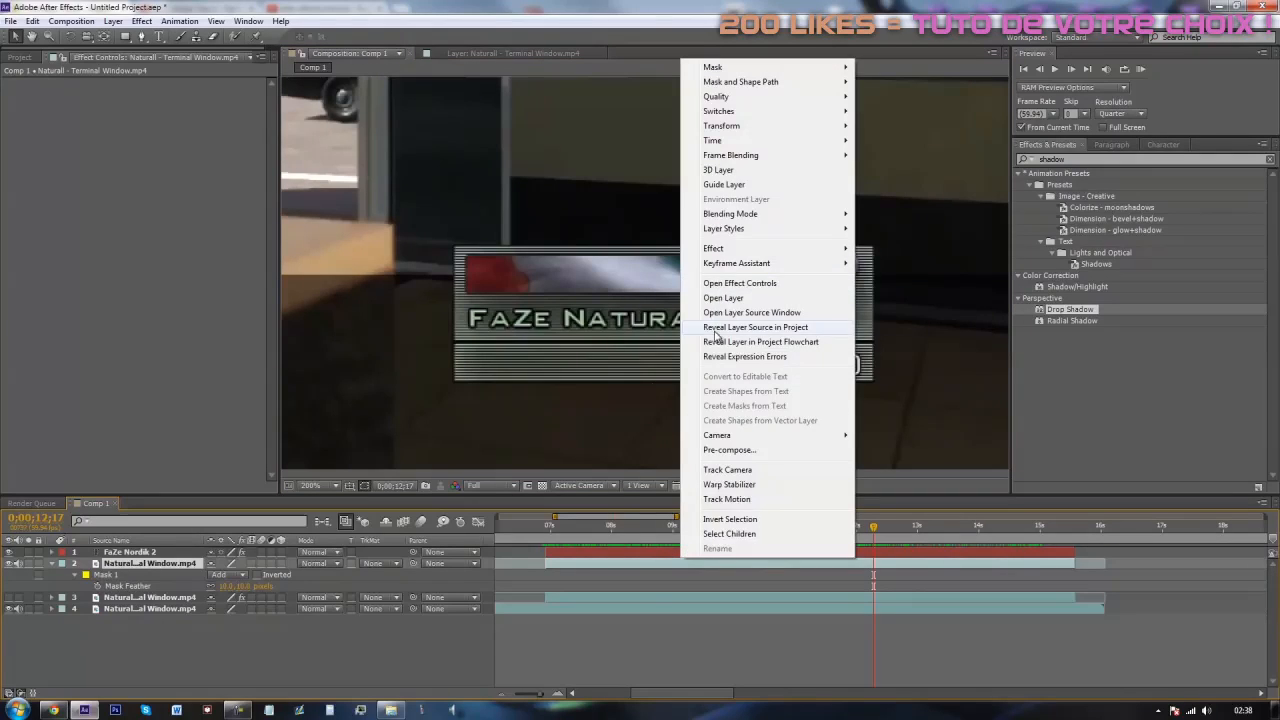
{"action": "left_click", "coordinate": [662, 622]}
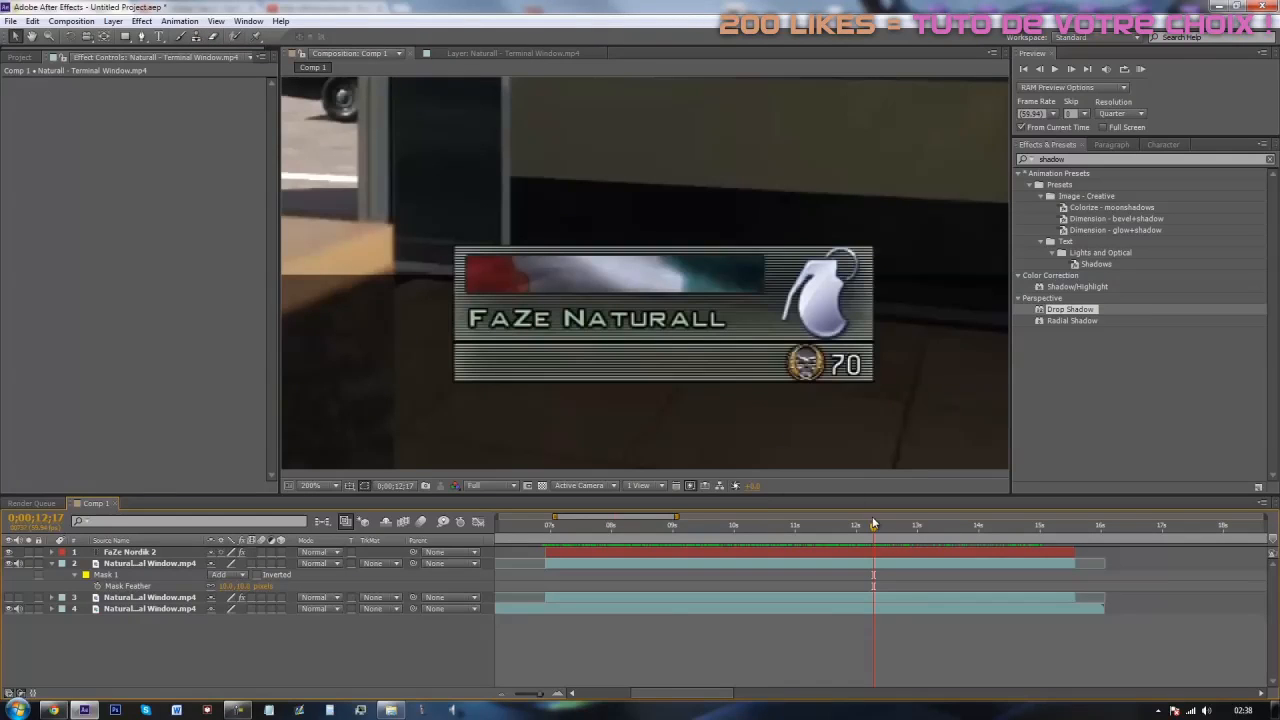
{"action": "left_click", "coordinate": [870, 659]}
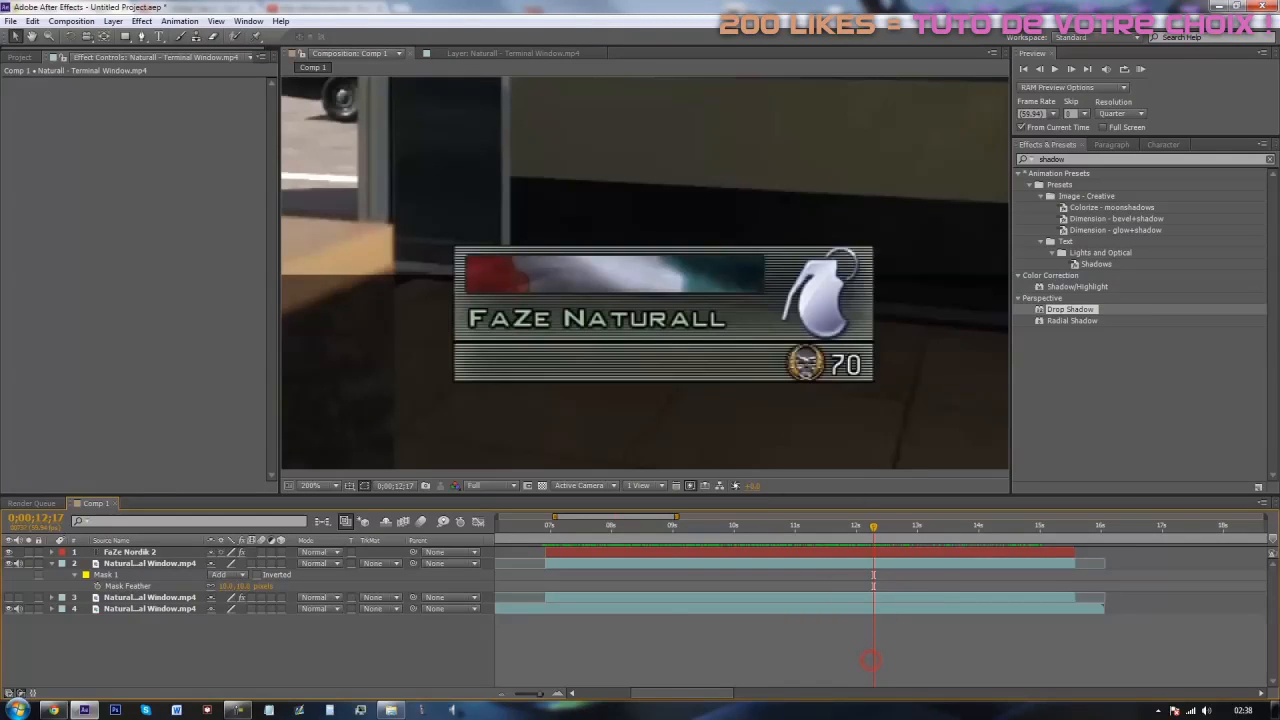
Step: Duplicate the masked clip layer, then clear the copy by deleting its Mask 1 and resetting its transform
{"action": "left_click", "coordinate": [51, 565]}
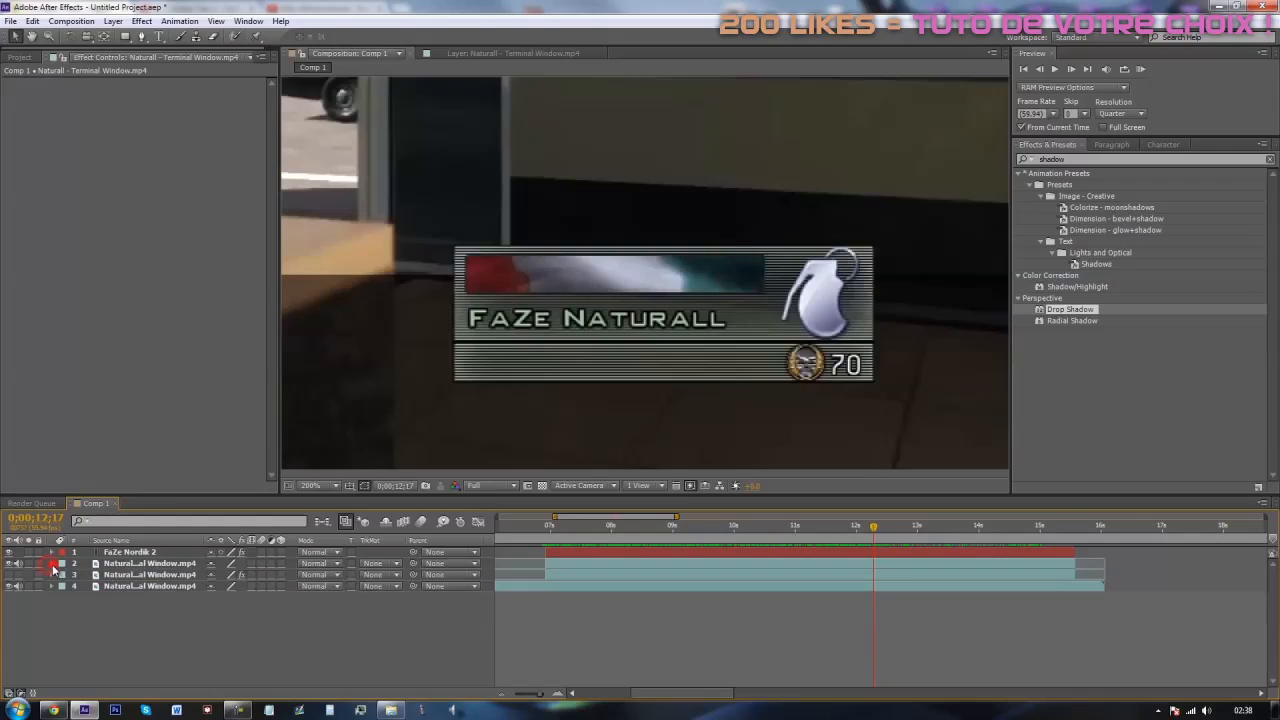
{"action": "left_click", "coordinate": [137, 564]}
{"action": "left_click", "coordinate": [650, 565]}
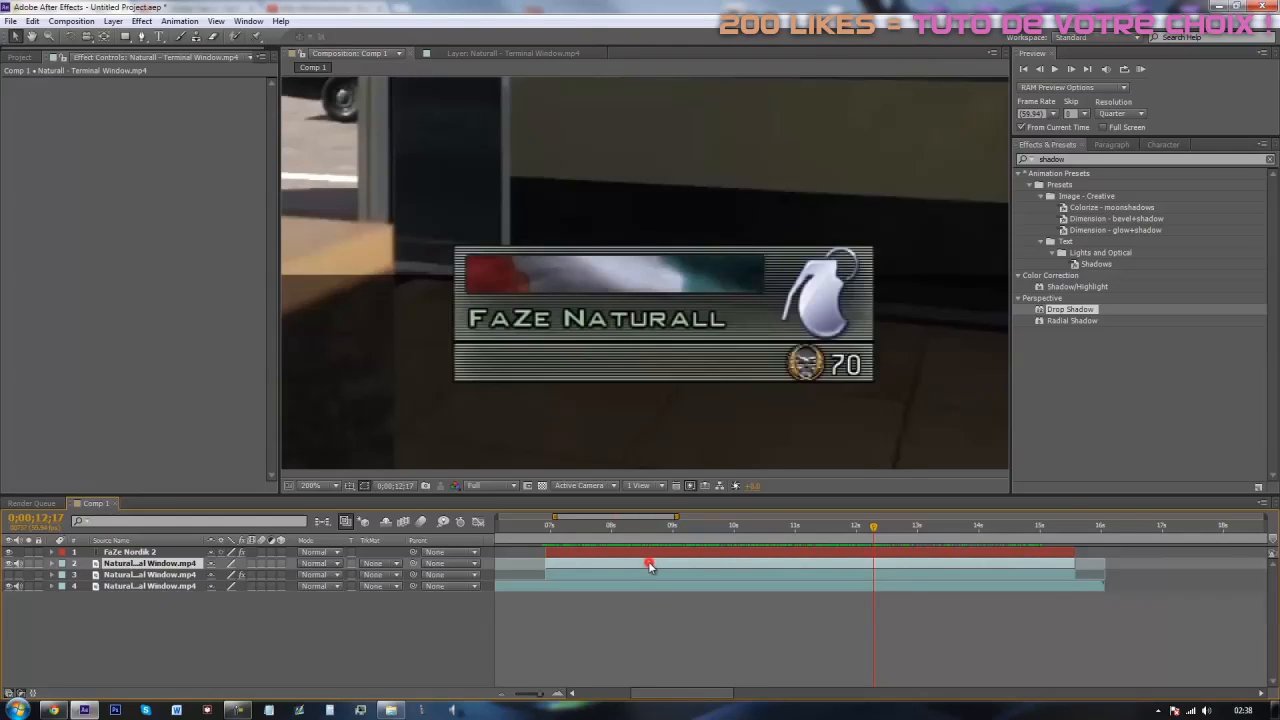
{"action": "key", "text": "ctrl+d"}
{"action": "key", "text": "m"}
{"action": "left_click", "coordinate": [111, 576]}
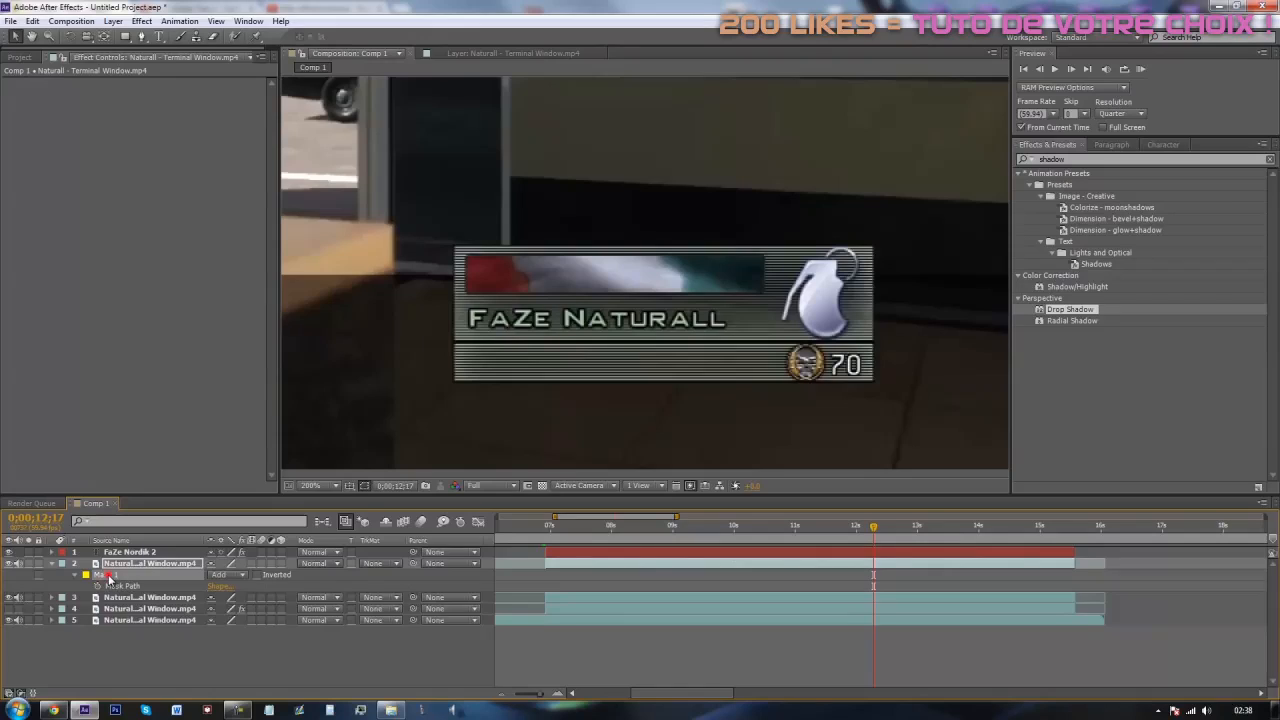
{"action": "key", "text": "Delete"}
{"action": "left_click", "coordinate": [51, 563]}
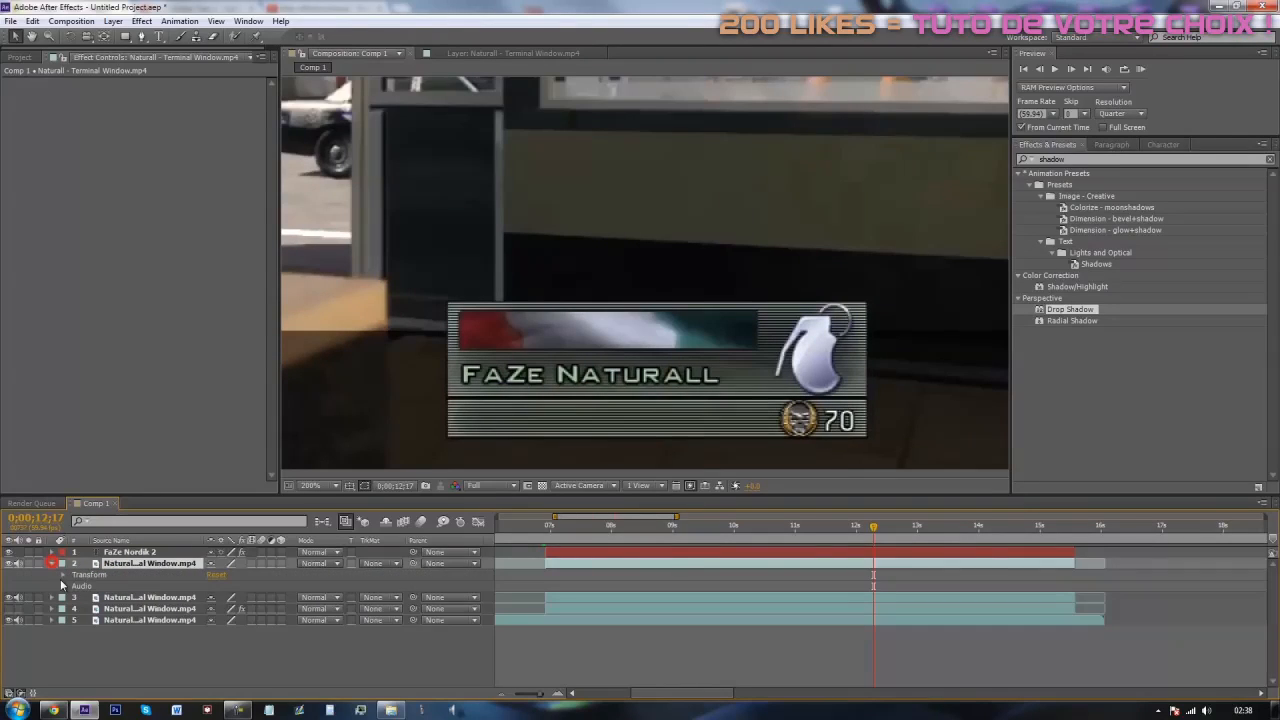
{"action": "left_click", "coordinate": [215, 576]}
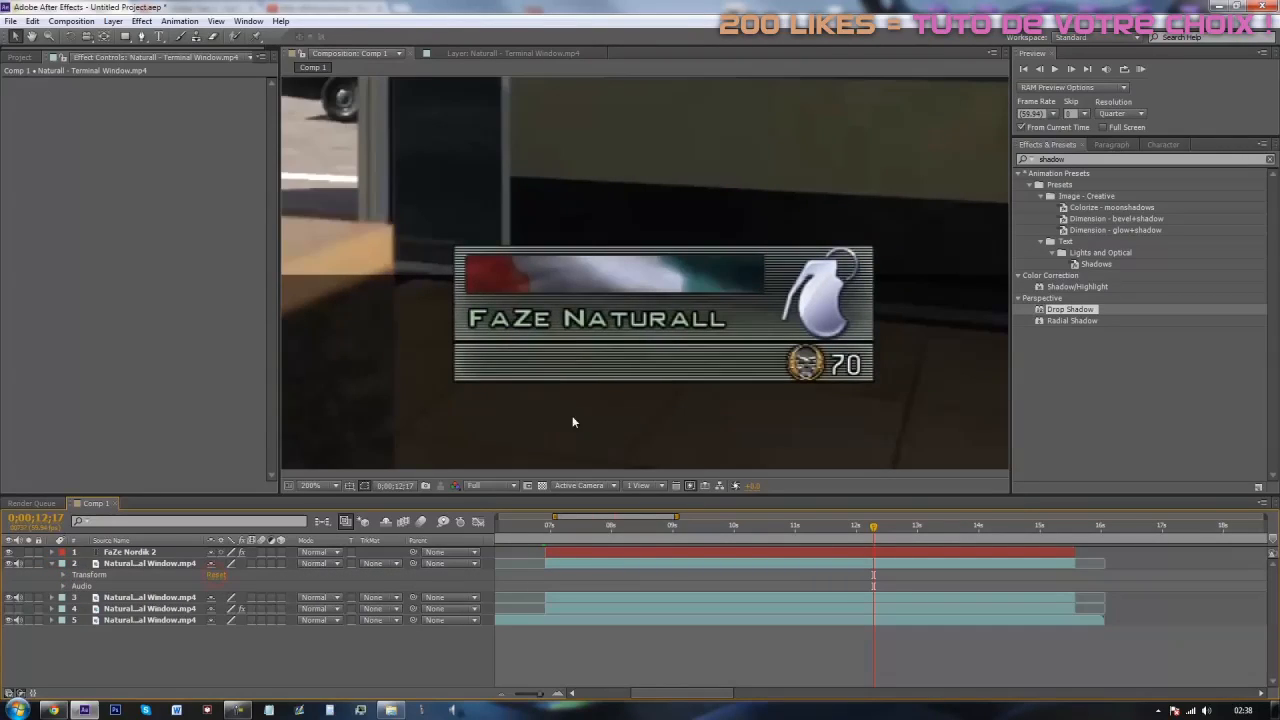
Step: Draw a small rectangular mask on the new clip copy over the empty card area between the player name and the grenade icon
{"action": "left_click", "coordinate": [125, 36]}
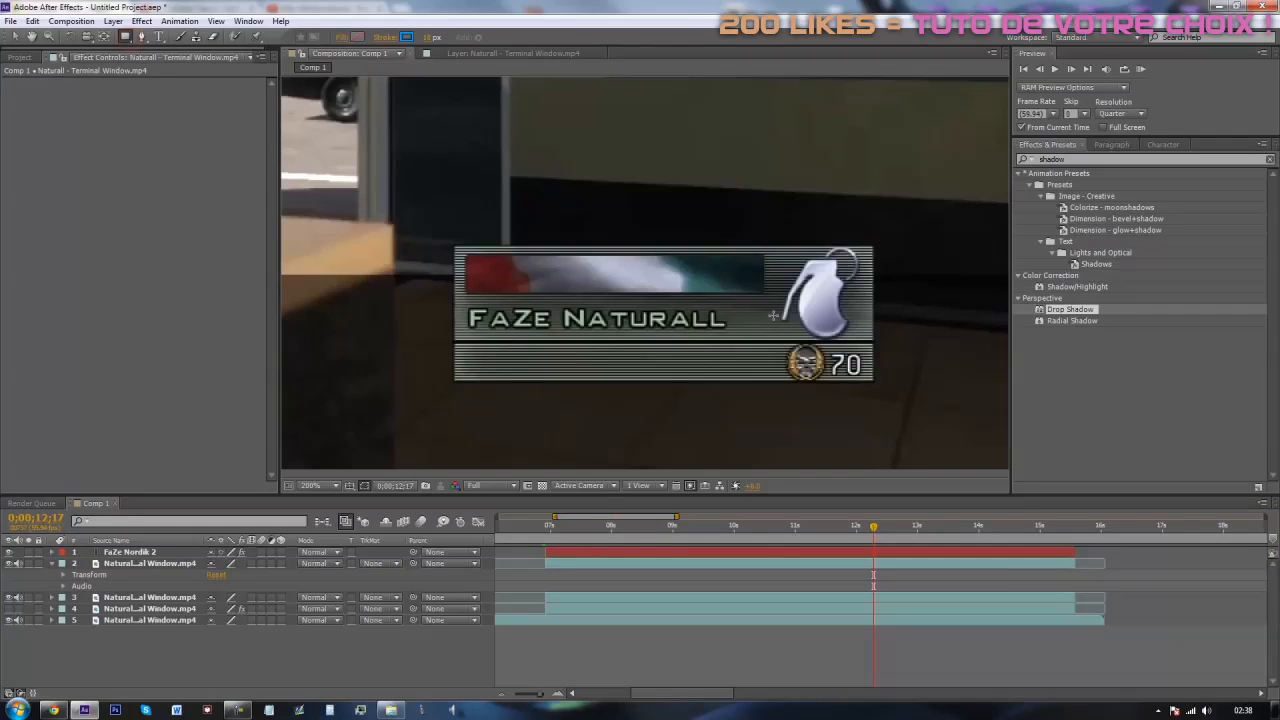
{"action": "left_click_drag", "start_coordinate": [723, 289], "coordinate": [773, 342]}
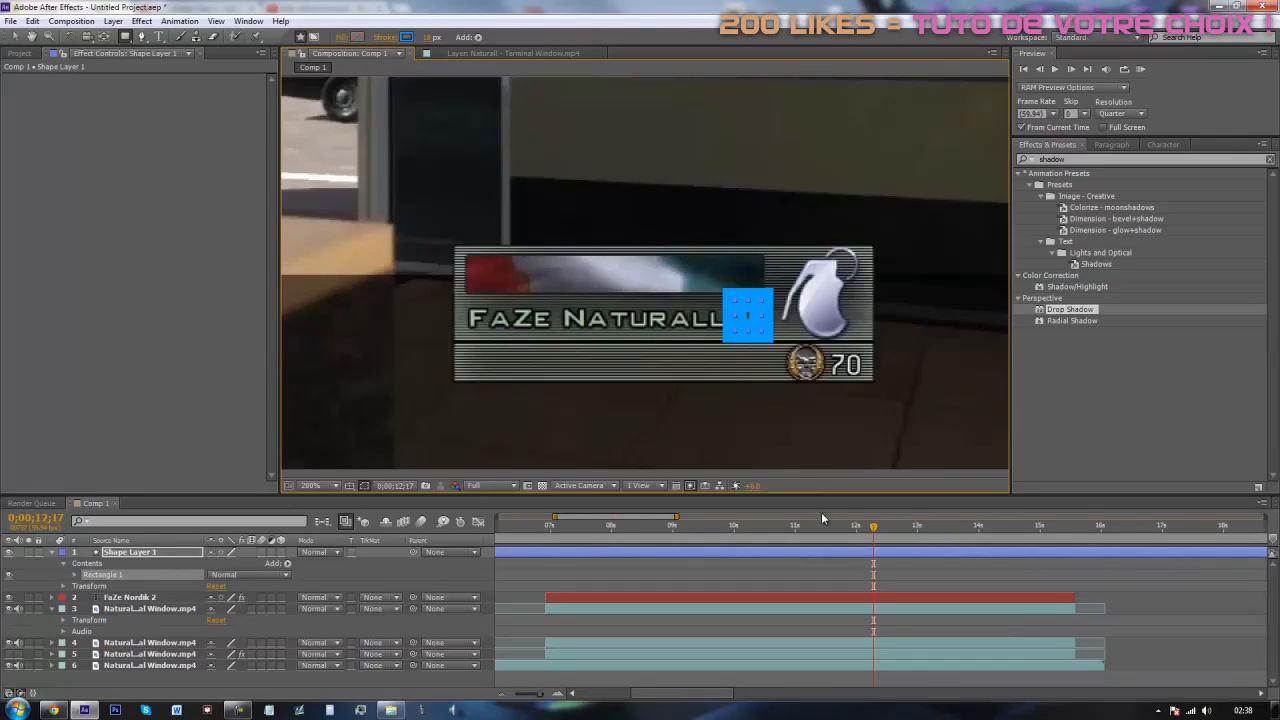
{"action": "key", "text": "Delete"}
{"action": "left_click", "coordinate": [780, 560]}
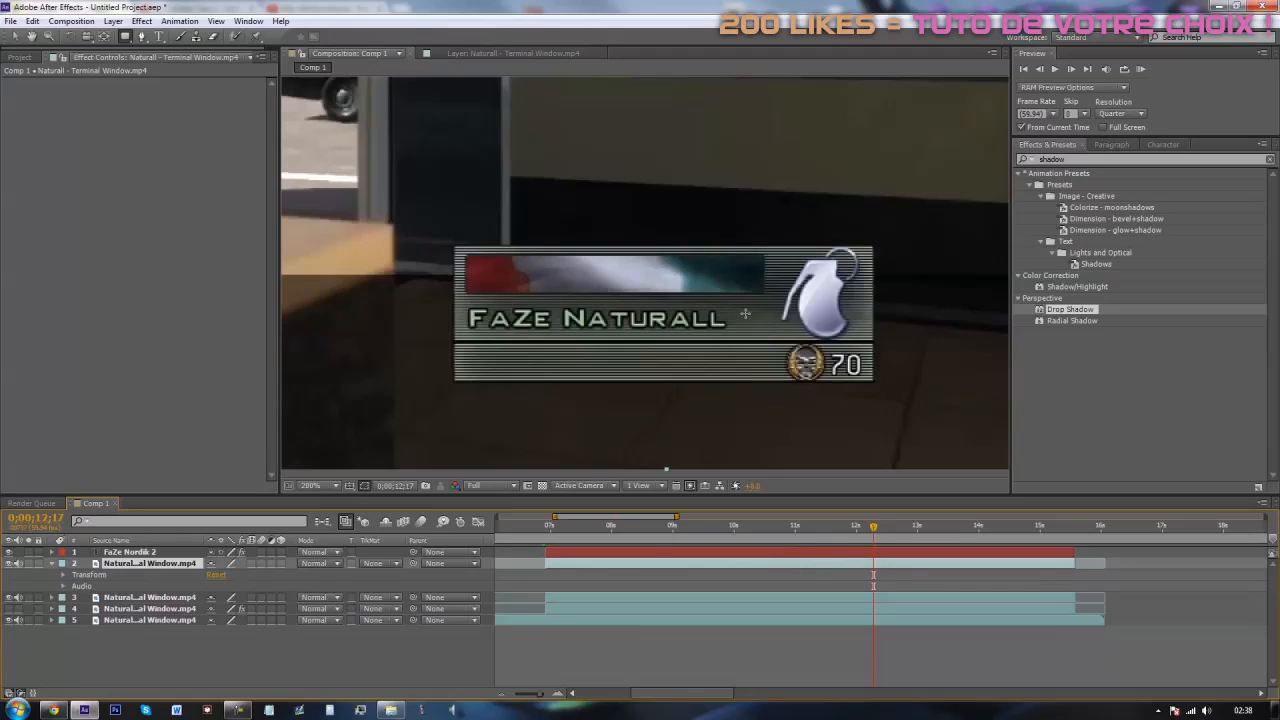
{"action": "left_click_drag", "start_coordinate": [737, 298], "coordinate": [770, 335]}
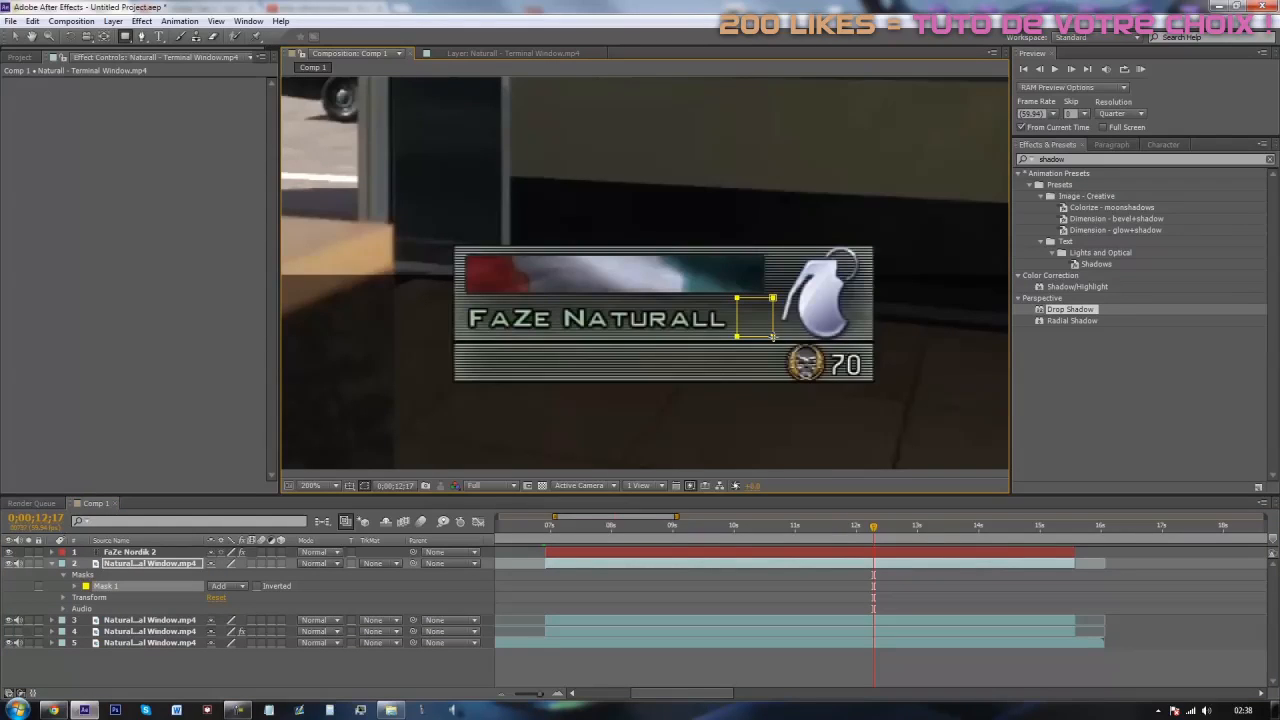
Step: Move the small masked patch over the end of the player name, then duplicate it and place the copy over the preceding letters
{"action": "left_click", "coordinate": [785, 585]}
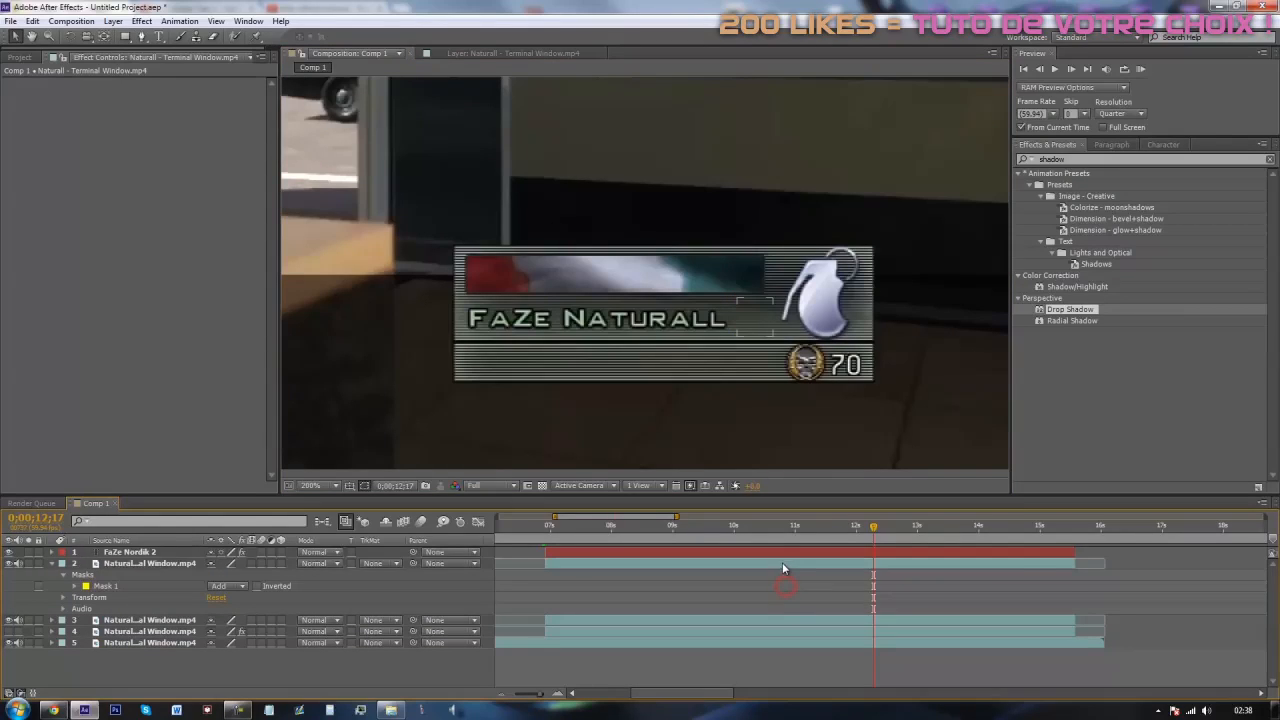
{"action": "left_click", "coordinate": [782, 562]}
{"action": "left_click_drag", "start_coordinate": [766, 317], "coordinate": [730, 327]}
{"action": "left_click", "coordinate": [813, 589]}
{"action": "key", "text": "ctrl+d"}
{"action": "left_click_drag", "start_coordinate": [722, 332], "coordinate": [691, 330]}
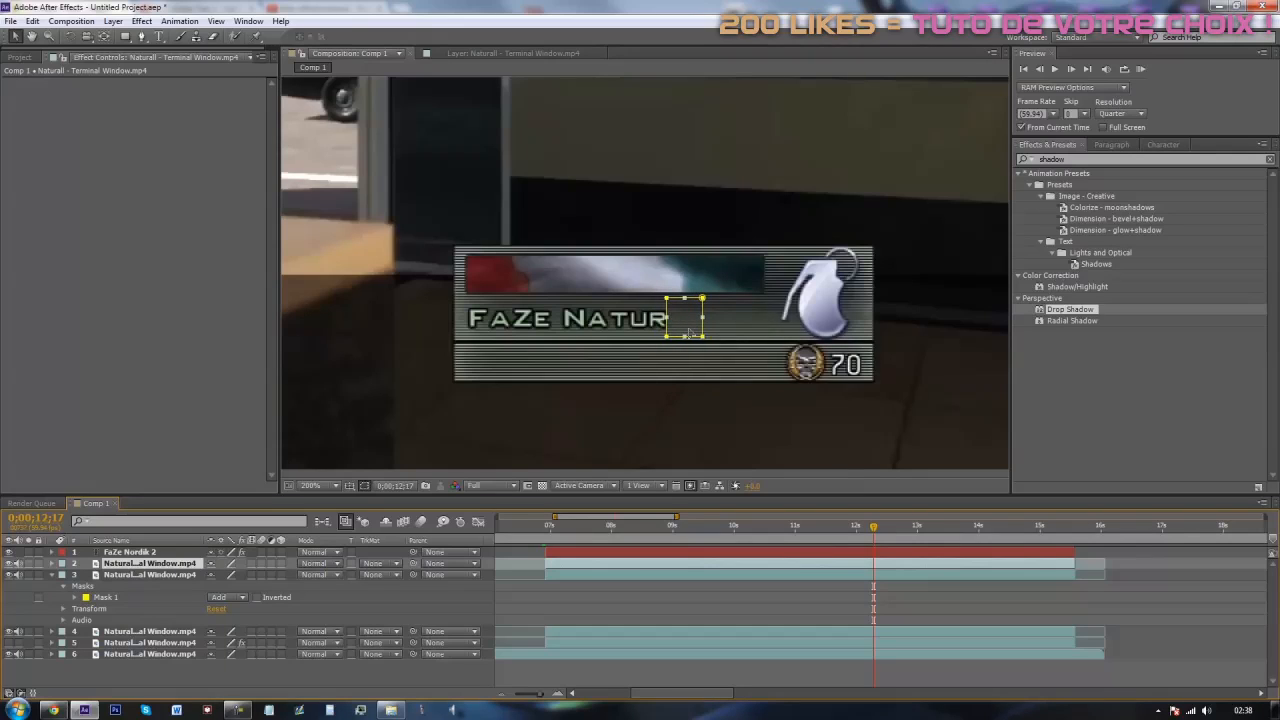
Step: Duplicate the small patch layer twice more, placing the copies further along over the T, U and R of the player name
{"action": "left_click", "coordinate": [772, 572]}
{"action": "key", "text": "ctrl+d"}
{"action": "left_click_drag", "start_coordinate": [716, 332], "coordinate": [650, 332]}
{"action": "left_click_drag", "start_coordinate": [787, 568], "coordinate": [730, 577]}
{"action": "key", "text": "ctrl+d"}
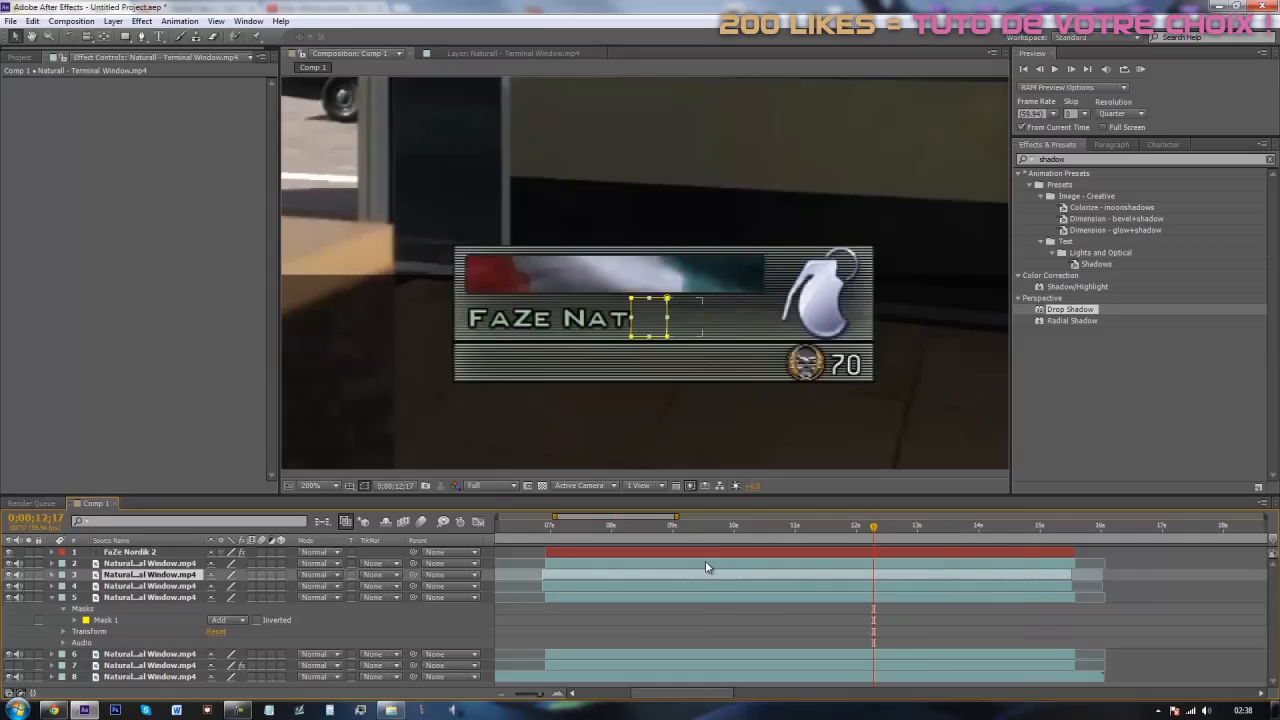
{"action": "key", "text": "ctrl+z"}
{"action": "left_click_drag", "start_coordinate": [555, 576], "coordinate": [558, 576]}
{"action": "key", "text": "ctrl+d"}
{"action": "left_click_drag", "start_coordinate": [656, 346], "coordinate": [629, 346]}
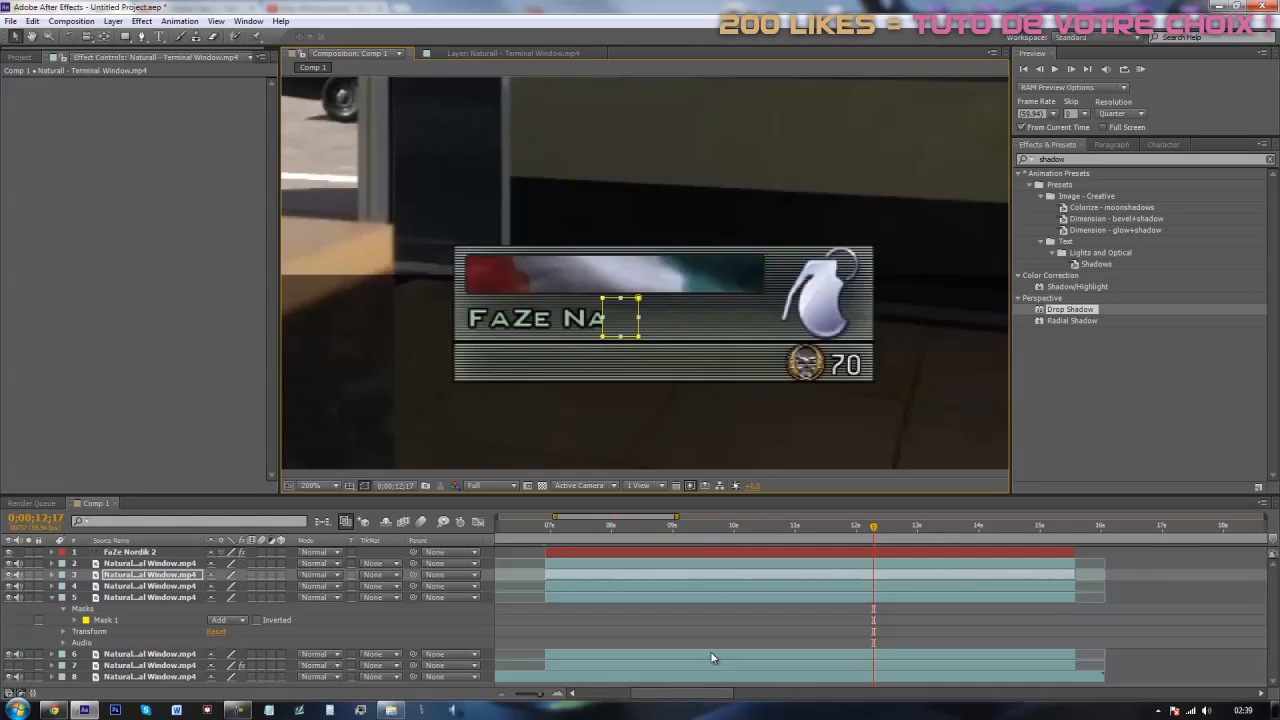
Step: Duplicate all the masked clip layers together and shift the copies along the card to cover most of the remaining letters
{"action": "left_click", "coordinate": [53, 602]}
{"action": "left_click", "coordinate": [110, 610]}
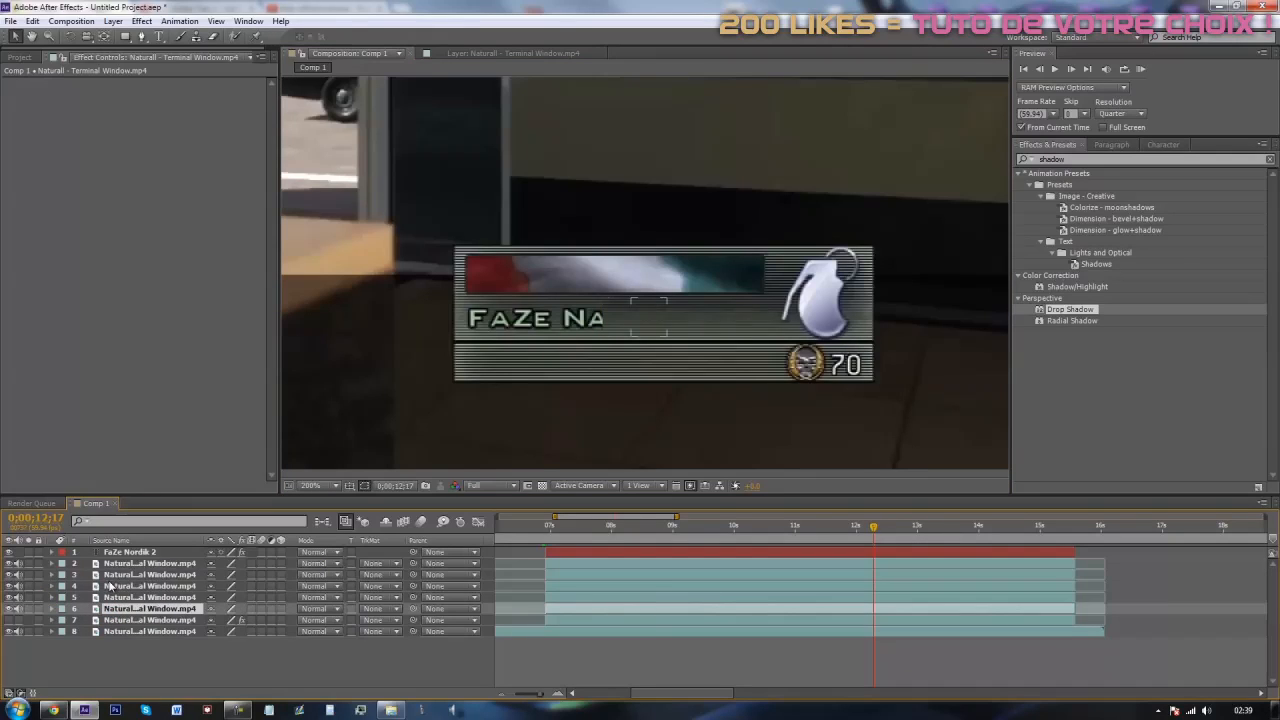
{"action": "left_click", "coordinate": [113, 564], "text": "shift"}
{"action": "key", "text": "ctrl+d"}
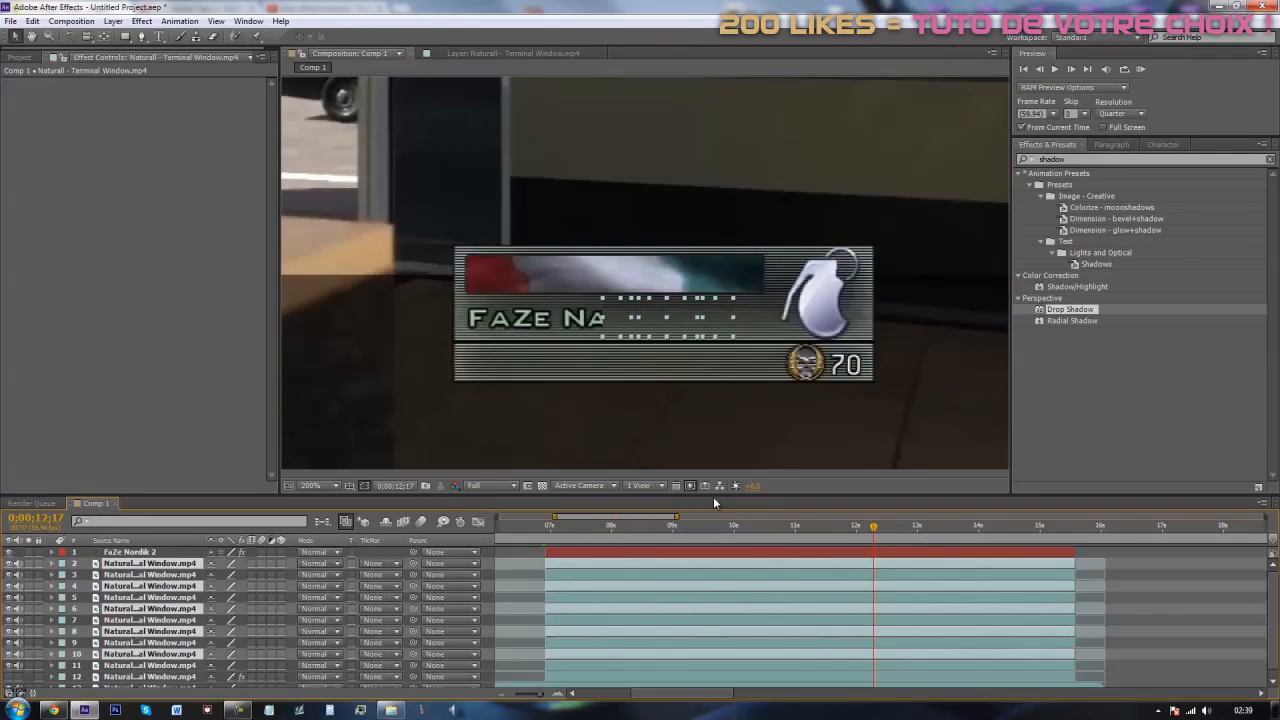
{"action": "left_click_drag", "start_coordinate": [690, 328], "coordinate": [565, 330]}
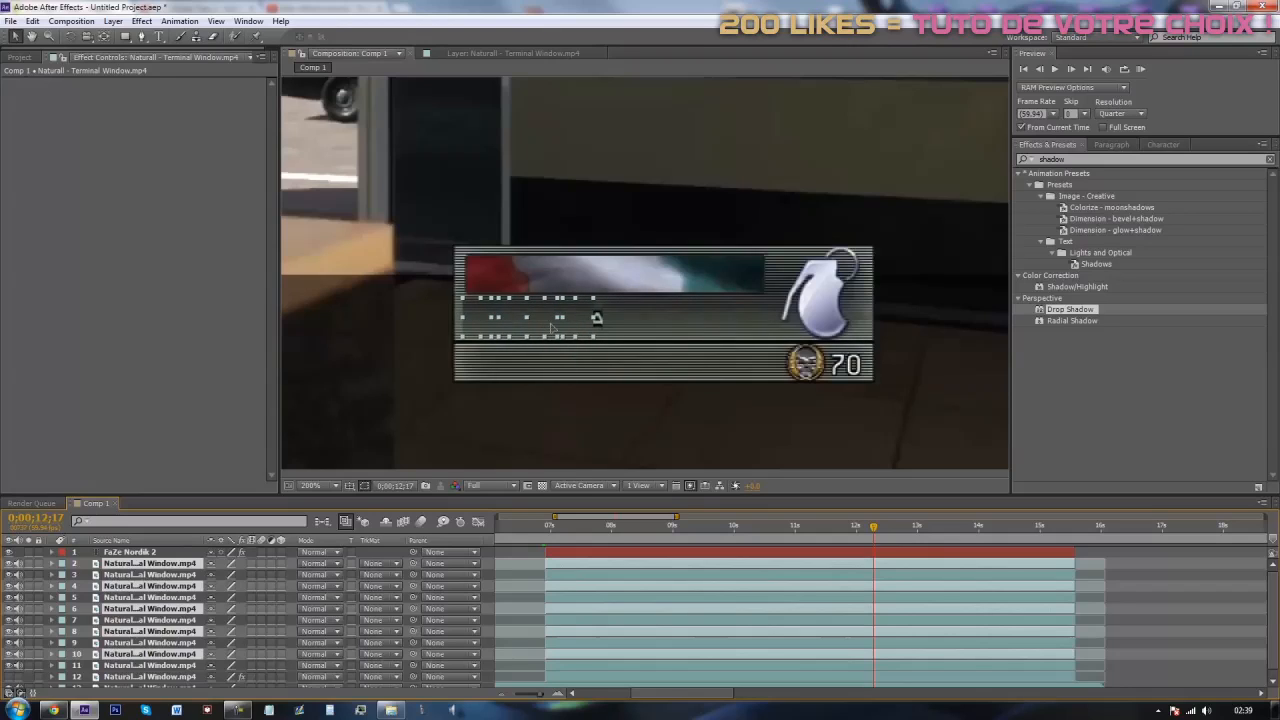
{"action": "left_click", "coordinate": [1165, 587]}
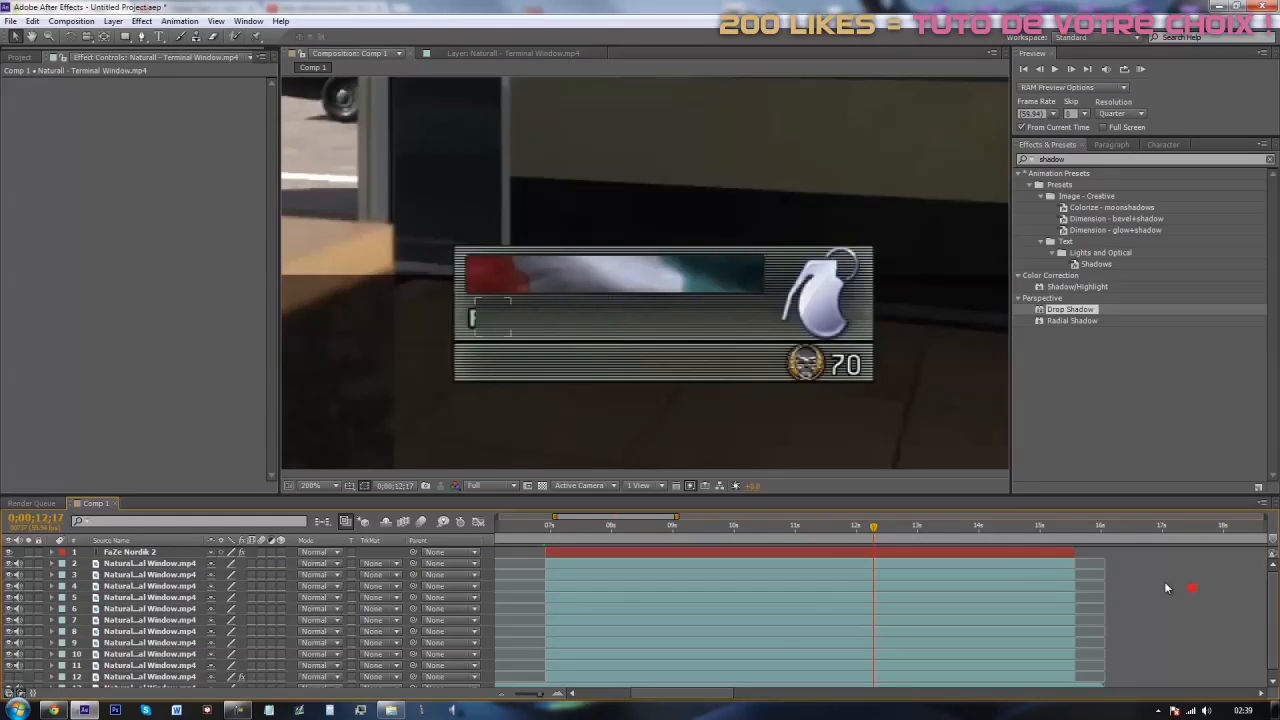
Step: Add one more patch copy and place it over the first letter of the player name
{"action": "left_click", "coordinate": [1013, 565]}
{"action": "left_click_drag", "start_coordinate": [562, 324], "coordinate": [486, 323]}
{"action": "left_click", "coordinate": [1210, 615]}
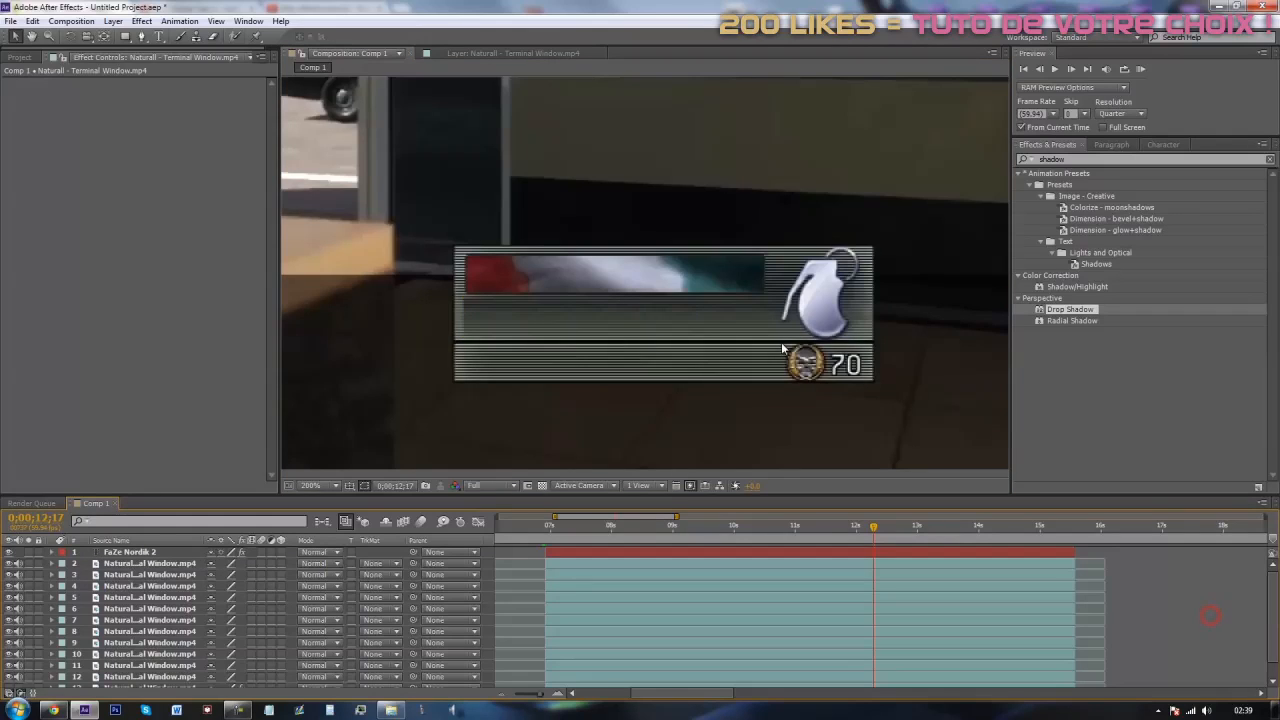
Step: Examine the patched name area of the card at several magnifications for visible seams
{"action": "scroll", "coordinate": [781, 342], "scroll_direction": "down", "scroll_amount": 4}
{"action": "scroll", "coordinate": [710, 330], "scroll_direction": "up", "scroll_amount": 2}
{"action": "scroll", "coordinate": [638, 314], "scroll_direction": "up", "scroll_amount": 1}
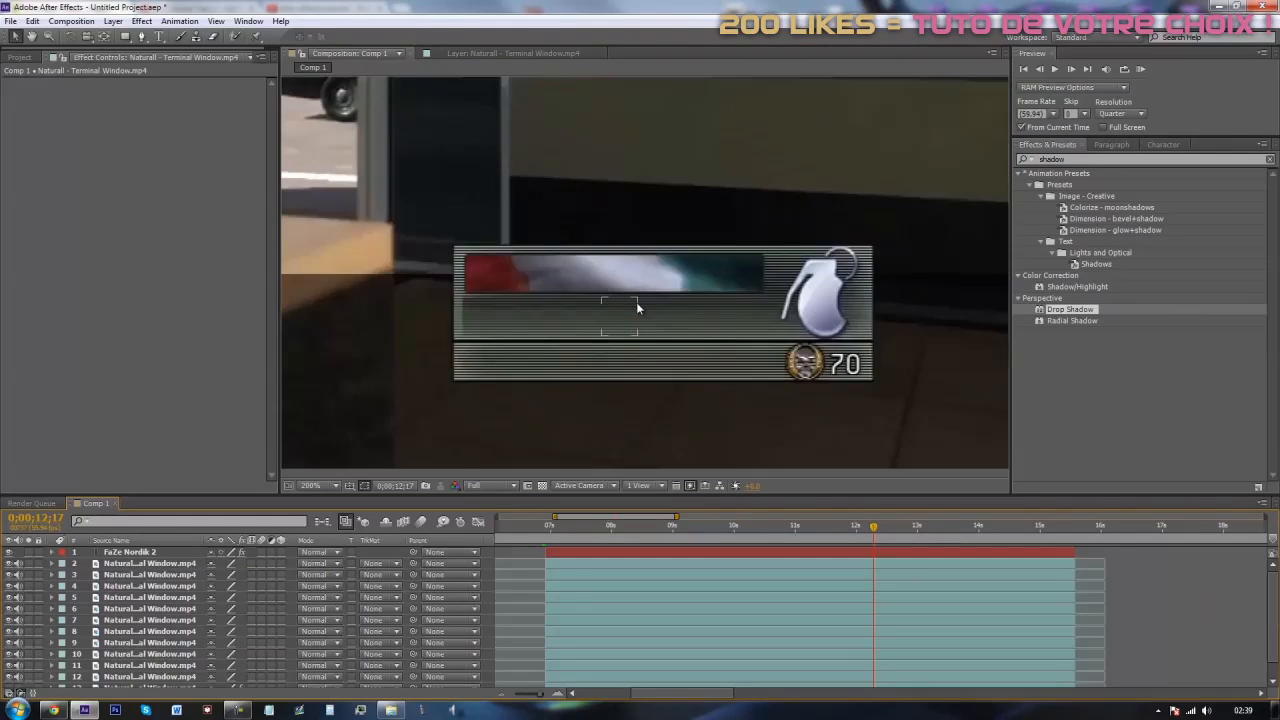
{"action": "scroll", "coordinate": [727, 318], "scroll_direction": "down", "scroll_amount": 1}
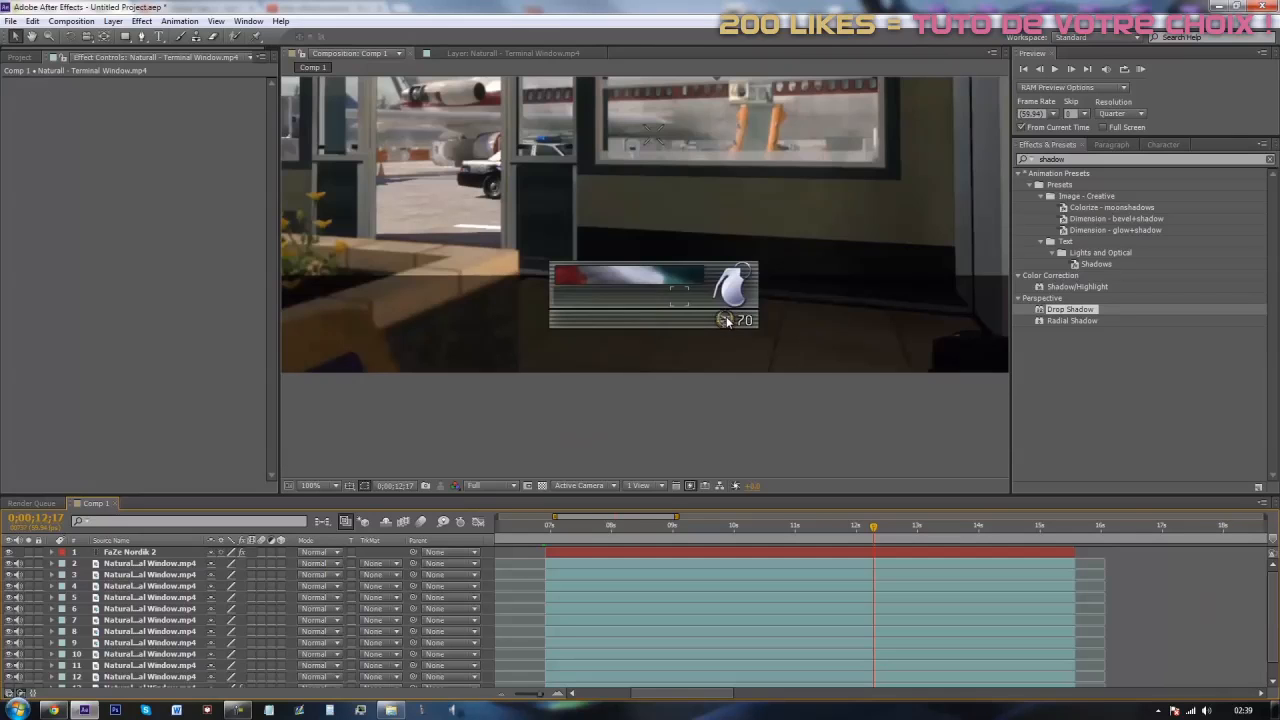
{"action": "scroll", "coordinate": [727, 318], "scroll_direction": "up", "scroll_amount": 1}
{"action": "scroll", "coordinate": [722, 329], "scroll_direction": "down", "scroll_amount": 1}
{"action": "scroll", "coordinate": [722, 329], "scroll_direction": "up", "scroll_amount": 1}
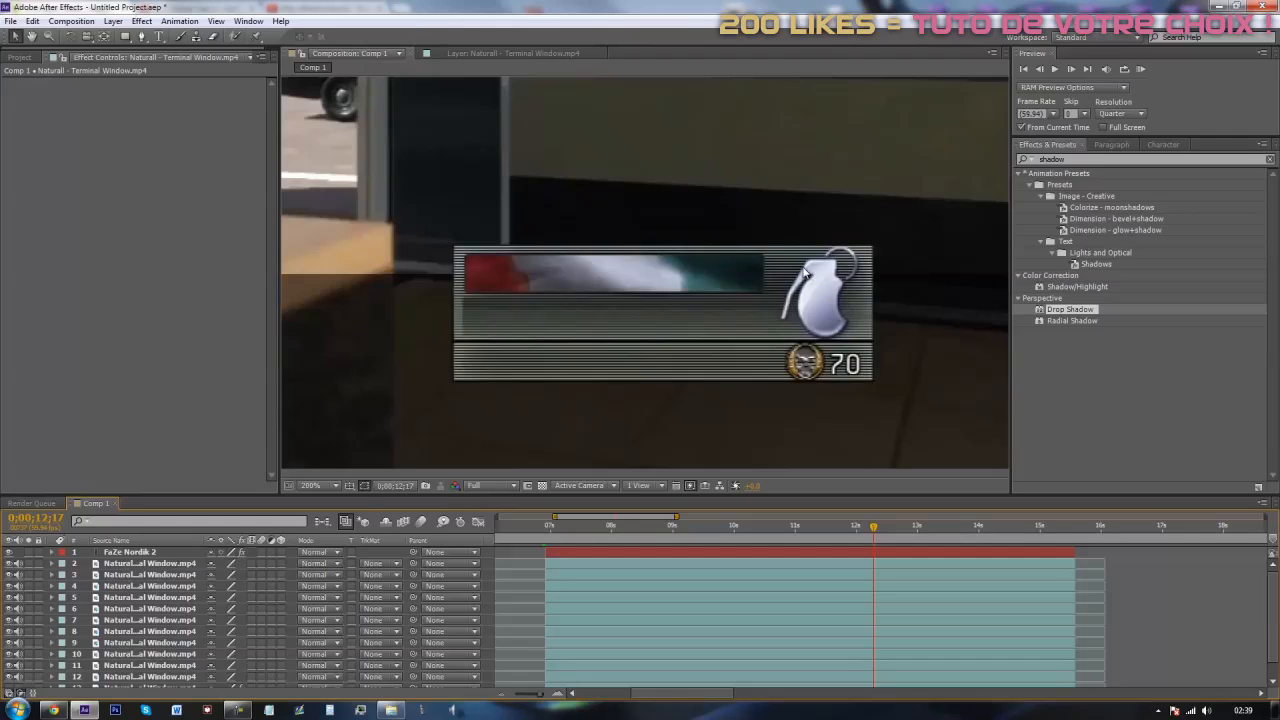
{"action": "scroll", "coordinate": [715, 329], "scroll_direction": "down", "scroll_amount": 1}
{"action": "scroll", "coordinate": [714, 340], "scroll_direction": "up", "scroll_amount": 2}
{"action": "scroll", "coordinate": [711, 356], "scroll_direction": "down", "scroll_amount": 1}
{"action": "scroll", "coordinate": [561, 378], "scroll_direction": "down", "scroll_amount": 2}
{"action": "scroll", "coordinate": [571, 366], "scroll_direction": "up", "scroll_amount": 1}
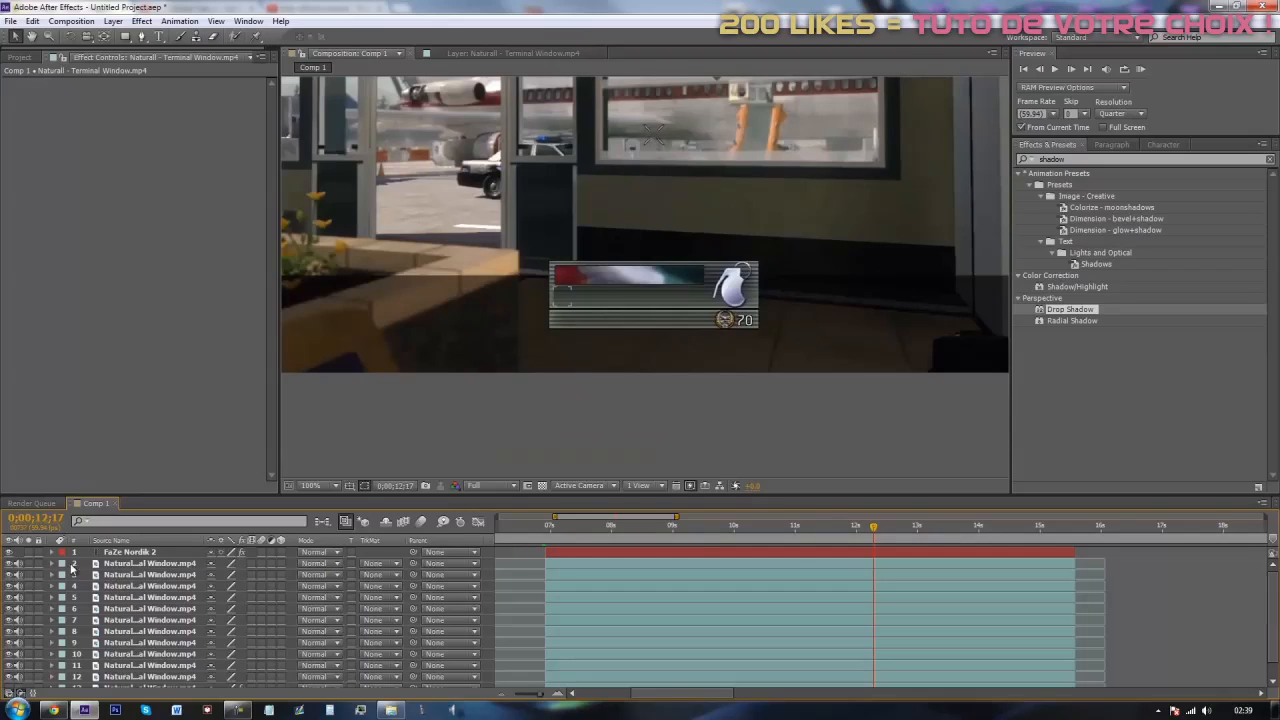
Step: Pre-compose all the masked clip layers into a composition named Masquage, then toggle its visibility to compare the result
{"action": "left_click", "coordinate": [140, 565]}
{"action": "scroll", "coordinate": [369, 624], "scroll_direction": "down", "scroll_amount": 1}
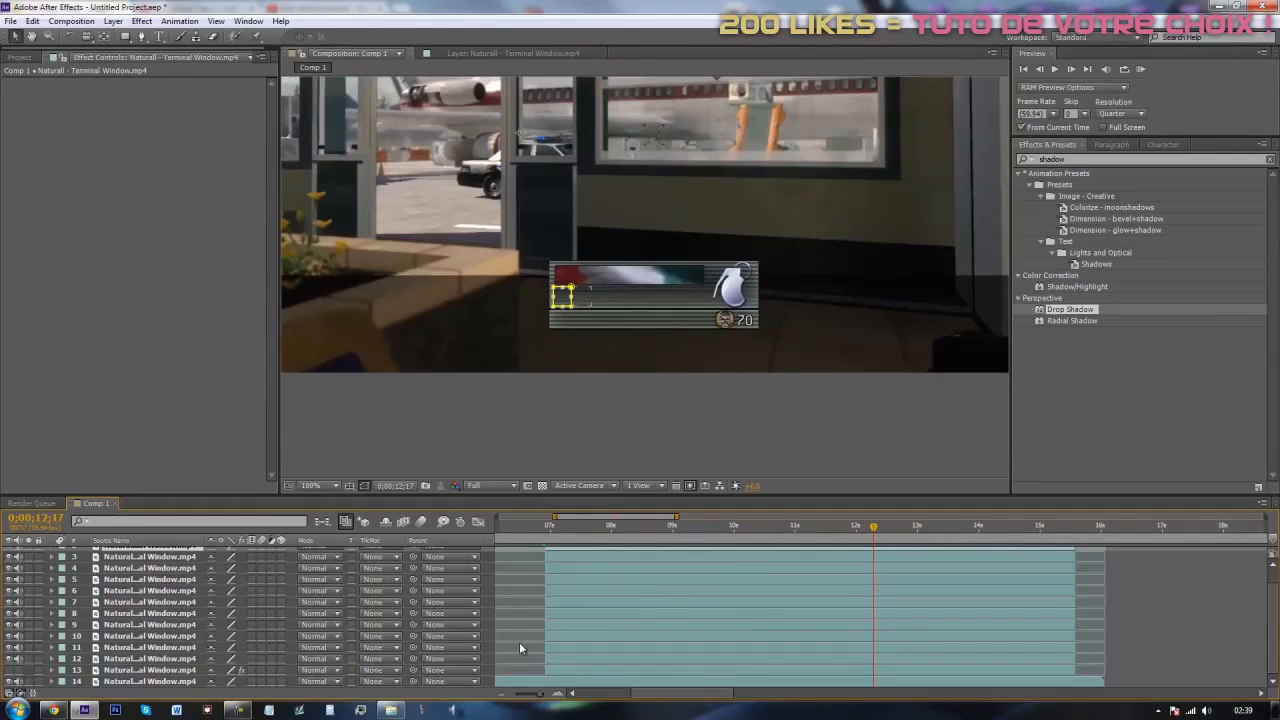
{"action": "left_click", "coordinate": [120, 661], "text": "shift"}
{"action": "right_click", "coordinate": [118, 658]}
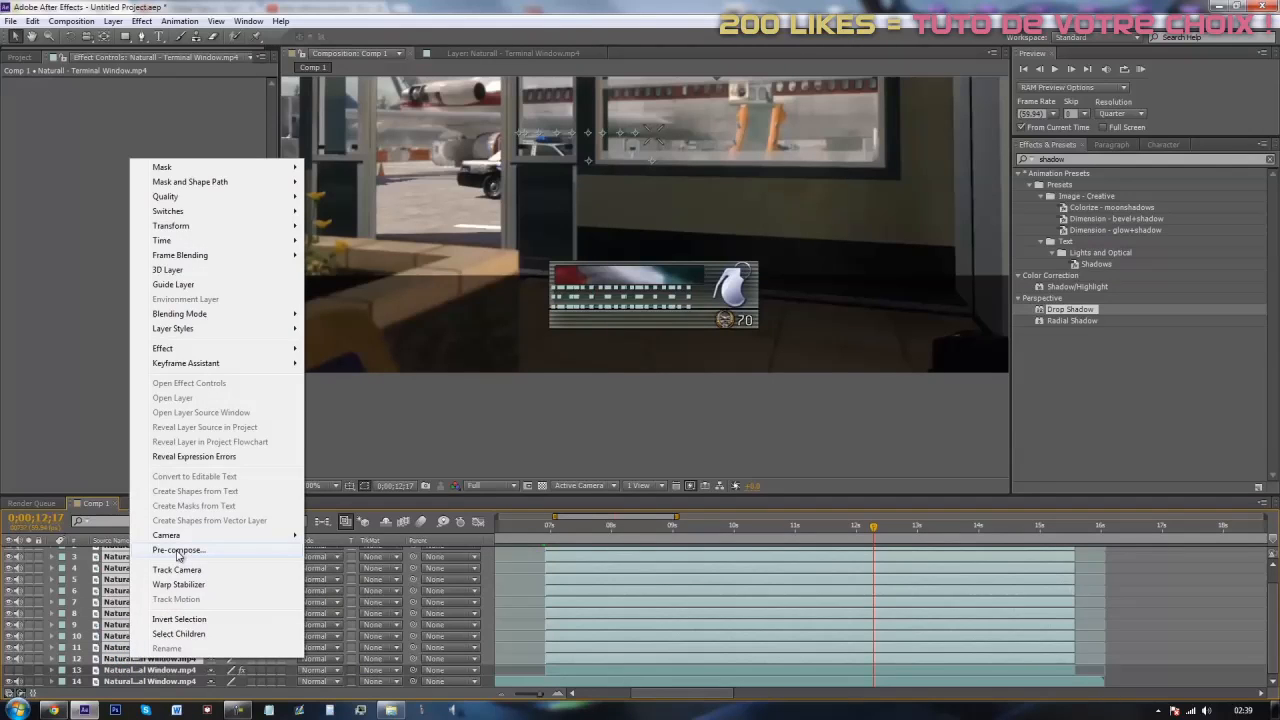
{"action": "left_click", "coordinate": [178, 551]}
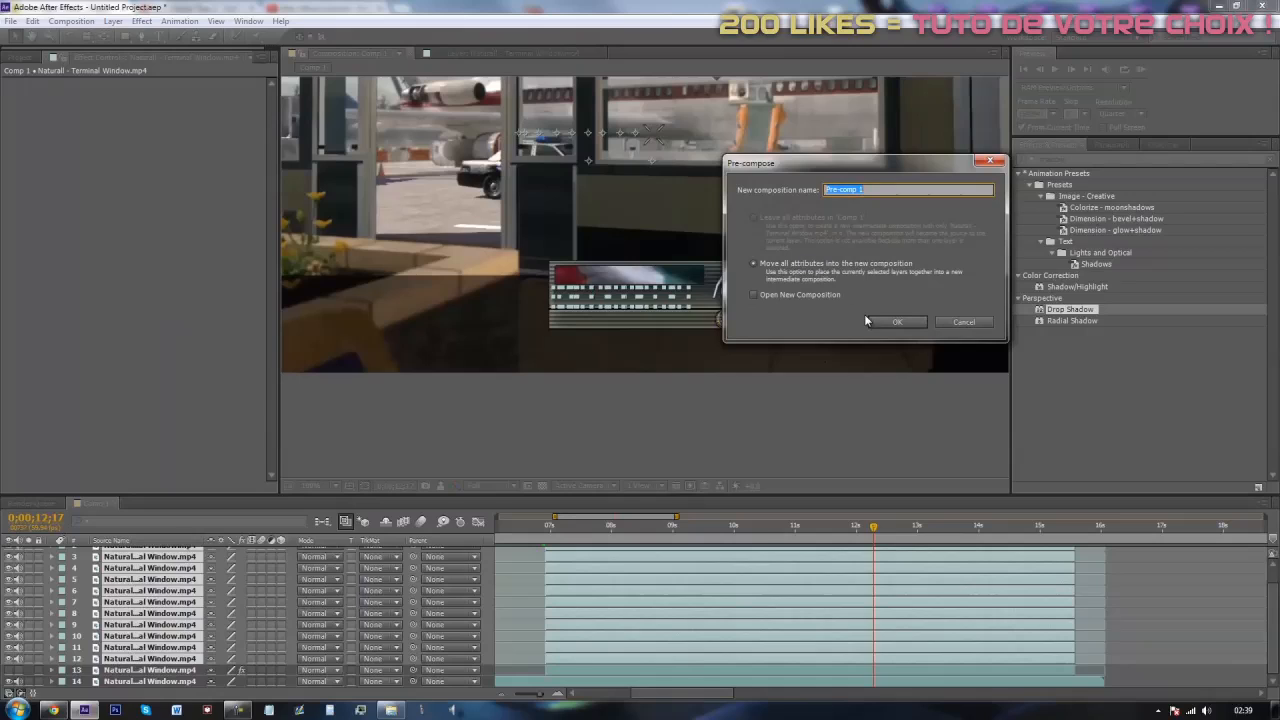
{"action": "type", "text": "Masquage"}
{"action": "left_click", "coordinate": [884, 322]}
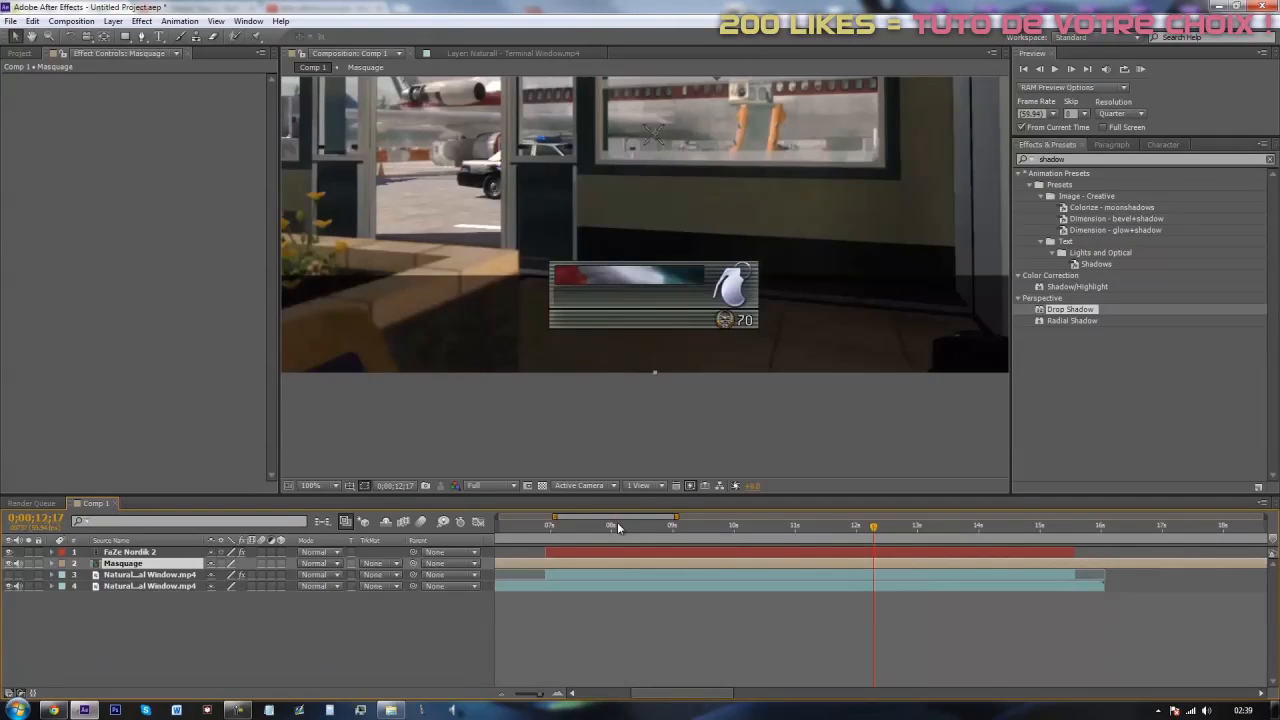
{"action": "left_click", "coordinate": [9, 563]}
{"action": "left_click", "coordinate": [9, 563]}
Step: At 0;00;06;55, duplicate the FaZe Nordik title and move the copy down to the name card, checking its placement at 0;00;07;27
{"action": "left_click", "coordinate": [548, 526]}
{"action": "left_click", "coordinate": [587, 556]}
{"action": "key", "text": "ctrl+d"}
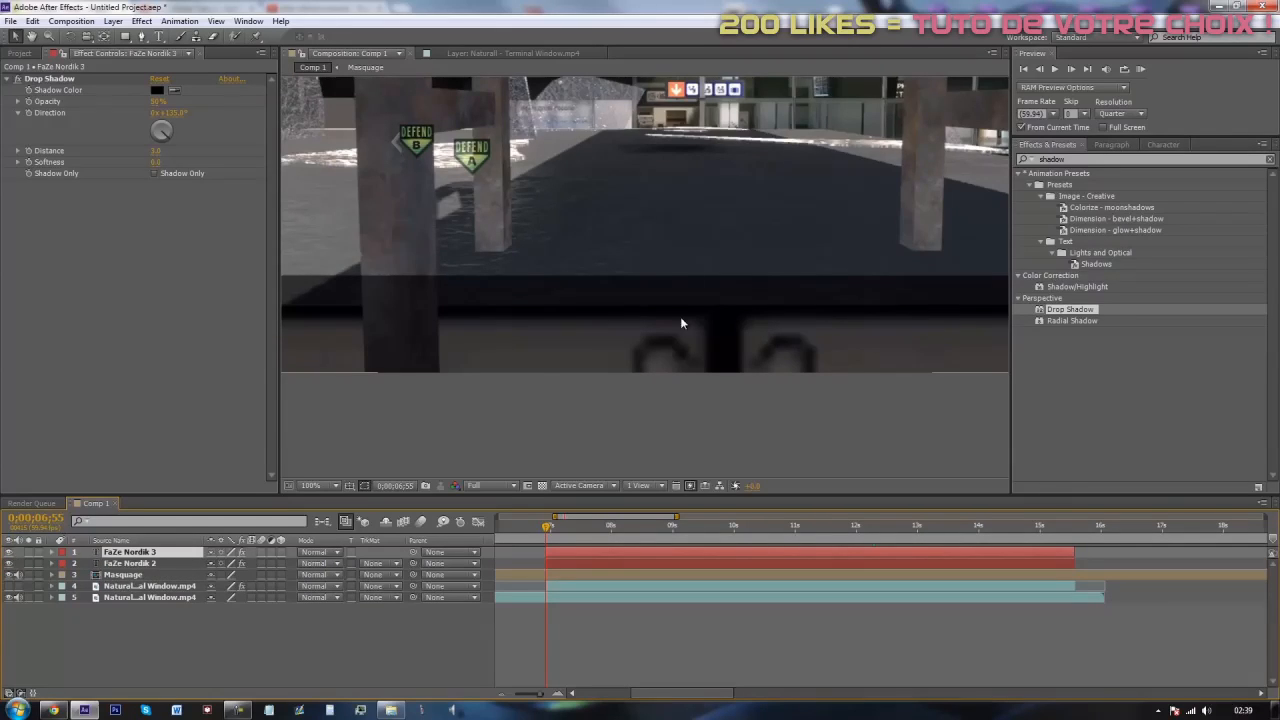
{"action": "scroll", "coordinate": [665, 363], "scroll_direction": "down", "scroll_amount": 2}
{"action": "left_click_drag", "start_coordinate": [673, 230], "coordinate": [673, 284]}
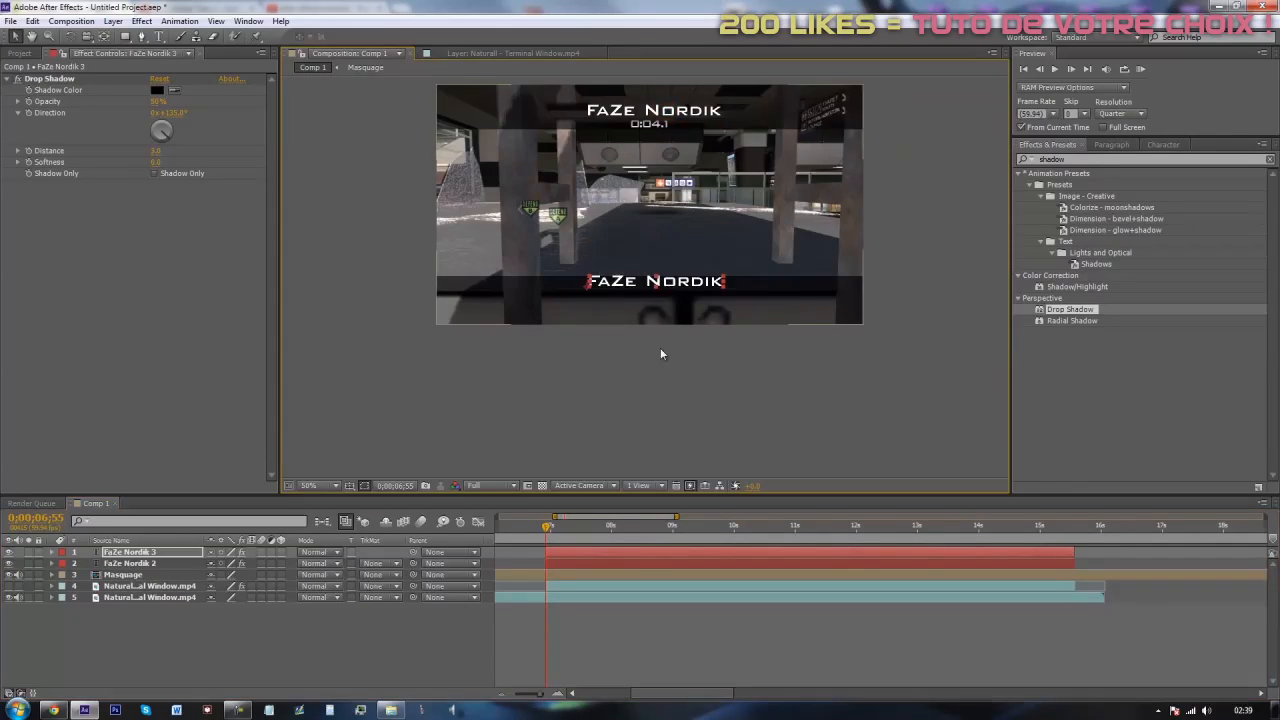
{"action": "key", "text": "space"}
{"action": "scroll", "coordinate": [649, 332], "scroll_direction": "up", "scroll_amount": 2}
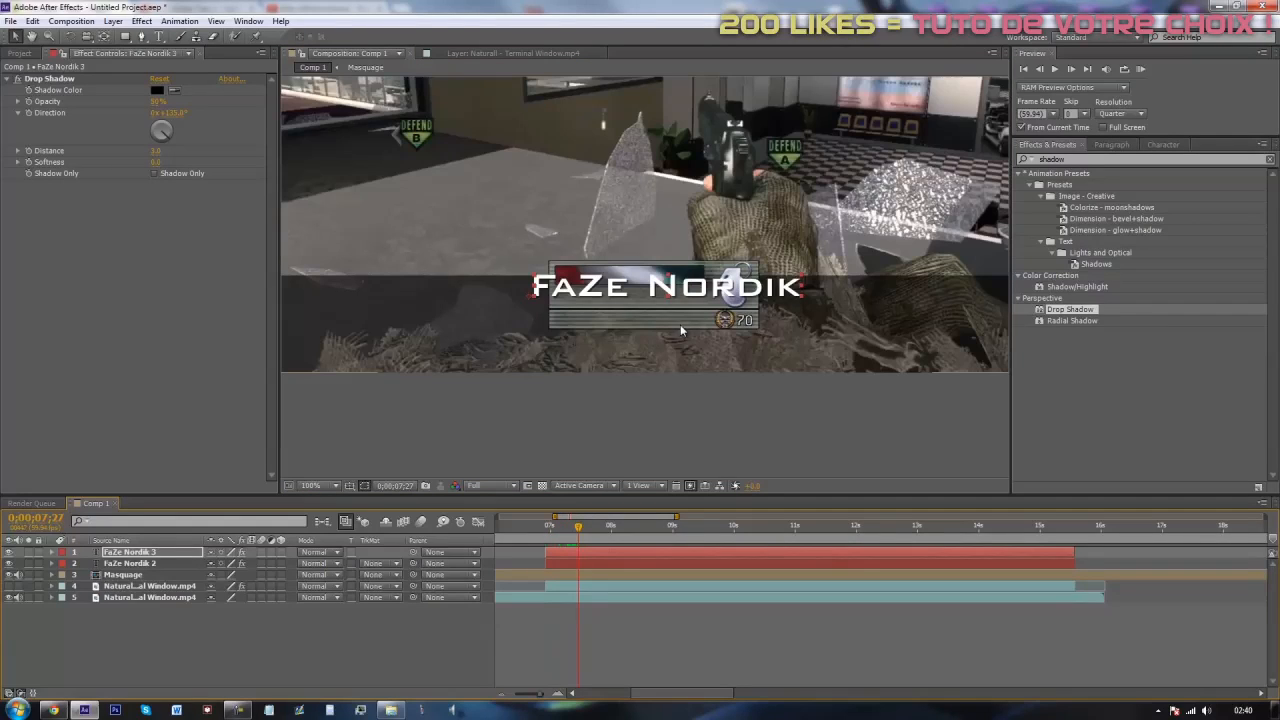
Step: Scale the duplicated FaZe Nordik title down to about 39% and place it in the card's name area
{"action": "key", "text": "s"}
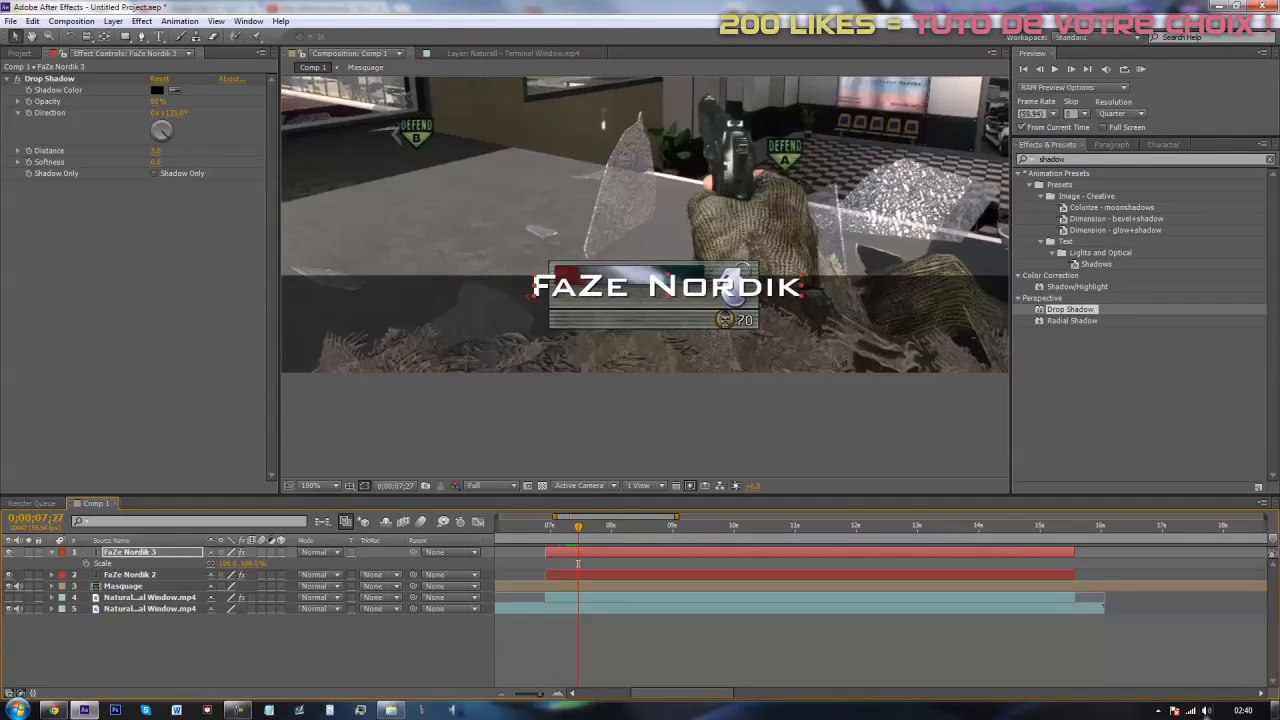
{"action": "left_click_drag", "start_coordinate": [232, 566], "coordinate": [198, 566]}
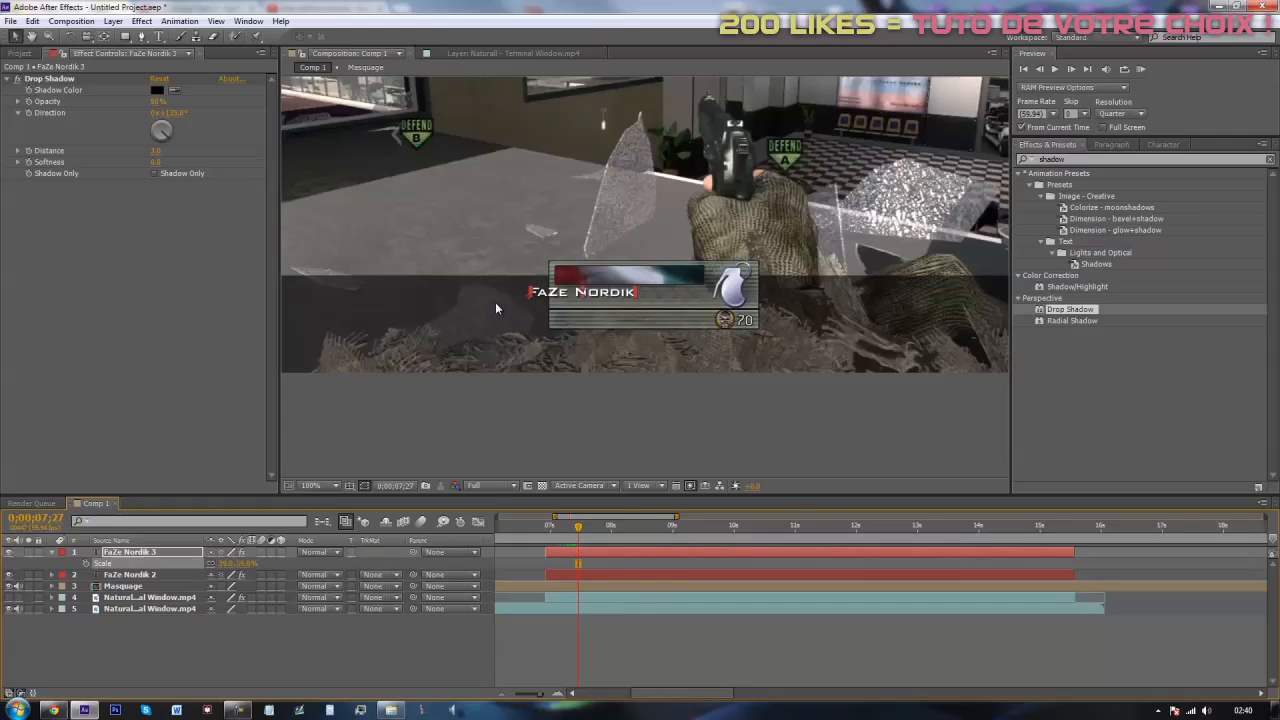
{"action": "left_click_drag", "start_coordinate": [609, 297], "coordinate": [633, 300]}
{"action": "left_click", "coordinate": [529, 623]}
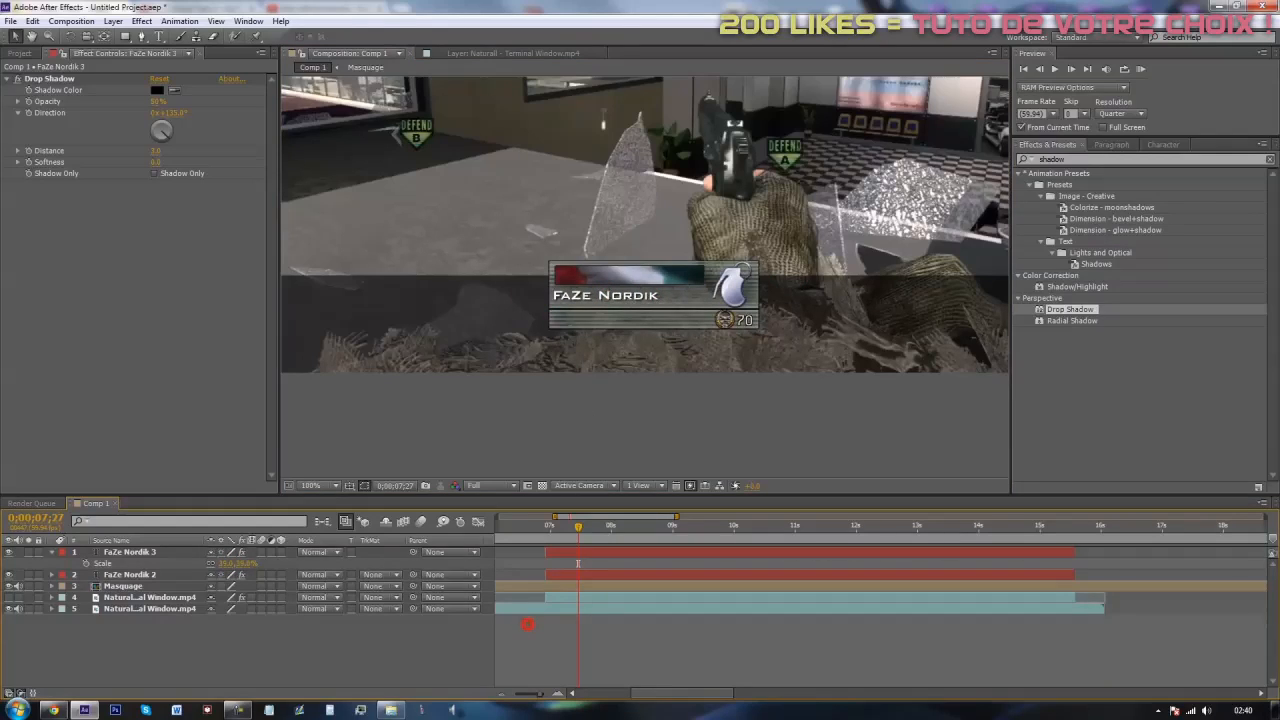
Step: Hide the Masquage layer and set the small FaZe Nordik text's fill to the pale green sampled from the original player name
{"action": "left_click", "coordinate": [9, 586]}
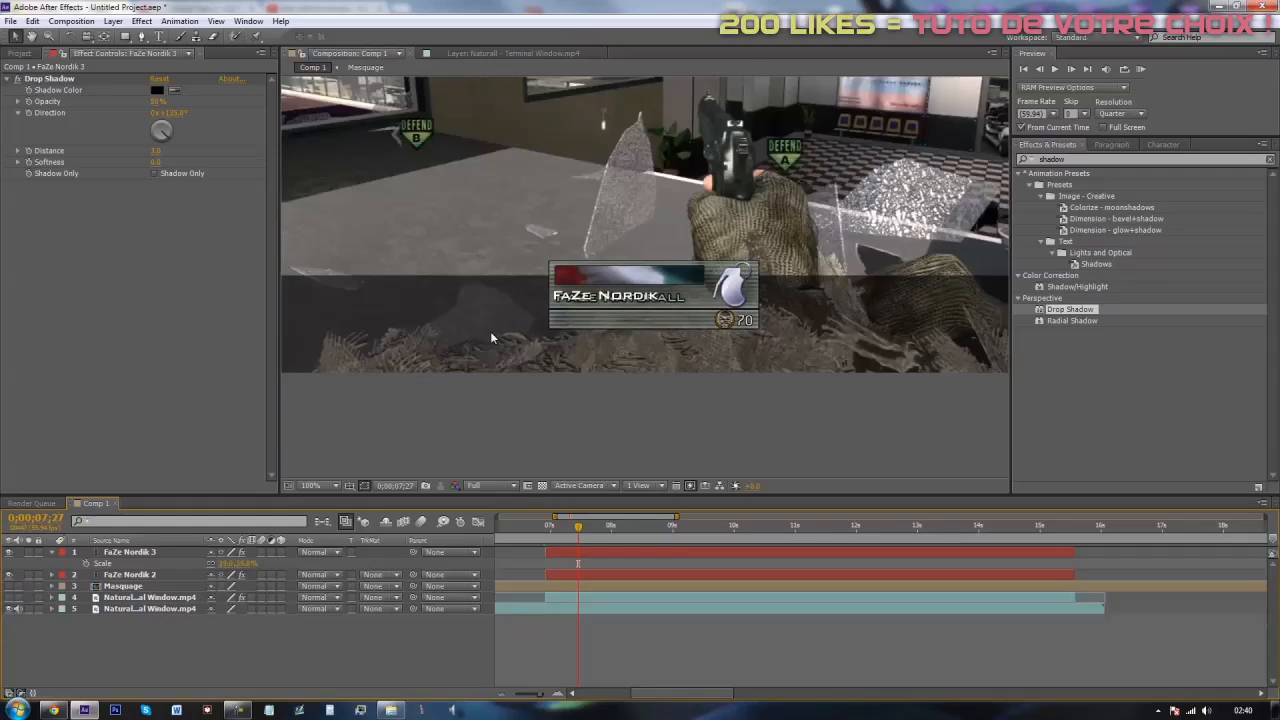
{"action": "scroll", "coordinate": [650, 300], "scroll_direction": "up", "scroll_amount": 2}
{"action": "scroll", "coordinate": [531, 265], "scroll_direction": "up", "scroll_amount": 2}
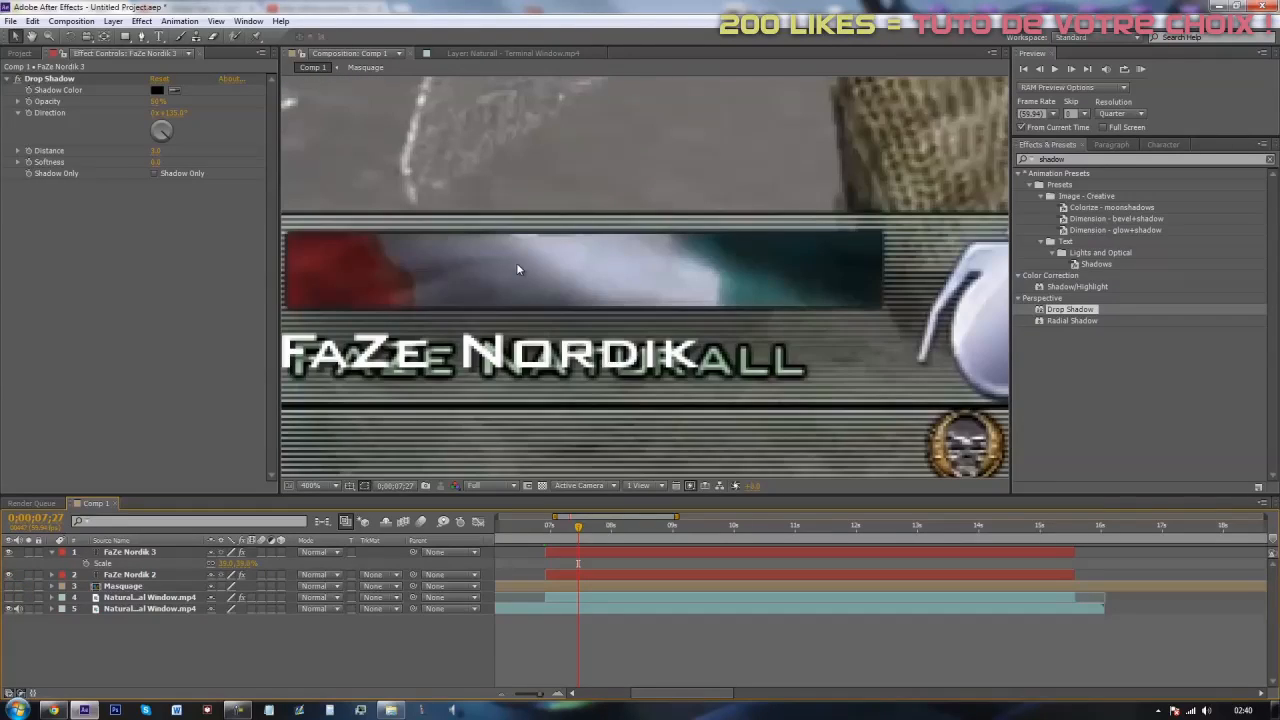
{"action": "left_click", "coordinate": [158, 36]}
{"action": "left_click_drag", "start_coordinate": [704, 368], "coordinate": [415, 318]}
{"action": "left_click", "coordinate": [1127, 168]}
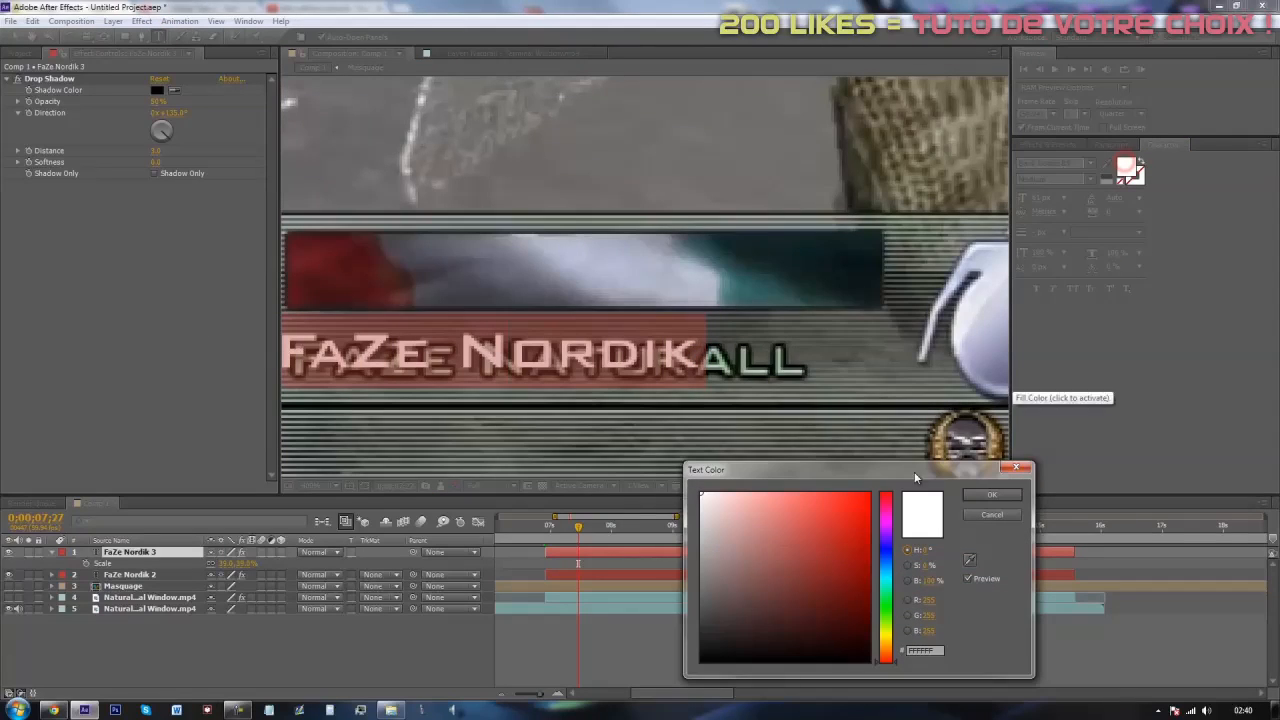
{"action": "left_click", "coordinate": [969, 559]}
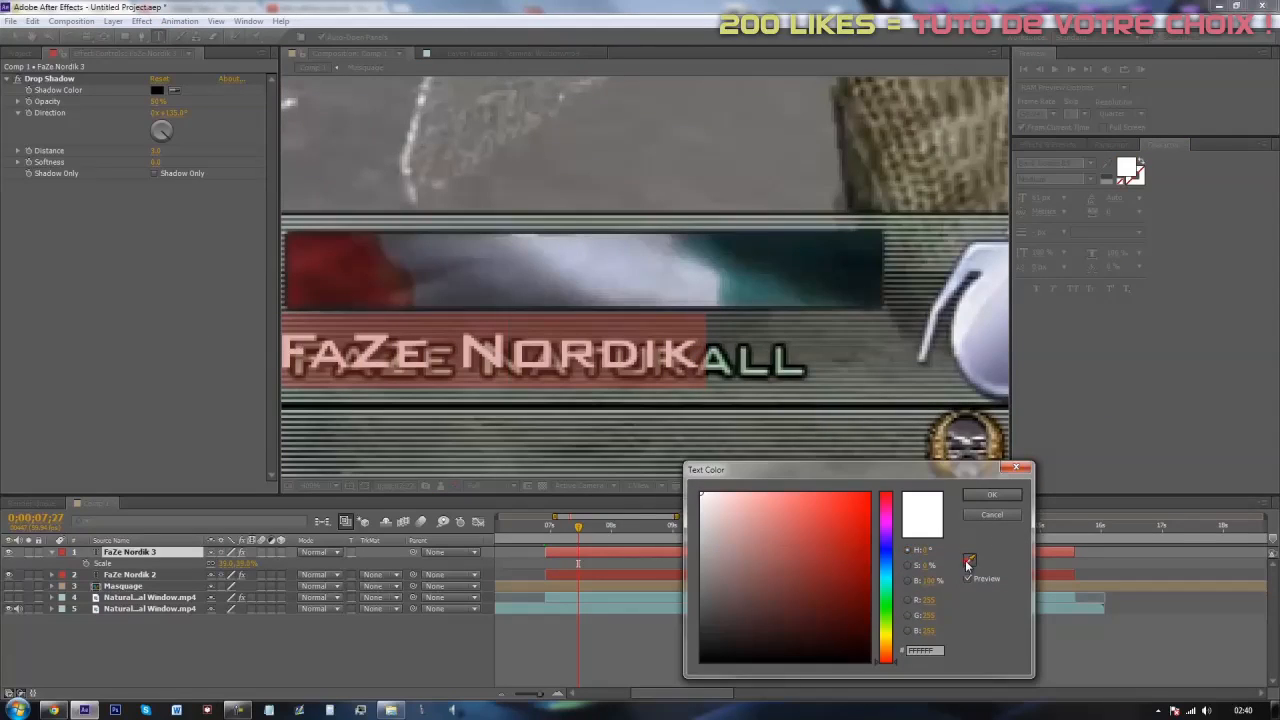
{"action": "left_click", "coordinate": [784, 352]}
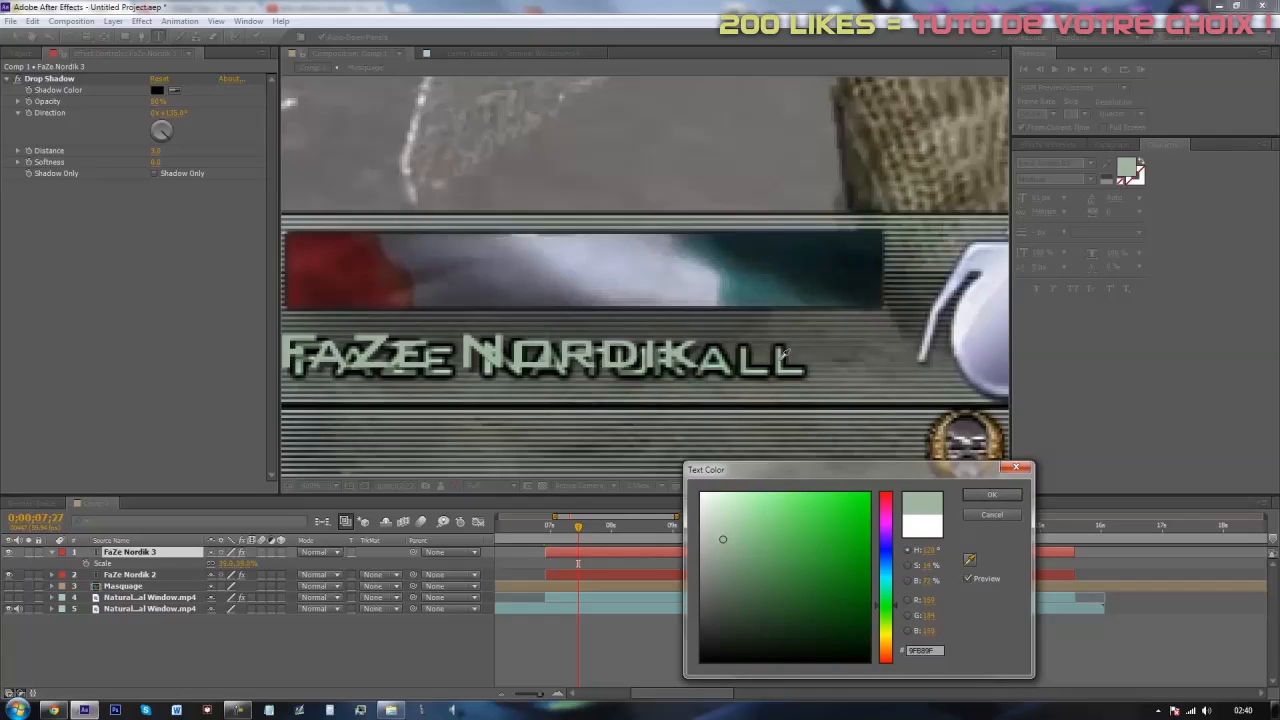
{"action": "left_click", "coordinate": [991, 495]}
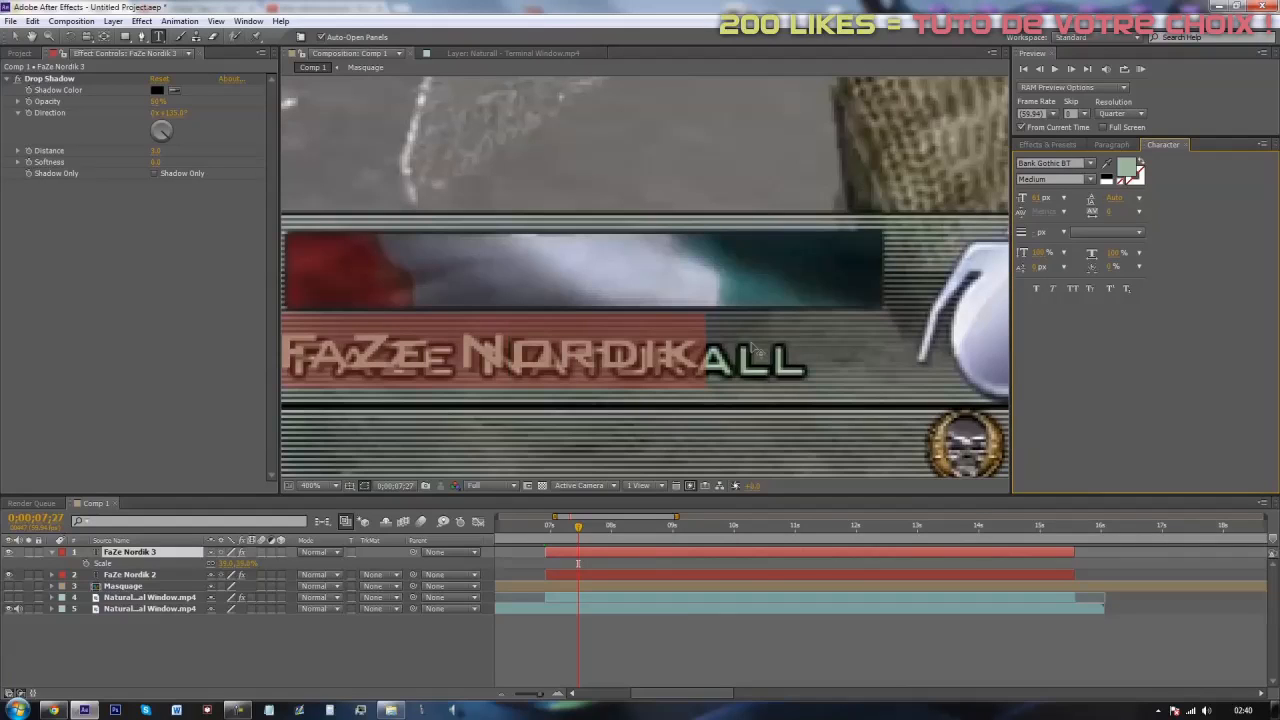
Step: Give the small FaZe Nordik text a black stroke, set as Fill Over Stroke, and adjust its width to match the original name
{"action": "left_click", "coordinate": [1133, 180]}
{"action": "left_click", "coordinate": [1122, 182]}
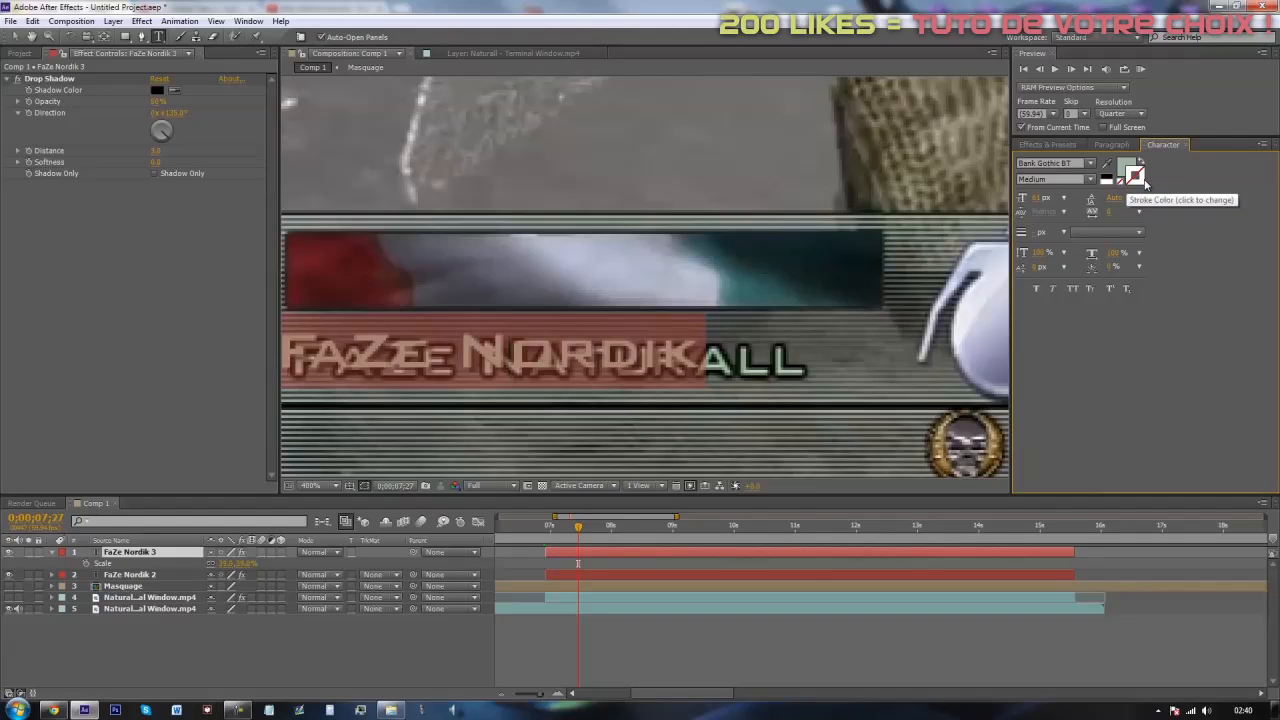
{"action": "left_click", "coordinate": [1134, 180]}
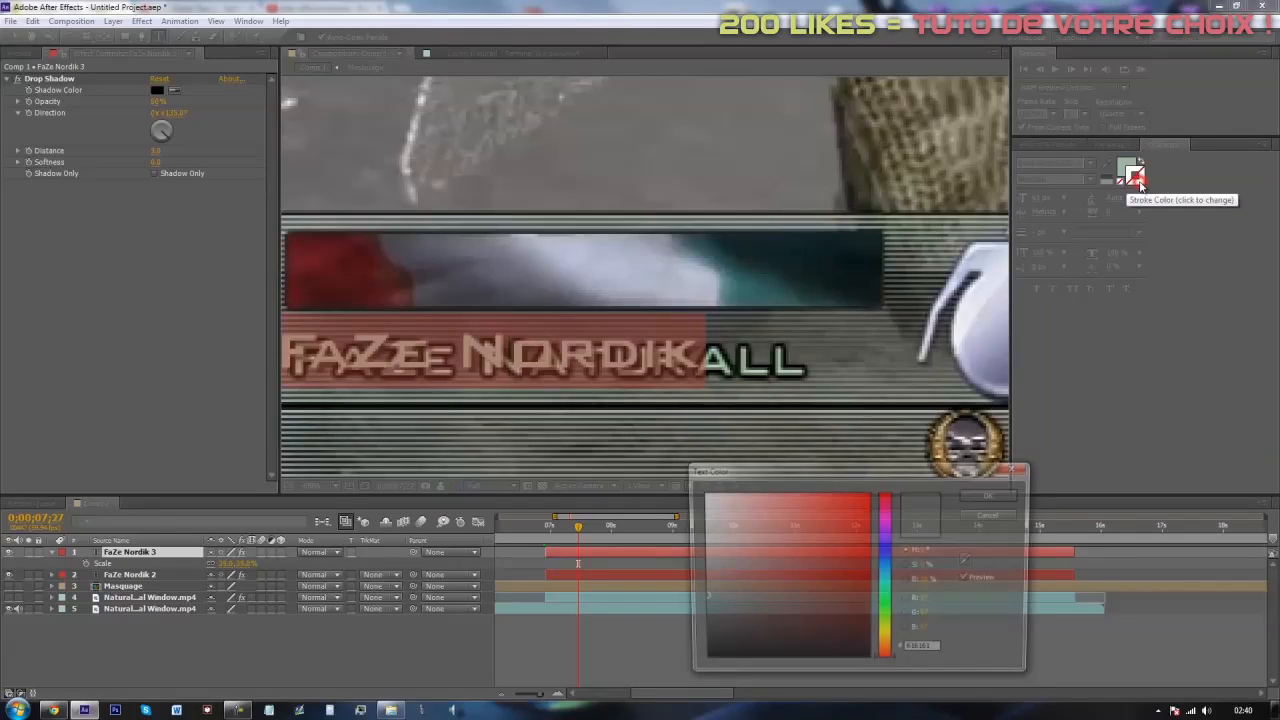
{"action": "left_click", "coordinate": [983, 494]}
{"action": "left_click", "coordinate": [1100, 232]}
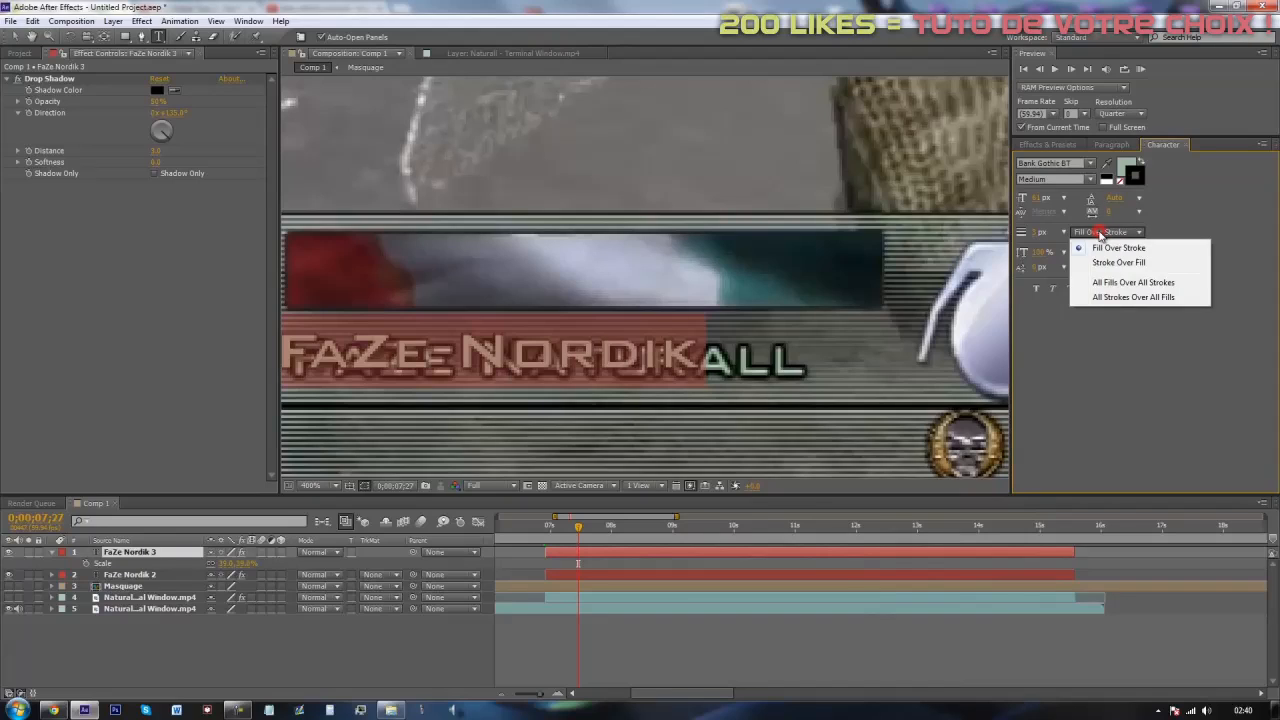
{"action": "left_click", "coordinate": [1097, 233]}
{"action": "left_click", "coordinate": [1136, 233]}
{"action": "left_click", "coordinate": [1170, 217]}
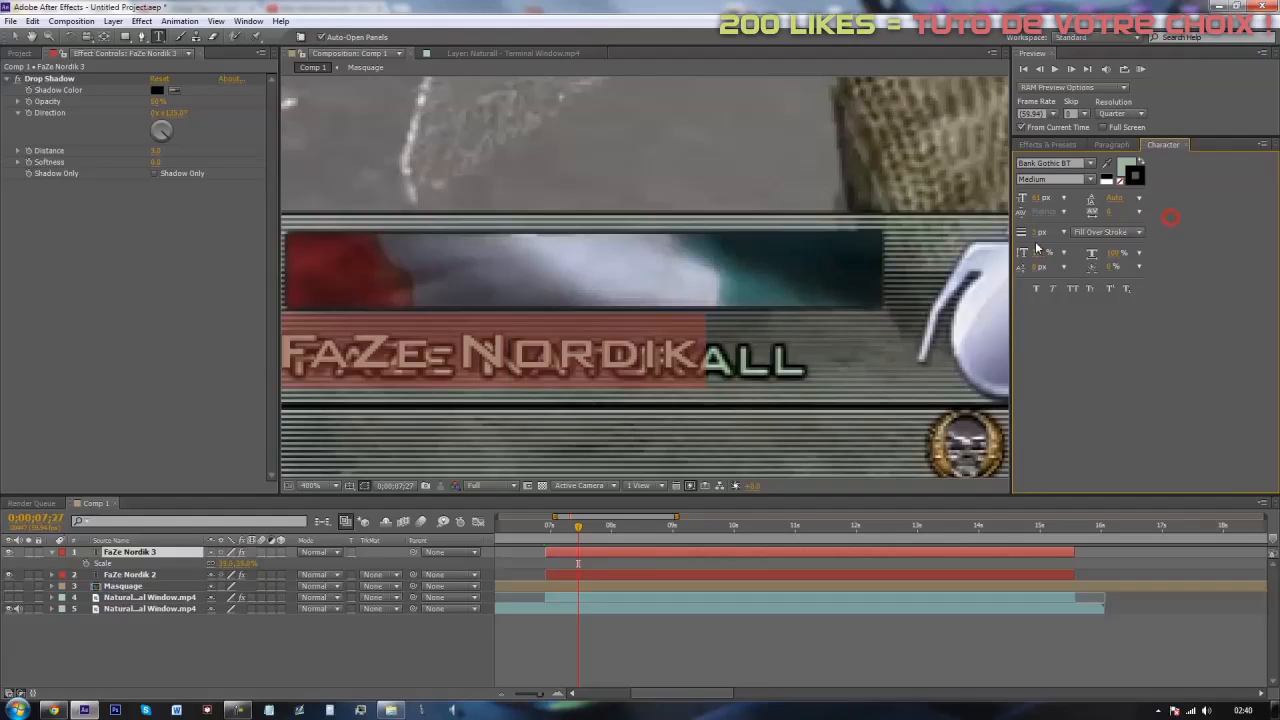
{"action": "left_click_drag", "start_coordinate": [1040, 234], "coordinate": [1043, 232]}
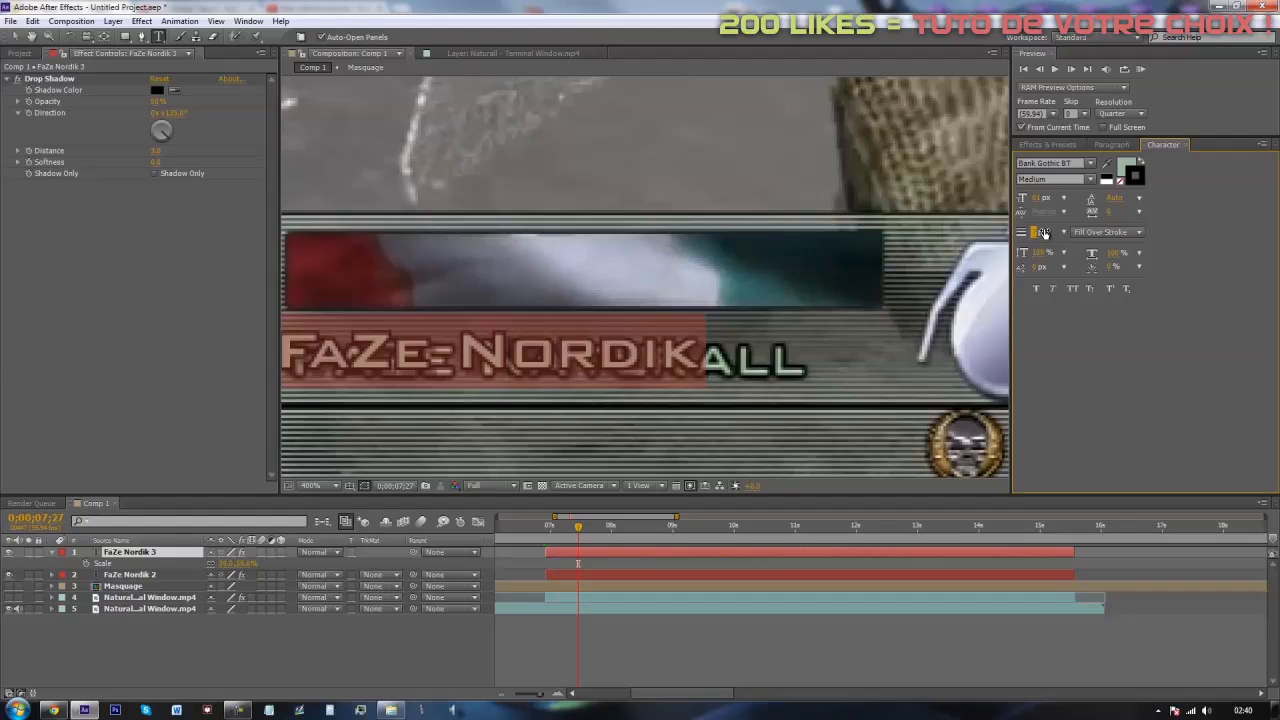
Step: Align the small FaZe Nordik text with the start of the original player name and delete its Drop Shadow effect
{"action": "left_click", "coordinate": [14, 36]}
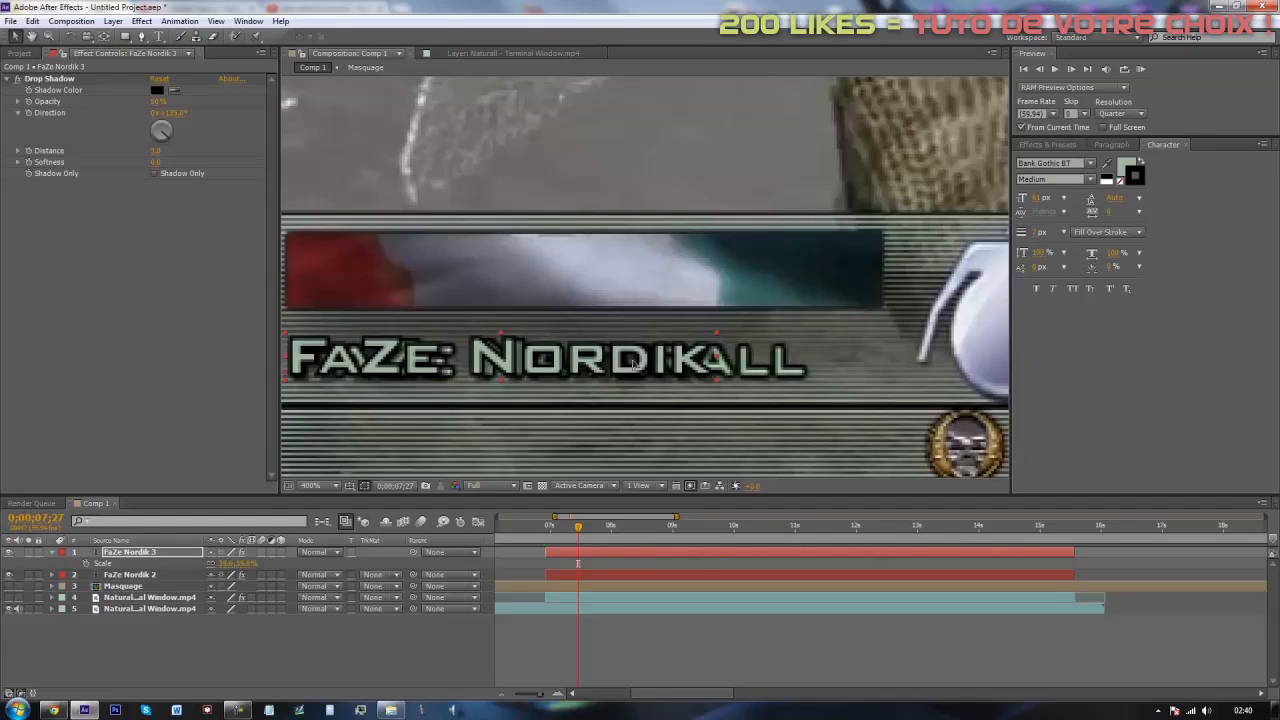
{"action": "left_click", "coordinate": [50, 79]}
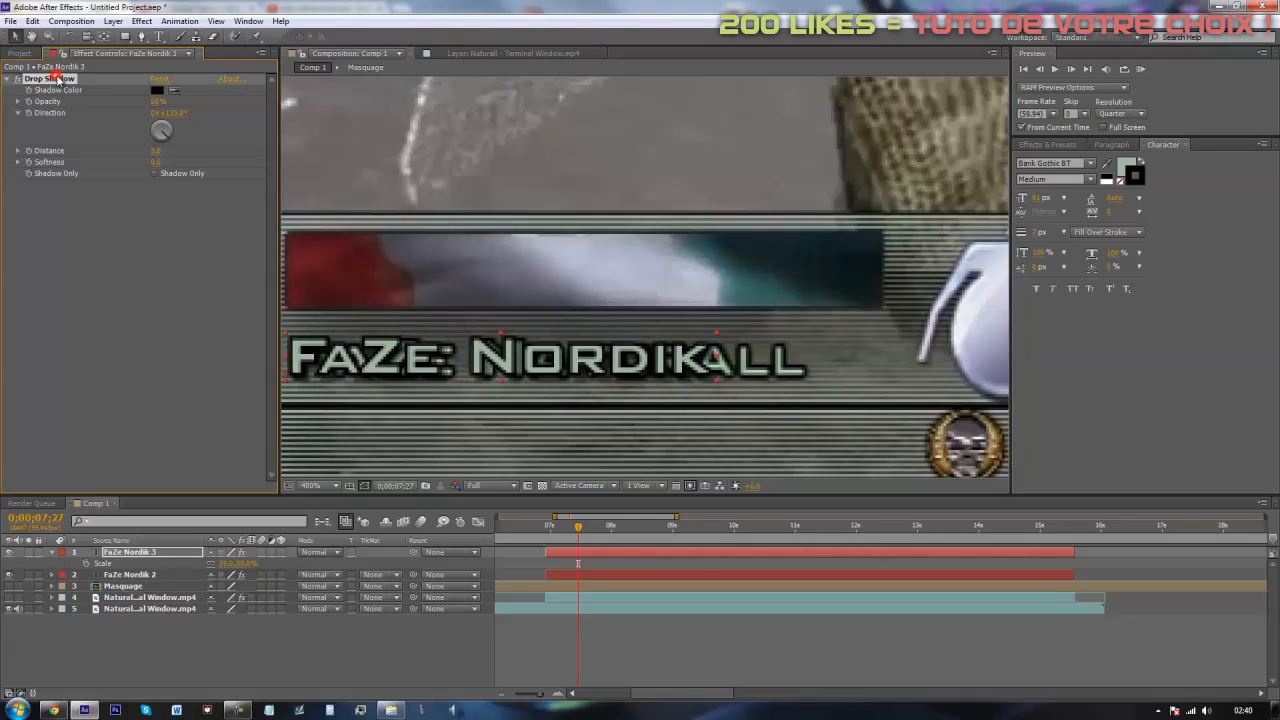
{"action": "key", "text": "Delete"}
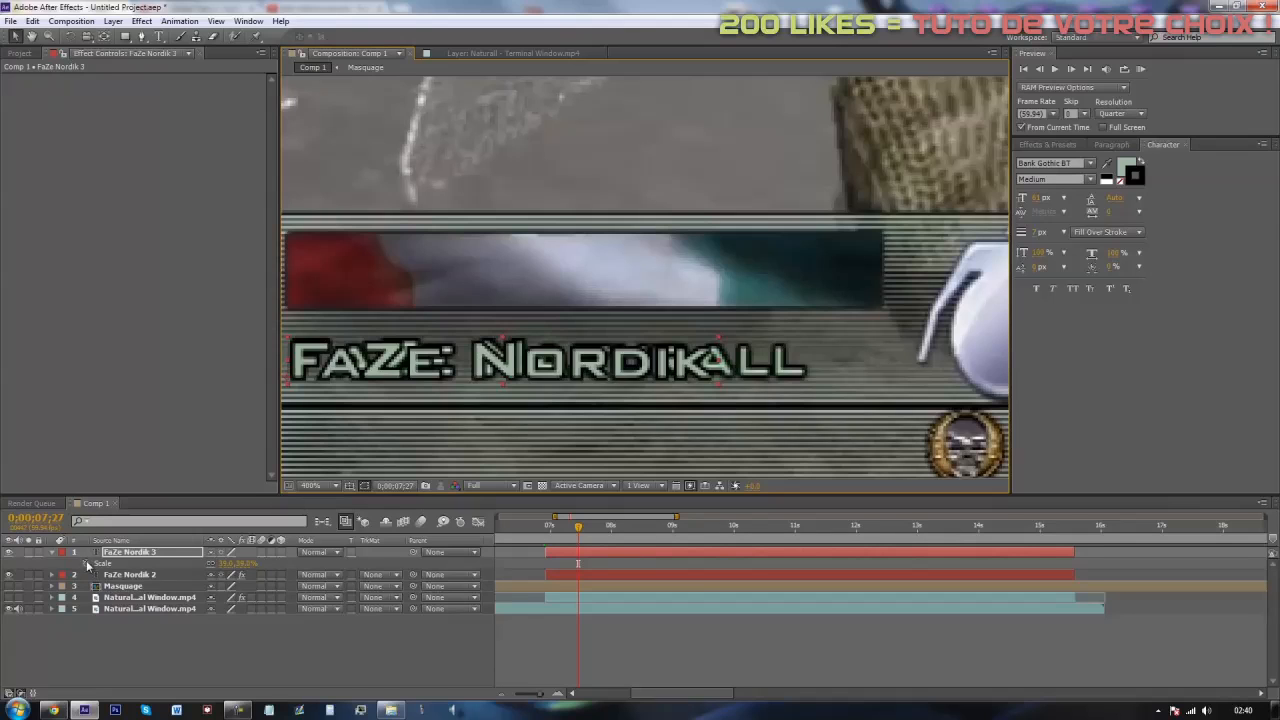
Step: Show the Masquage layer again and check the new name card at several magnifications and at 0;00;10;04
{"action": "left_click", "coordinate": [10, 586]}
{"action": "scroll", "coordinate": [729, 366], "scroll_direction": "down", "scroll_amount": 2}
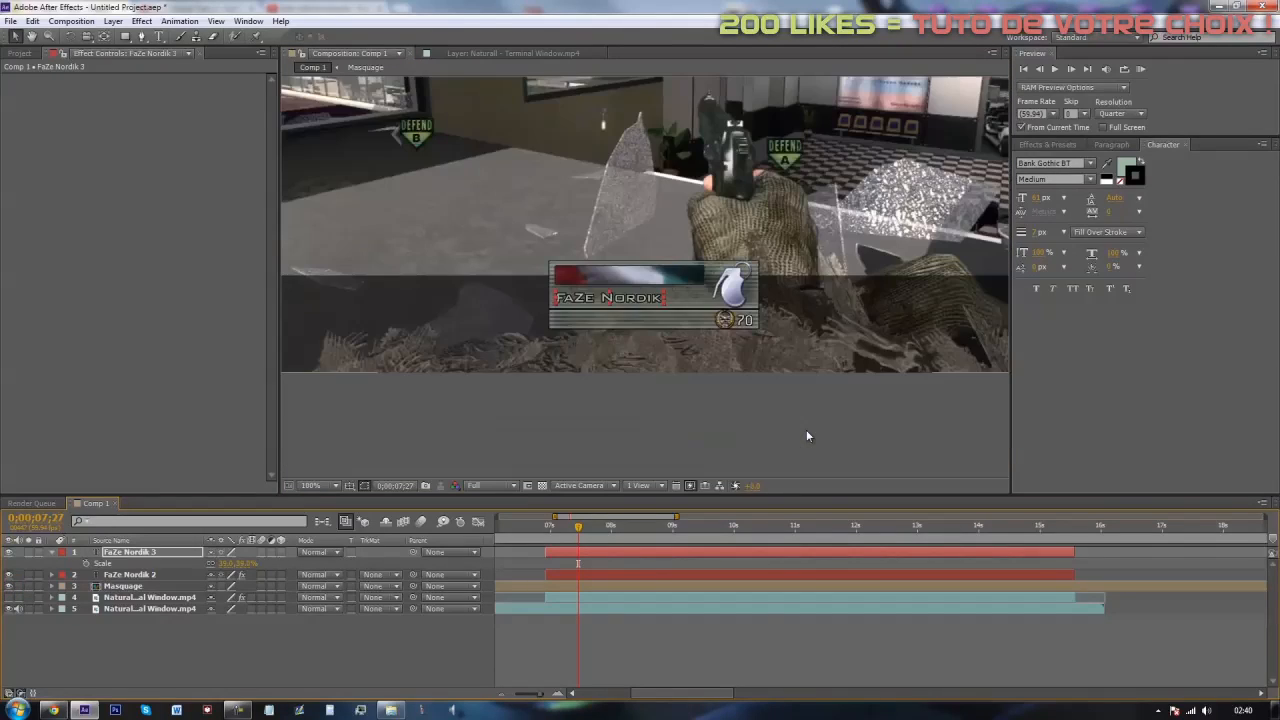
{"action": "scroll", "coordinate": [684, 312], "scroll_direction": "up", "scroll_amount": 2}
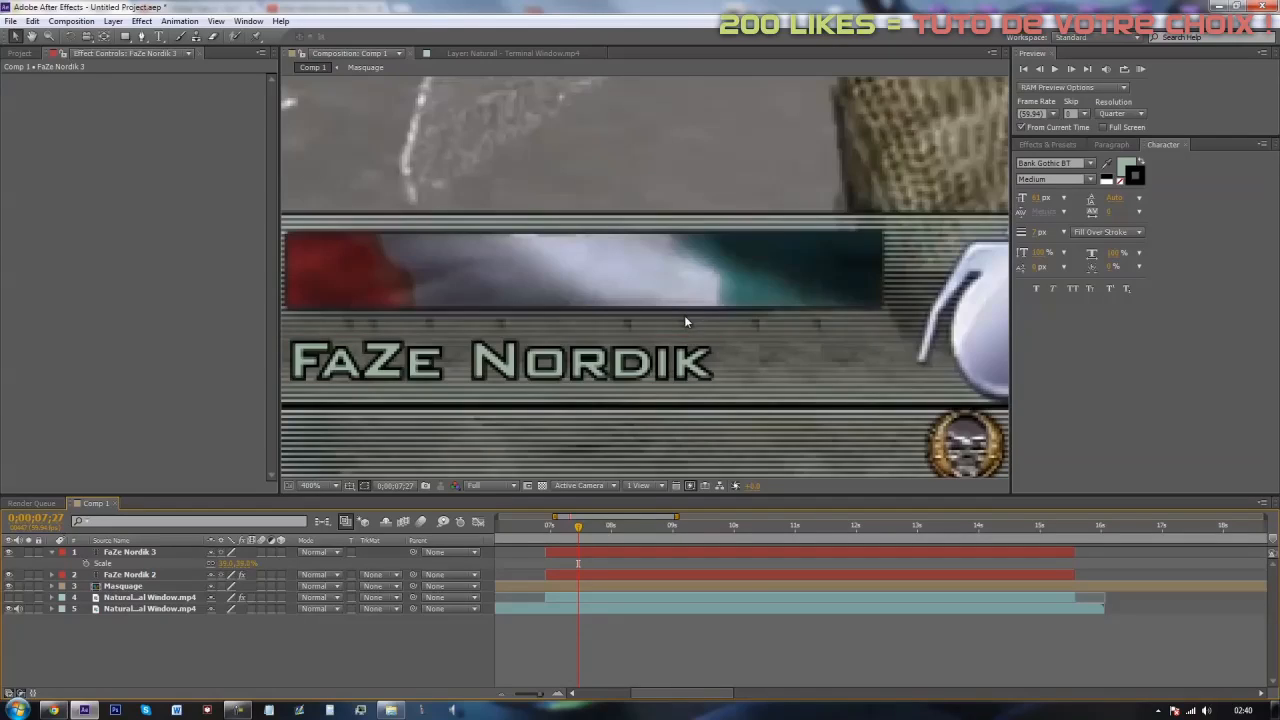
{"action": "scroll", "coordinate": [686, 328], "scroll_direction": "down", "scroll_amount": 2}
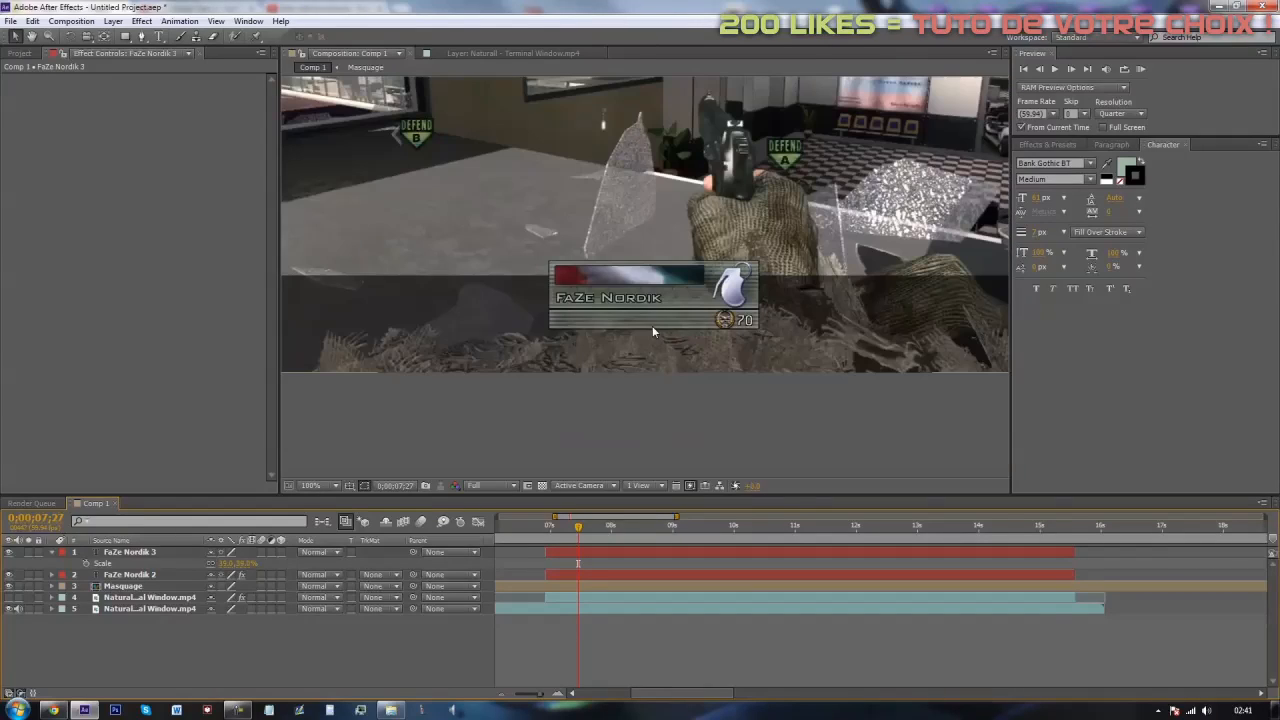
{"action": "scroll", "coordinate": [652, 268], "scroll_direction": "down", "scroll_amount": 1}
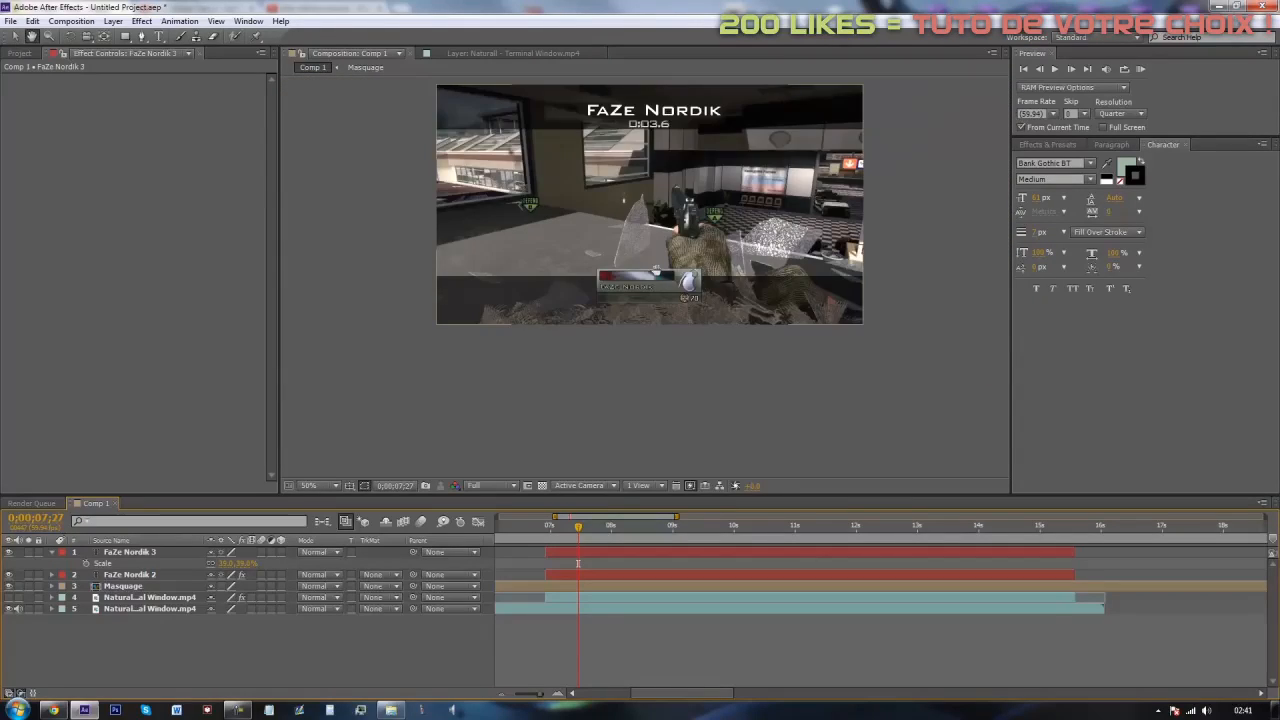
{"action": "scroll", "coordinate": [652, 294], "scroll_direction": "up", "scroll_amount": 1}
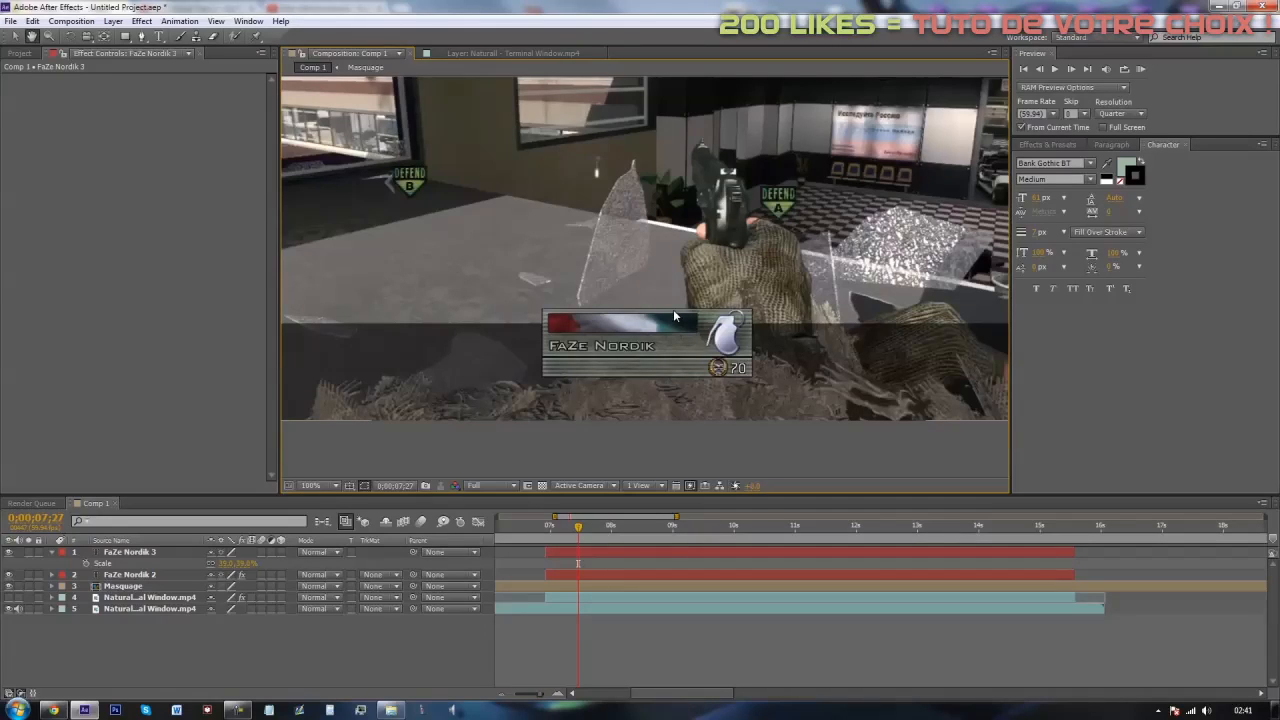
{"action": "scroll", "coordinate": [670, 306], "scroll_direction": "down", "scroll_amount": 1}
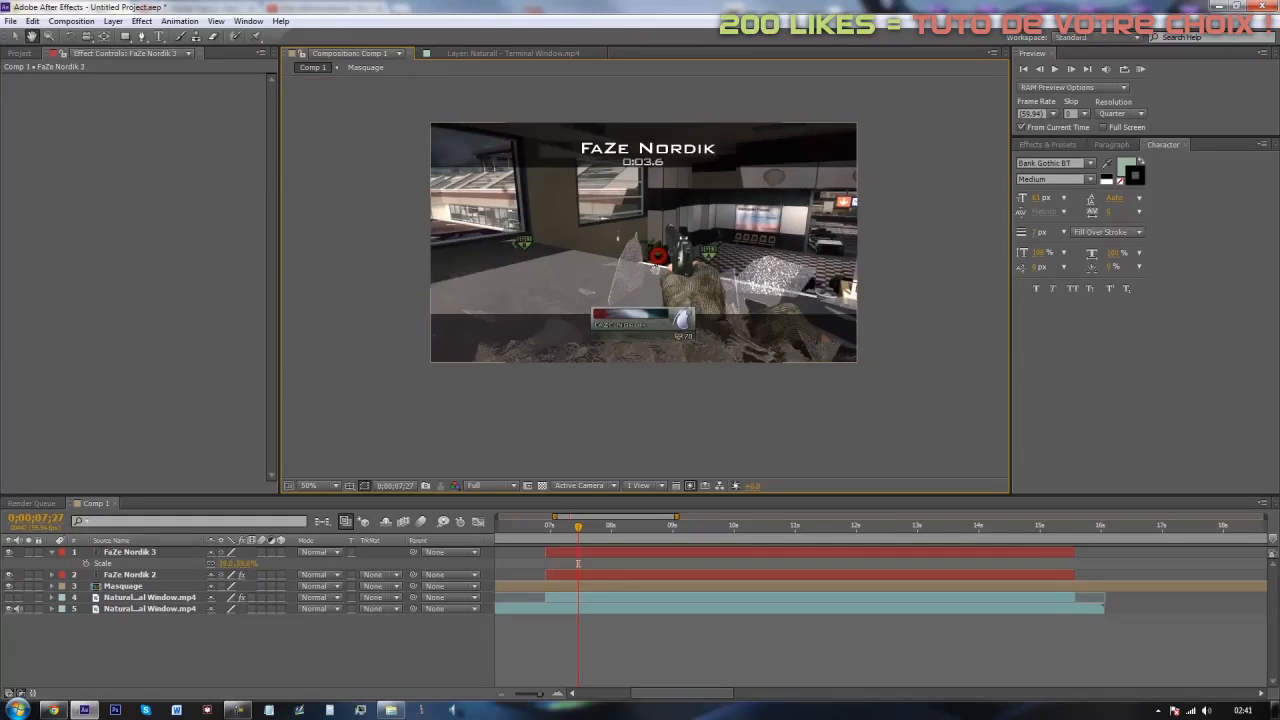
{"action": "scroll", "coordinate": [663, 283], "scroll_direction": "up", "scroll_amount": 1}
{"action": "scroll", "coordinate": [690, 420], "scroll_direction": "up", "scroll_amount": 1}
{"action": "left_click_drag", "start_coordinate": [614, 397], "coordinate": [645, 268]}
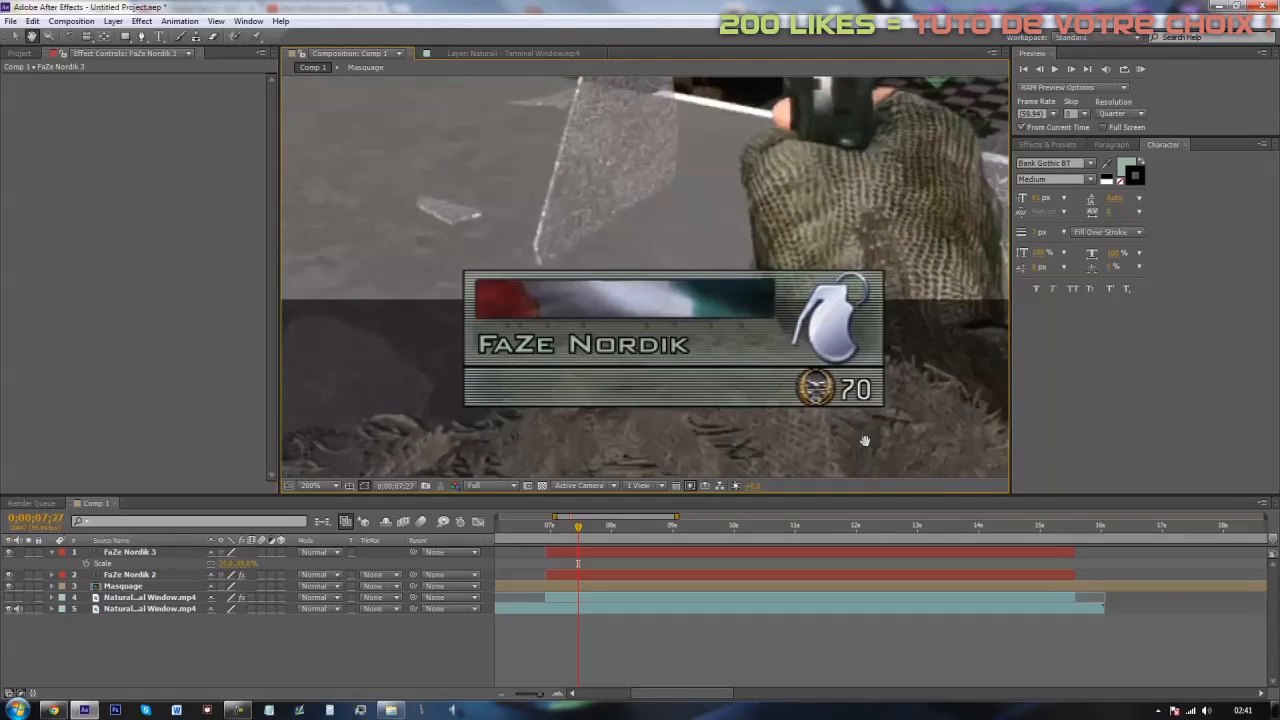
{"action": "scroll", "coordinate": [630, 290], "scroll_direction": "down", "scroll_amount": 2}
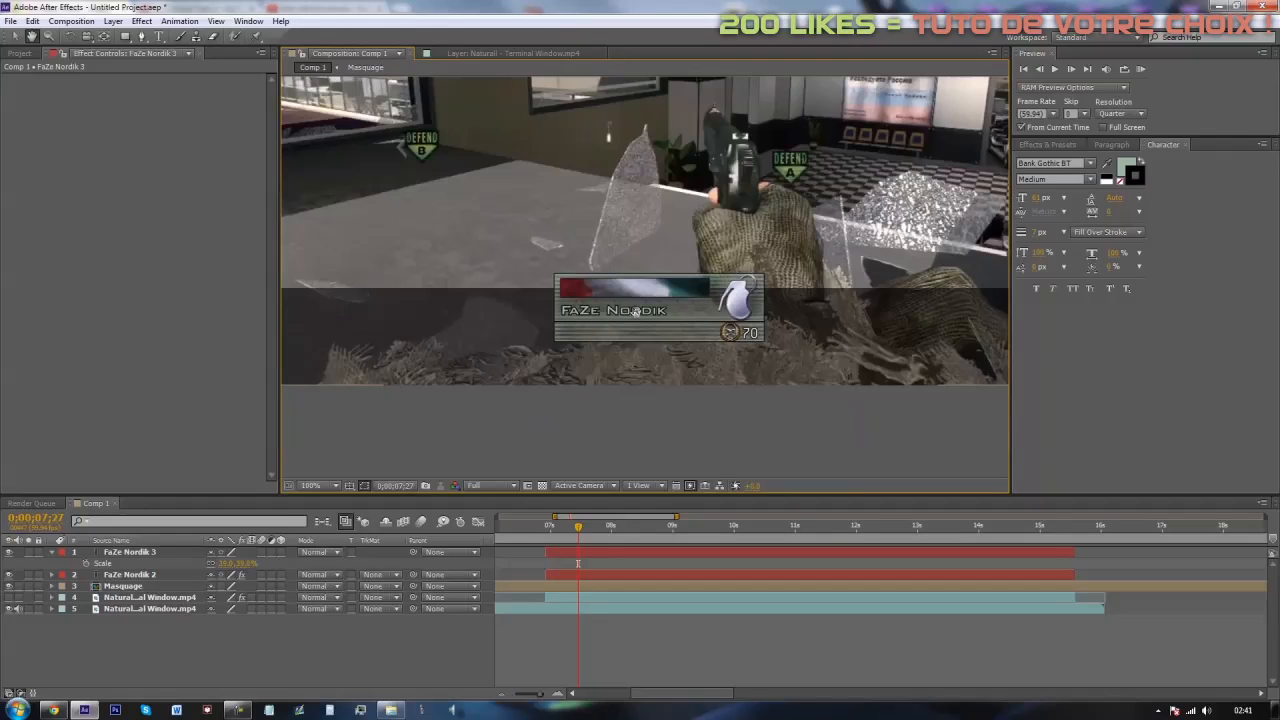
{"action": "left_click_drag", "start_coordinate": [629, 399], "coordinate": [629, 438]}
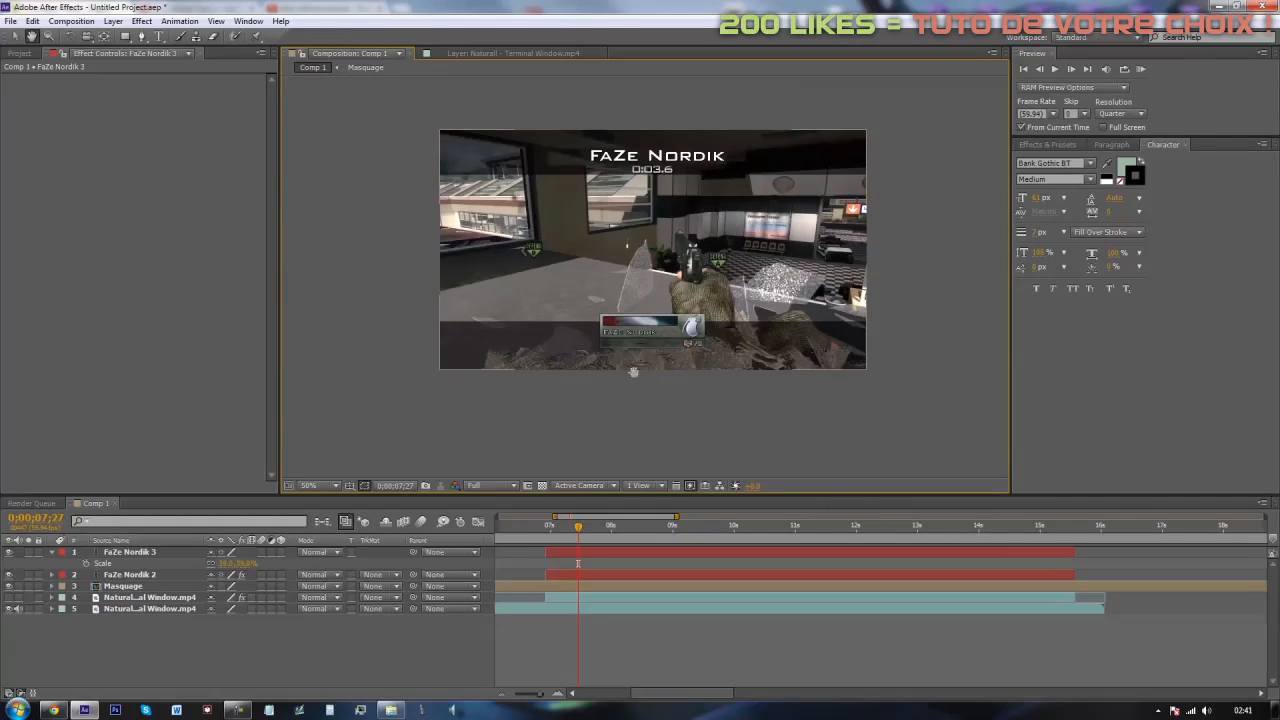
{"action": "left_click_drag", "start_coordinate": [581, 527], "coordinate": [739, 535]}
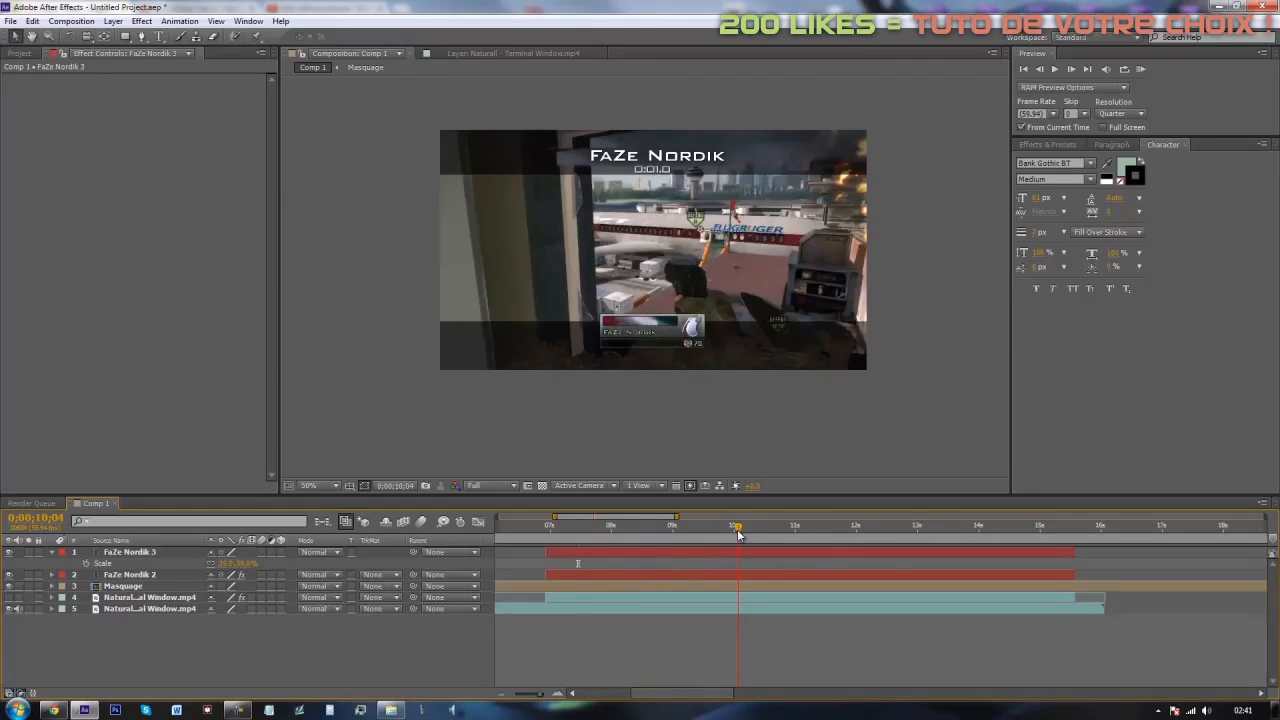
Step: Import the clip Poko - Intervention Triple Highrise from the Feed folder inside MW2
{"action": "left_click", "coordinate": [18, 53]}
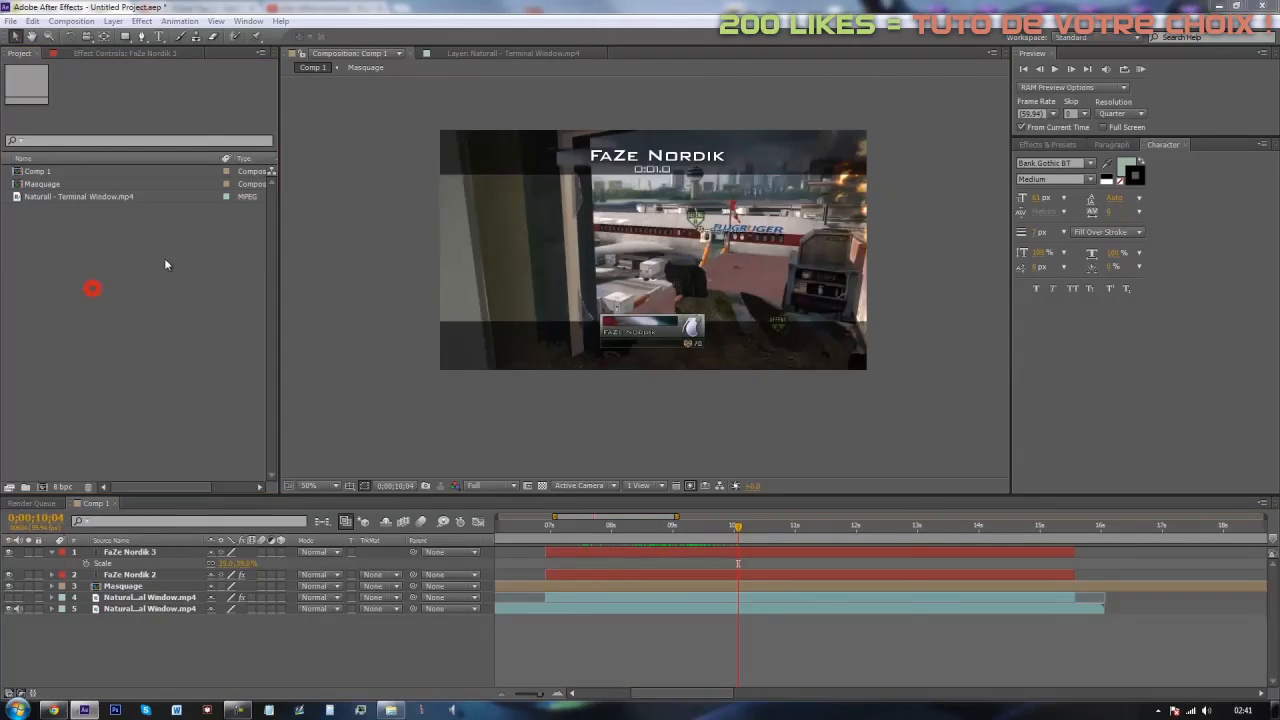
{"action": "double_click", "coordinate": [94, 280]}
{"action": "left_click", "coordinate": [194, 61]}
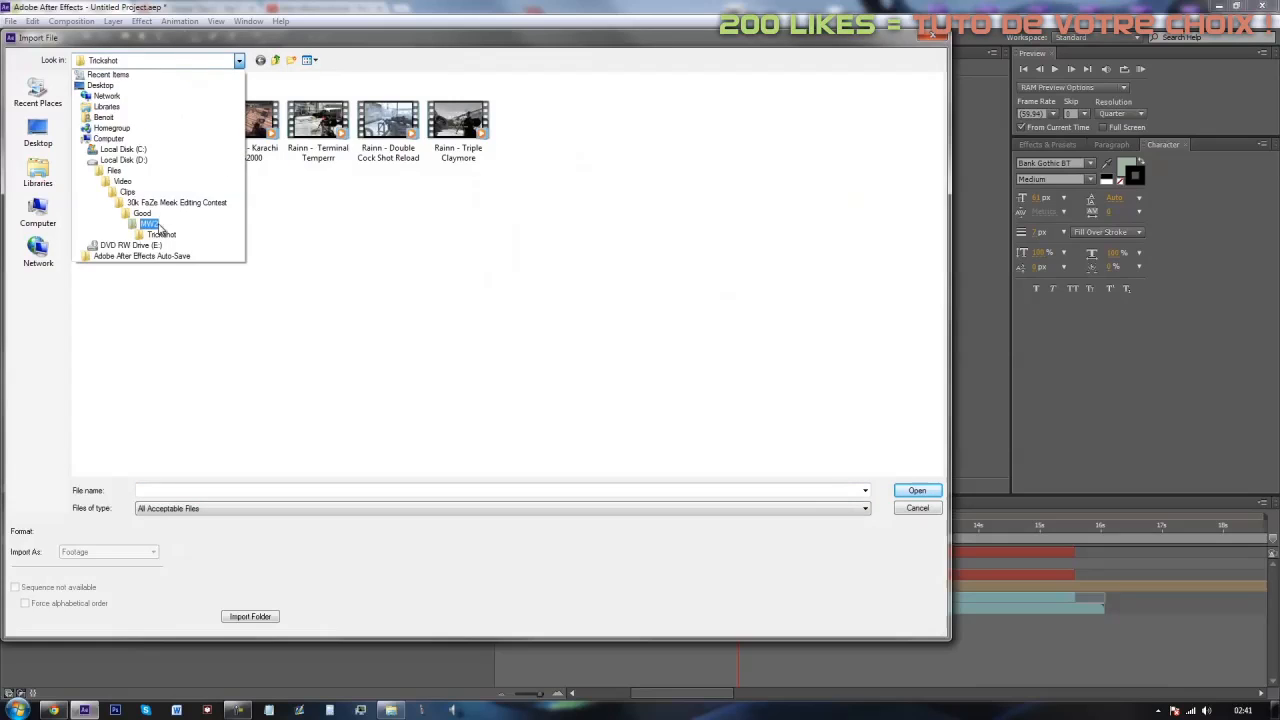
{"action": "left_click", "coordinate": [158, 223]}
{"action": "double_click", "coordinate": [95, 94]}
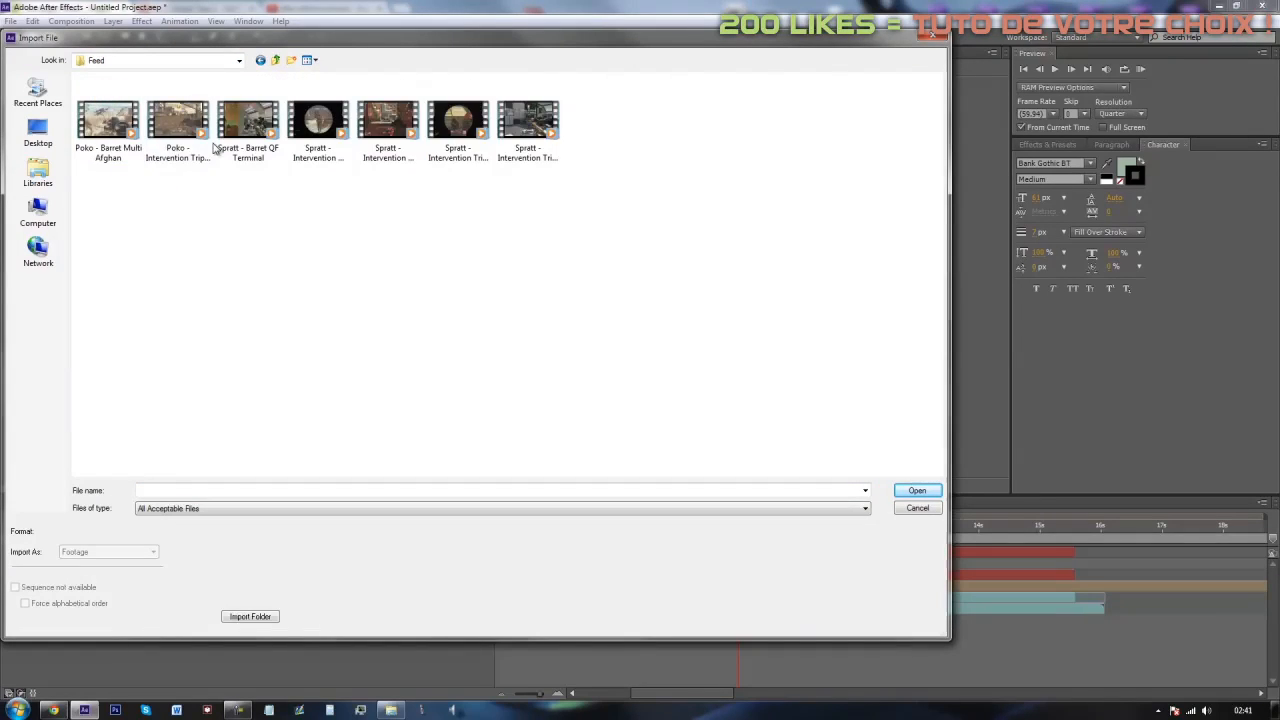
{"action": "left_click", "coordinate": [178, 135]}
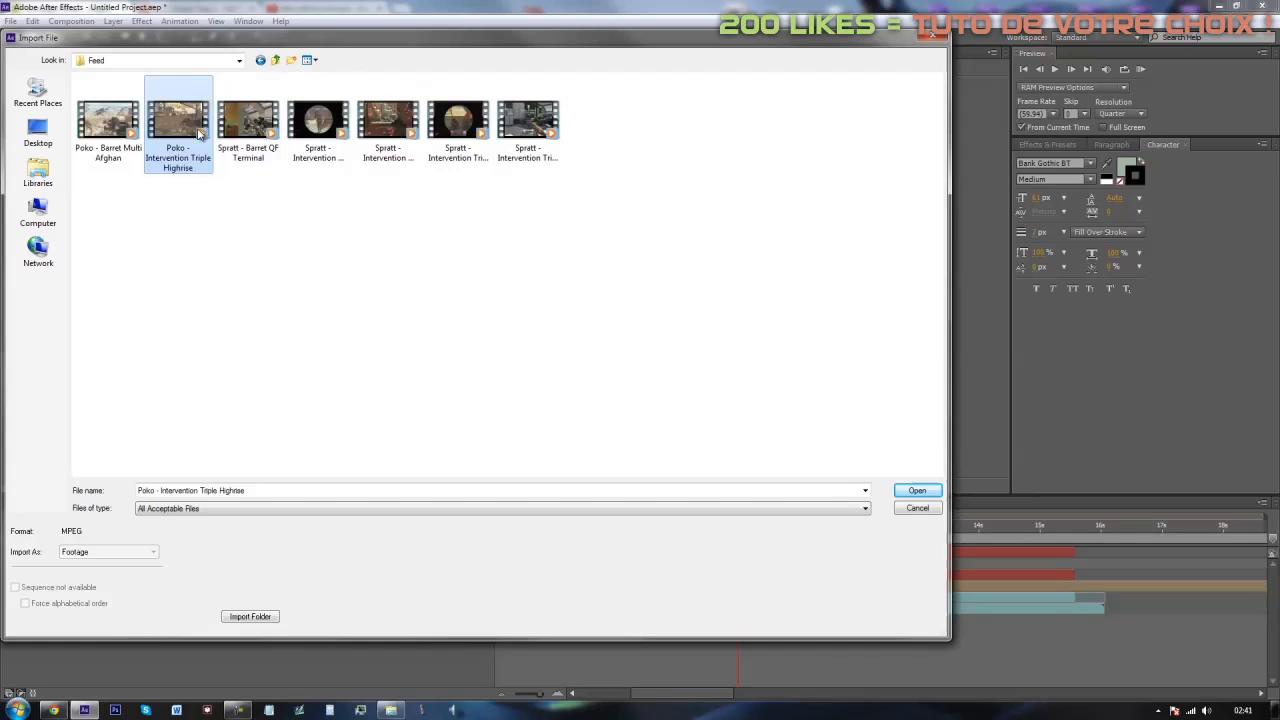
{"action": "key", "text": "Return"}
Step: Create a new composition with the proposed settings and add the Poko - Intervention Triple Highrise clip to it
{"action": "key", "text": "ctrl+n"}
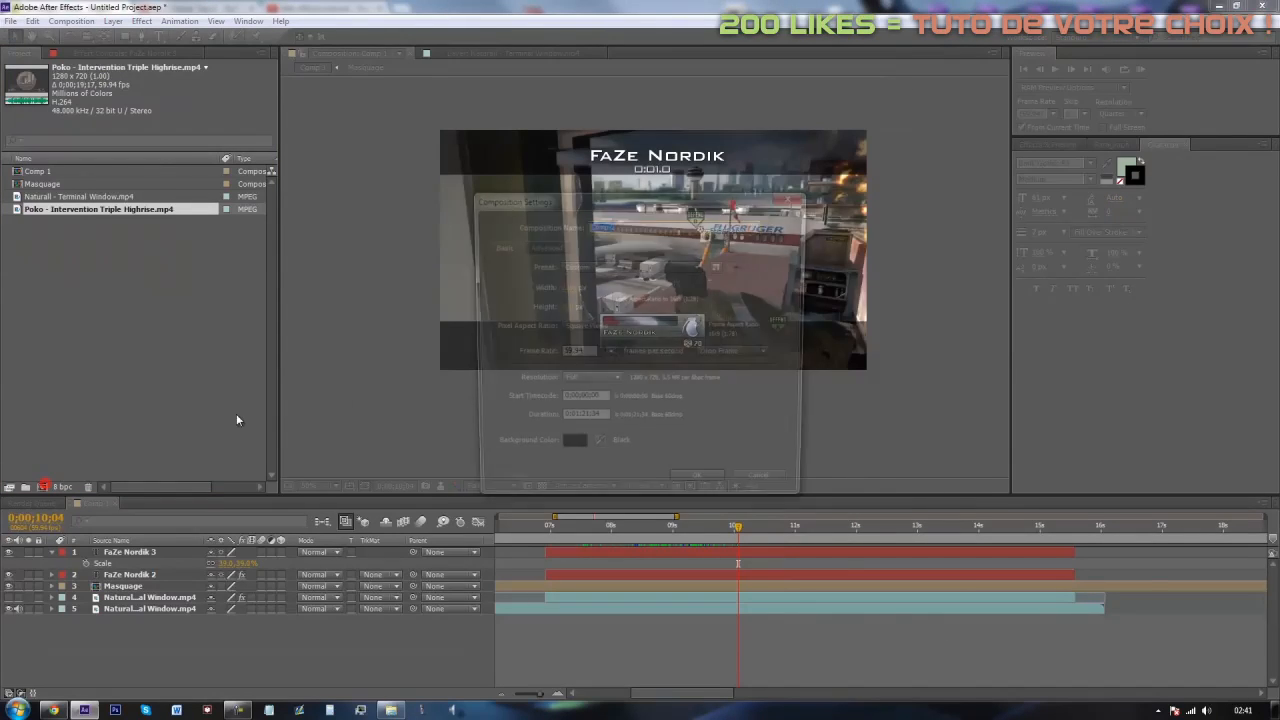
{"action": "left_click", "coordinate": [700, 488]}
{"action": "left_click", "coordinate": [40, 222]}
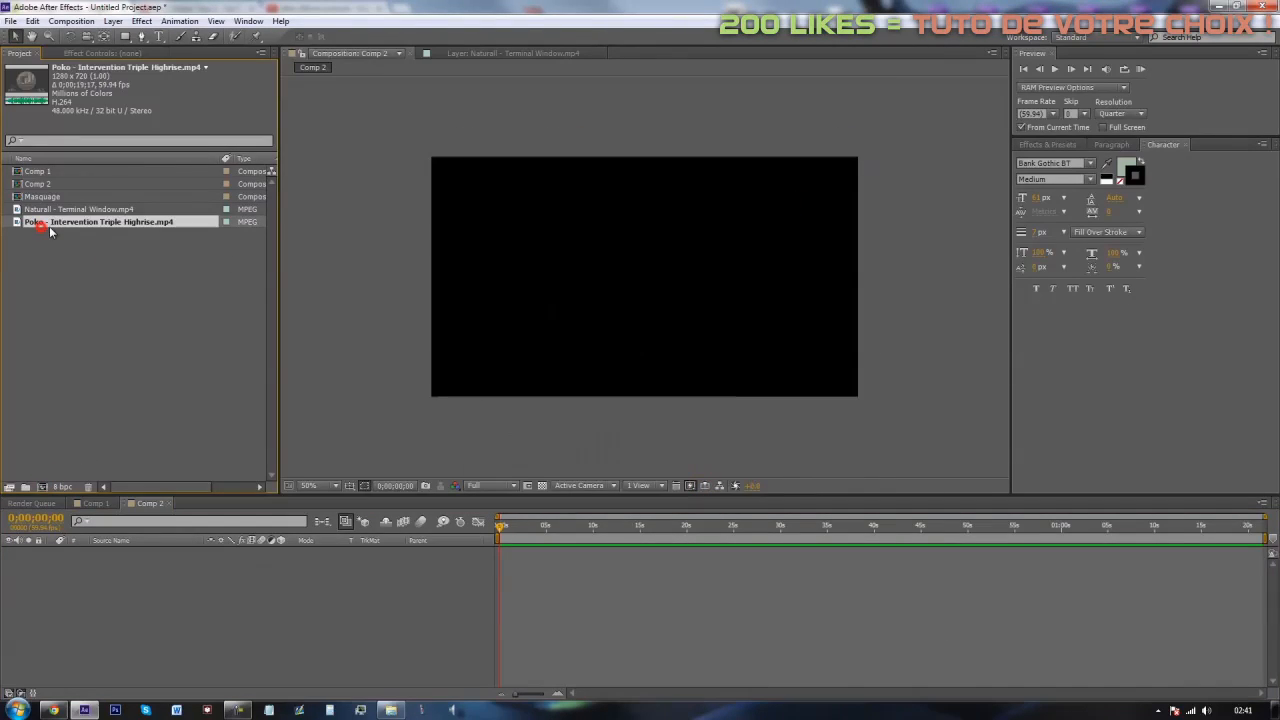
{"action": "left_click_drag", "start_coordinate": [64, 228], "coordinate": [240, 560]}
Step: Scrub through the Highrise clip to the kill streak moment at 0;00;03;12, with the timeline magnified
{"action": "mouse_move", "coordinate": [540, 537]}
{"action": "left_mouse_down"}
{"action": "mouse_move", "coordinate": [528, 537]}
{"action": "mouse_move", "coordinate": [555, 538]}
{"action": "mouse_move", "coordinate": [530, 566]}
{"action": "left_mouse_up"}
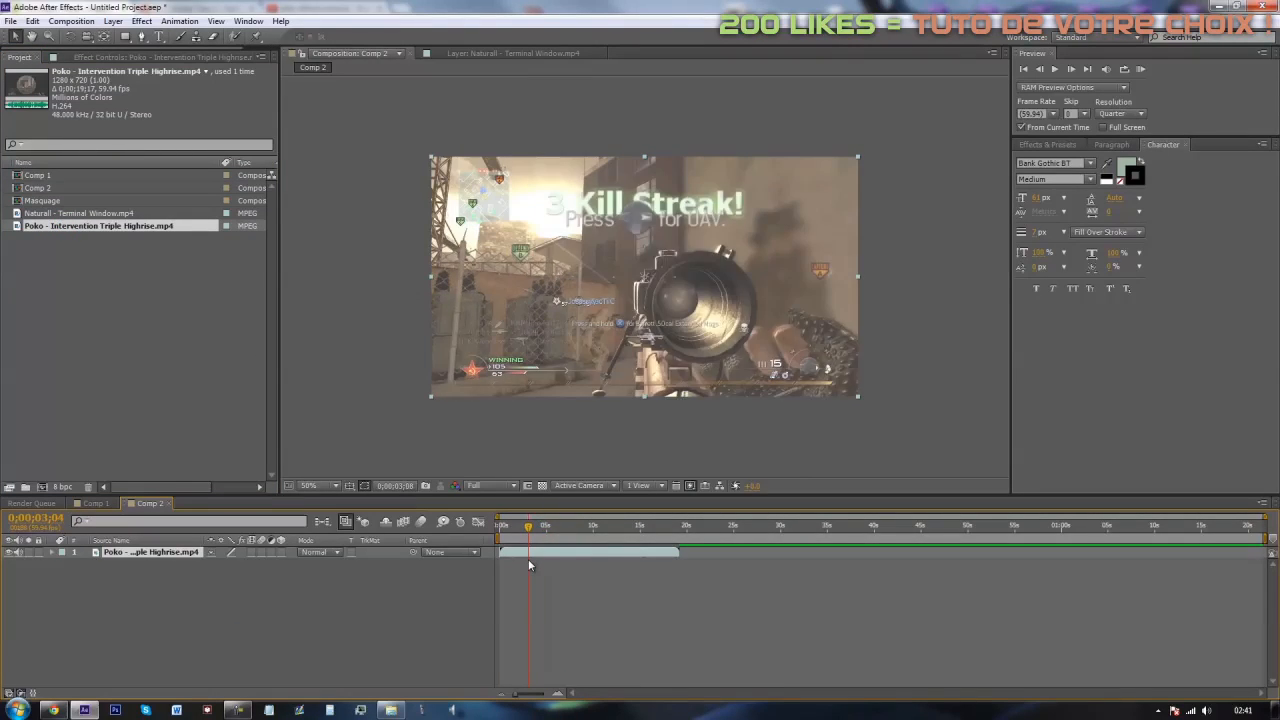
{"action": "left_click", "coordinate": [557, 694]}
{"action": "left_click_drag", "start_coordinate": [530, 532], "coordinate": [531, 538]}
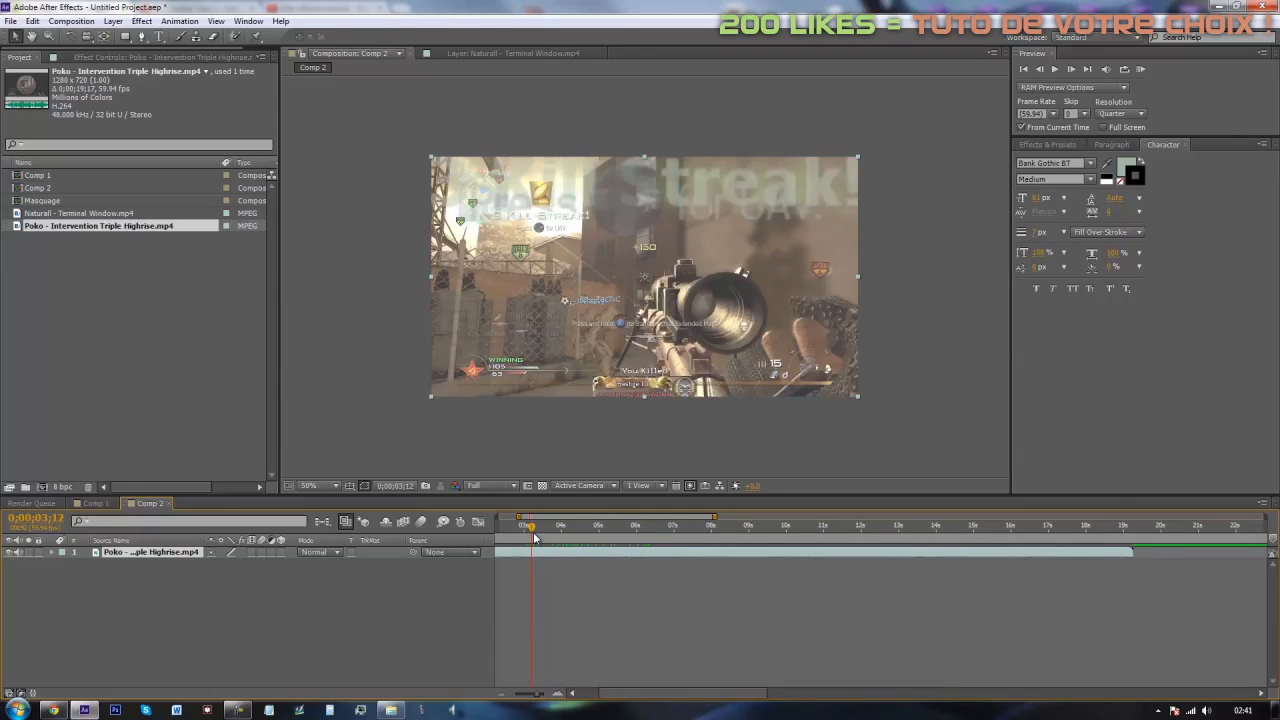
Step: Duplicate the Highrise clip and cut away the part of the upper copy before 0;00;03;11
{"action": "left_click", "coordinate": [1040, 68]}
{"action": "left_click", "coordinate": [1040, 68]}
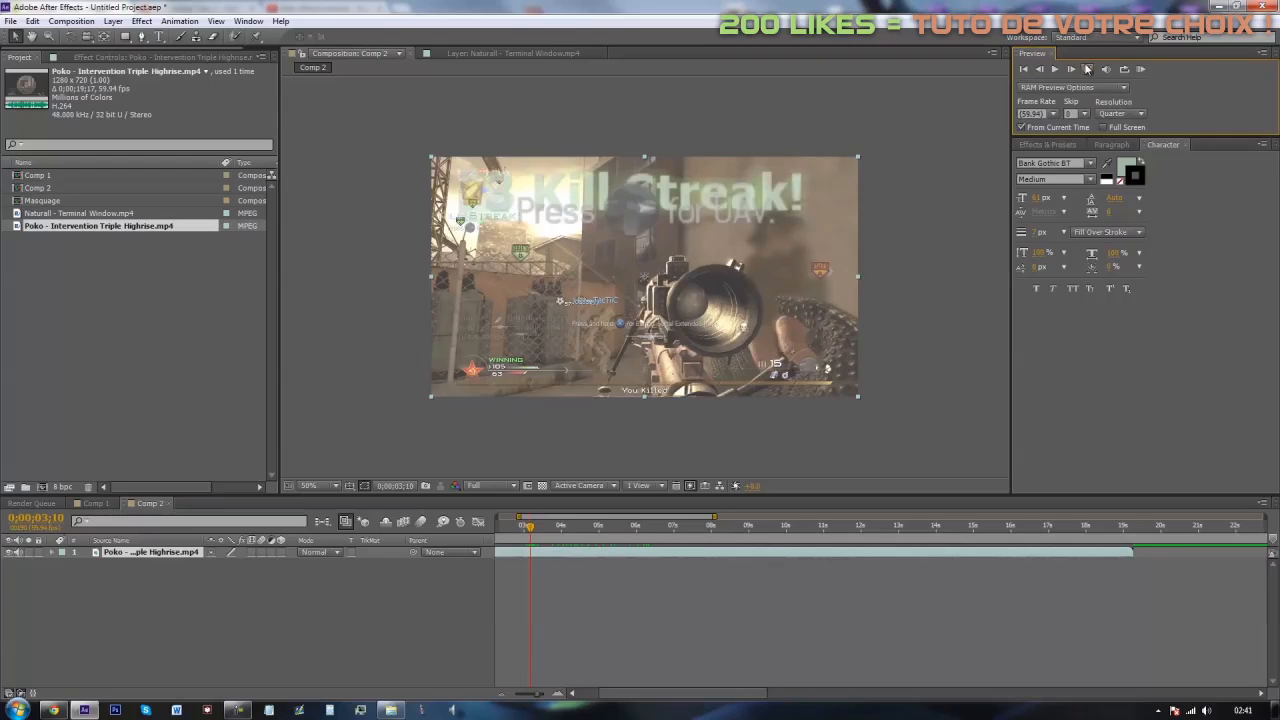
{"action": "left_click", "coordinate": [1070, 68]}
{"action": "key", "text": "ctrl+d"}
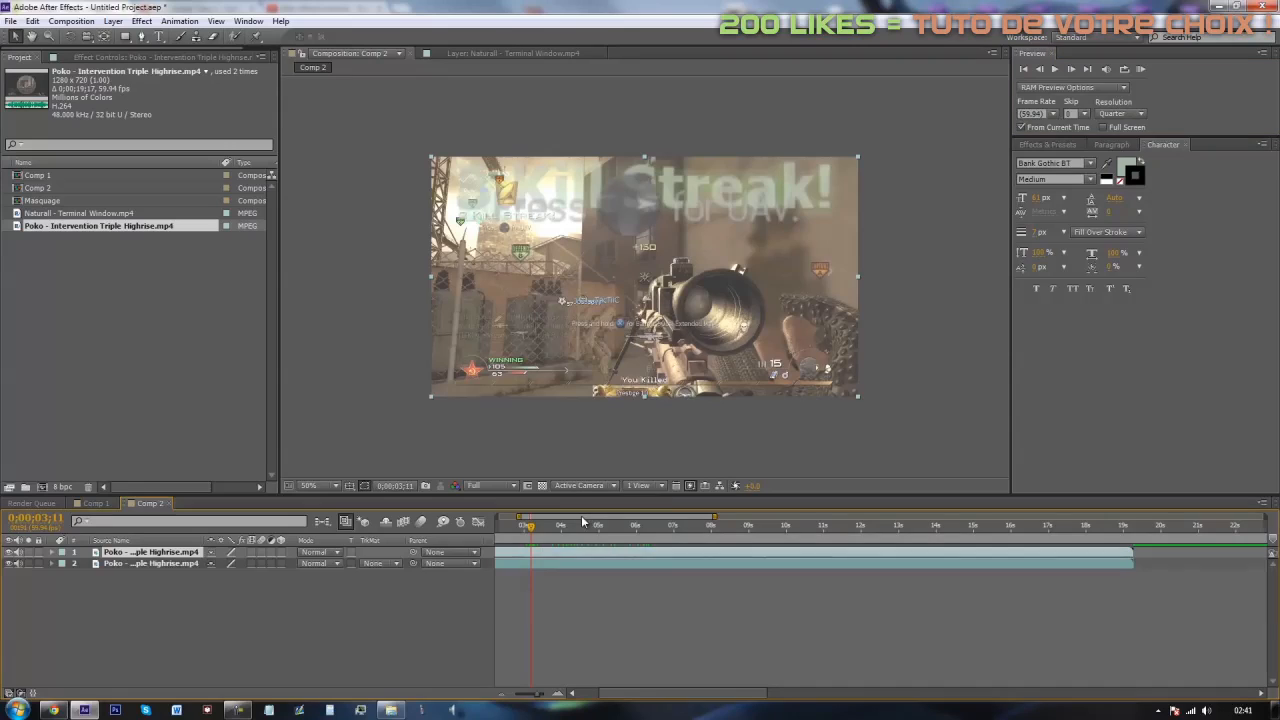
{"action": "key", "text": "ctrl+shift+d"}
{"action": "left_click", "coordinate": [517, 563]}
{"action": "key", "text": "Delete"}
Step: Split the upper copy at 0;00;03;28 and delete the part after the cut
{"action": "left_click_drag", "start_coordinate": [536, 526], "coordinate": [543, 569]}
{"action": "left_click", "coordinate": [544, 551]}
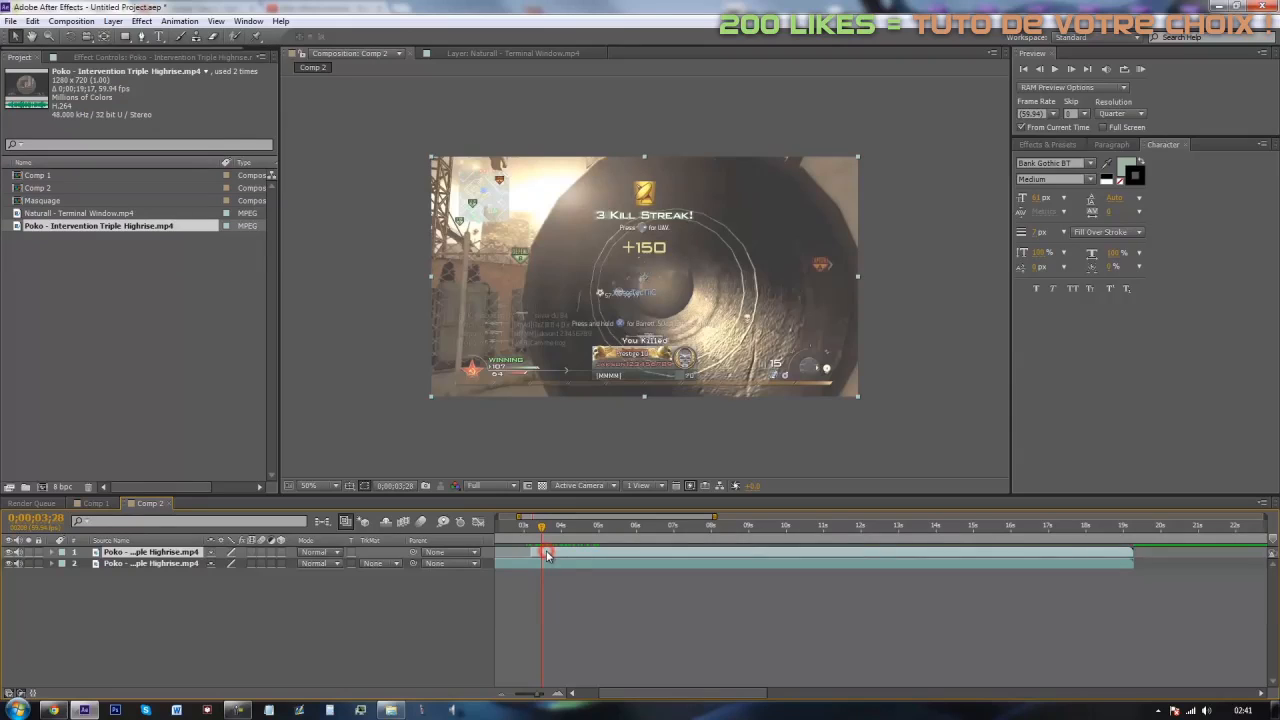
{"action": "key", "text": "ctrl+shift+d"}
{"action": "key", "text": "Delete"}
Step: Scrub through the short upper segment with the timeline magnified and examine how the kill streak text and +150 score appear
{"action": "left_click_drag", "start_coordinate": [543, 534], "coordinate": [658, 576]}
{"action": "left_click", "coordinate": [560, 695]}
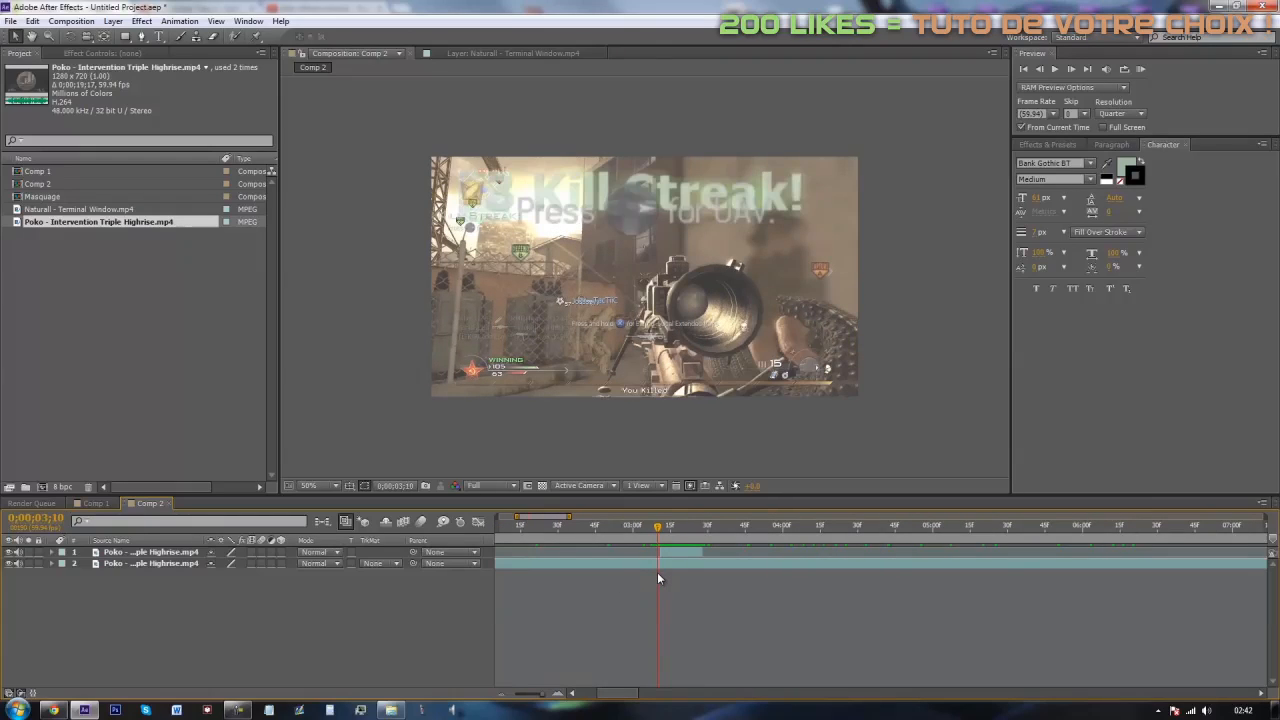
{"action": "left_click", "coordinate": [666, 548]}
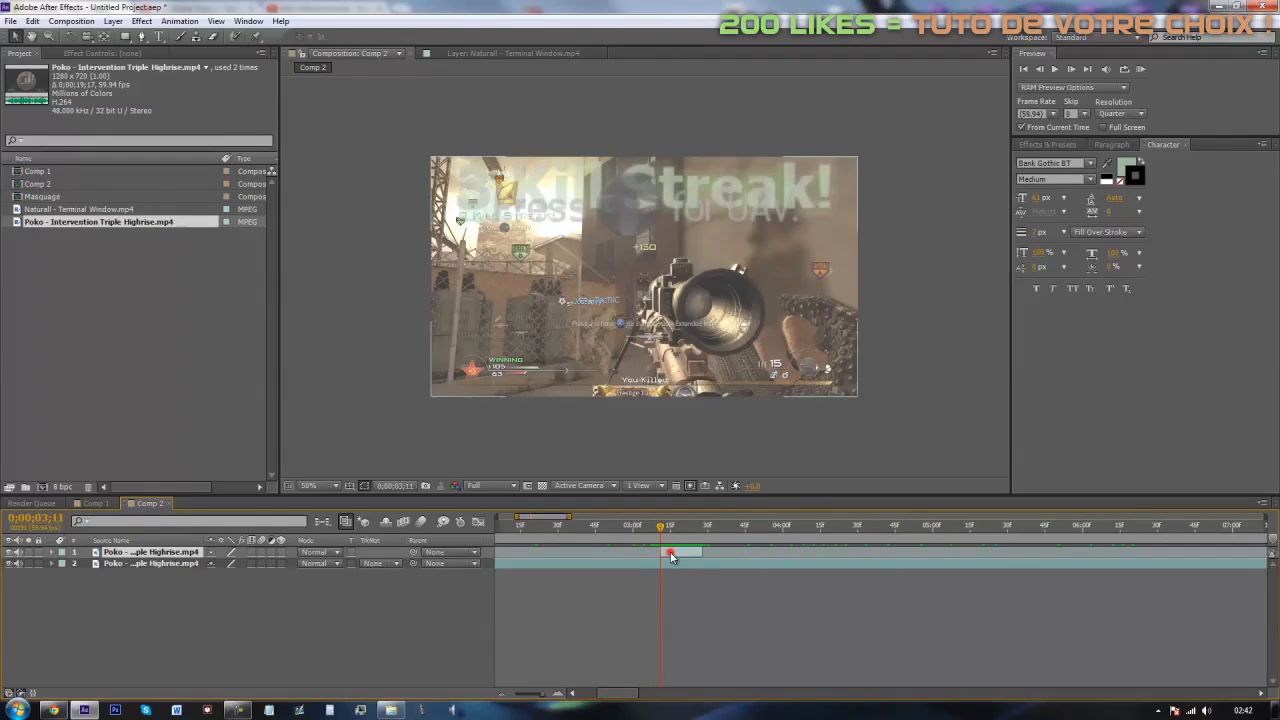
{"action": "mouse_move", "coordinate": [665, 543]}
{"action": "left_mouse_down"}
{"action": "mouse_move", "coordinate": [694, 540]}
{"action": "mouse_move", "coordinate": [645, 557]}
{"action": "mouse_move", "coordinate": [677, 555]}
{"action": "left_mouse_up"}
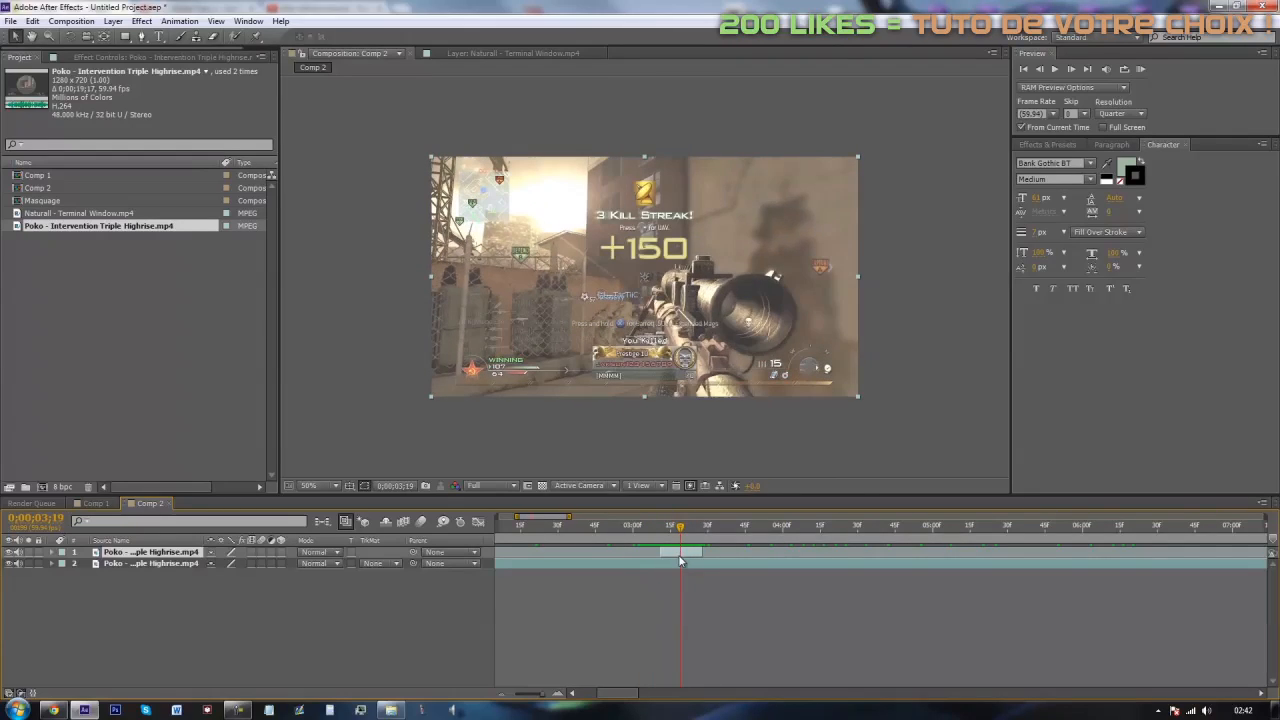
{"action": "right_click", "coordinate": [679, 555]}
{"action": "left_click", "coordinate": [655, 607]}
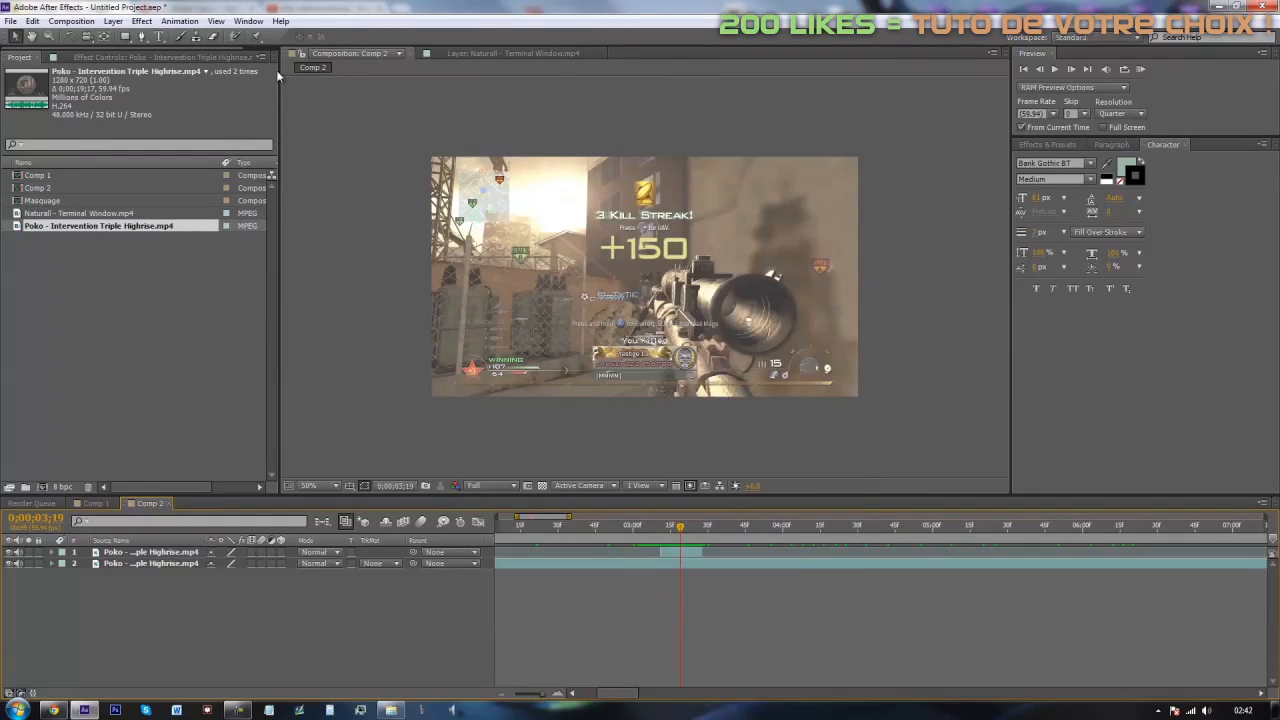
{"action": "left_click_drag", "start_coordinate": [676, 527], "coordinate": [661, 543]}
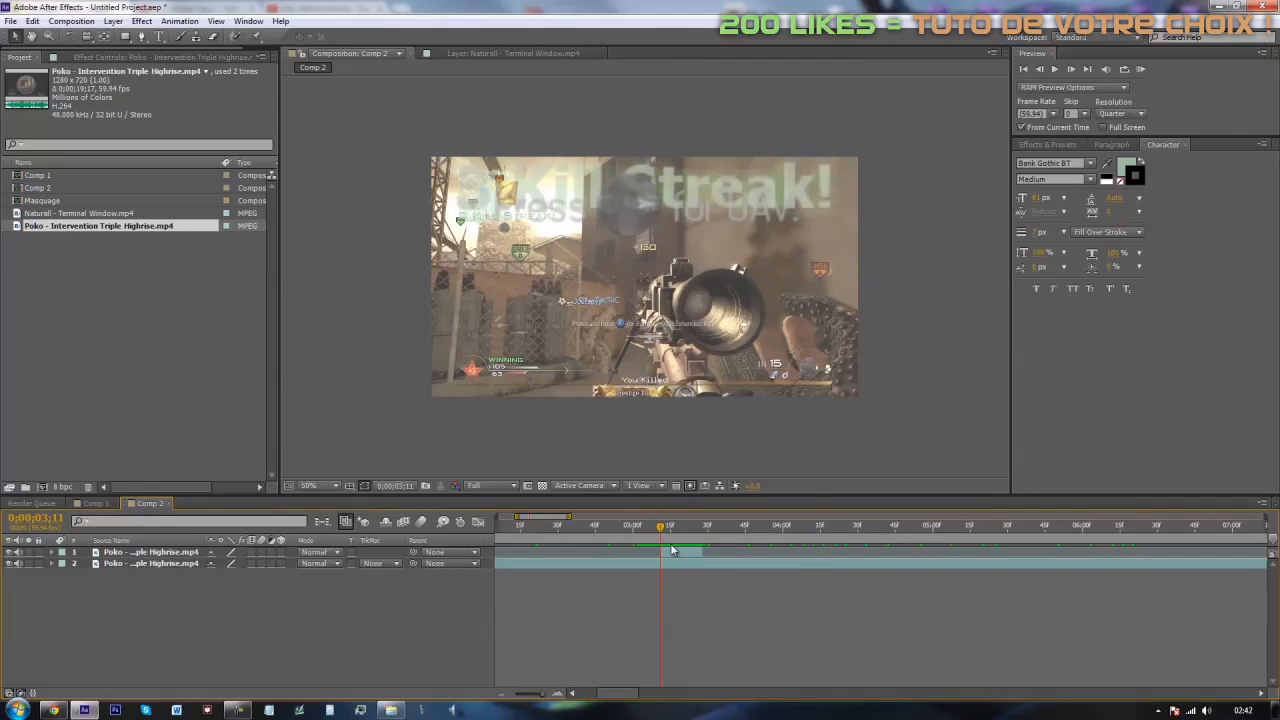
{"action": "right_click", "coordinate": [674, 556]}
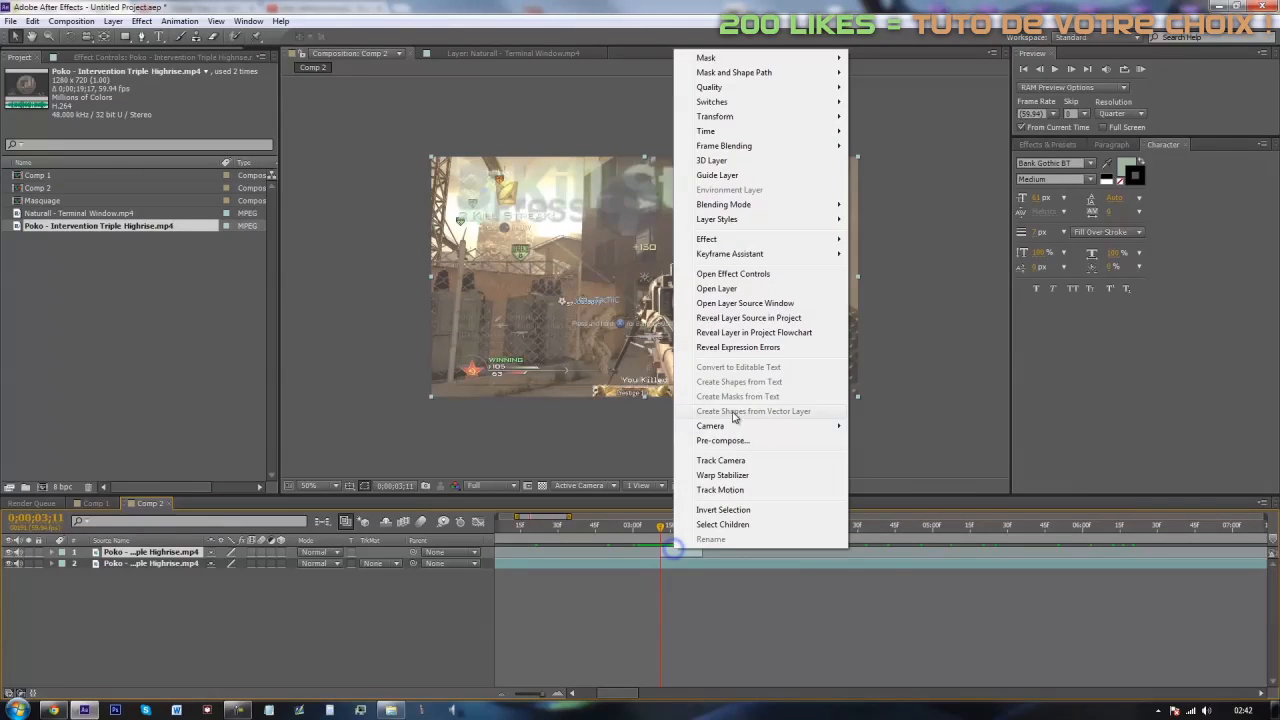
{"action": "left_click", "coordinate": [790, 654]}
{"action": "left_click_drag", "start_coordinate": [673, 541], "coordinate": [686, 538]}
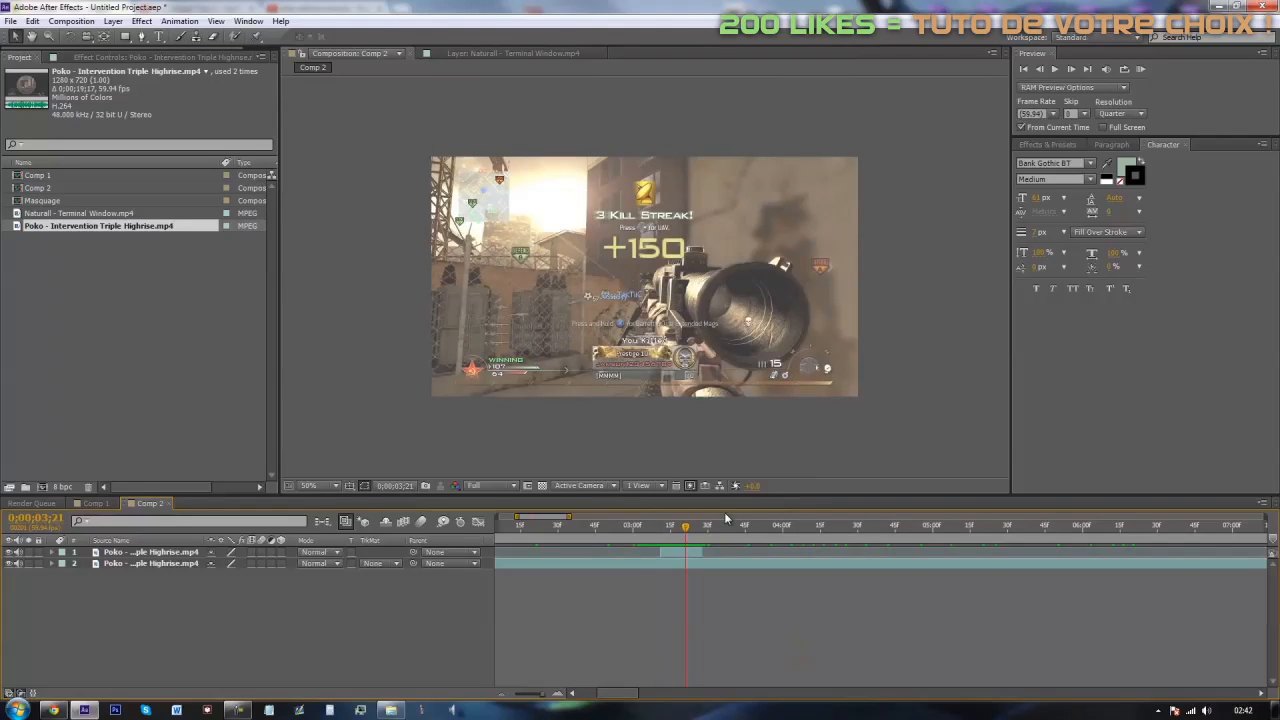
{"action": "left_click_drag", "start_coordinate": [686, 533], "coordinate": [671, 533]}
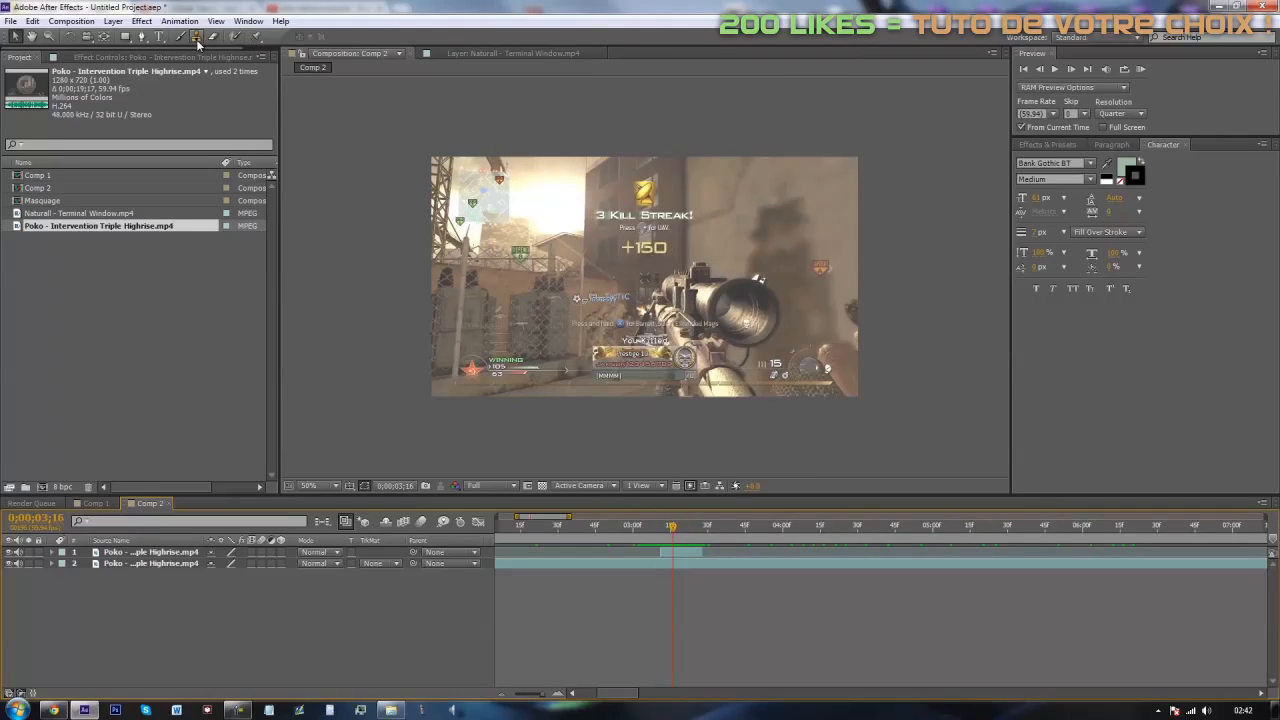
{"action": "left_click", "coordinate": [660, 533]}
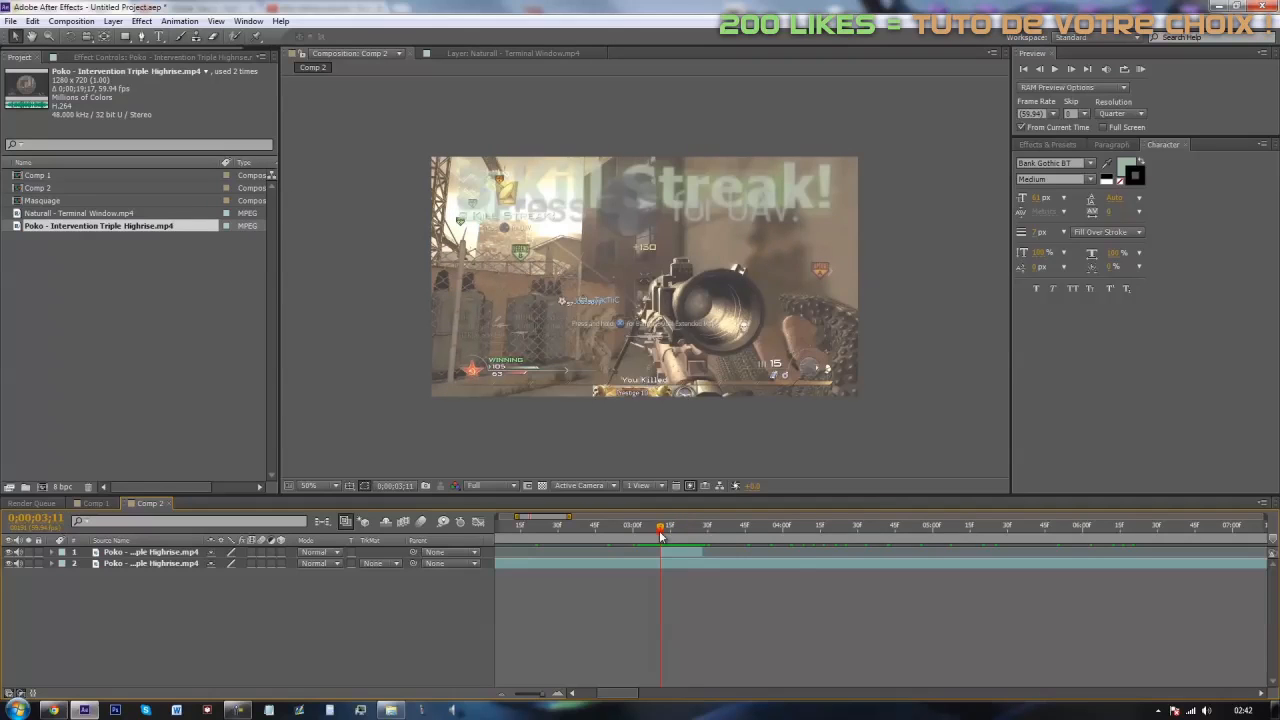
Step: Examine the +150 score in the upper segment at 100% magnification up to 0;00;03;23
{"action": "key", "text": "period"}
{"action": "left_click", "coordinate": [686, 561]}
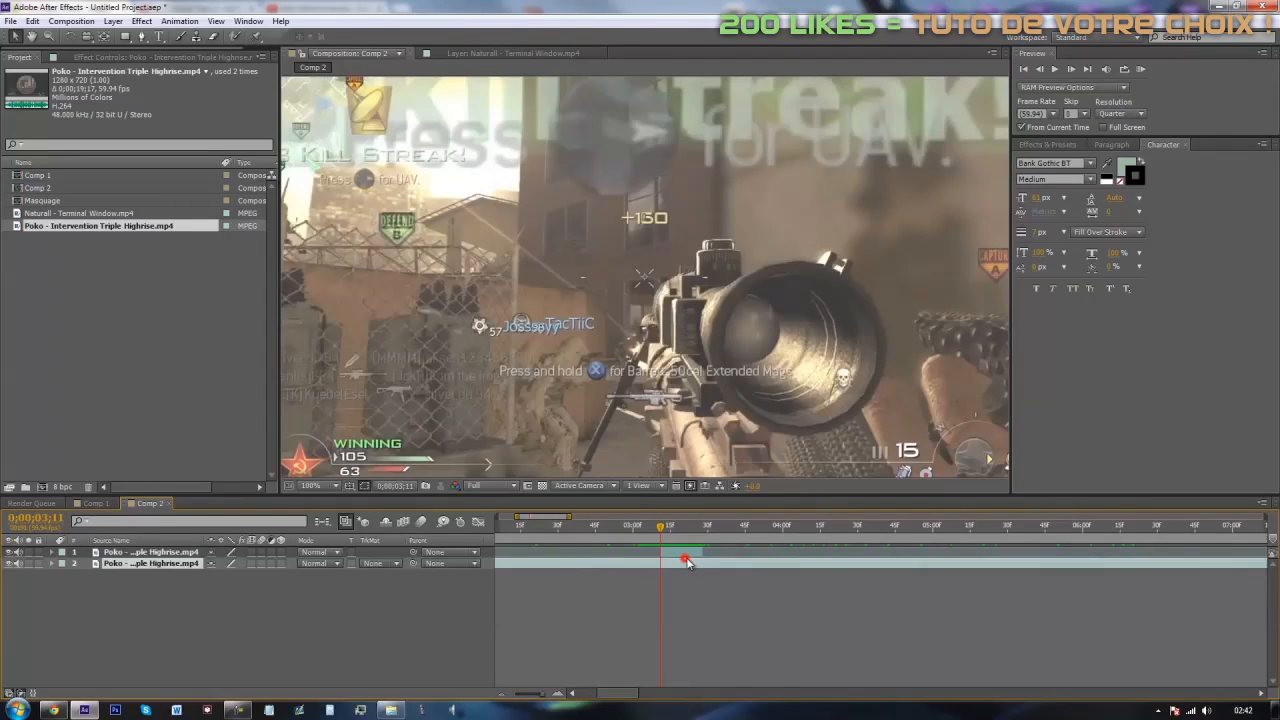
{"action": "left_click", "coordinate": [695, 550]}
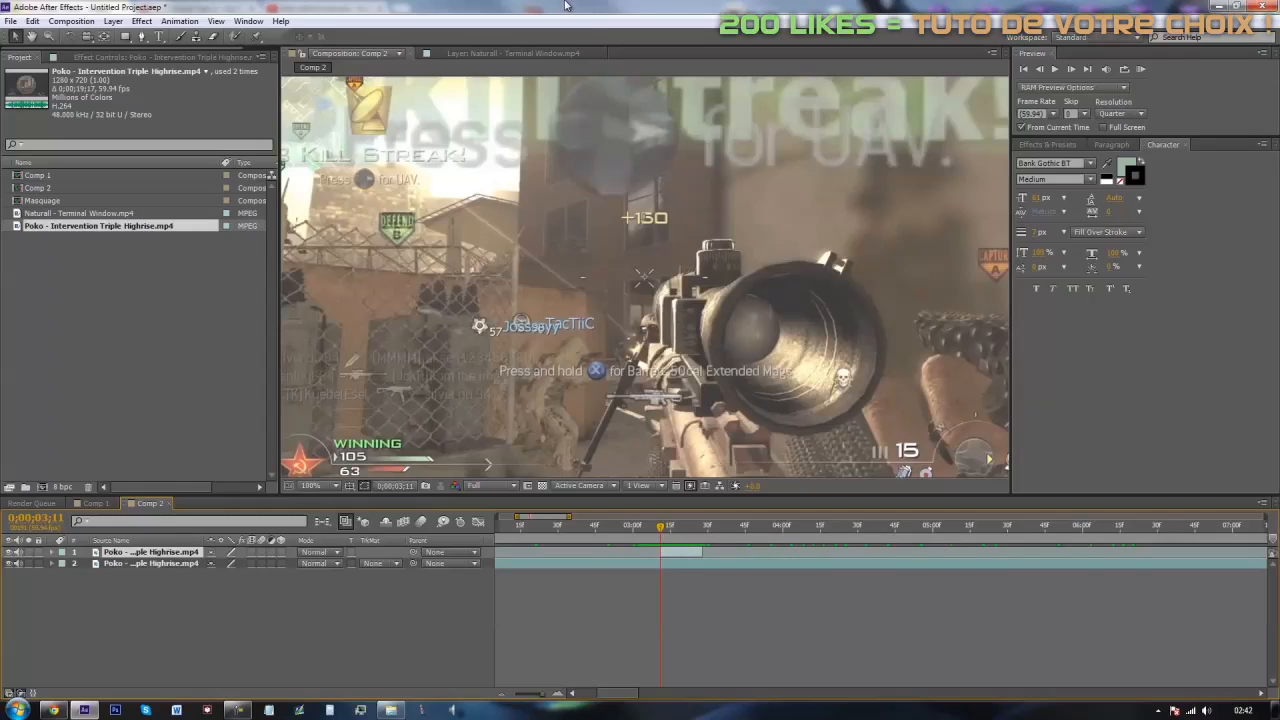
{"action": "left_click_drag", "start_coordinate": [659, 543], "coordinate": [683, 537]}
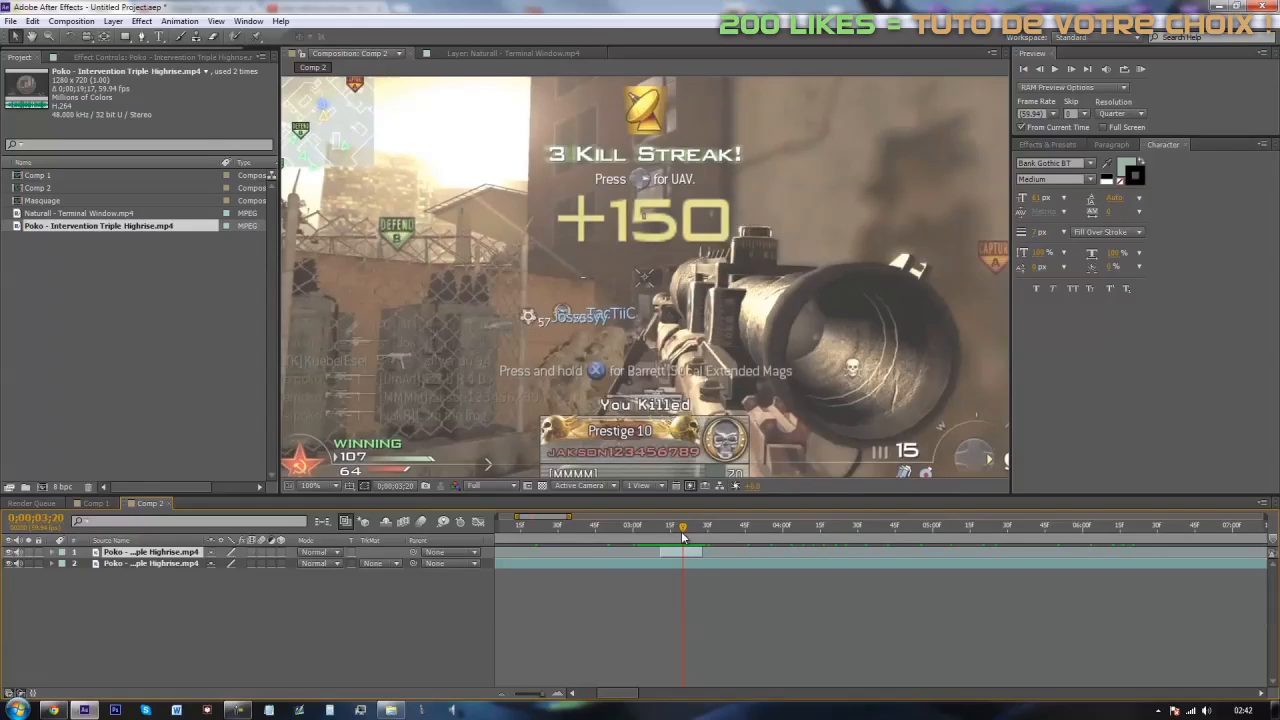
{"action": "mouse_move", "coordinate": [687, 536]}
{"action": "left_mouse_down"}
{"action": "mouse_move", "coordinate": [669, 538]}
{"action": "mouse_move", "coordinate": [682, 533]}
{"action": "left_mouse_up"}
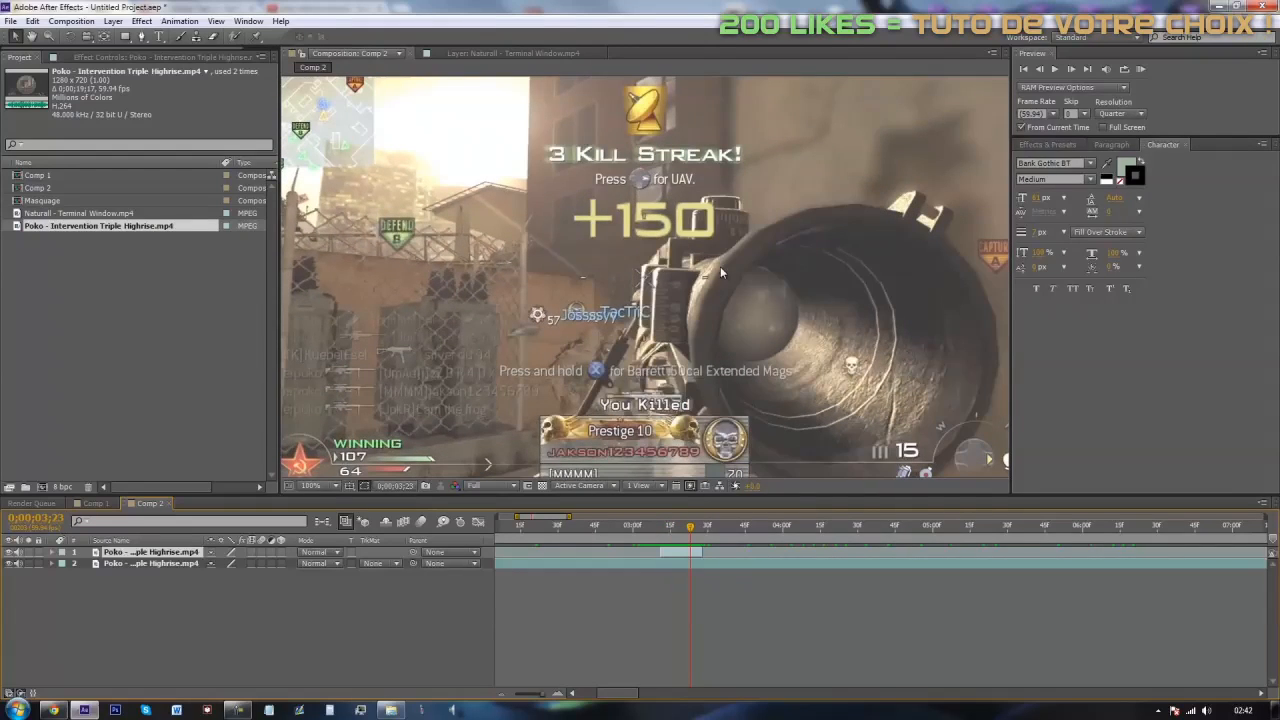
Step: Open the short upper segment as a layer and frame the +150 score at 200% on 0;00;03;18
{"action": "left_click", "coordinate": [660, 535]}
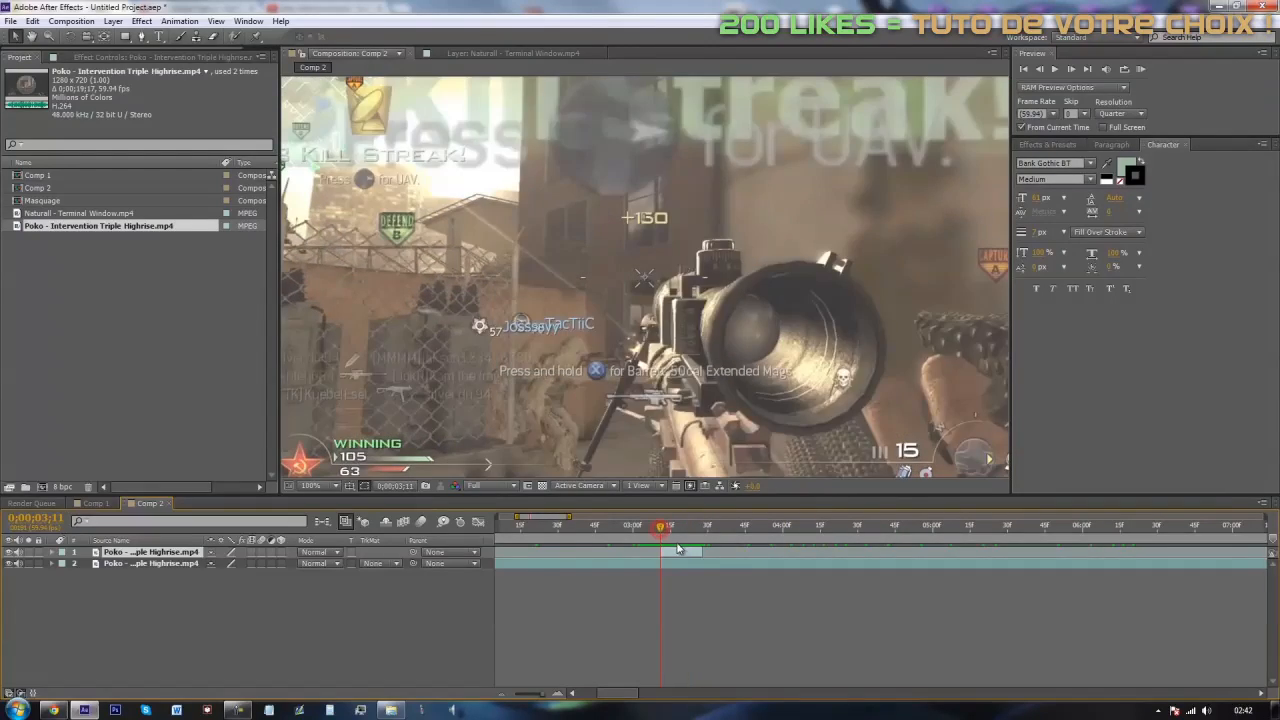
{"action": "right_click", "coordinate": [667, 550]}
{"action": "left_click", "coordinate": [718, 288]}
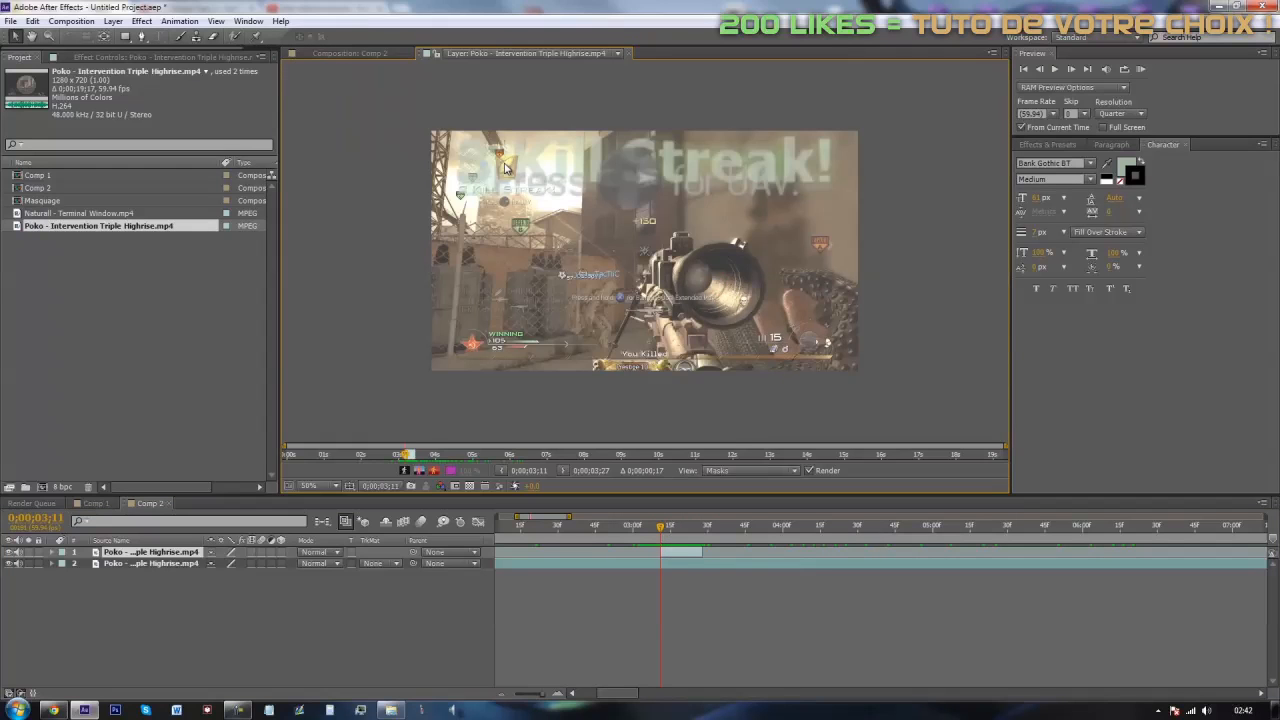
{"action": "scroll", "coordinate": [567, 194], "scroll_direction": "up", "scroll_amount": 2}
{"action": "scroll", "coordinate": [600, 230], "scroll_direction": "up", "scroll_amount": 2}
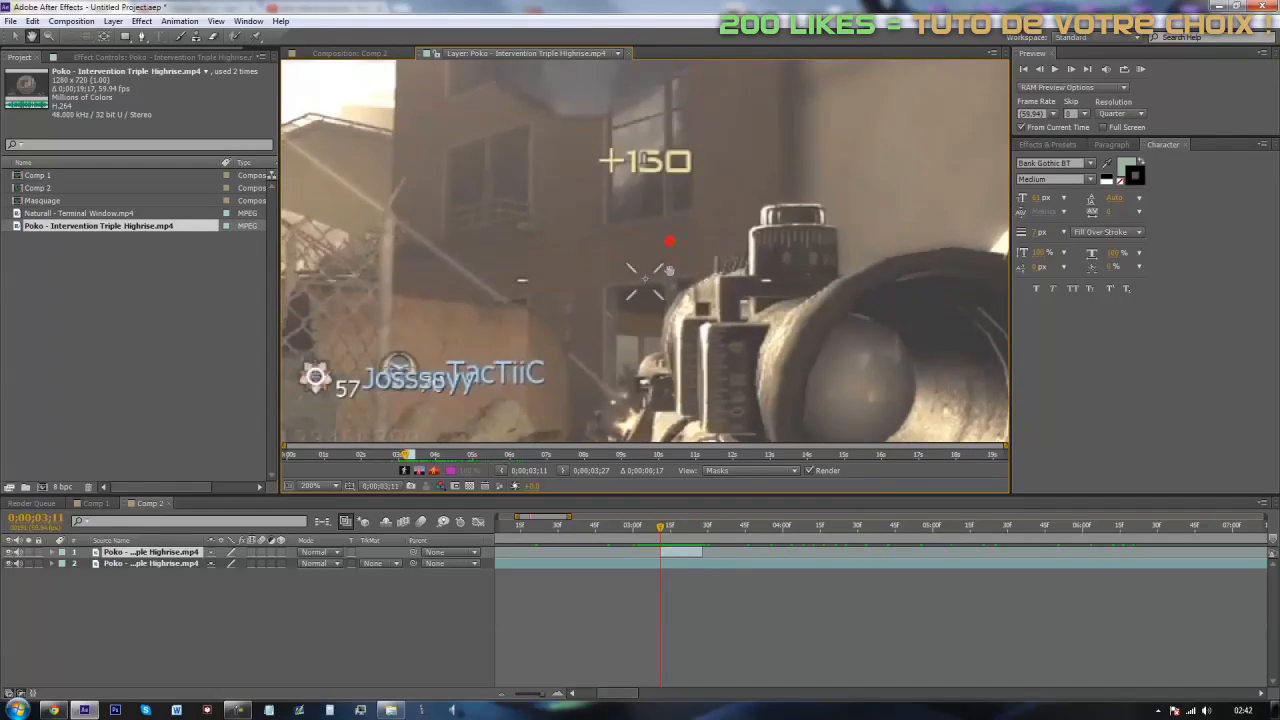
{"action": "left_click_drag", "start_coordinate": [665, 539], "coordinate": [677, 567]}
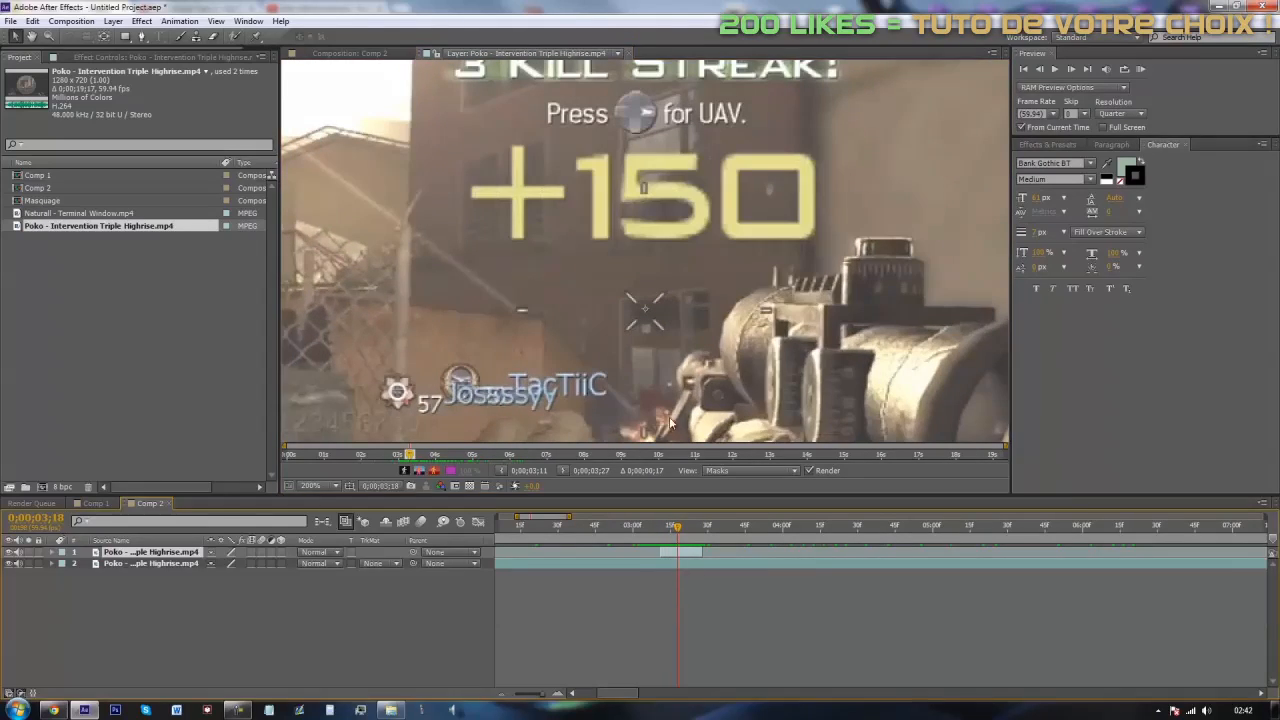
{"action": "scroll", "coordinate": [668, 281], "scroll_direction": "down", "scroll_amount": 1}
{"action": "scroll", "coordinate": [663, 270], "scroll_direction": "up", "scroll_amount": 1}
{"action": "key", "text": "h"}
{"action": "left_click_drag", "start_coordinate": [666, 228], "coordinate": [636, 258]}
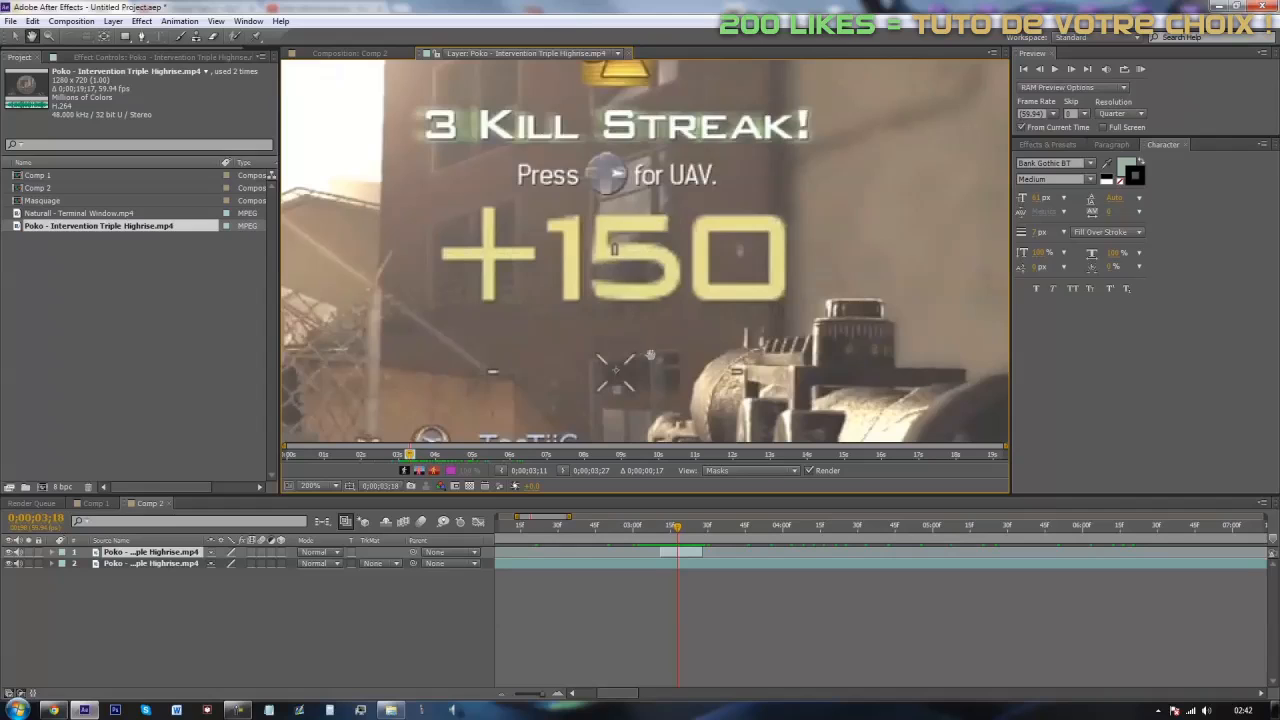
{"action": "left_click_drag", "start_coordinate": [650, 355], "coordinate": [654, 345]}
{"action": "key", "text": "v"}
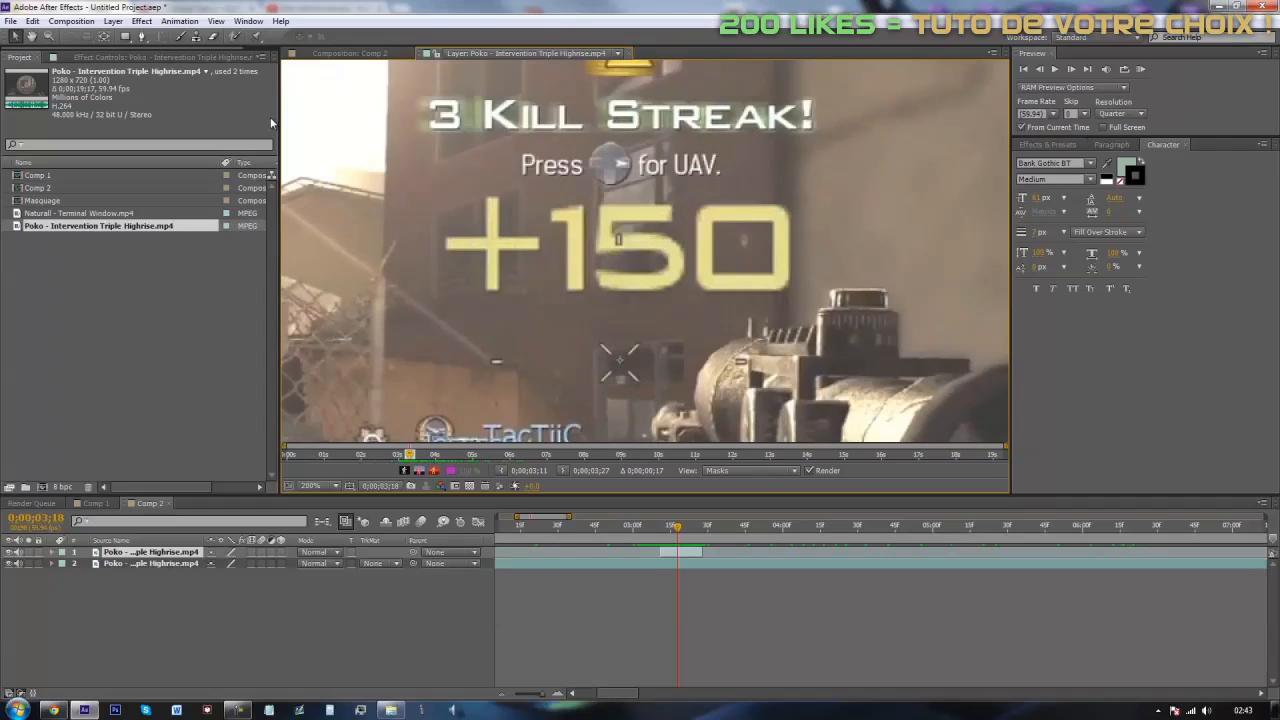
Step: Use the Clone Stamp tool to cover most of the plus sign of +150 with the surrounding wall texture
{"action": "left_click", "coordinate": [196, 36]}
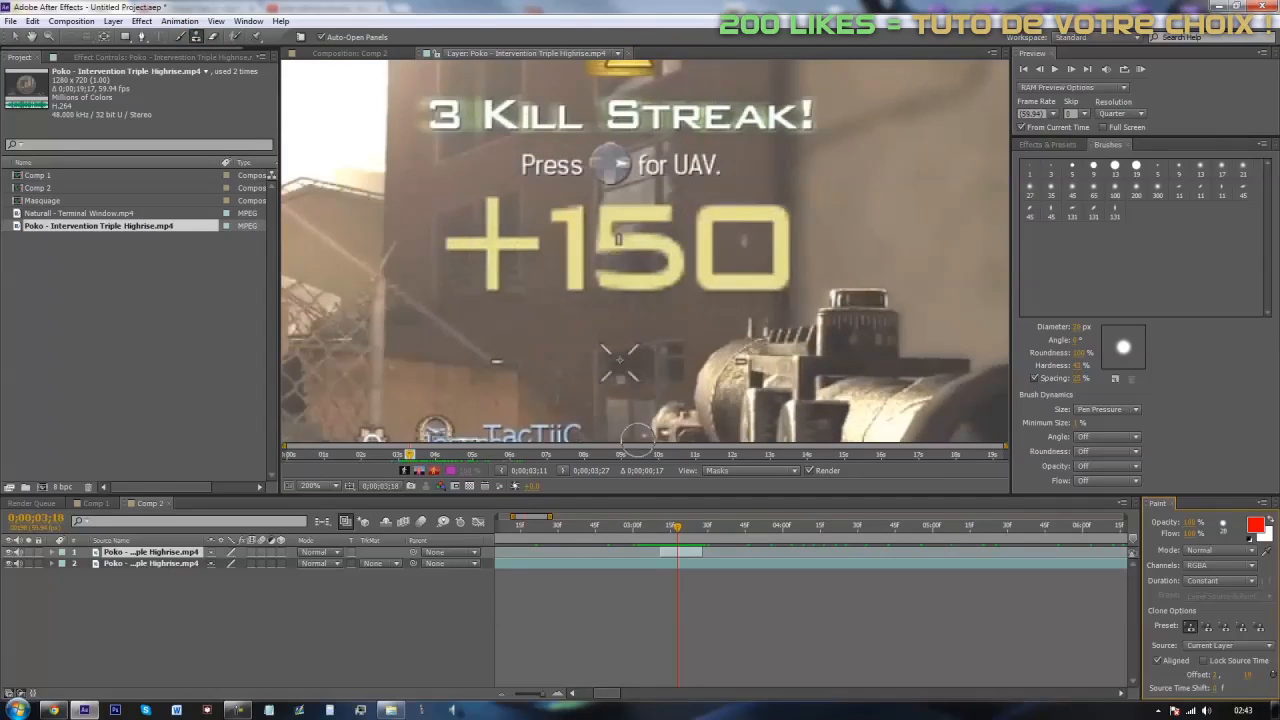
{"action": "right_click", "coordinate": [665, 556]}
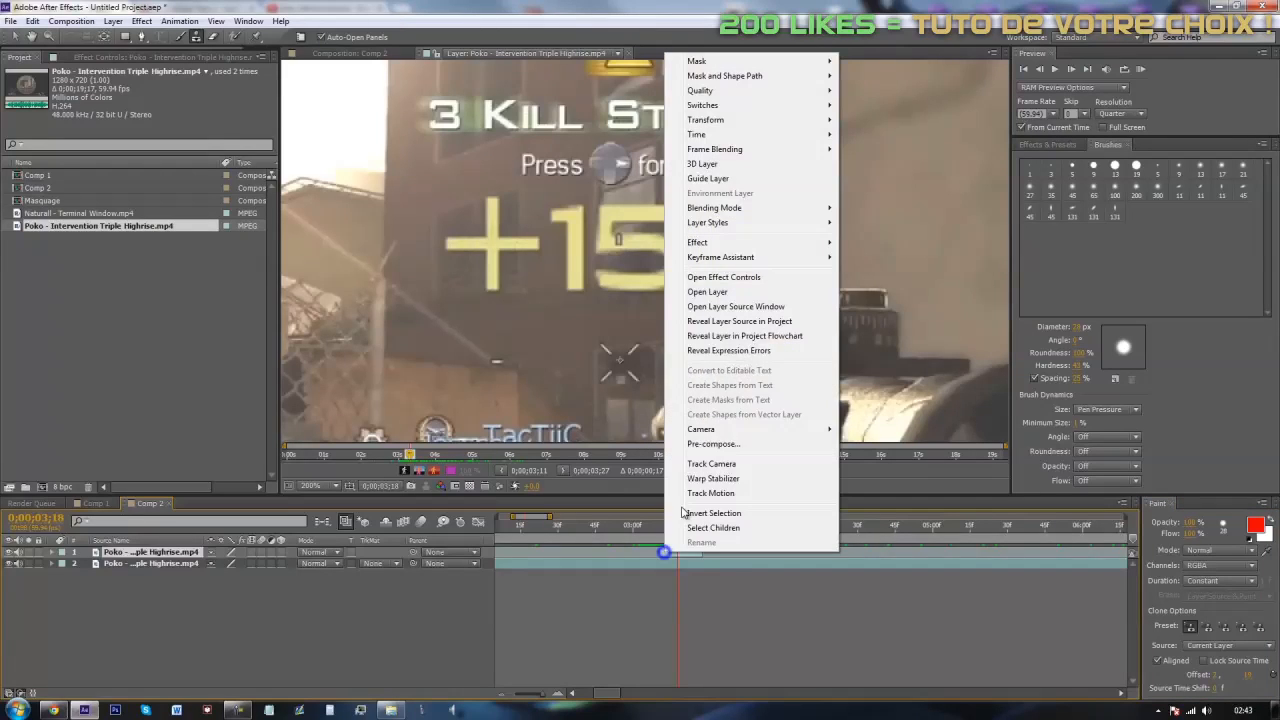
{"action": "left_click", "coordinate": [811, 615]}
{"action": "left_click", "coordinate": [695, 555]}
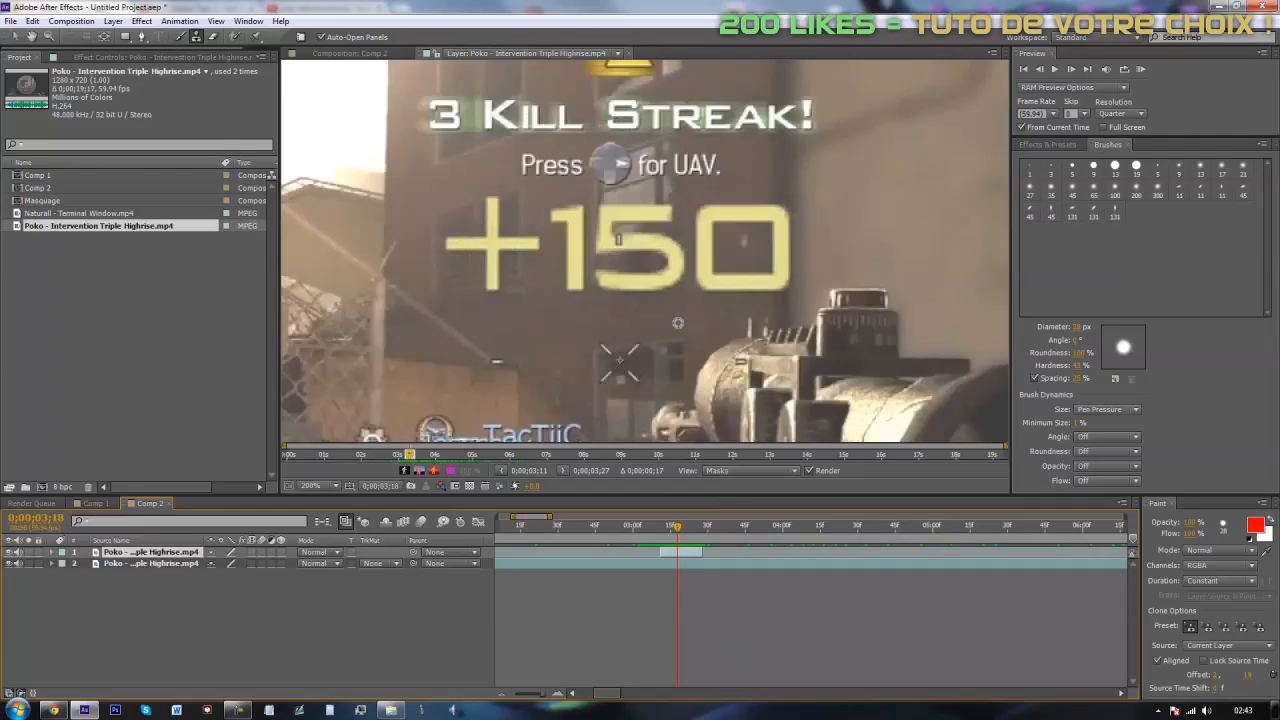
{"action": "left_click_drag", "start_coordinate": [540, 320], "coordinate": [492, 266]}
{"action": "mouse_move", "coordinate": [499, 195]}
{"action": "left_mouse_down"}
{"action": "mouse_move", "coordinate": [484, 233]}
{"action": "mouse_move", "coordinate": [470, 217]}
{"action": "mouse_move", "coordinate": [484, 220]}
{"action": "mouse_move", "coordinate": [447, 216]}
{"action": "mouse_move", "coordinate": [470, 246]}
{"action": "left_mouse_up"}
{"action": "left_click", "coordinate": [460, 264]}
{"action": "left_click", "coordinate": [455, 282], "text": "alt"}
{"action": "mouse_move", "coordinate": [476, 246]}
{"action": "left_mouse_down"}
{"action": "mouse_move", "coordinate": [500, 224]}
{"action": "mouse_move", "coordinate": [488, 242]}
{"action": "mouse_move", "coordinate": [508, 244]}
{"action": "mouse_move", "coordinate": [542, 212]}
{"action": "mouse_move", "coordinate": [520, 266]}
{"action": "left_mouse_up"}
{"action": "left_click", "coordinate": [483, 207], "text": "alt"}
{"action": "left_click", "coordinate": [532, 231], "text": "alt"}
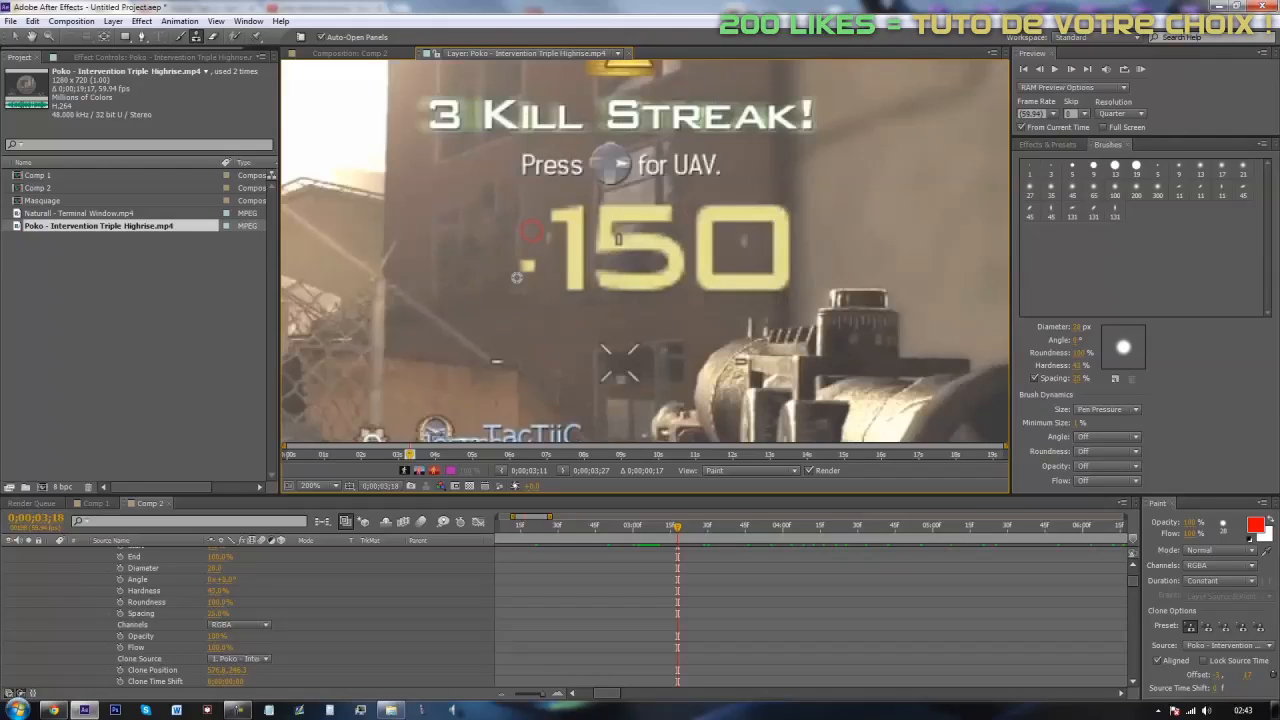
Step: Clone wall texture over the remaining fragment of the plus sign and the left side of the digit 1
{"action": "left_click", "coordinate": [538, 293], "text": "alt"}
{"action": "left_click", "coordinate": [532, 267]}
{"action": "left_click", "coordinate": [528, 244], "text": "alt"}
{"action": "left_click", "coordinate": [554, 223]}
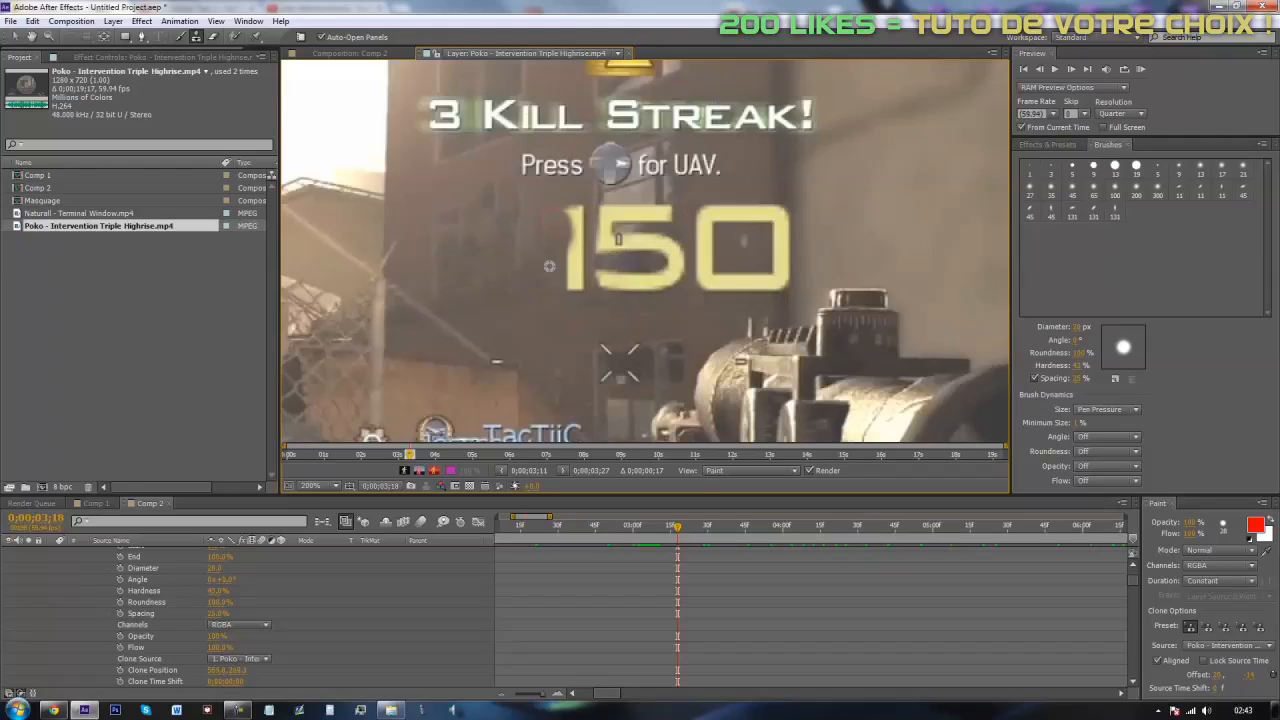
{"action": "left_click_drag", "start_coordinate": [561, 301], "coordinate": [569, 262]}
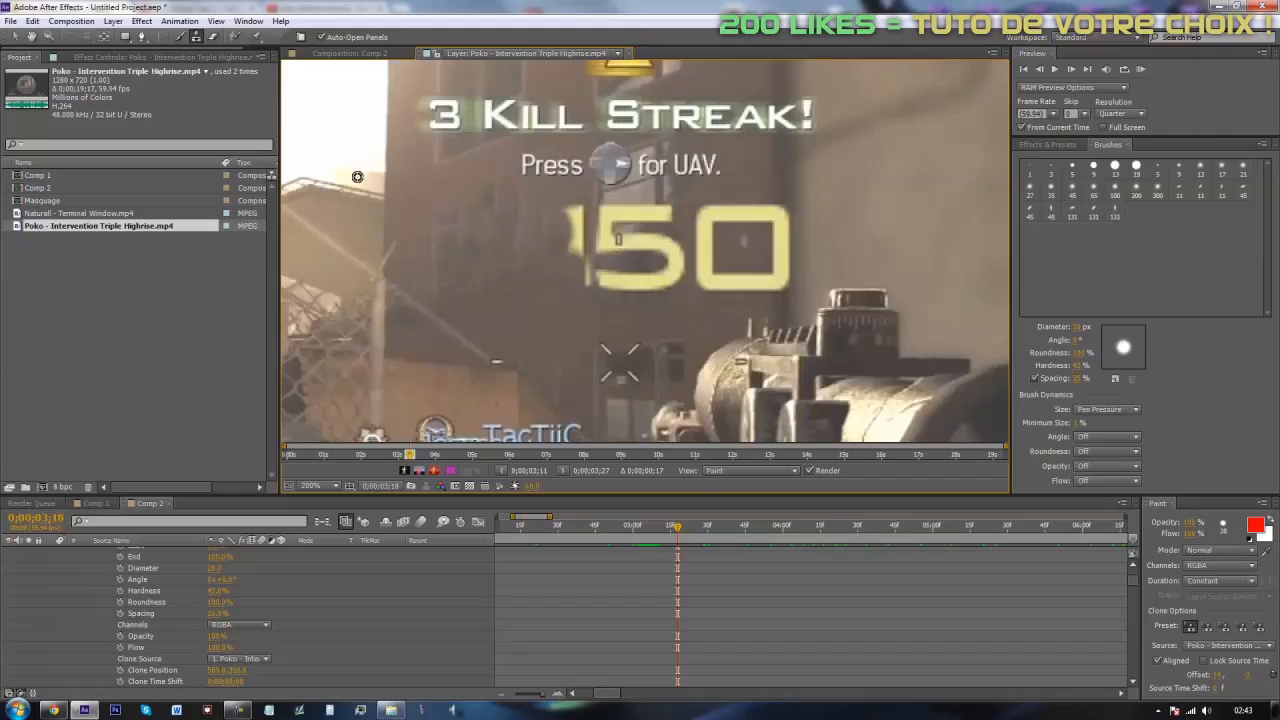
Step: Try cloning the bright sky over the digit 5, and undo that stroke
{"action": "left_click", "coordinate": [348, 122], "text": "alt"}
{"action": "mouse_move", "coordinate": [609, 237]}
{"action": "left_mouse_down"}
{"action": "mouse_move", "coordinate": [658, 253]}
{"action": "mouse_move", "coordinate": [601, 243]}
{"action": "left_mouse_up"}
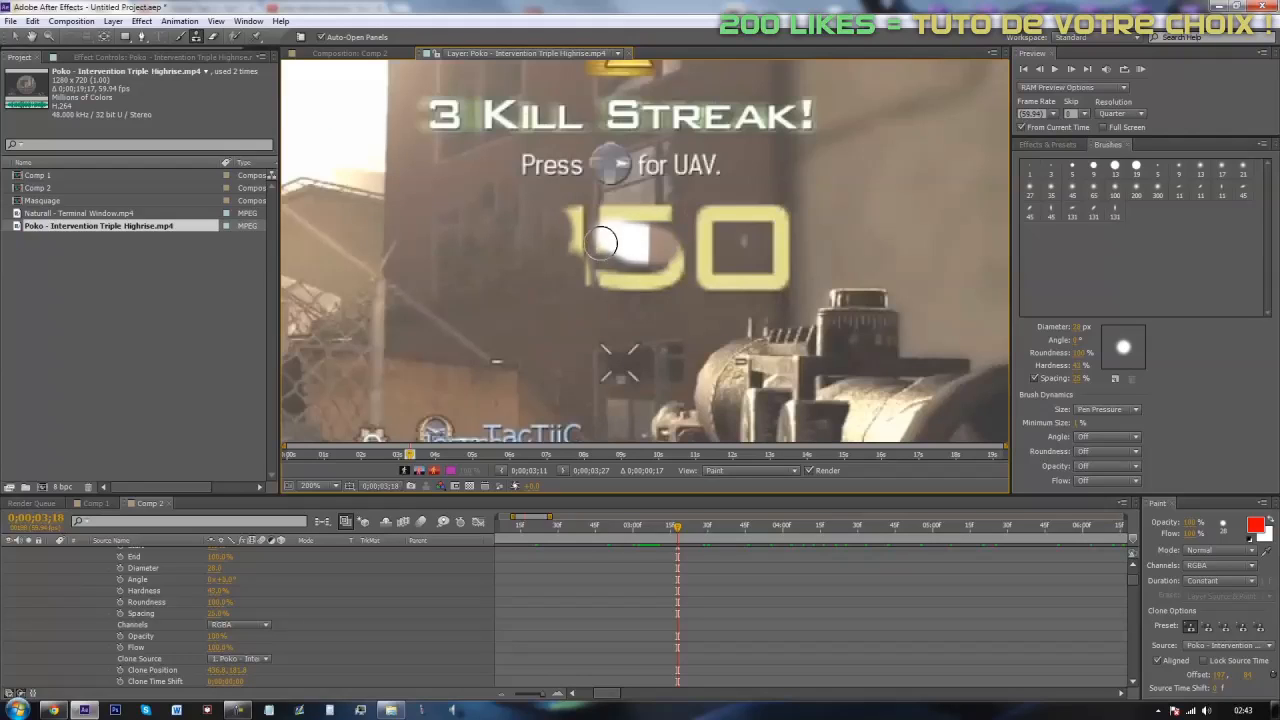
{"action": "key", "text": "ctrl+z"}
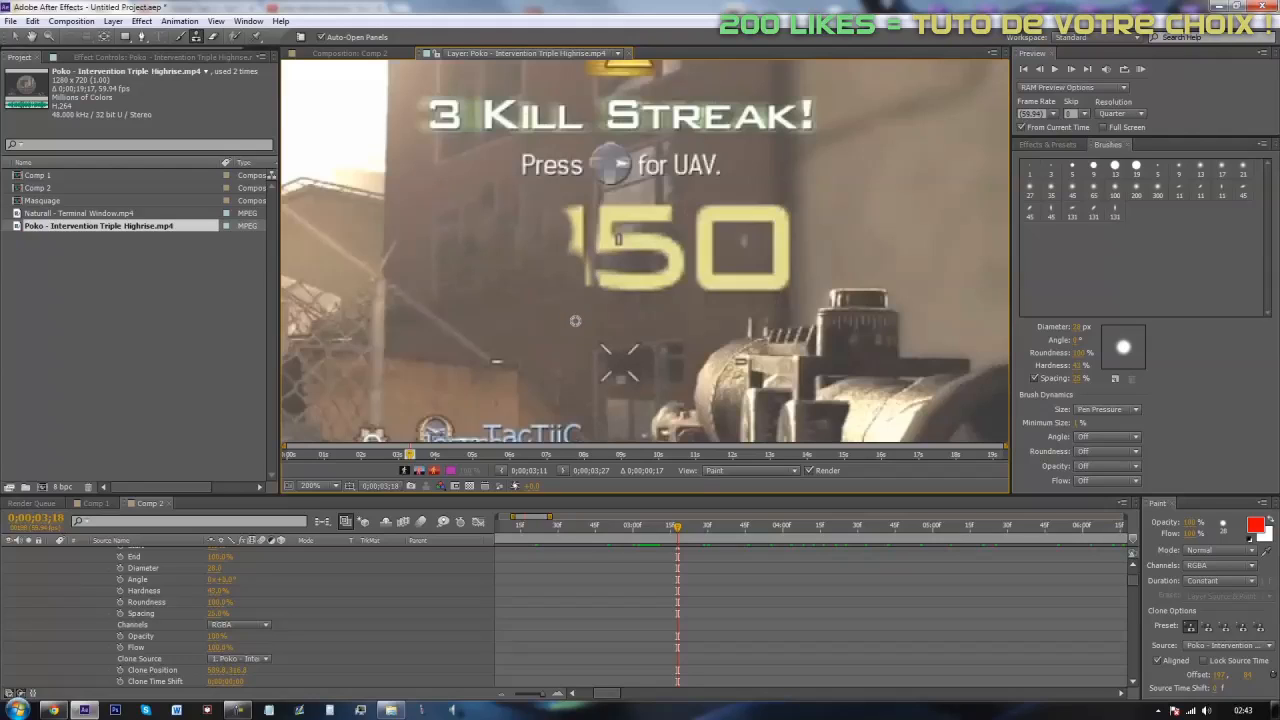
Step: Clone wall texture over the rest of the digit 1 and the lower, left and upper parts of the 5
{"action": "left_click_drag", "start_coordinate": [593, 290], "coordinate": [578, 242]}
{"action": "left_click", "coordinate": [571, 221]}
{"action": "left_click", "coordinate": [619, 325], "text": "alt"}
{"action": "left_click_drag", "start_coordinate": [604, 282], "coordinate": [676, 293]}
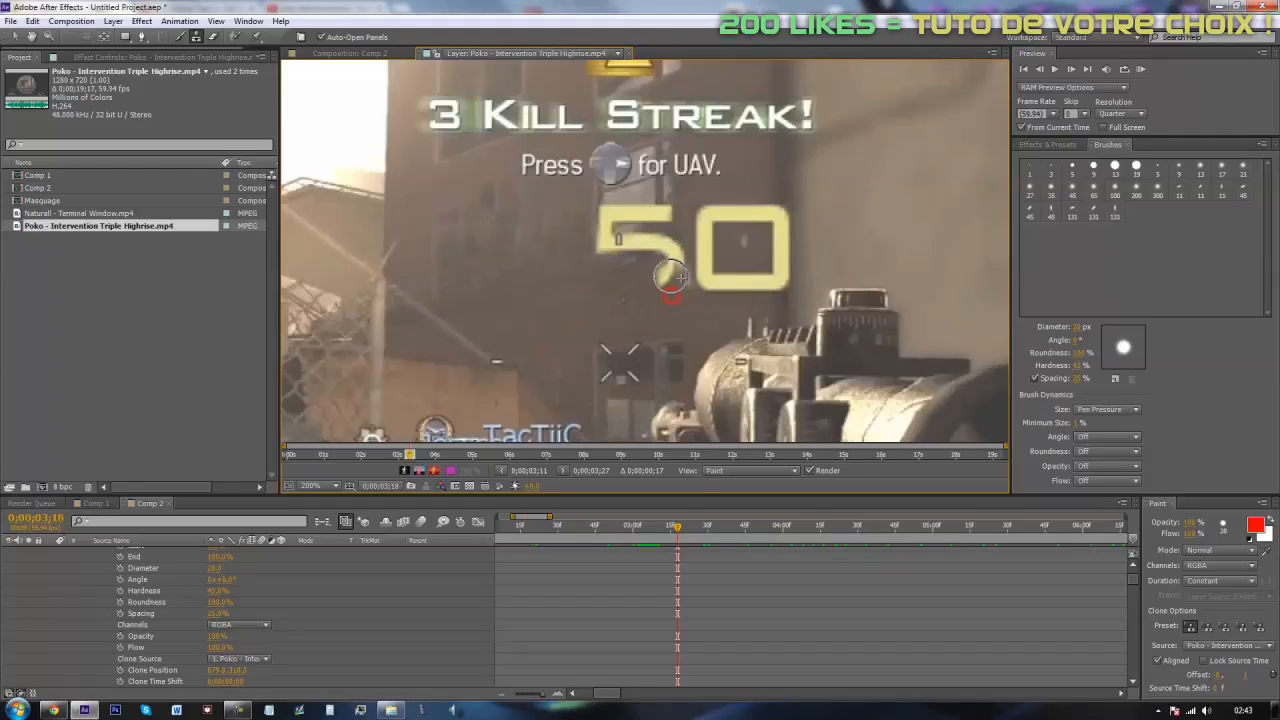
{"action": "mouse_move", "coordinate": [608, 258]}
{"action": "left_mouse_down"}
{"action": "mouse_move", "coordinate": [574, 209]}
{"action": "mouse_move", "coordinate": [606, 215]}
{"action": "mouse_move", "coordinate": [599, 232]}
{"action": "mouse_move", "coordinate": [604, 218]}
{"action": "mouse_move", "coordinate": [626, 259]}
{"action": "mouse_move", "coordinate": [601, 260]}
{"action": "mouse_move", "coordinate": [611, 226]}
{"action": "left_mouse_up"}
{"action": "left_click", "coordinate": [621, 214]}
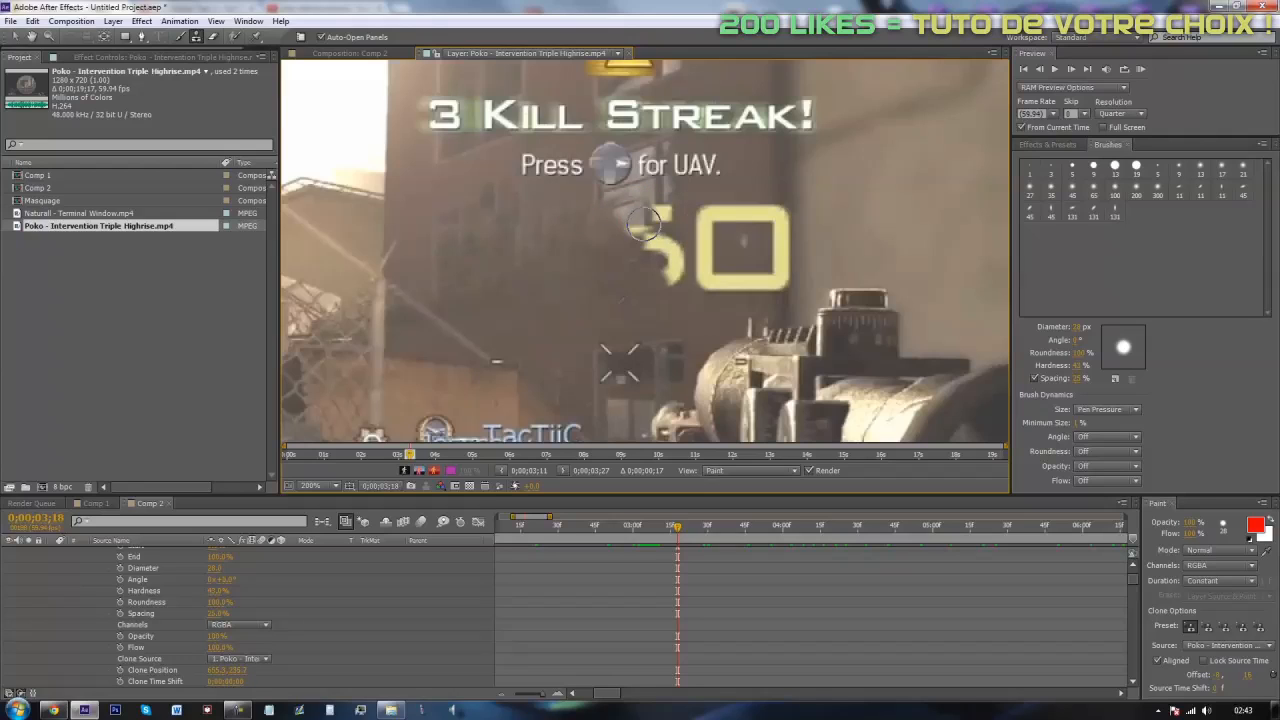
{"action": "left_click", "coordinate": [669, 212]}
{"action": "left_click", "coordinate": [634, 217]}
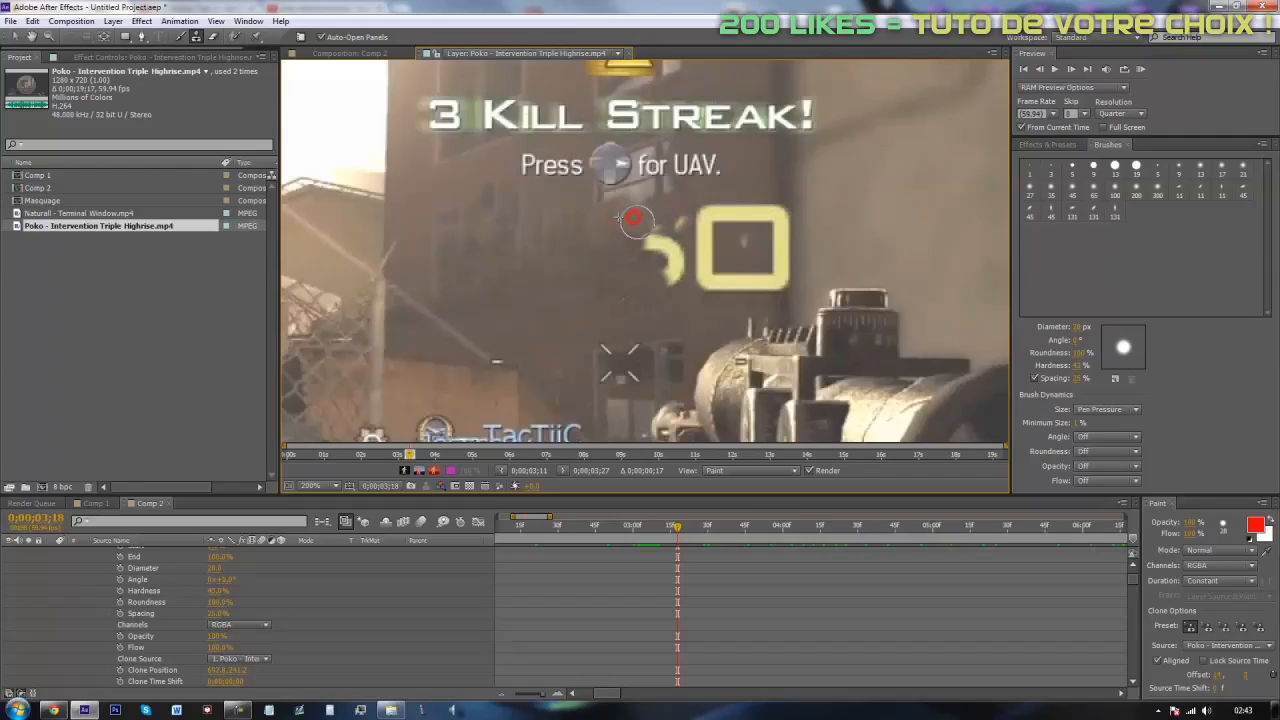
Step: Clone wall texture over the remaining curve of the digit 5
{"action": "left_click", "coordinate": [616, 271], "text": "alt"}
{"action": "left_click", "coordinate": [647, 242]}
{"action": "left_click", "coordinate": [666, 243]}
{"action": "left_click", "coordinate": [674, 263]}
{"action": "mouse_move", "coordinate": [672, 269]}
{"action": "left_mouse_down"}
{"action": "mouse_move", "coordinate": [677, 240]}
{"action": "mouse_move", "coordinate": [674, 254]}
{"action": "left_mouse_up"}
Step: Clone wall texture over the last remnants of the digit 5 and the left side and upper-left corner of the 0
{"action": "left_click", "coordinate": [644, 261], "text": "alt"}
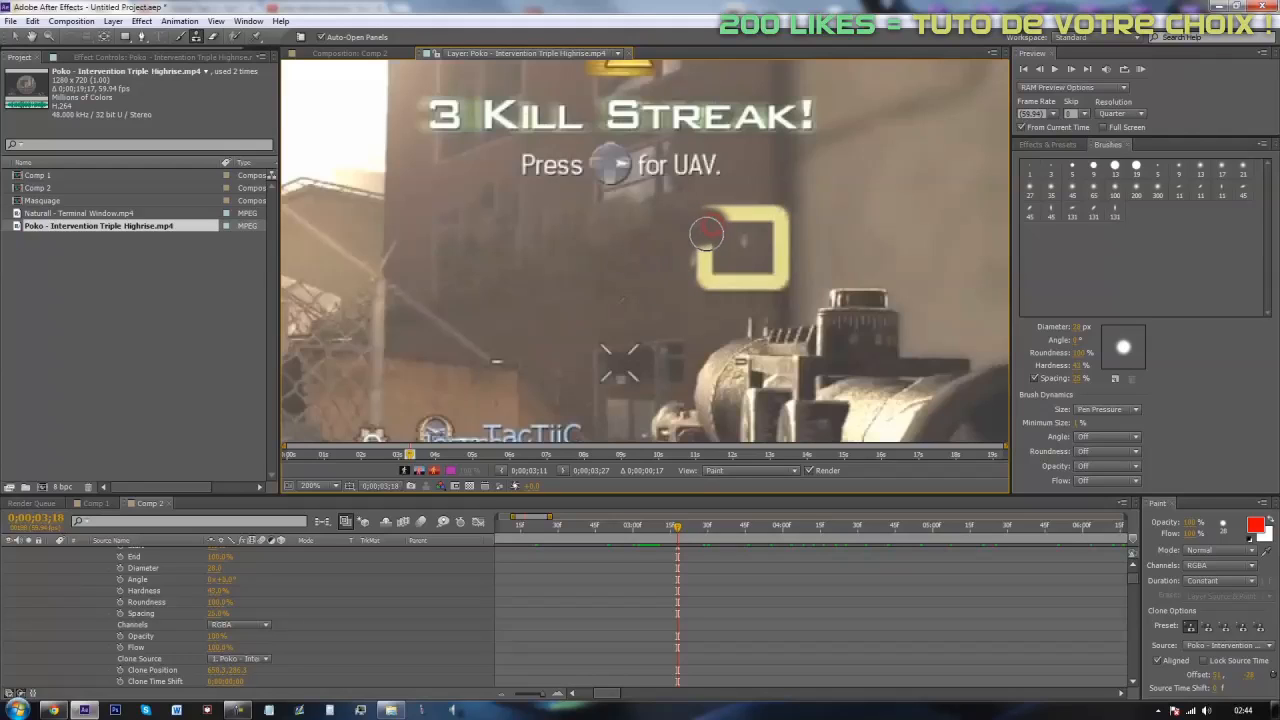
{"action": "mouse_move", "coordinate": [700, 251]}
{"action": "left_mouse_down"}
{"action": "mouse_move", "coordinate": [689, 260]}
{"action": "mouse_move", "coordinate": [723, 283]}
{"action": "left_mouse_up"}
{"action": "left_click", "coordinate": [667, 298], "text": "alt"}
{"action": "left_click", "coordinate": [741, 183], "text": "alt"}
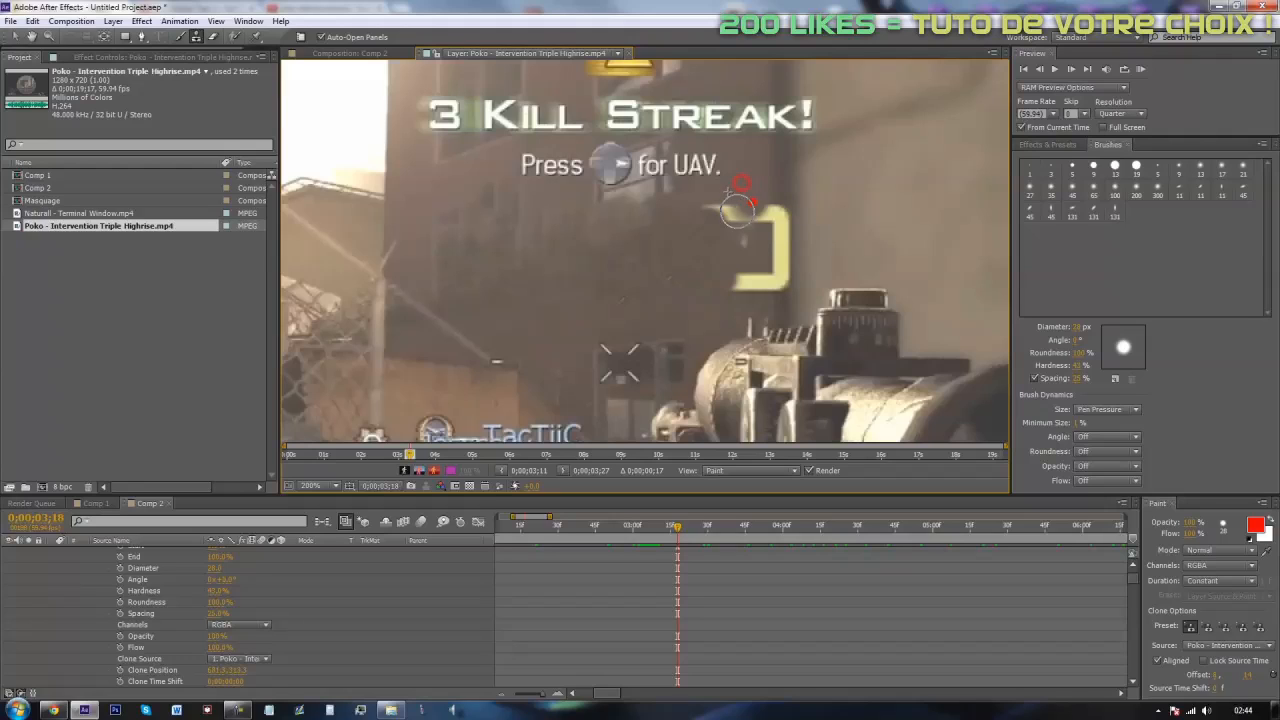
{"action": "left_click", "coordinate": [705, 212], "text": "alt"}
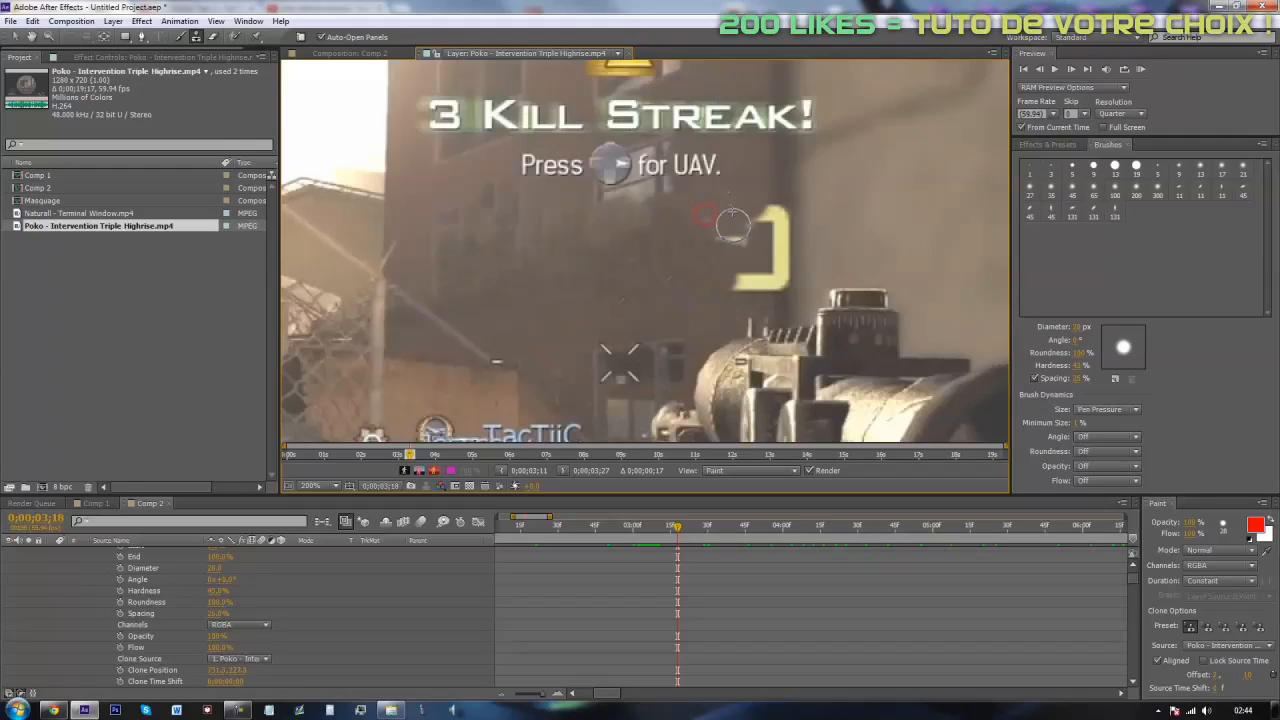
Step: Clone wall texture over the rest of the upper stroke and the lower stroke of the digit 0
{"action": "left_click", "coordinate": [753, 184], "text": "alt"}
{"action": "left_click", "coordinate": [741, 196], "text": "alt"}
{"action": "left_click", "coordinate": [760, 198], "text": "alt"}
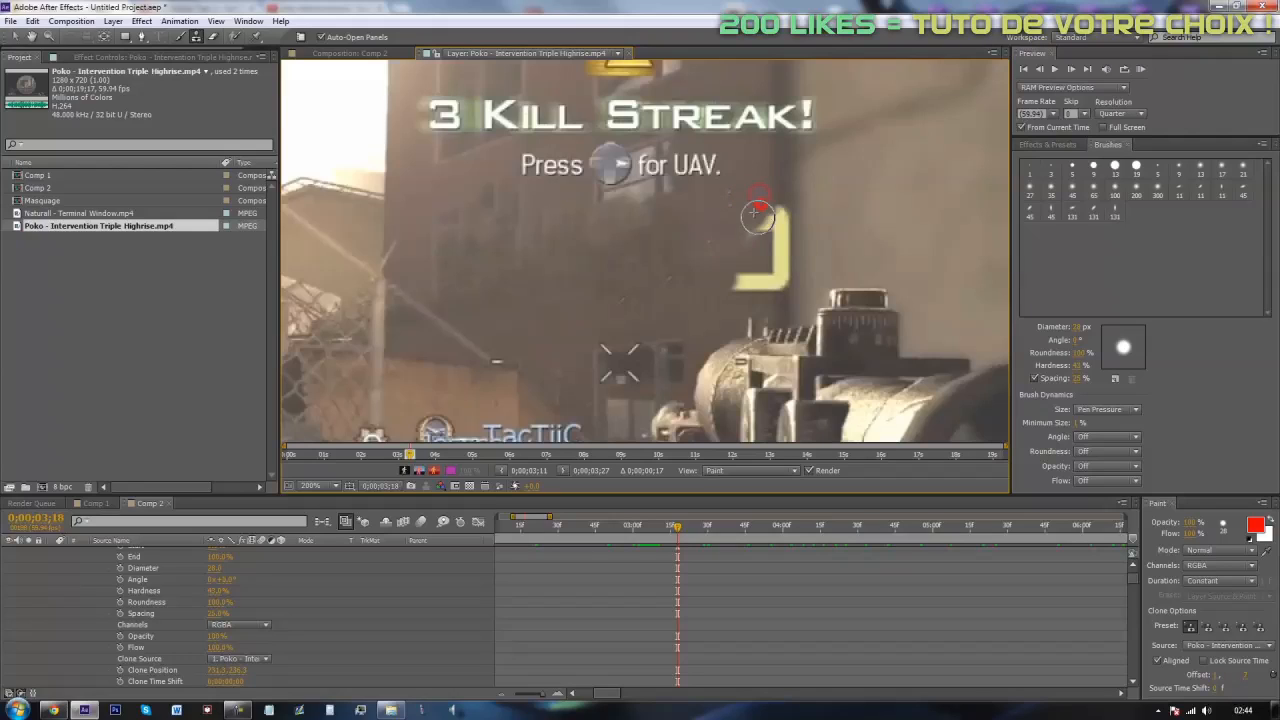
{"action": "mouse_move", "coordinate": [753, 226]}
{"action": "left_mouse_down"}
{"action": "mouse_move", "coordinate": [735, 299]}
{"action": "mouse_move", "coordinate": [750, 257]}
{"action": "mouse_move", "coordinate": [755, 298]}
{"action": "left_mouse_up"}
{"action": "left_click", "coordinate": [753, 225], "text": "alt"}
{"action": "left_click", "coordinate": [756, 220], "text": "alt"}
{"action": "left_click", "coordinate": [751, 255], "text": "alt"}
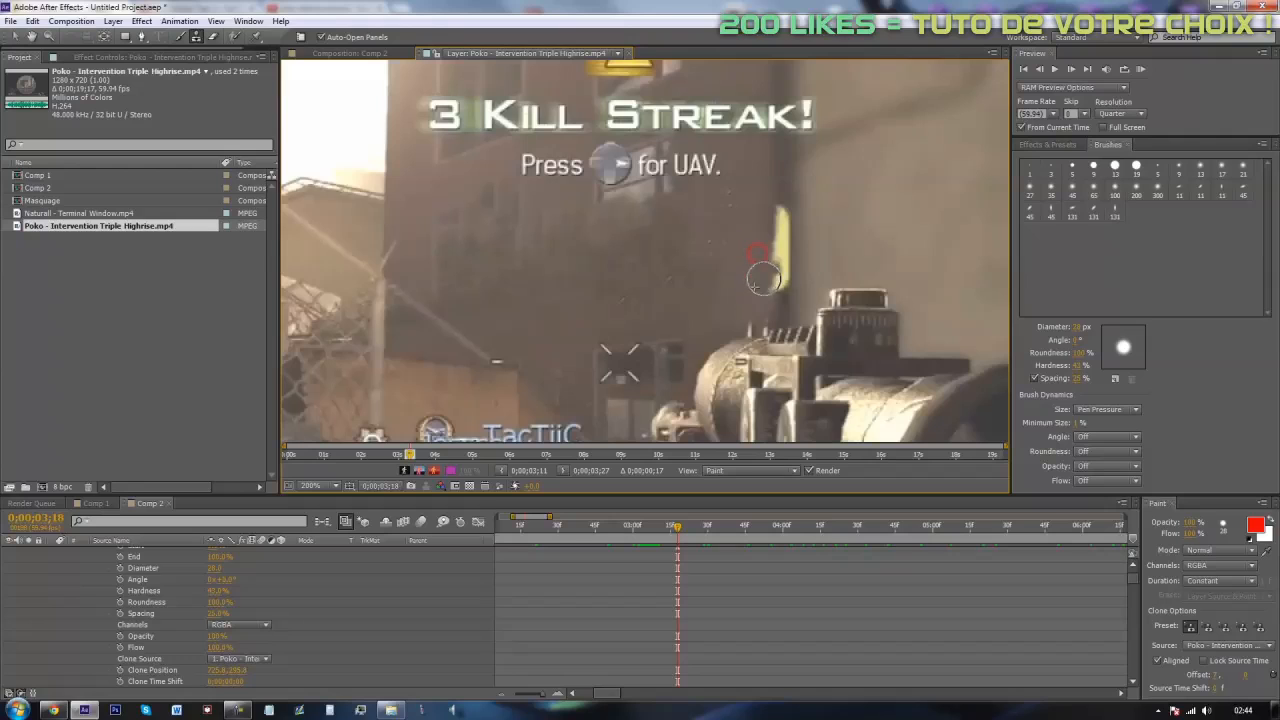
Step: Clone the dark wall edge over the remaining right side of the digit 0
{"action": "left_click_drag", "start_coordinate": [781, 198], "coordinate": [780, 252]}
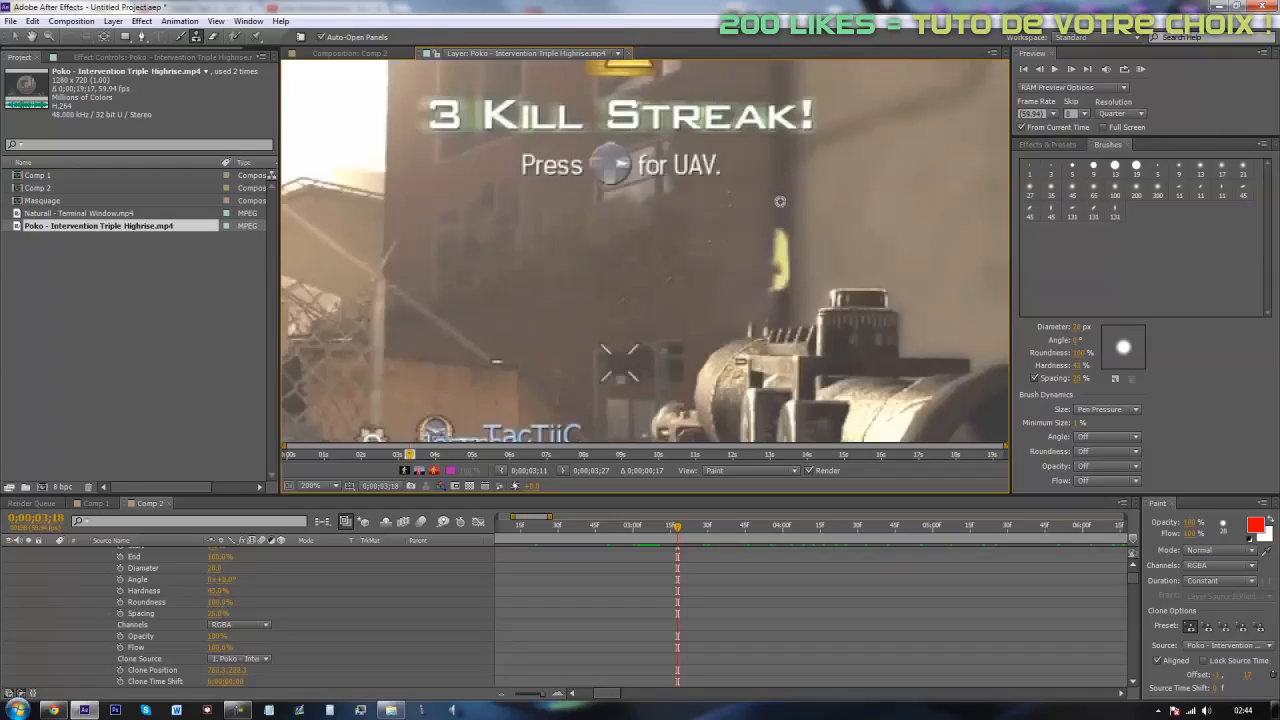
{"action": "left_click_drag", "start_coordinate": [784, 186], "coordinate": [785, 295]}
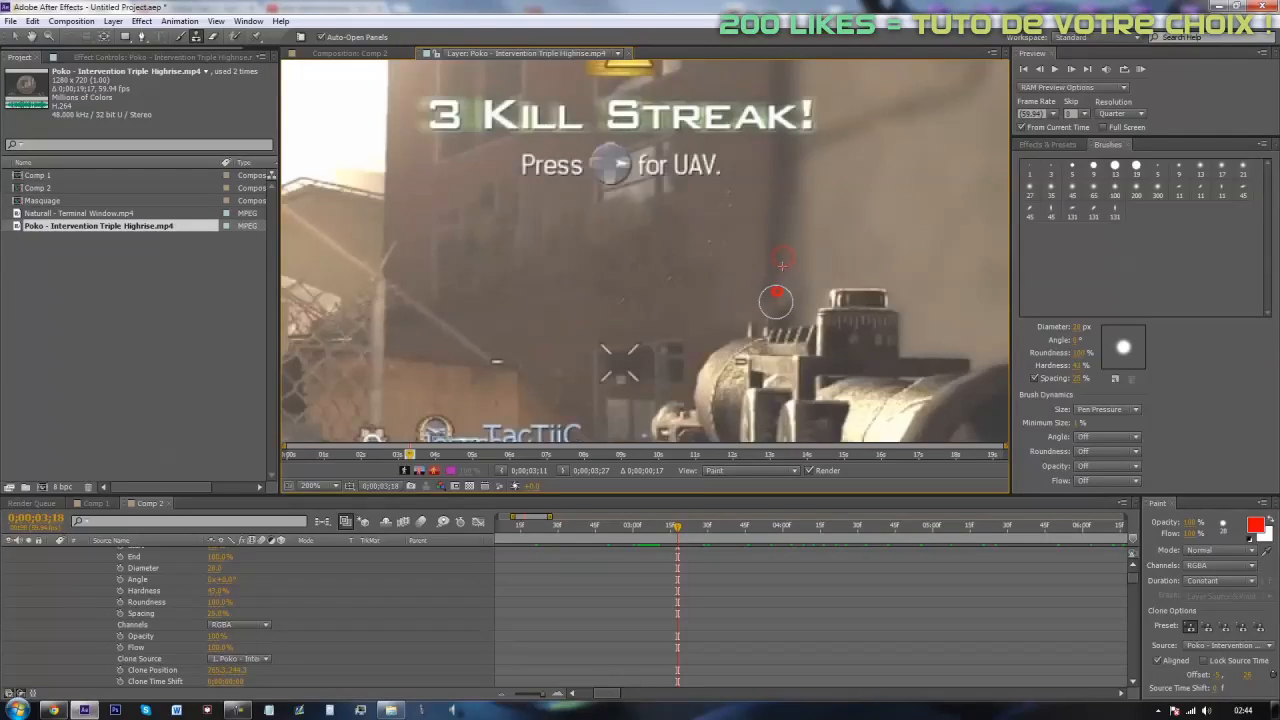
{"action": "scroll", "coordinate": [785, 230], "scroll_direction": "down", "scroll_amount": 2}
{"action": "scroll", "coordinate": [744, 245], "scroll_direction": "up", "scroll_amount": 2}
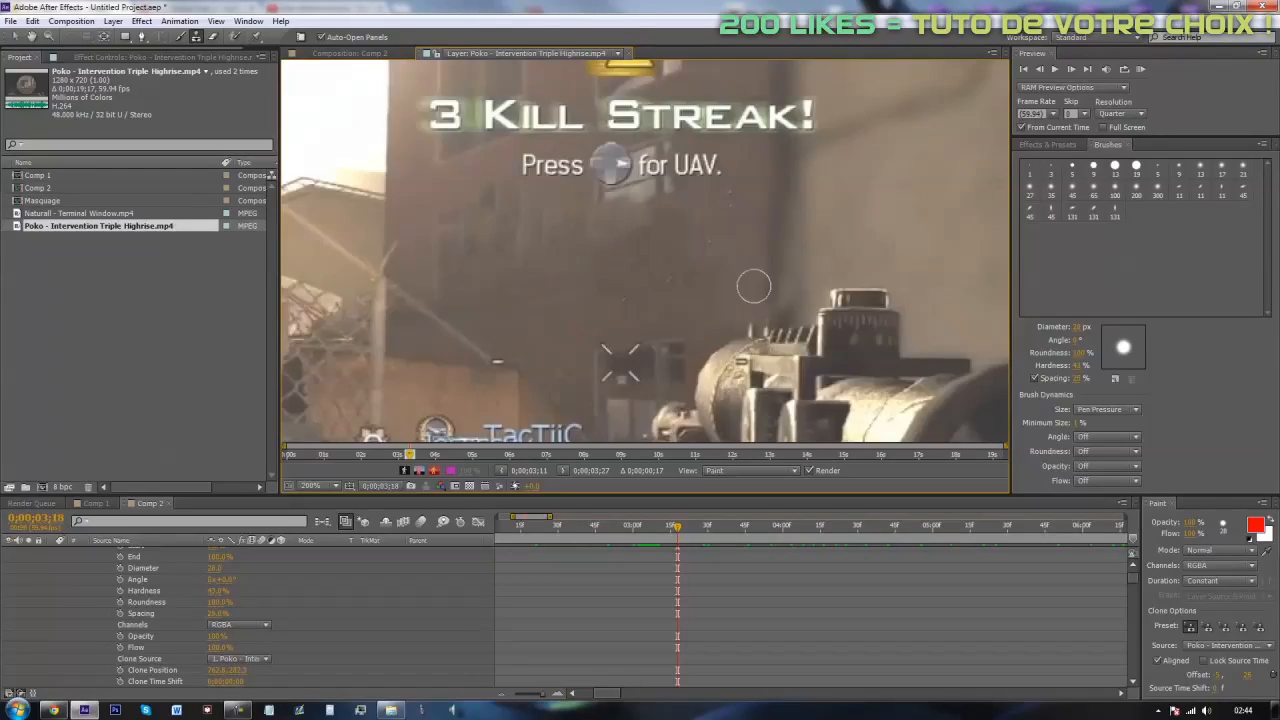
{"action": "scroll", "coordinate": [749, 286], "scroll_direction": "down", "scroll_amount": 1}
{"action": "scroll", "coordinate": [515, 610], "scroll_direction": "down", "scroll_amount": 2}
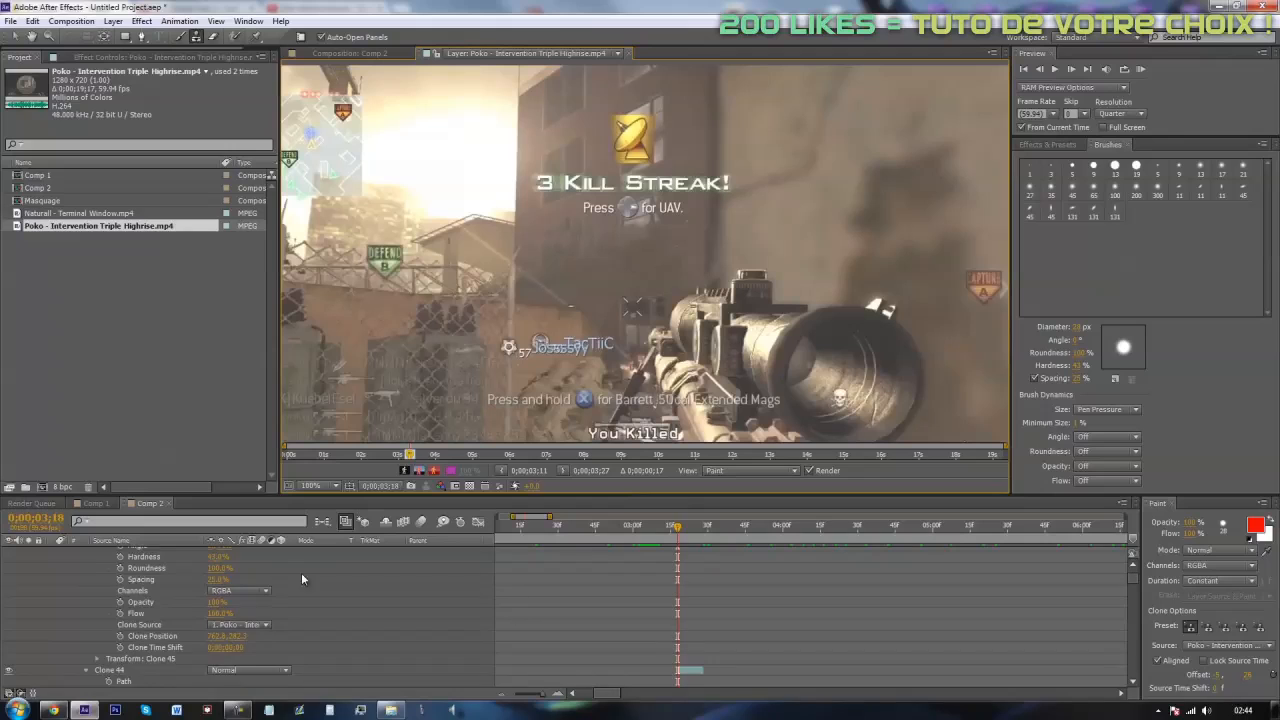
Step: Select all clone strokes in the upper Poko layer's Paint effect and make them start at 0;00;03;11
{"action": "scroll", "coordinate": [116, 588], "scroll_direction": "up", "scroll_amount": 5}
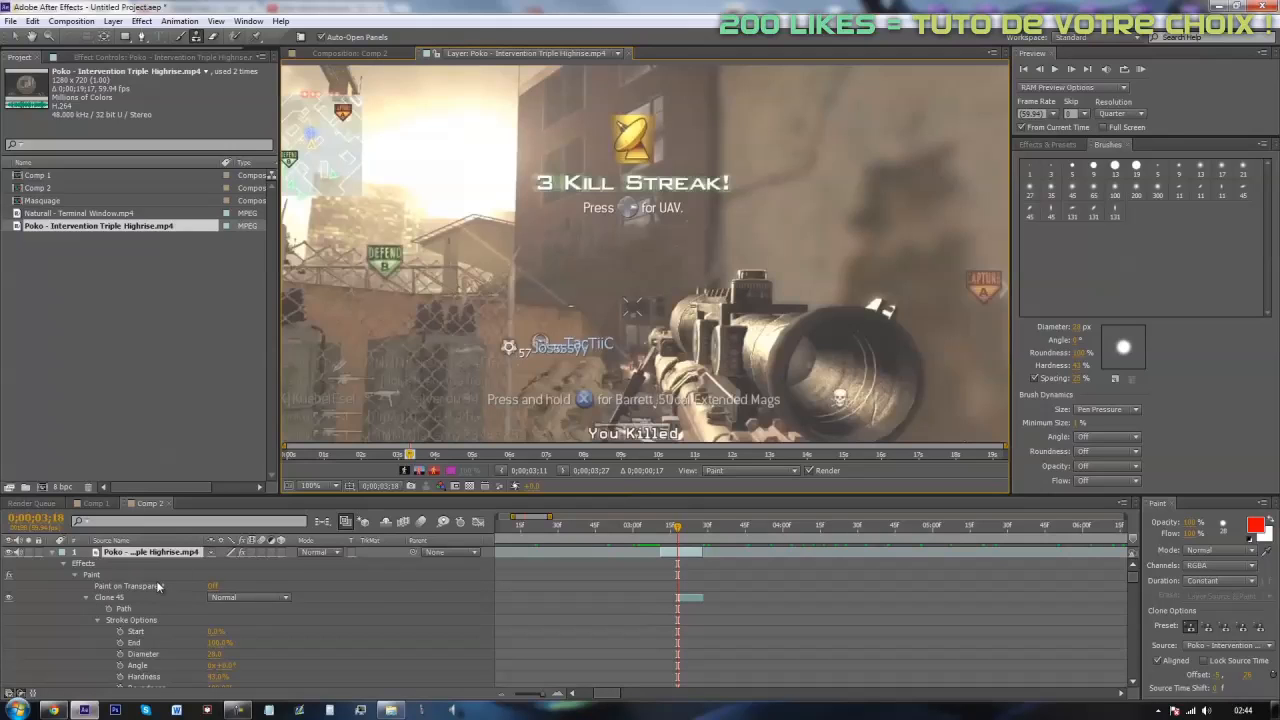
{"action": "scroll", "coordinate": [90, 598], "scroll_direction": "down", "scroll_amount": 5}
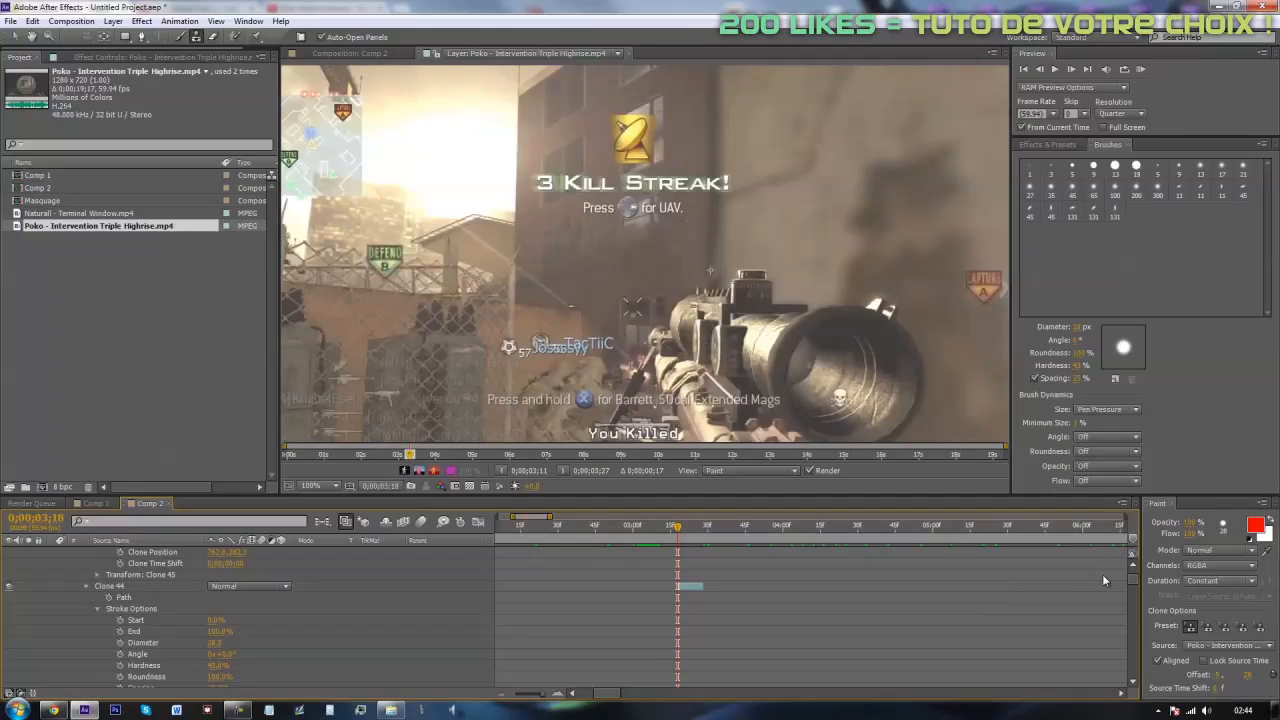
{"action": "left_click_drag", "start_coordinate": [1136, 584], "coordinate": [1138, 712]}
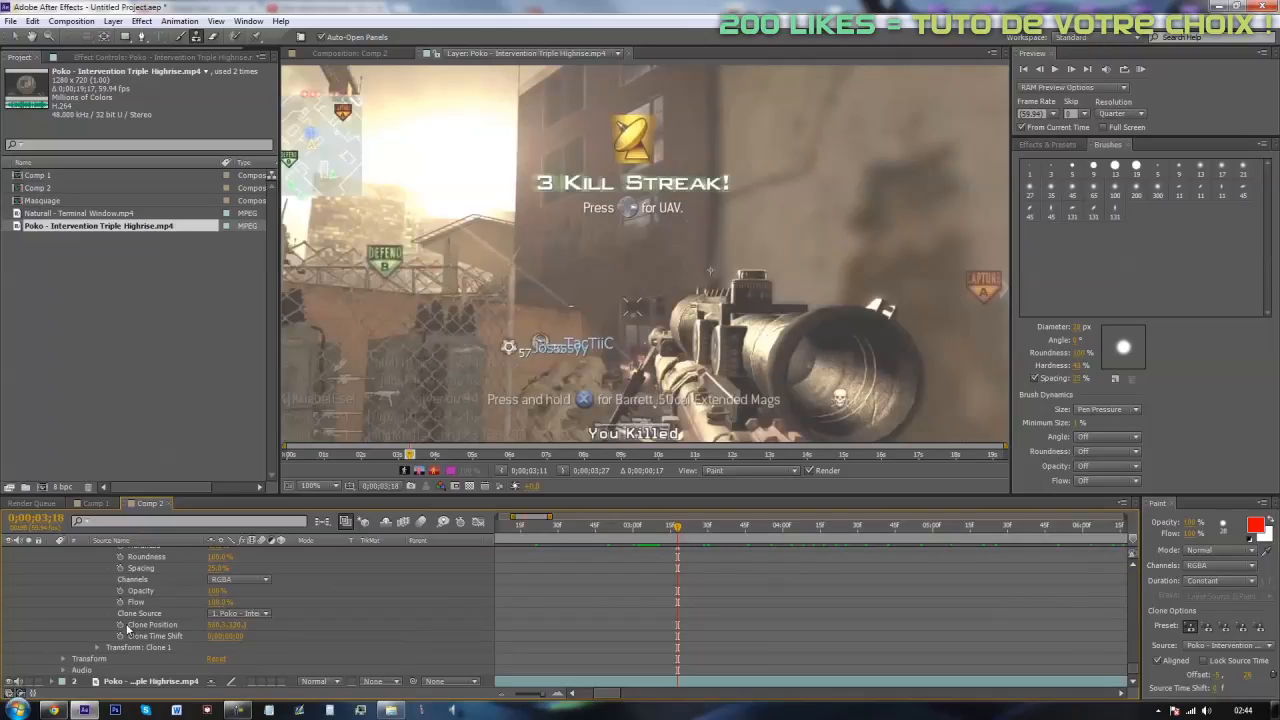
{"action": "scroll", "coordinate": [120, 610], "scroll_direction": "up", "scroll_amount": 3}
{"action": "left_click", "coordinate": [111, 570]}
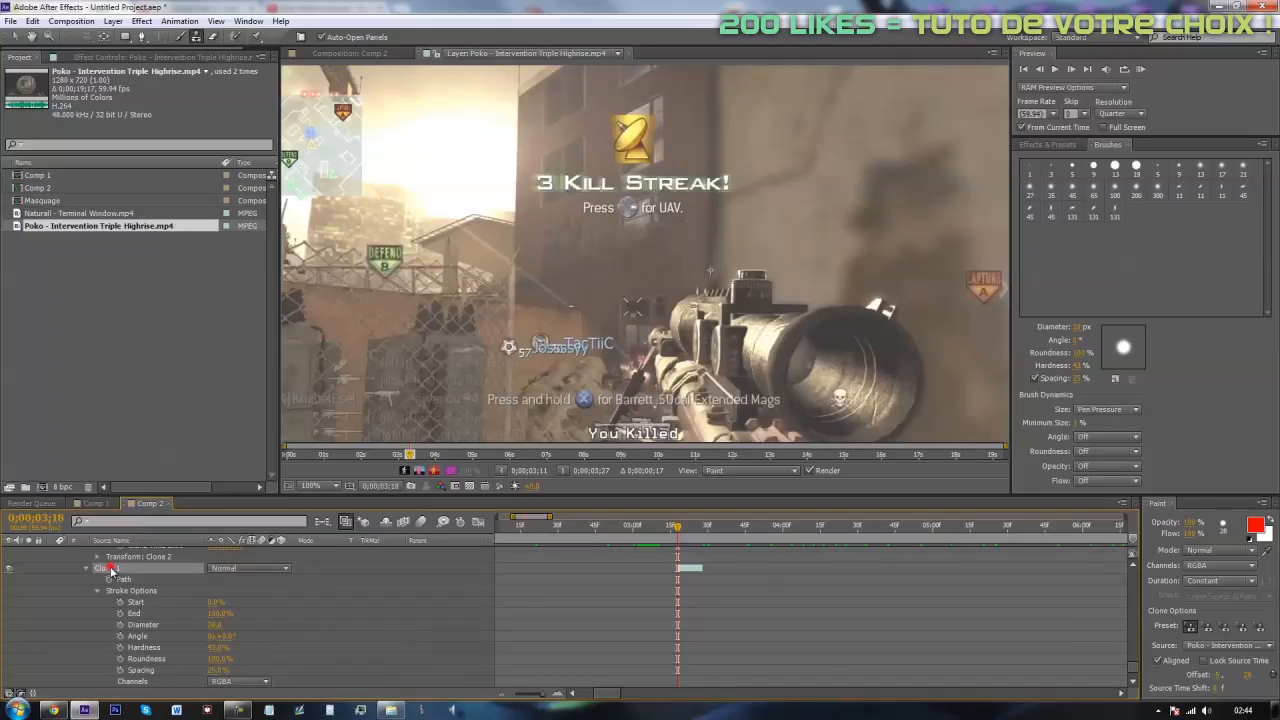
{"action": "left_click", "coordinate": [84, 568]}
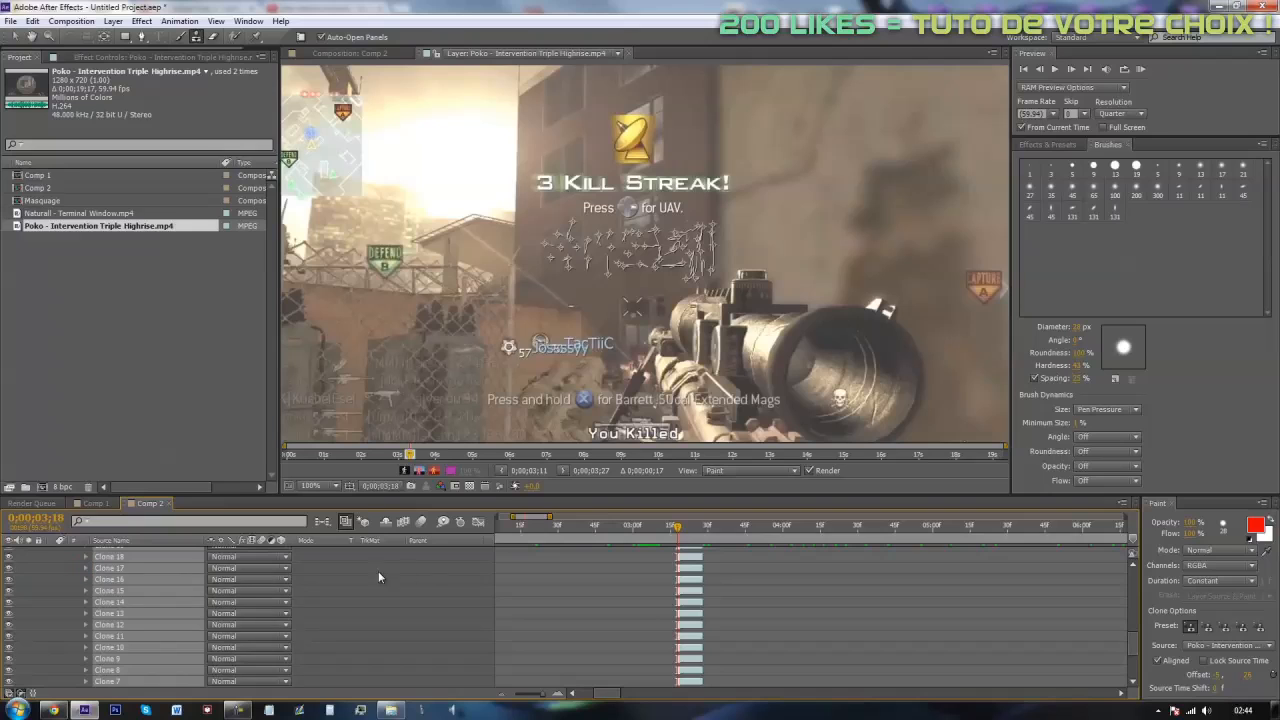
{"action": "scroll", "coordinate": [675, 580], "scroll_direction": "up", "scroll_amount": 5}
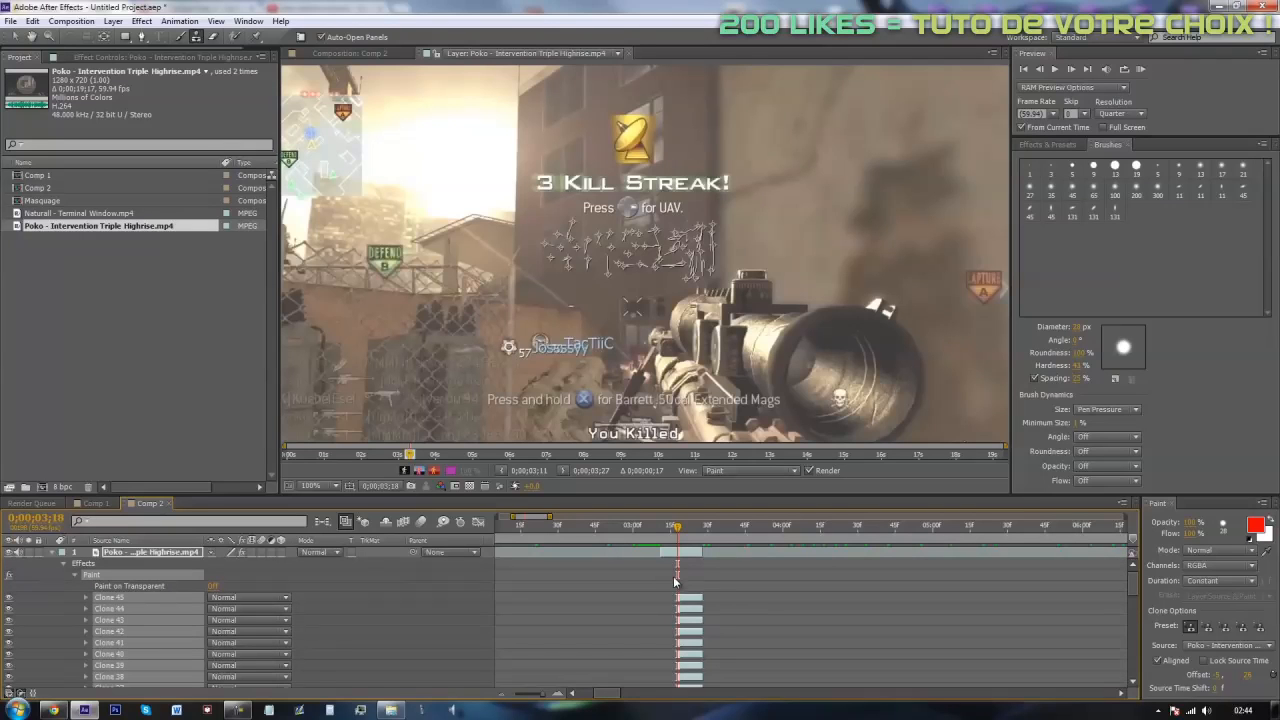
{"action": "left_click", "coordinate": [564, 693]}
{"action": "left_click", "coordinate": [606, 531]}
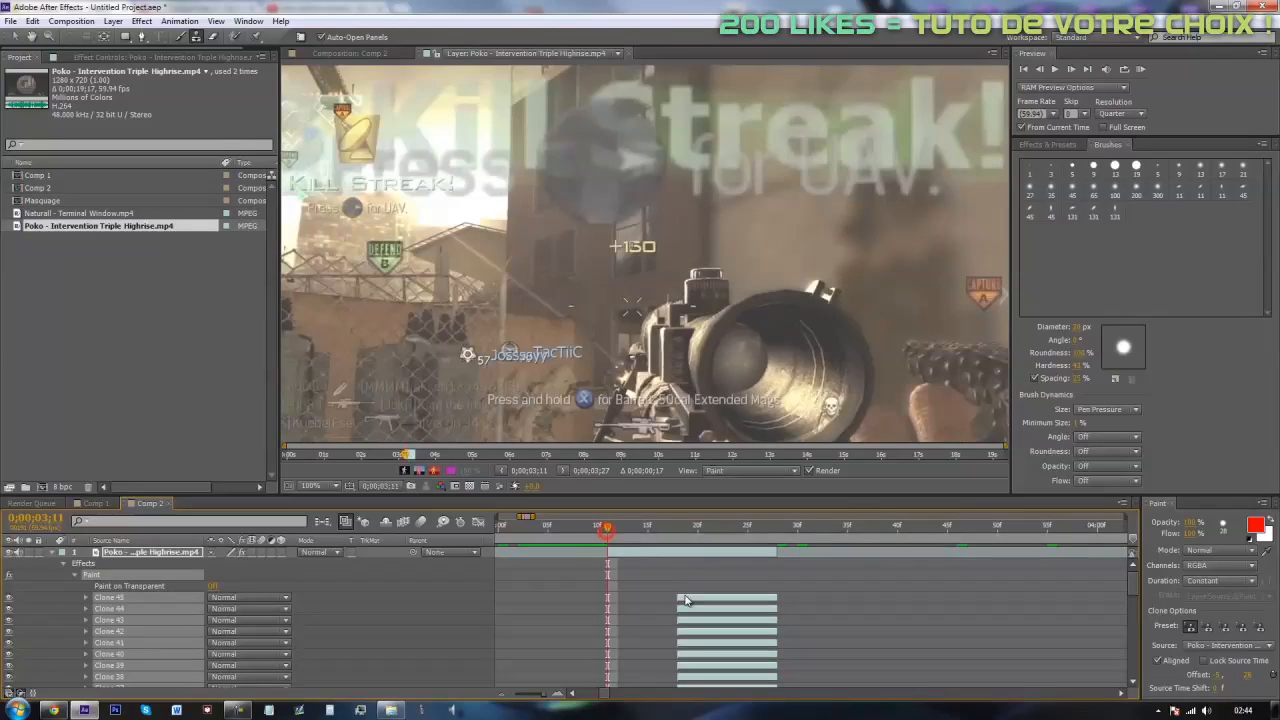
{"action": "key", "text": "bracketleft"}
{"action": "left_click_drag", "start_coordinate": [620, 548], "coordinate": [737, 553]}
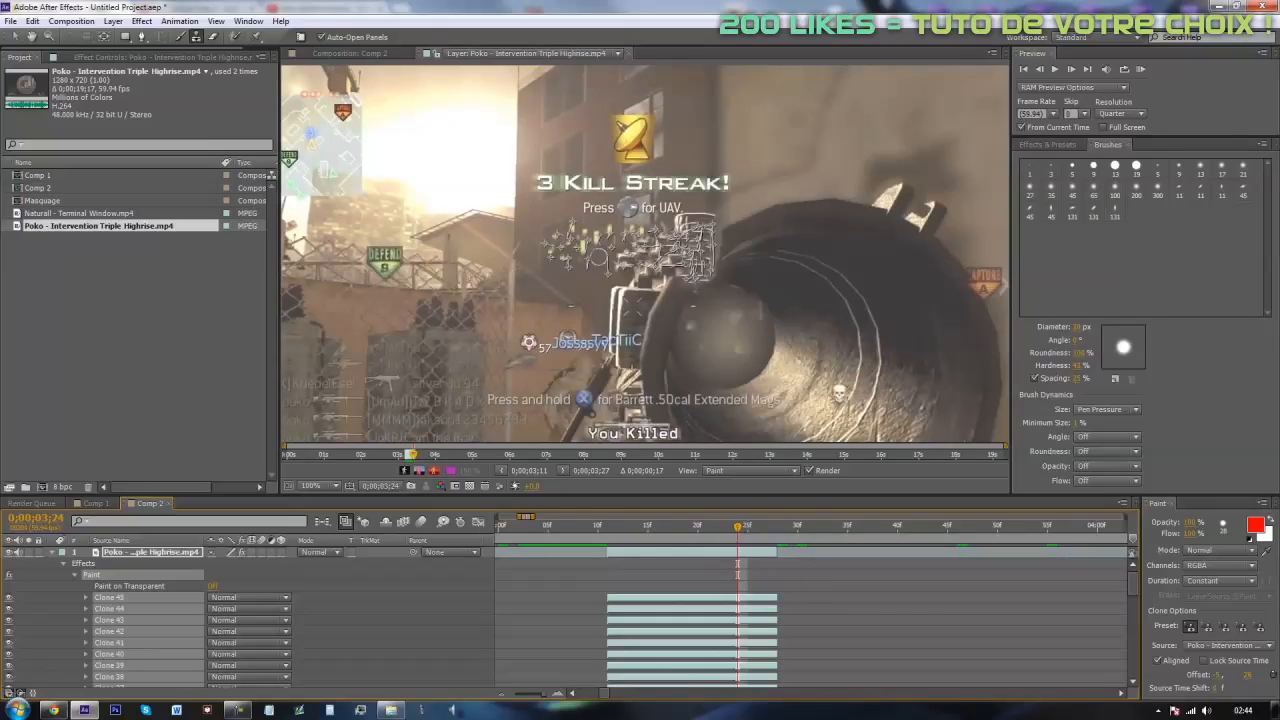
{"action": "left_click", "coordinate": [816, 589]}
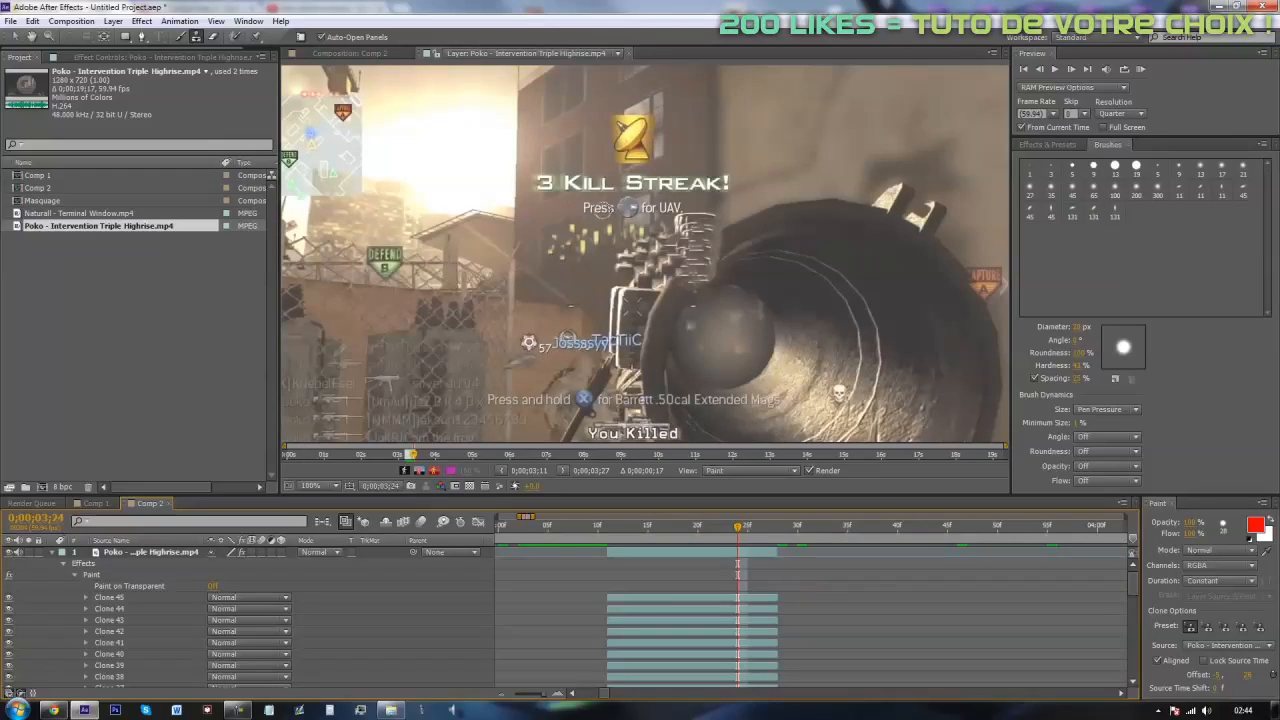
Step: Try cloning wall texture over the yellow score fragments at 0;00;03;24, and undo the stroke
{"action": "left_click", "coordinate": [548, 209], "text": "alt"}
{"action": "left_click", "coordinate": [575, 225]}
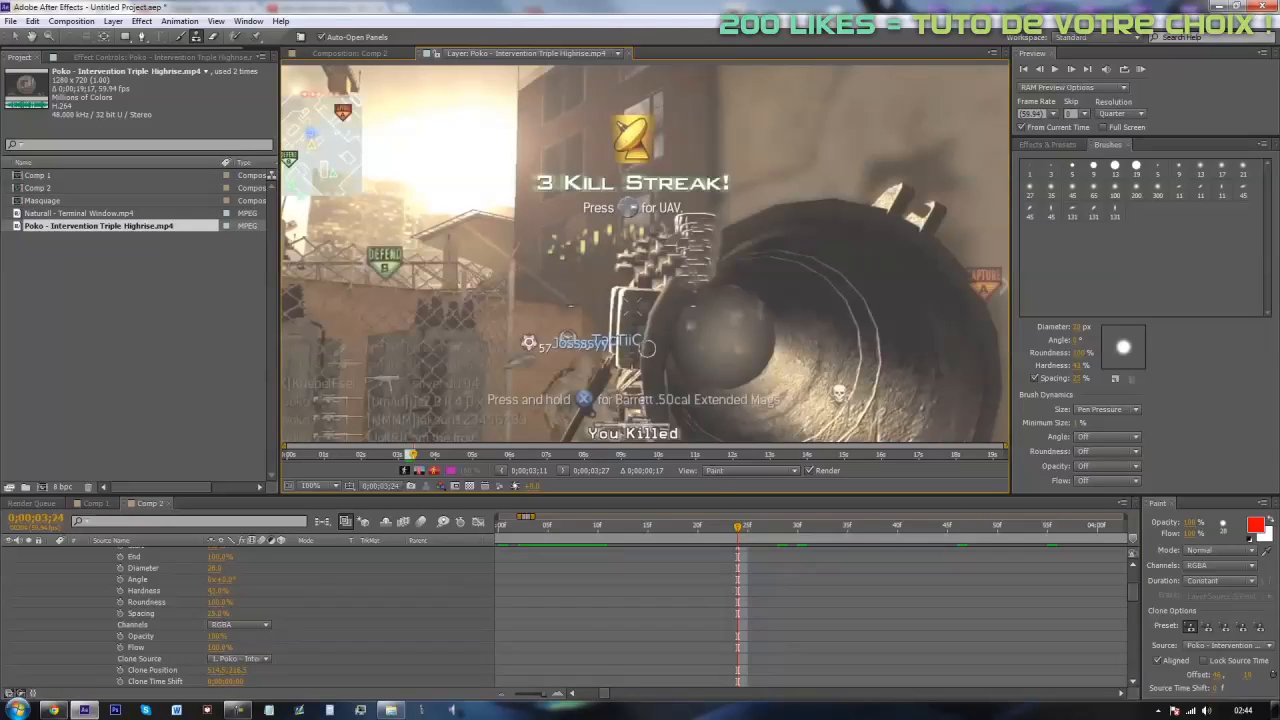
{"action": "scroll", "coordinate": [669, 590], "scroll_direction": "up", "scroll_amount": 3}
{"action": "mouse_move", "coordinate": [736, 527]}
{"action": "left_mouse_down"}
{"action": "mouse_move", "coordinate": [737, 556]}
{"action": "mouse_move", "coordinate": [708, 561]}
{"action": "mouse_move", "coordinate": [756, 553]}
{"action": "mouse_move", "coordinate": [640, 552]}
{"action": "mouse_move", "coordinate": [748, 544]}
{"action": "mouse_move", "coordinate": [737, 535]}
{"action": "left_mouse_up"}
{"action": "key", "text": "ctrl+z"}
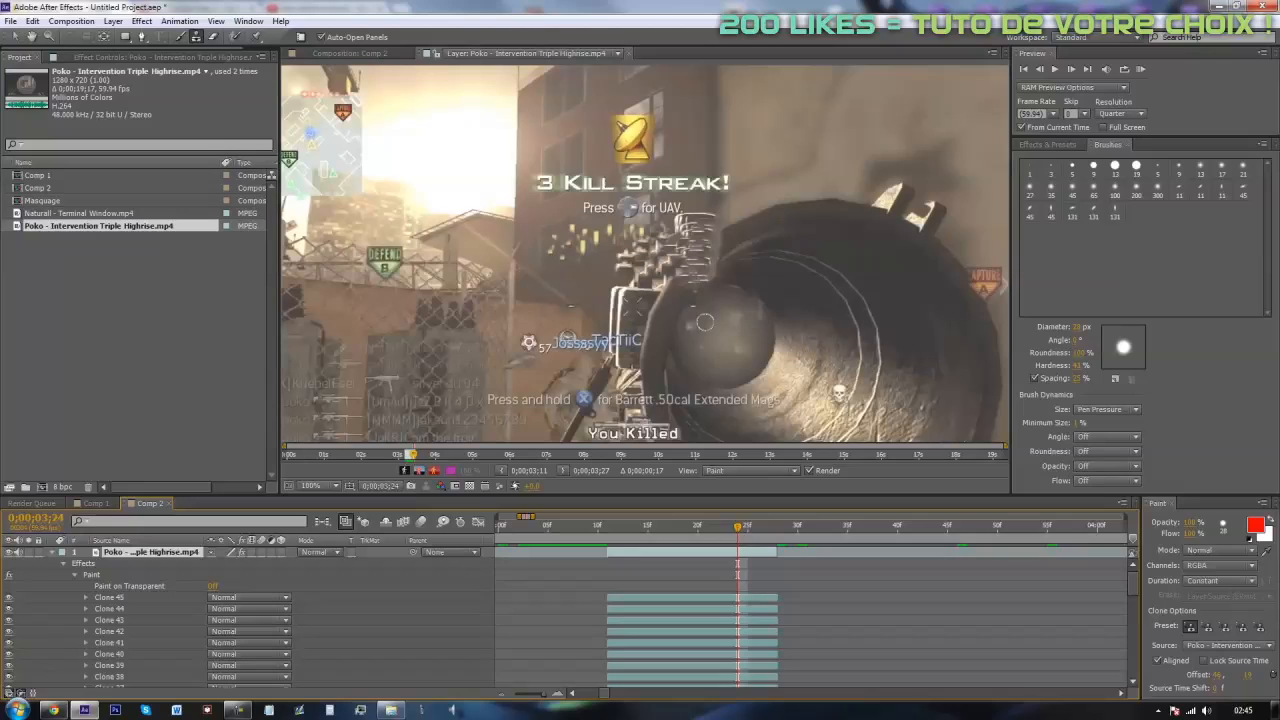
Step: Collapse the properties of the upper Poko clip layer
{"action": "scroll", "coordinate": [758, 570], "scroll_direction": "down", "scroll_amount": 3}
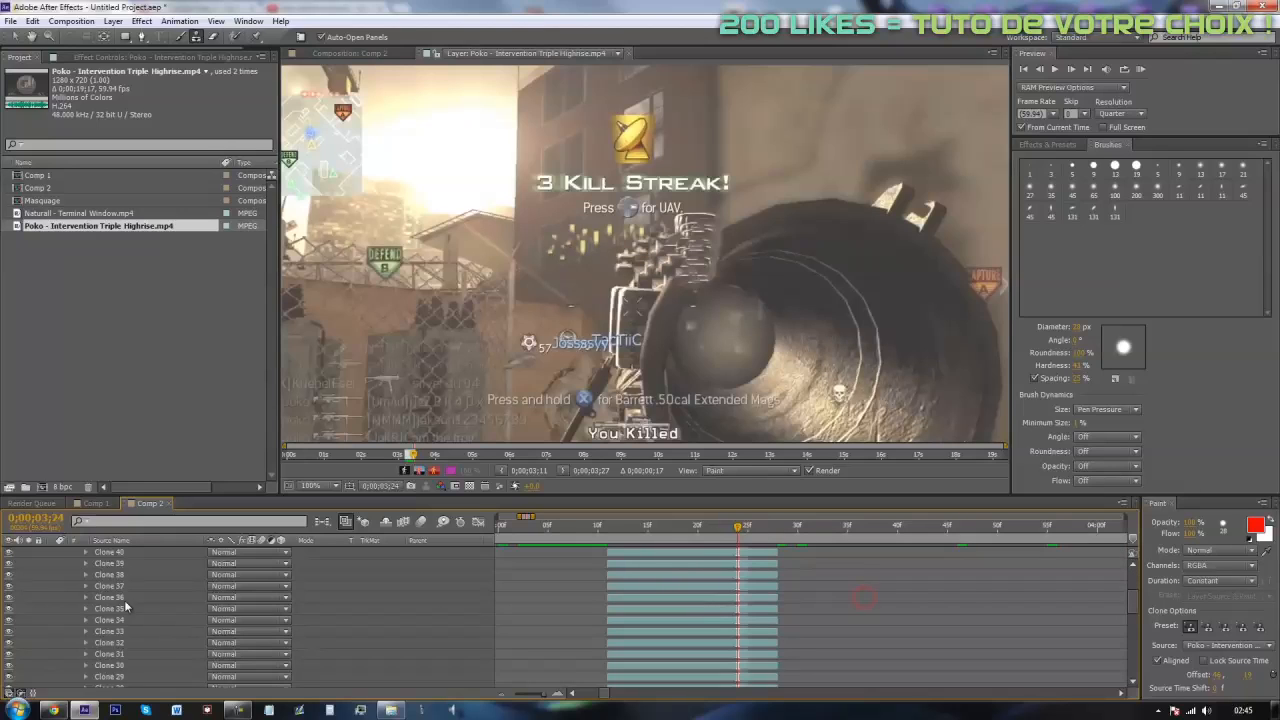
{"action": "scroll", "coordinate": [96, 577], "scroll_direction": "up", "scroll_amount": 4}
{"action": "left_click", "coordinate": [54, 553]}
{"action": "right_click", "coordinate": [636, 658]}
{"action": "mouse_move", "coordinate": [765, 515]}
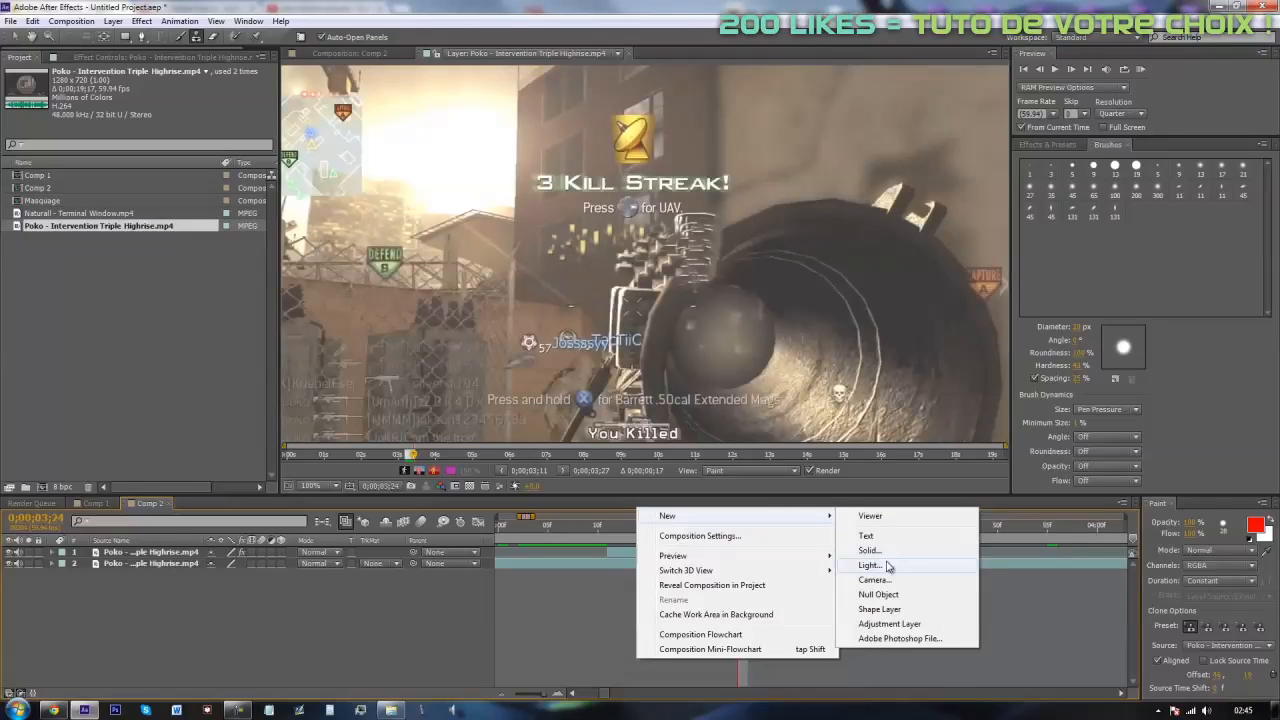
{"action": "left_click", "coordinate": [601, 638]}
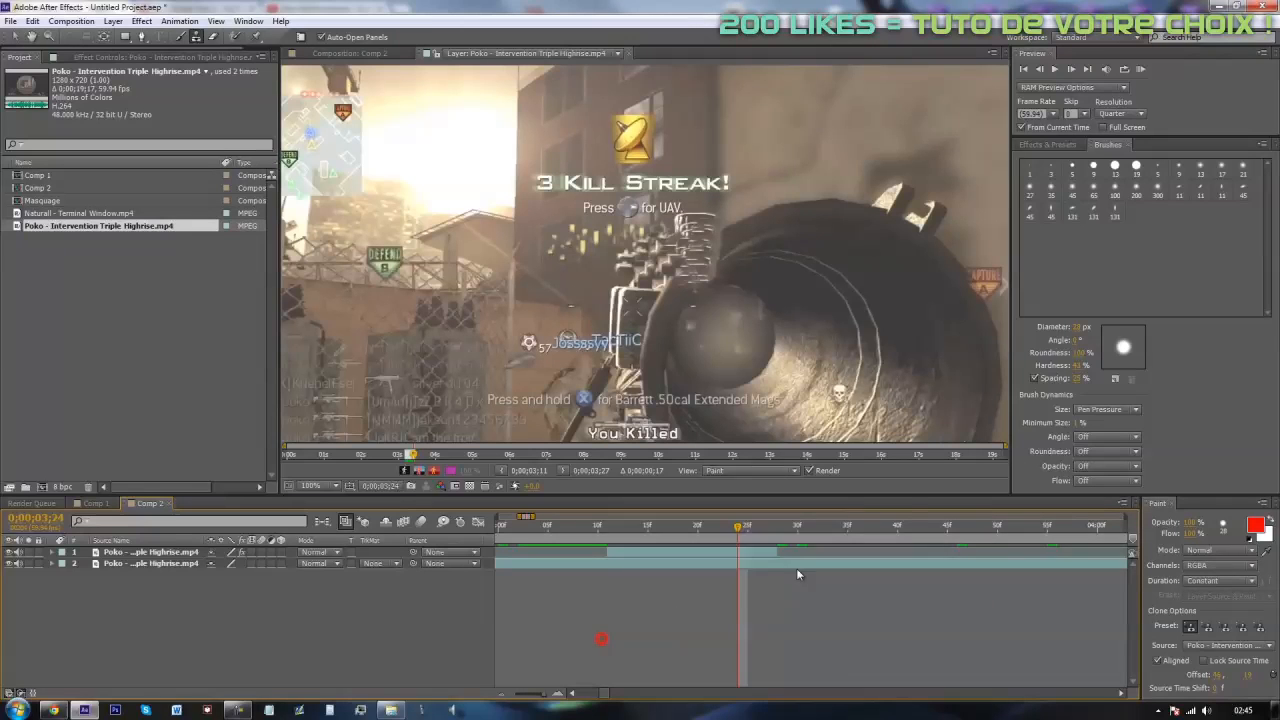
{"action": "right_click", "coordinate": [708, 452]}
{"action": "mouse_move", "coordinate": [745, 460]}
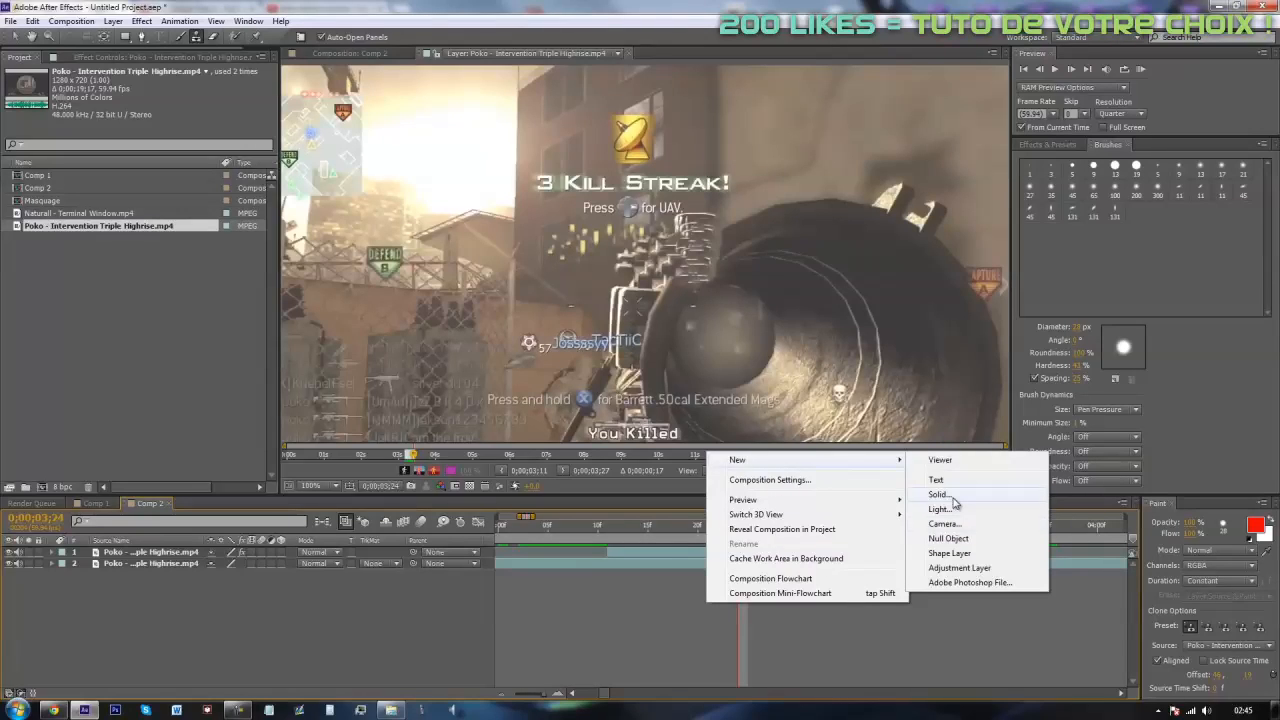
{"action": "left_click", "coordinate": [691, 621]}
{"action": "left_click", "coordinate": [609, 526]}
{"action": "left_click_drag", "start_coordinate": [619, 538], "coordinate": [728, 539]}
{"action": "right_click", "coordinate": [783, 481]}
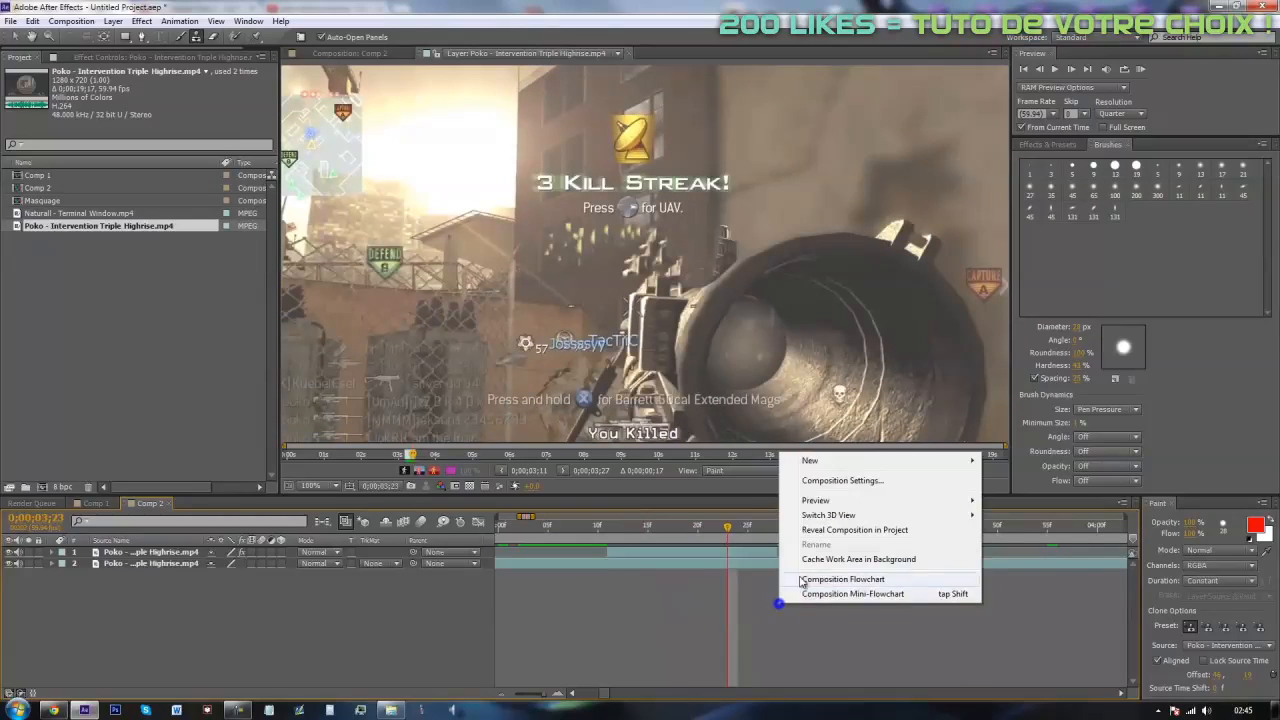
Step: Search the effects for "gauss" and apply Gaussian Blur to the trimmed upper Poko clip layer
{"action": "left_click", "coordinate": [691, 550]}
{"action": "left_click", "coordinate": [1046, 146]}
{"action": "left_click", "coordinate": [1068, 159]}
{"action": "type", "text": "gauss"}
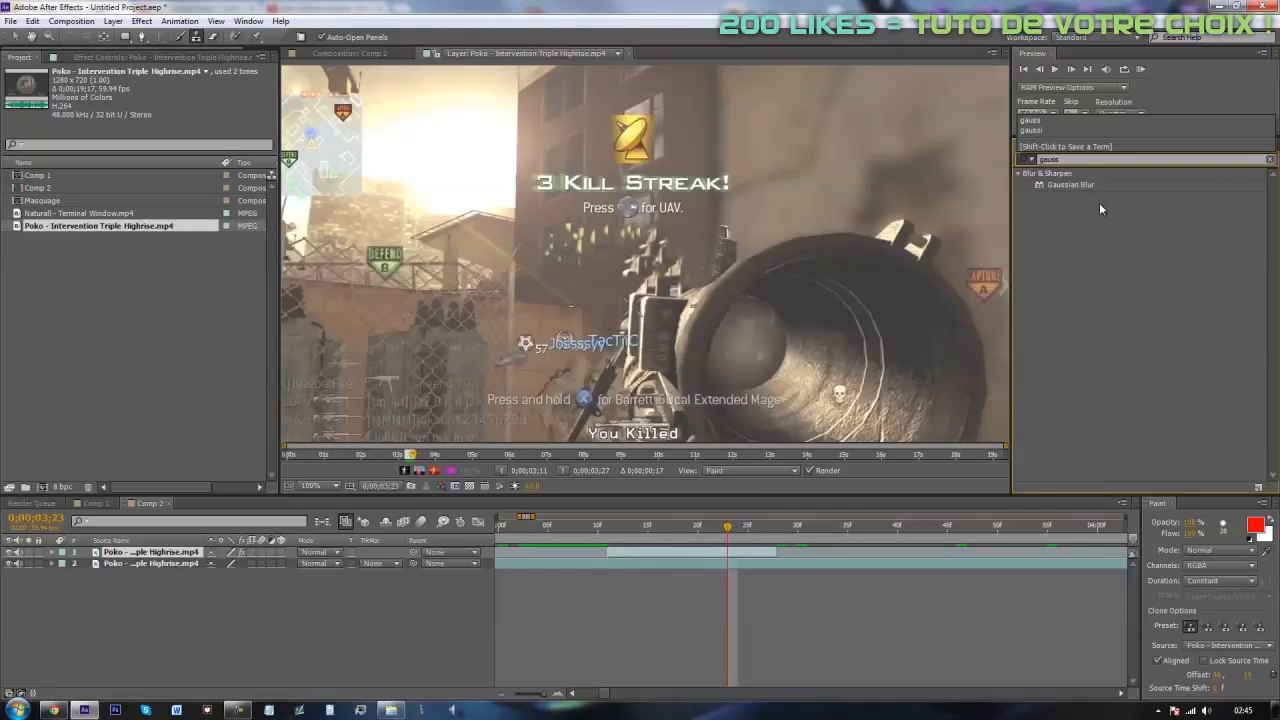
{"action": "left_click_drag", "start_coordinate": [1070, 184], "coordinate": [746, 558]}
{"action": "key", "text": "v"}
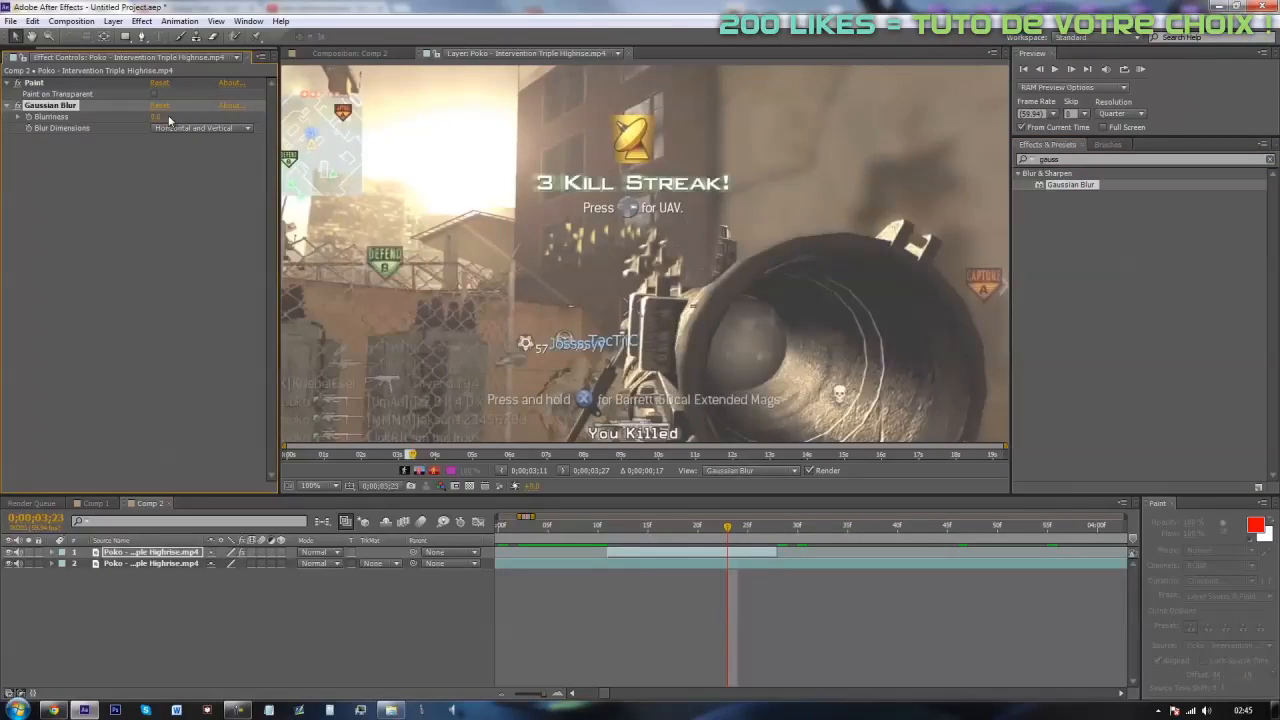
Step: Try a higher Gaussian Blur blurriness and a new shape layer, undoing each attempt
{"action": "left_click_drag", "start_coordinate": [157, 118], "coordinate": [203, 119]}
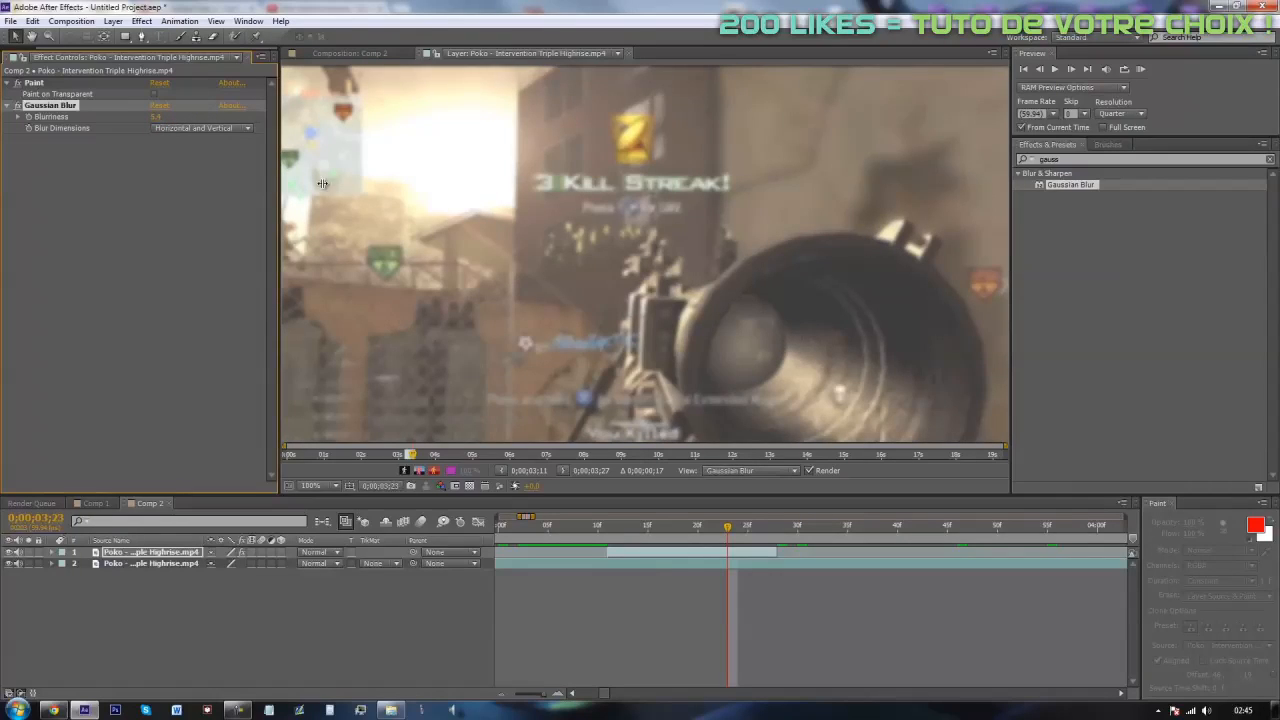
{"action": "key", "text": "ctrl+z"}
{"action": "right_click", "coordinate": [723, 530]}
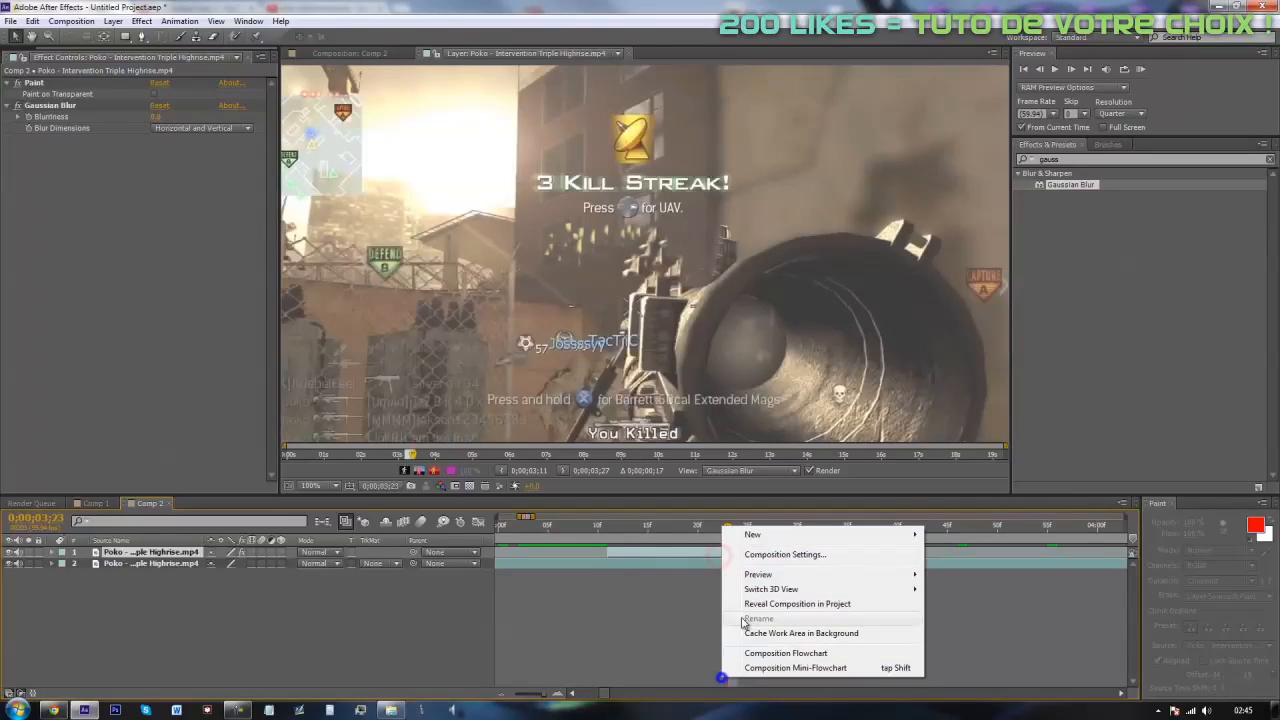
{"action": "mouse_move", "coordinate": [752, 537]}
{"action": "left_click", "coordinate": [1000, 627]}
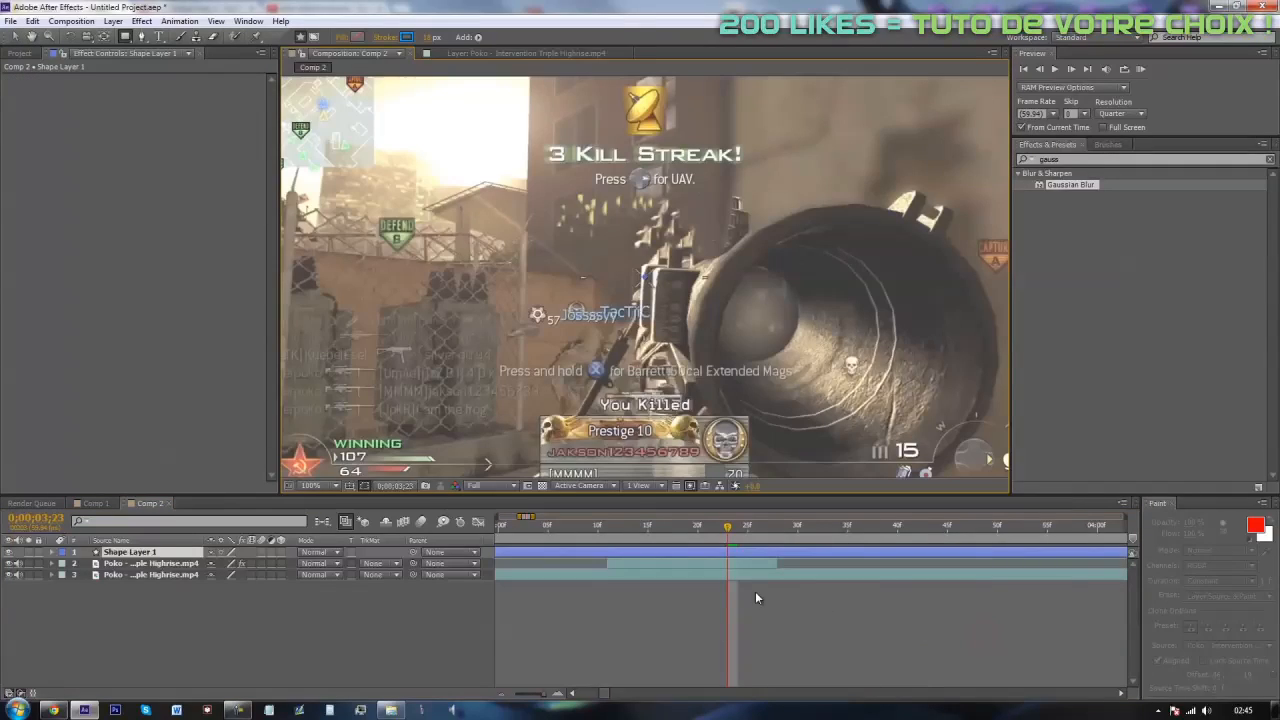
{"action": "key", "text": "ctrl+z"}
Step: Add an adjustment layer and trim it to the painted clip segment, from 0;00;03;11 to 0;00;03;28
{"action": "right_click", "coordinate": [749, 607]}
{"action": "mouse_move", "coordinate": [775, 465]}
{"action": "left_click", "coordinate": [994, 573]}
{"action": "left_click", "coordinate": [614, 530]}
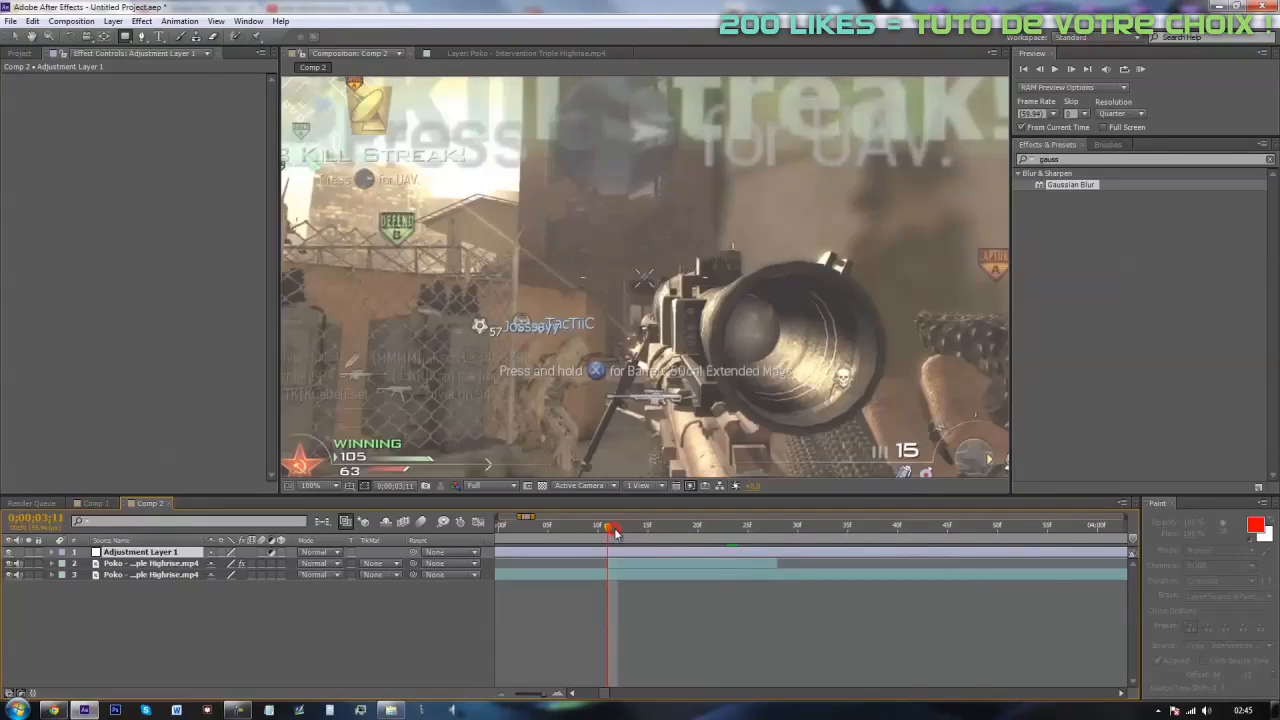
{"action": "key", "text": "ctrl+shift+d"}
{"action": "left_click", "coordinate": [598, 568]}
{"action": "key", "text": "Delete"}
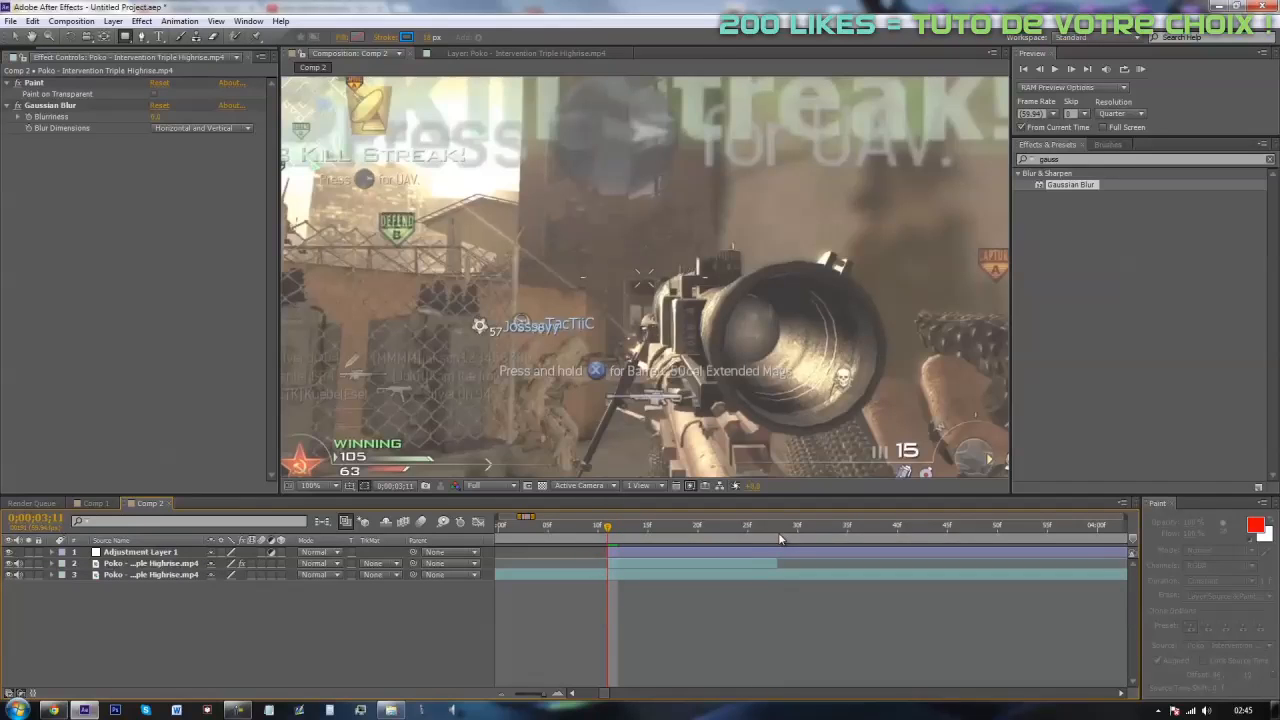
{"action": "left_click", "coordinate": [778, 532]}
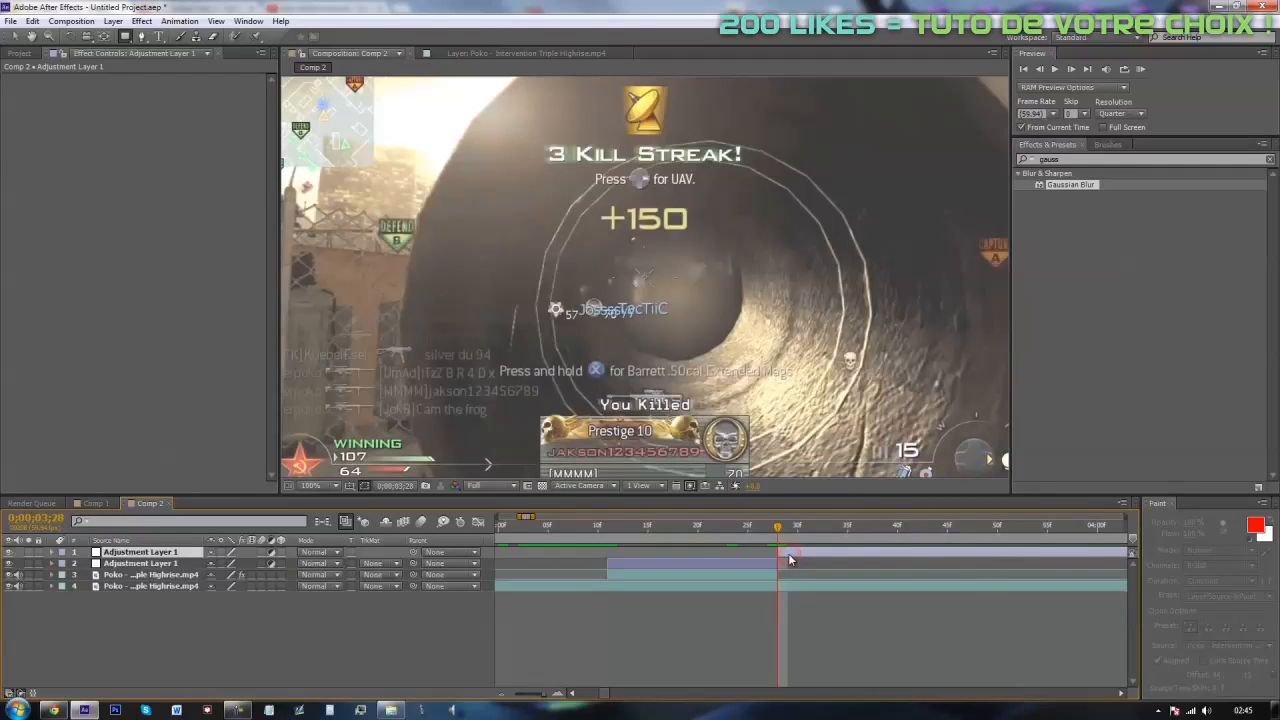
Step: Remove the Gaussian Blur effect from the upper Poko clip layer, keeping its Paint effect
{"action": "left_click", "coordinate": [660, 530]}
{"action": "left_click", "coordinate": [668, 552]}
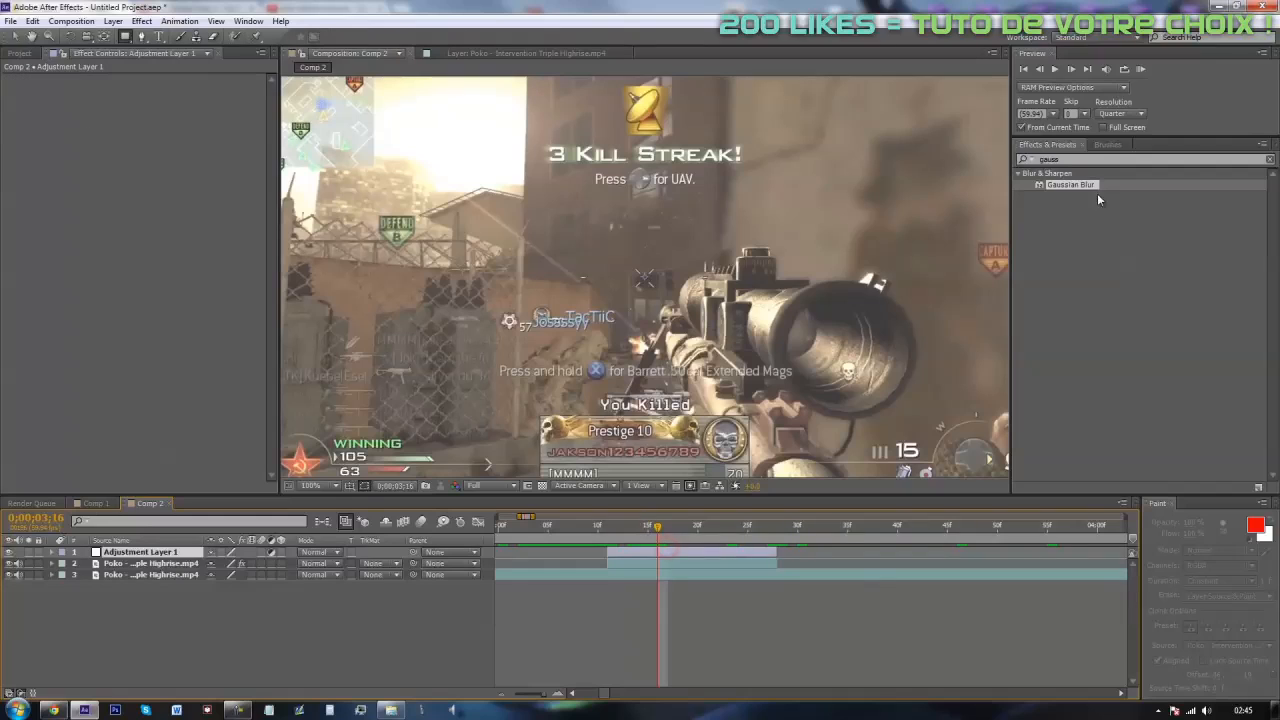
{"action": "left_click", "coordinate": [681, 561]}
{"action": "left_click", "coordinate": [50, 105]}
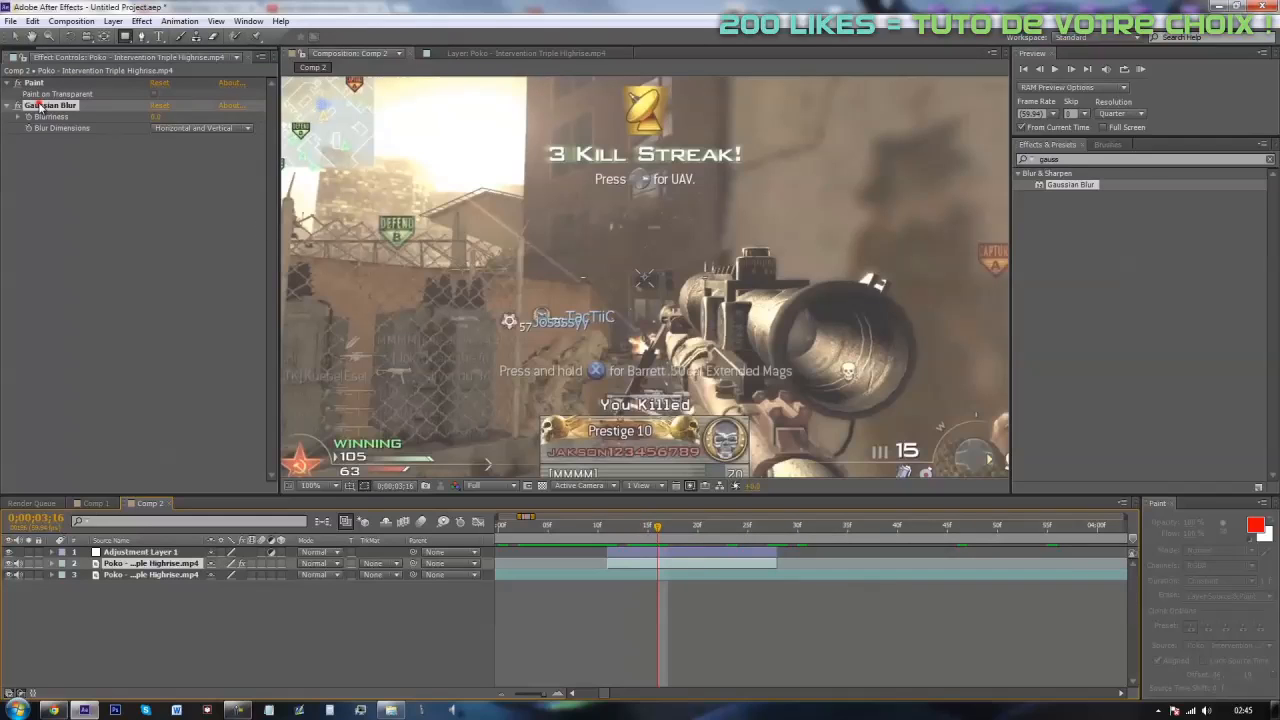
{"action": "key", "text": "Delete"}
Step: Apply Gaussian Blur to the adjustment layer and raise its blurriness until the whole frame is visibly blurred
{"action": "left_click", "coordinate": [711, 554]}
{"action": "left_click_drag", "start_coordinate": [1070, 185], "coordinate": [639, 556]}
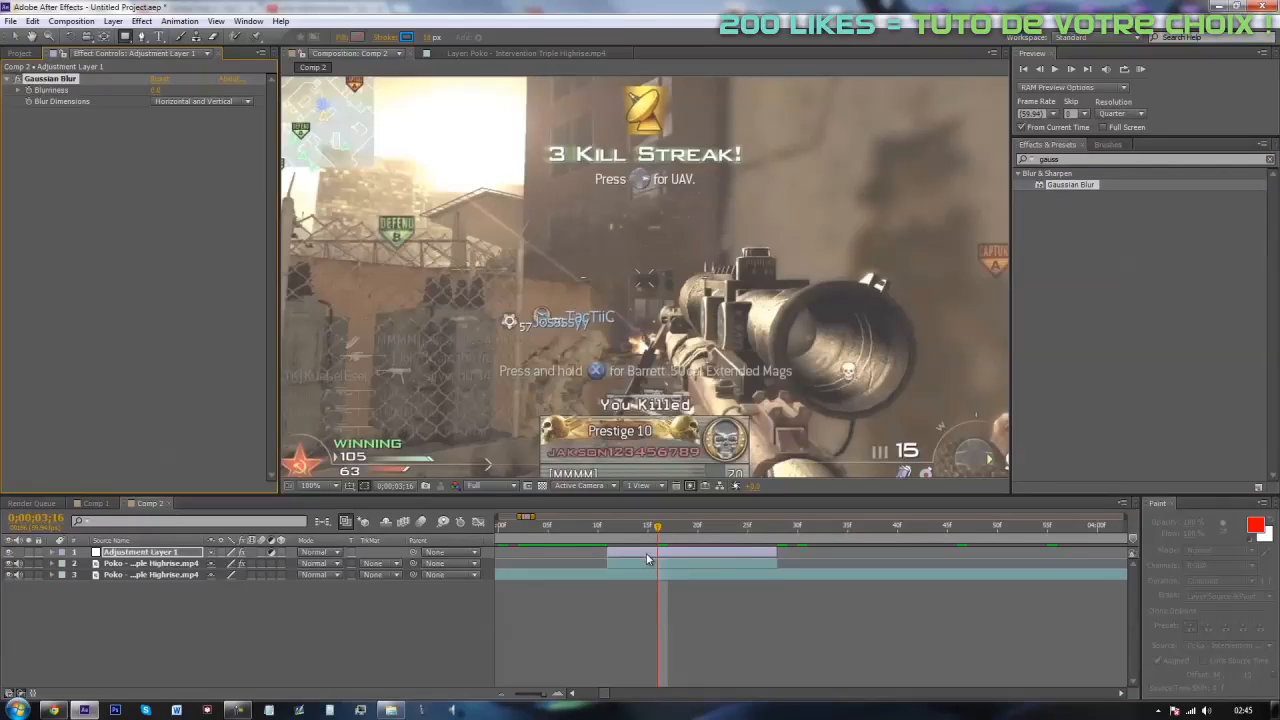
{"action": "left_click_drag", "start_coordinate": [155, 89], "coordinate": [208, 91]}
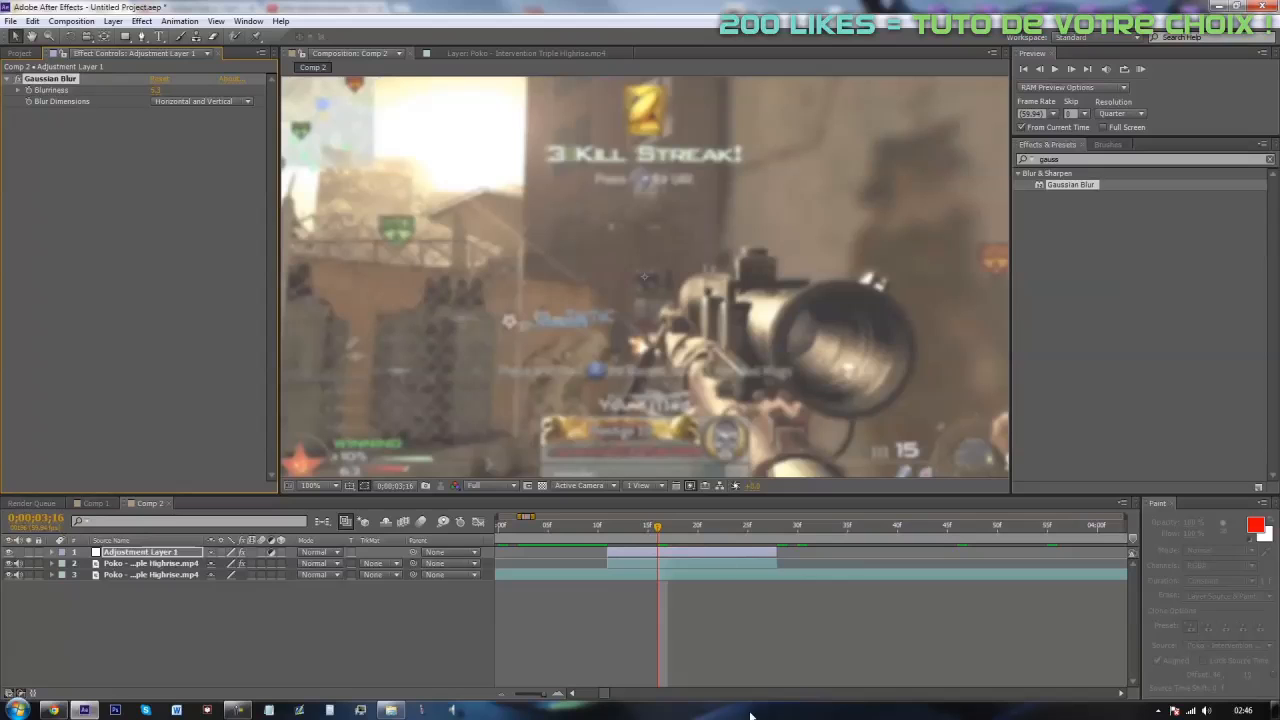
Step: At 0;00;03;24, mask the adjustment layer with a rectangle around the painted-out +150 area and feather the mask edges widely
{"action": "left_click_drag", "start_coordinate": [672, 533], "coordinate": [741, 533]}
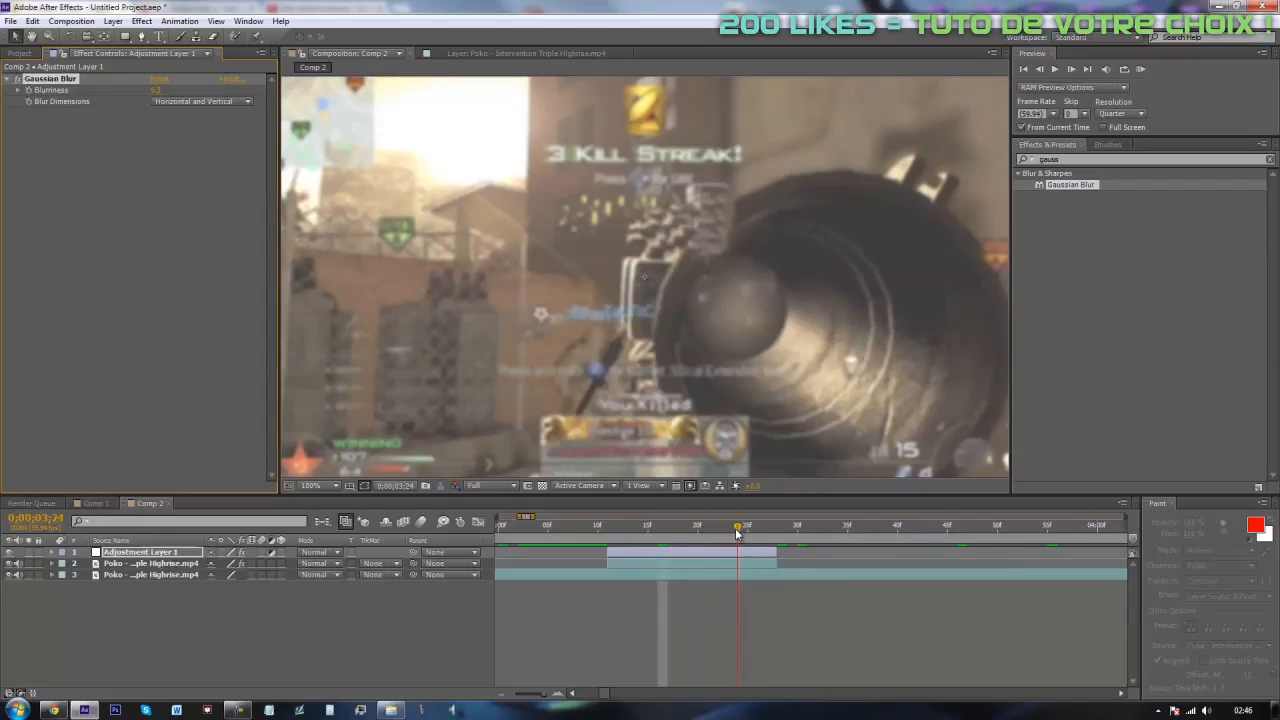
{"action": "left_click", "coordinate": [125, 36]}
{"action": "left_click_drag", "start_coordinate": [544, 180], "coordinate": [741, 265]}
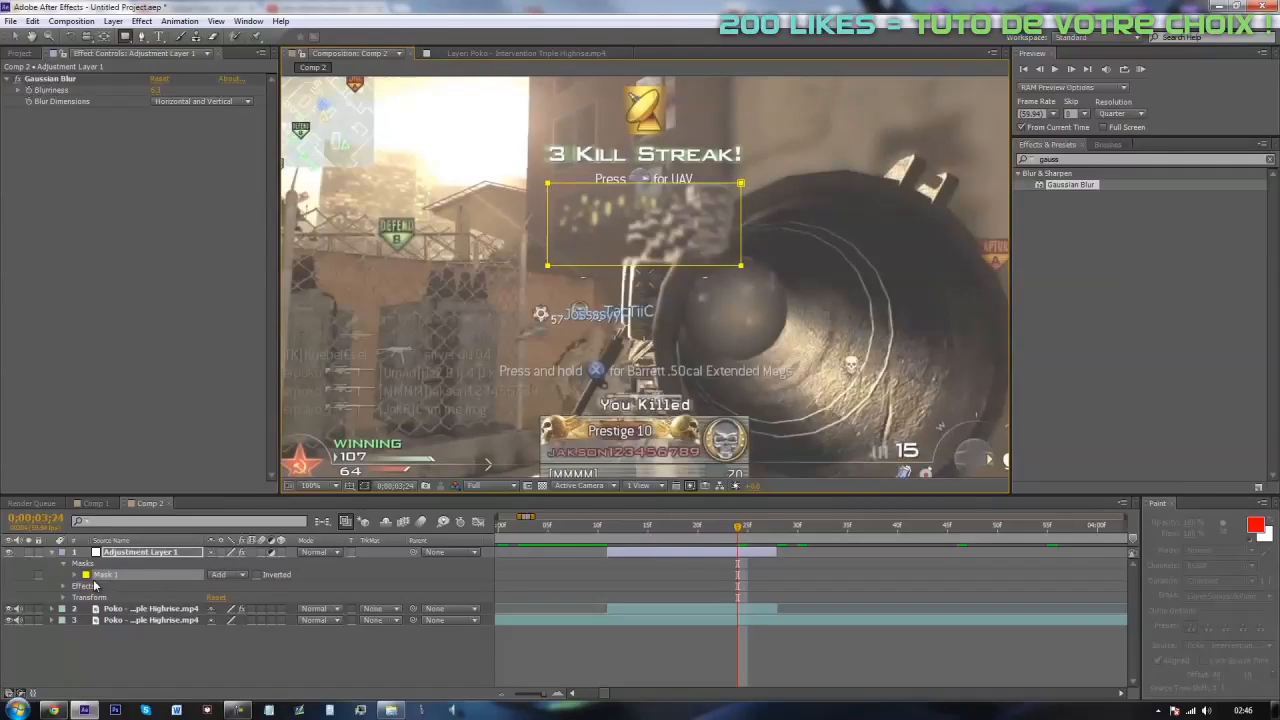
{"action": "key", "text": "f"}
{"action": "left_click_drag", "start_coordinate": [226, 576], "coordinate": [364, 576]}
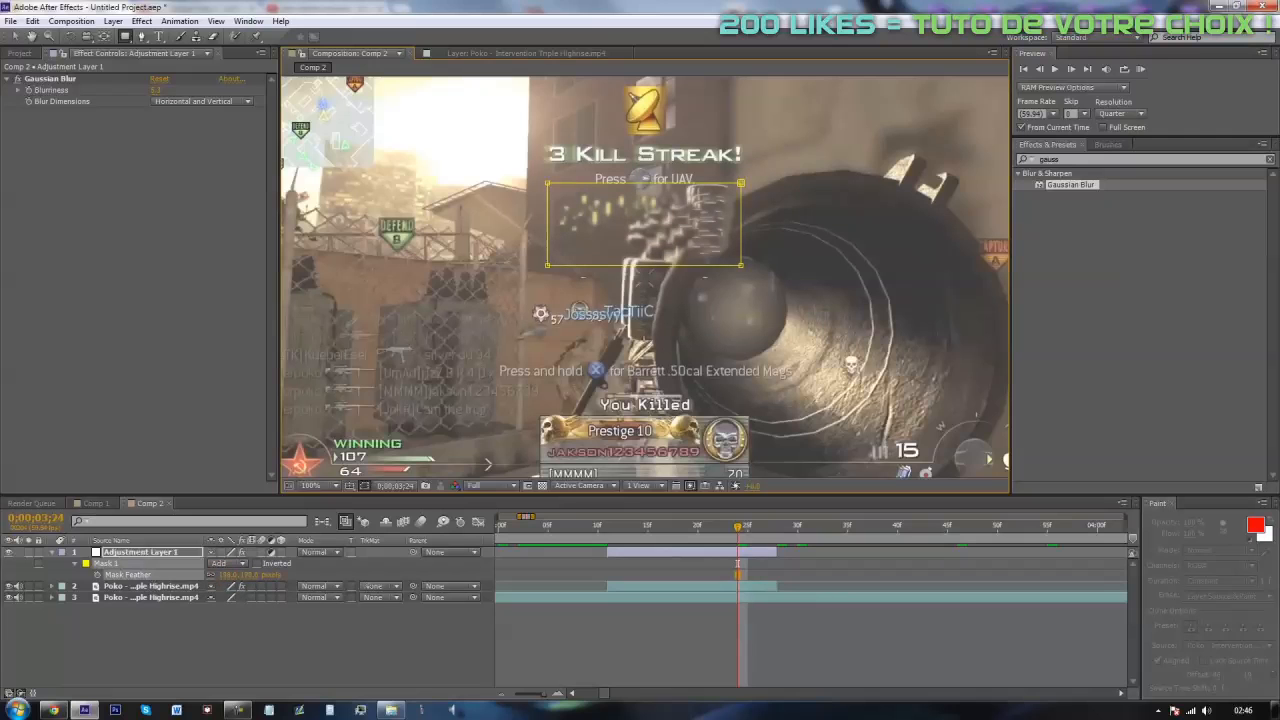
{"action": "left_click", "coordinate": [607, 671]}
{"action": "left_click_drag", "start_coordinate": [736, 524], "coordinate": [730, 554]}
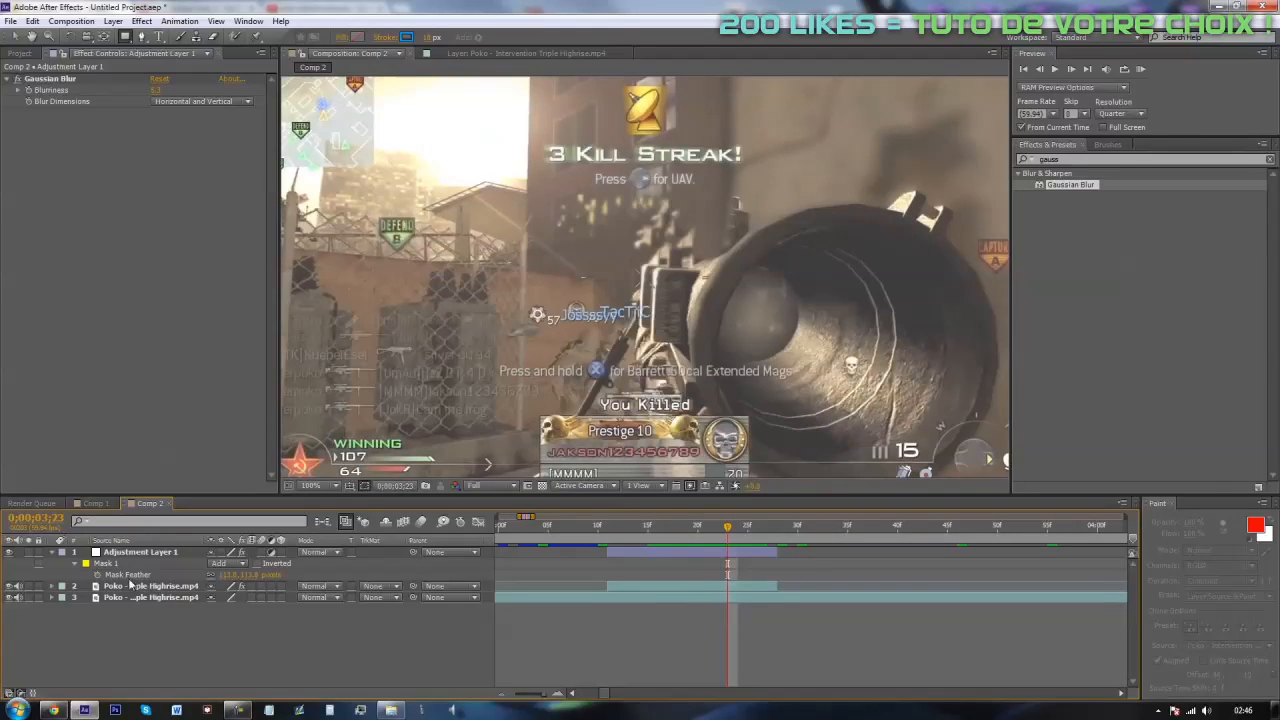
{"action": "left_click", "coordinate": [53, 552]}
Step: Add a new text layer reading "NORDIK" over the gun scope and select all its text
{"action": "right_click", "coordinate": [697, 613]}
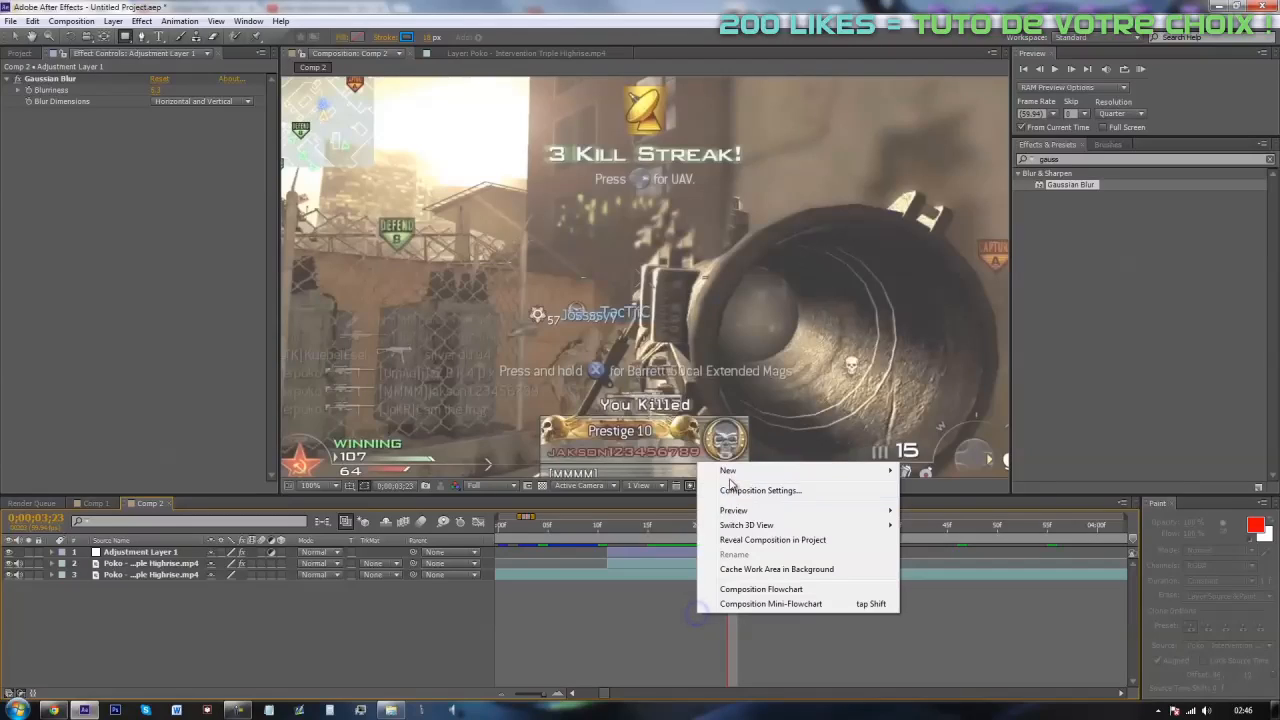
{"action": "mouse_move", "coordinate": [740, 470]}
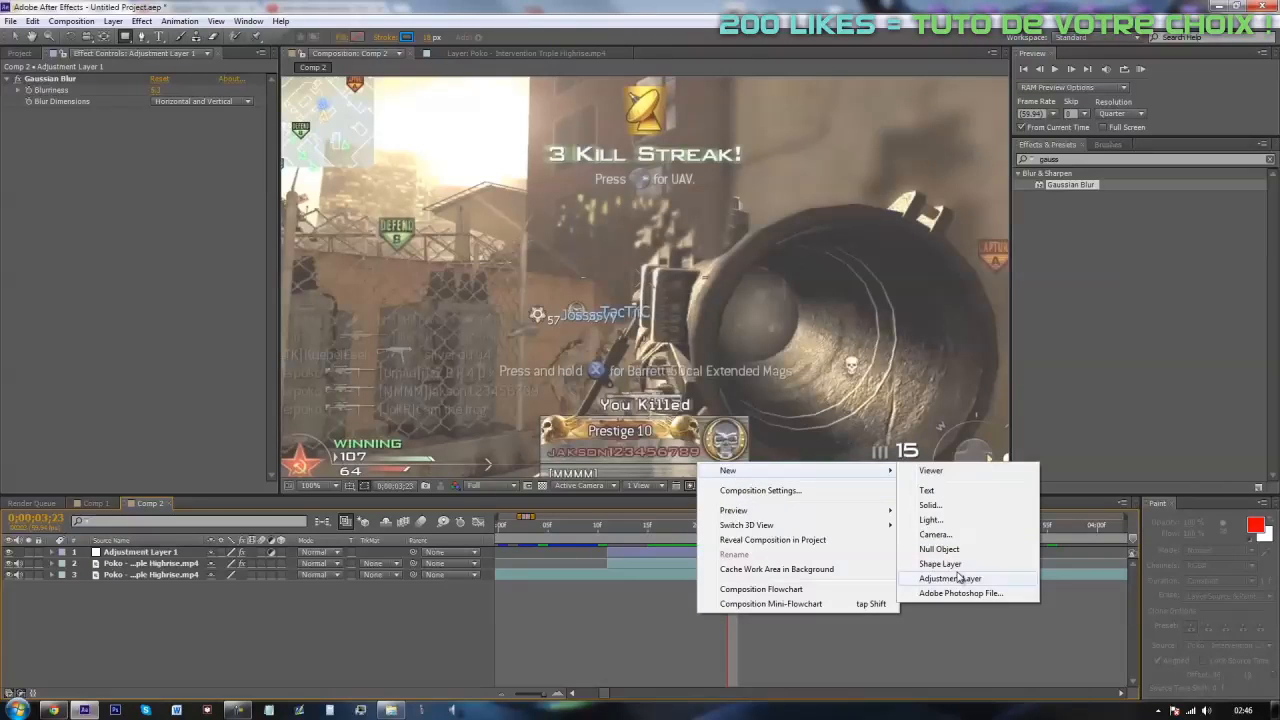
{"action": "left_click", "coordinate": [927, 490]}
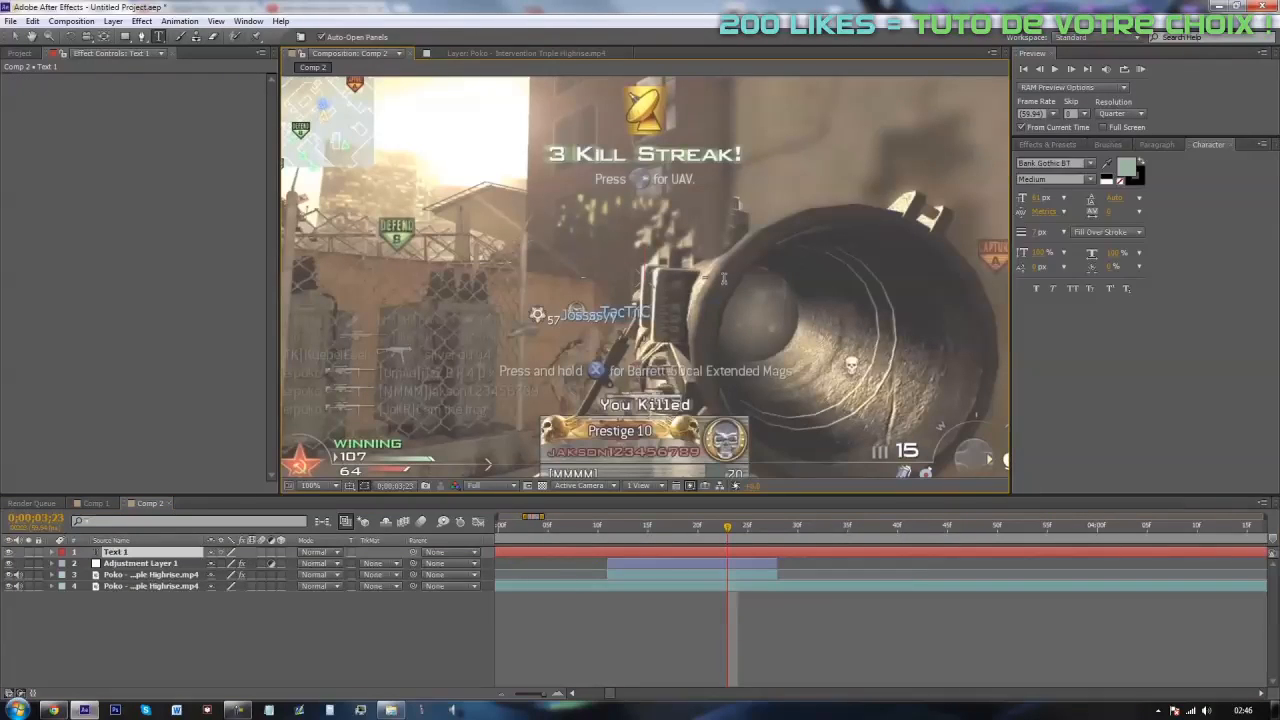
{"action": "type", "text": "NORDIK"}
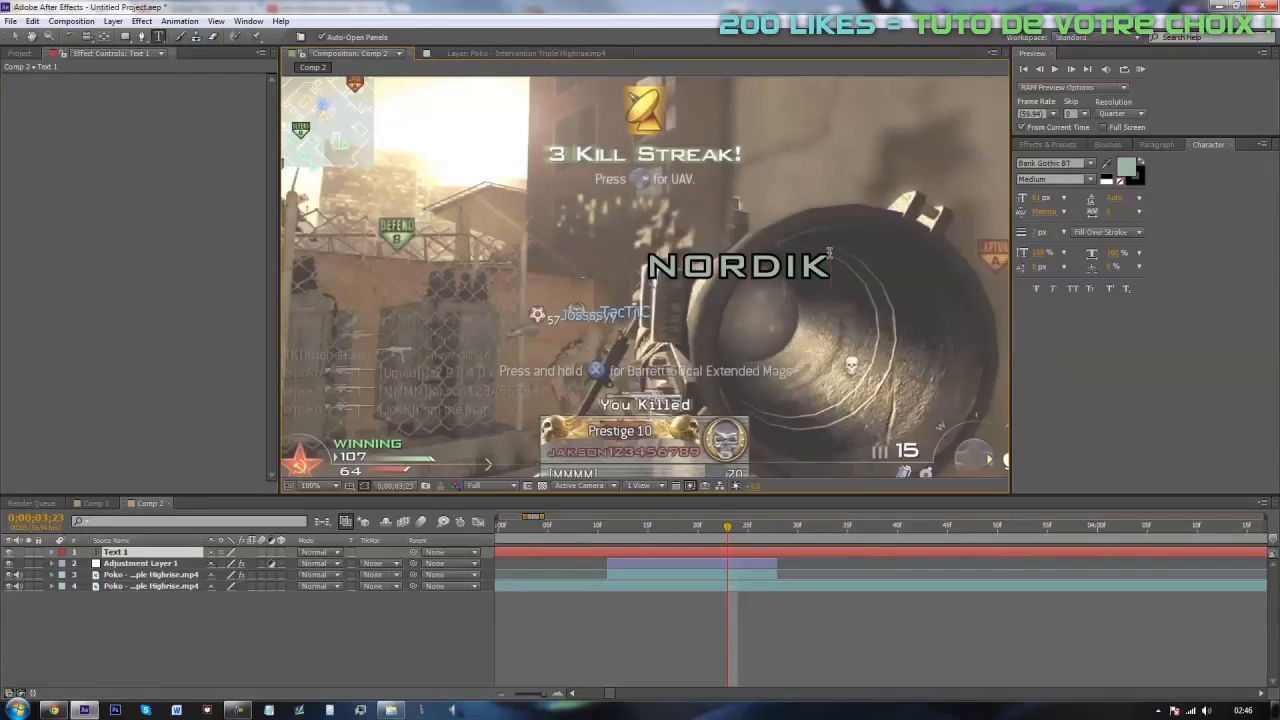
{"action": "key", "text": "ctrl+a"}
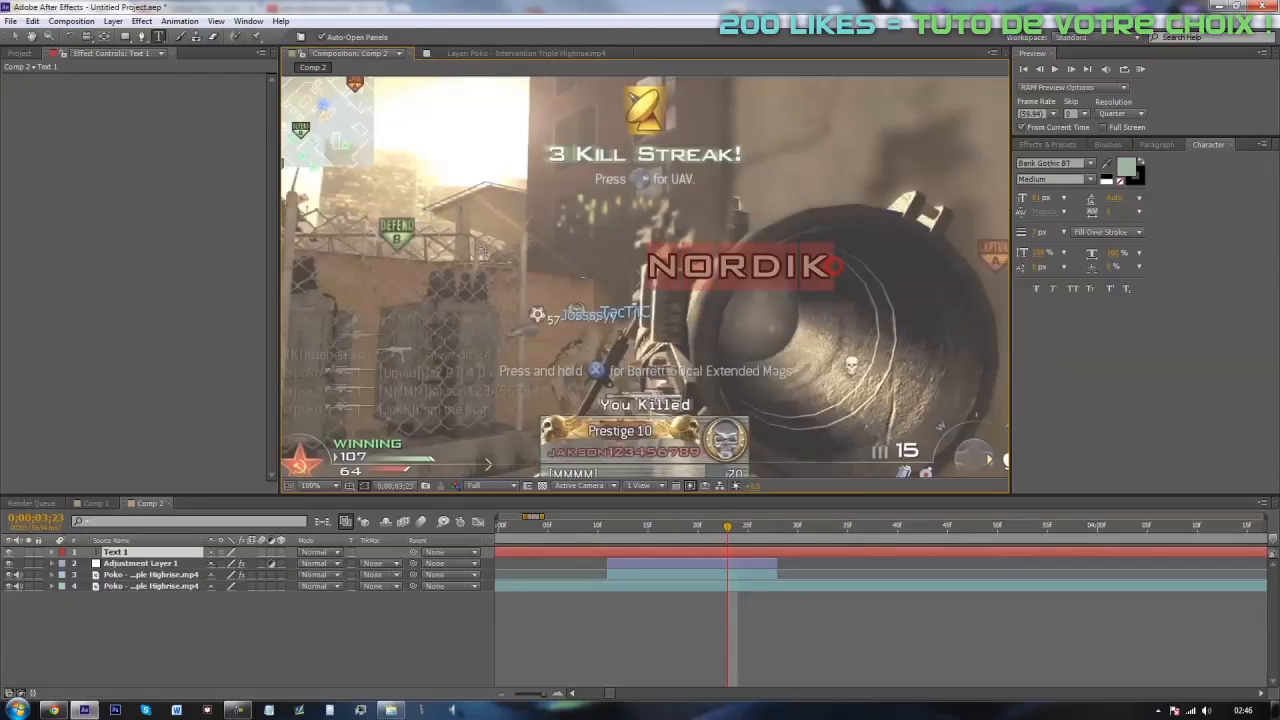
Step: Toggle the visibility of the adjustment layer and the painted Poko clip to compare with the original +150 score
{"action": "left_click", "coordinate": [12, 578]}
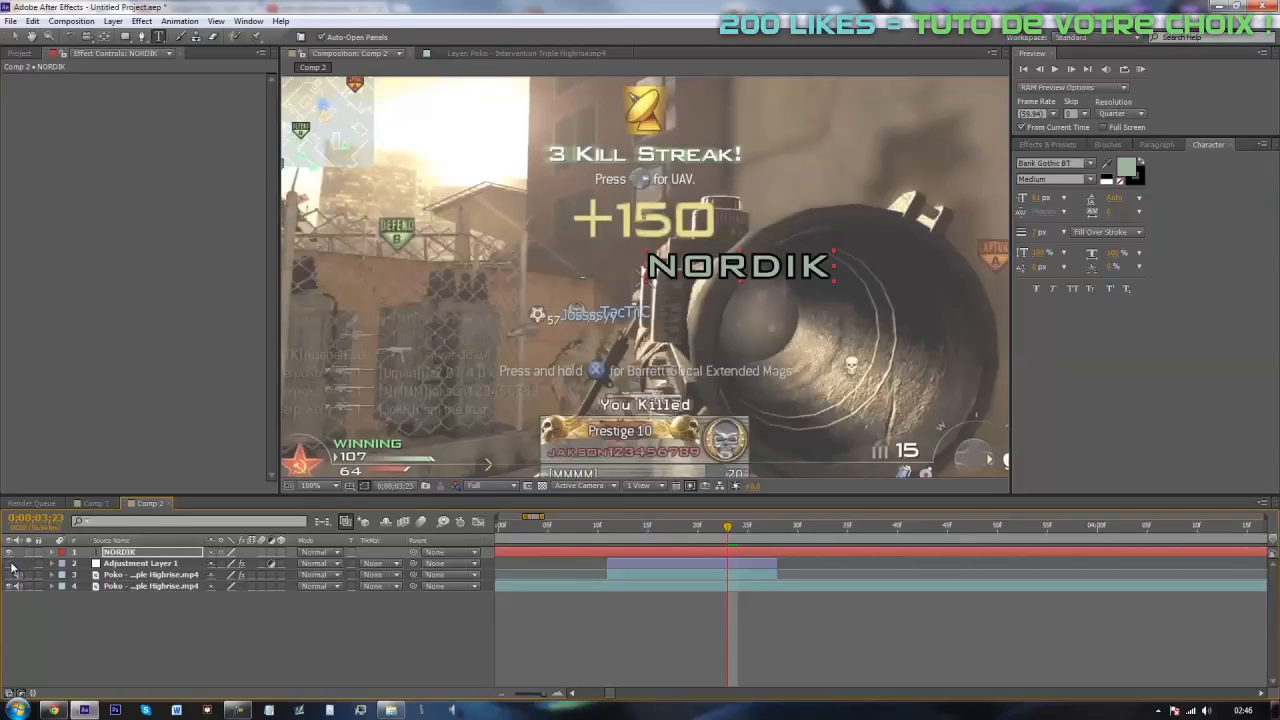
{"action": "left_click", "coordinate": [10, 563]}
{"action": "left_click", "coordinate": [10, 574]}
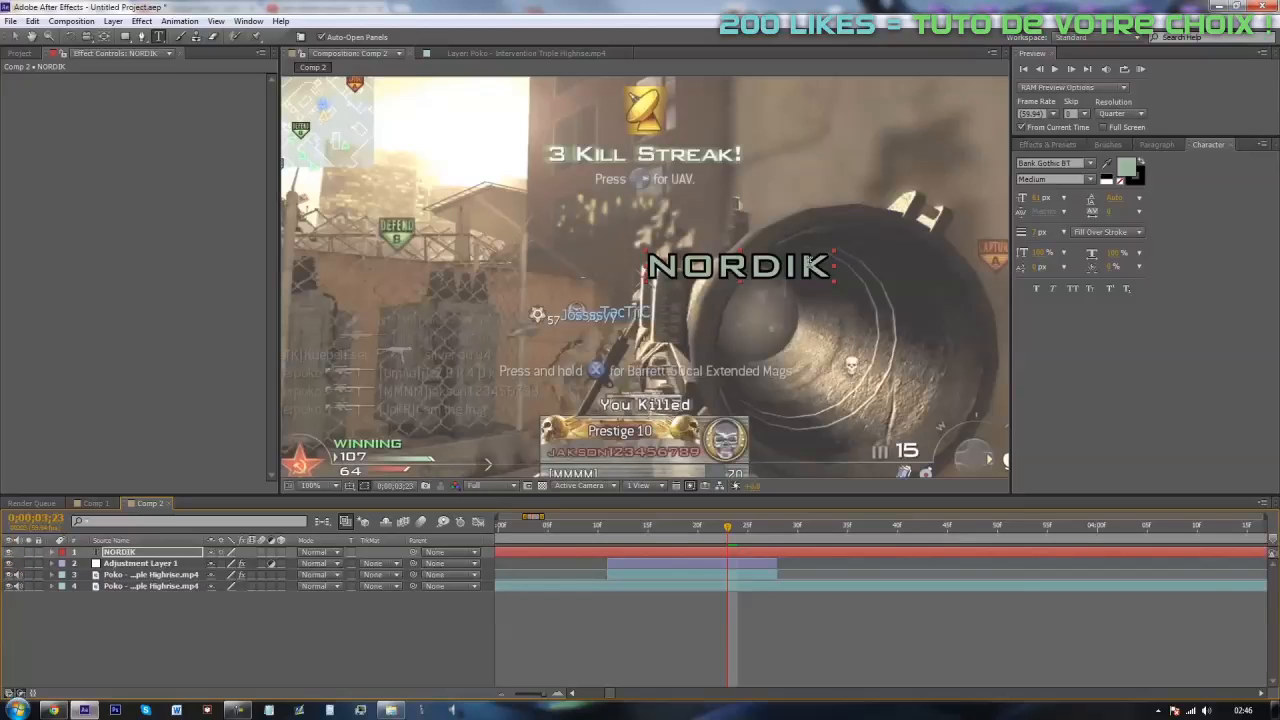
Step: Give the NORDIK text a pale yellow fill (E0D783) matching the +150 score and remove its stroke
{"action": "double_click", "coordinate": [808, 262]}
{"action": "left_click", "coordinate": [1122, 180]}
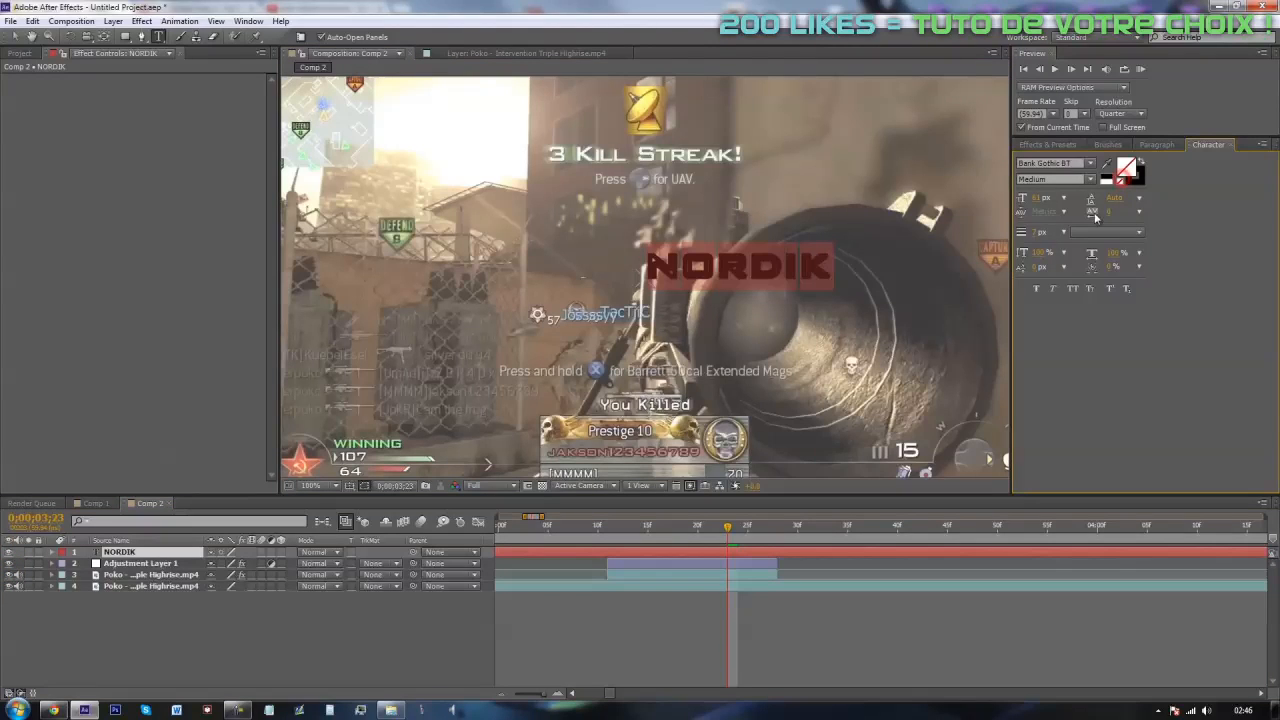
{"action": "left_click", "coordinate": [1126, 170]}
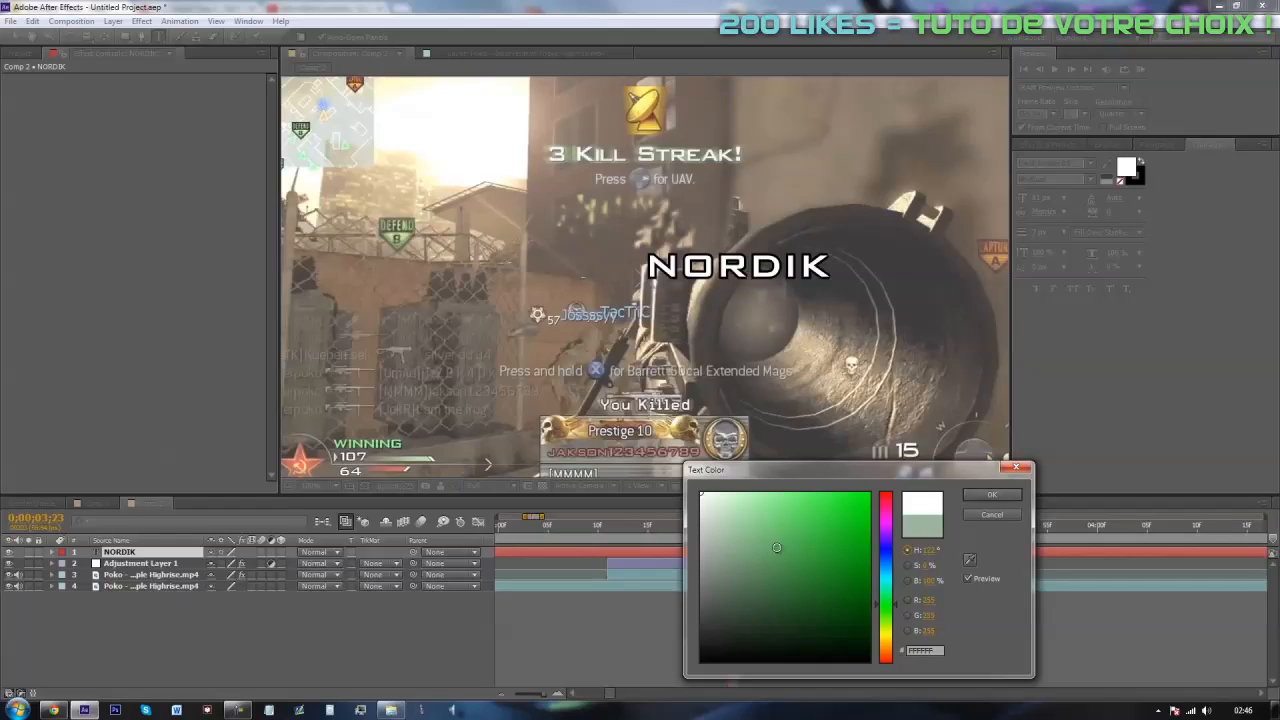
{"action": "left_click", "coordinate": [967, 560]}
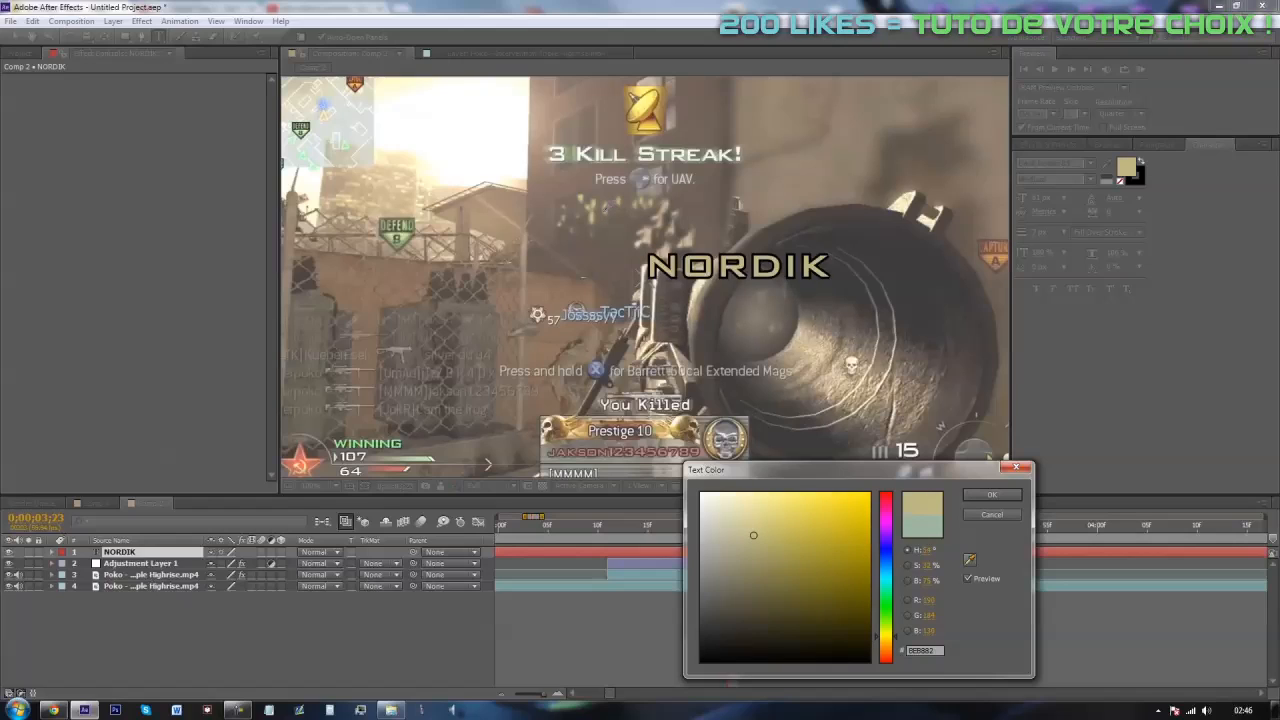
{"action": "left_click", "coordinate": [605, 213]}
{"action": "left_click", "coordinate": [764, 522]}
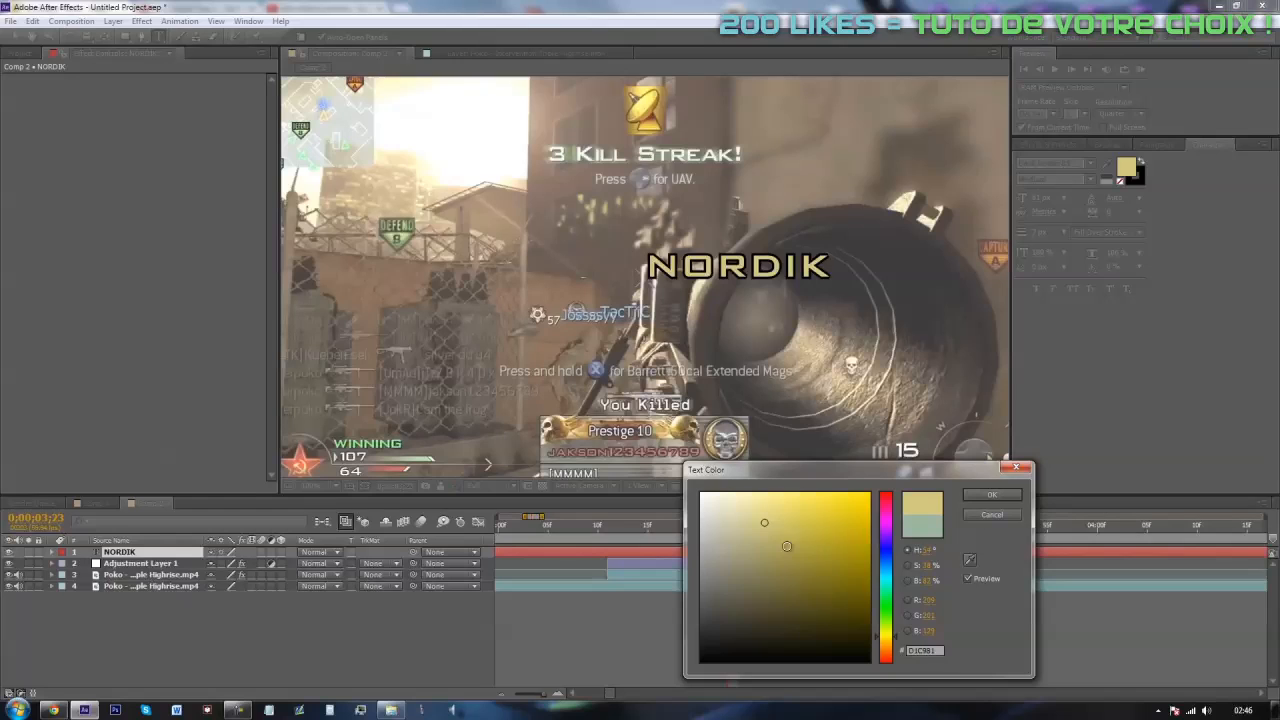
{"action": "left_click_drag", "start_coordinate": [763, 525], "coordinate": [770, 513]}
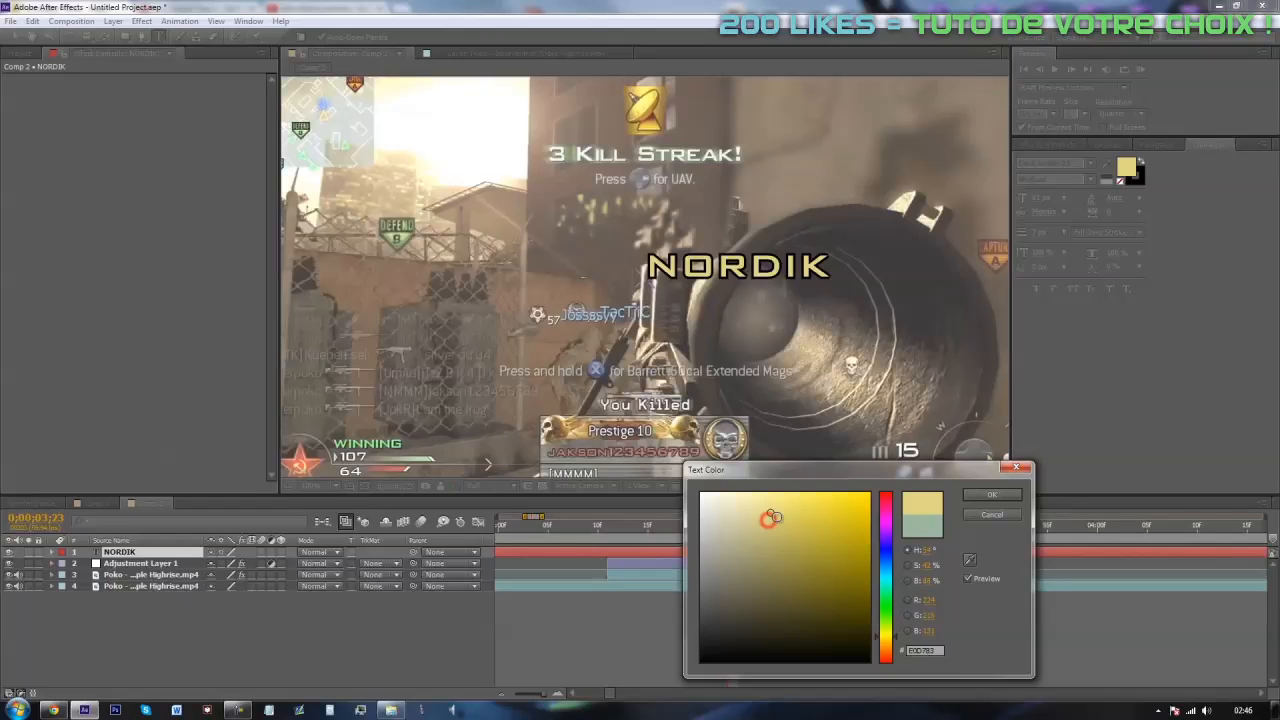
{"action": "left_click", "coordinate": [1010, 496]}
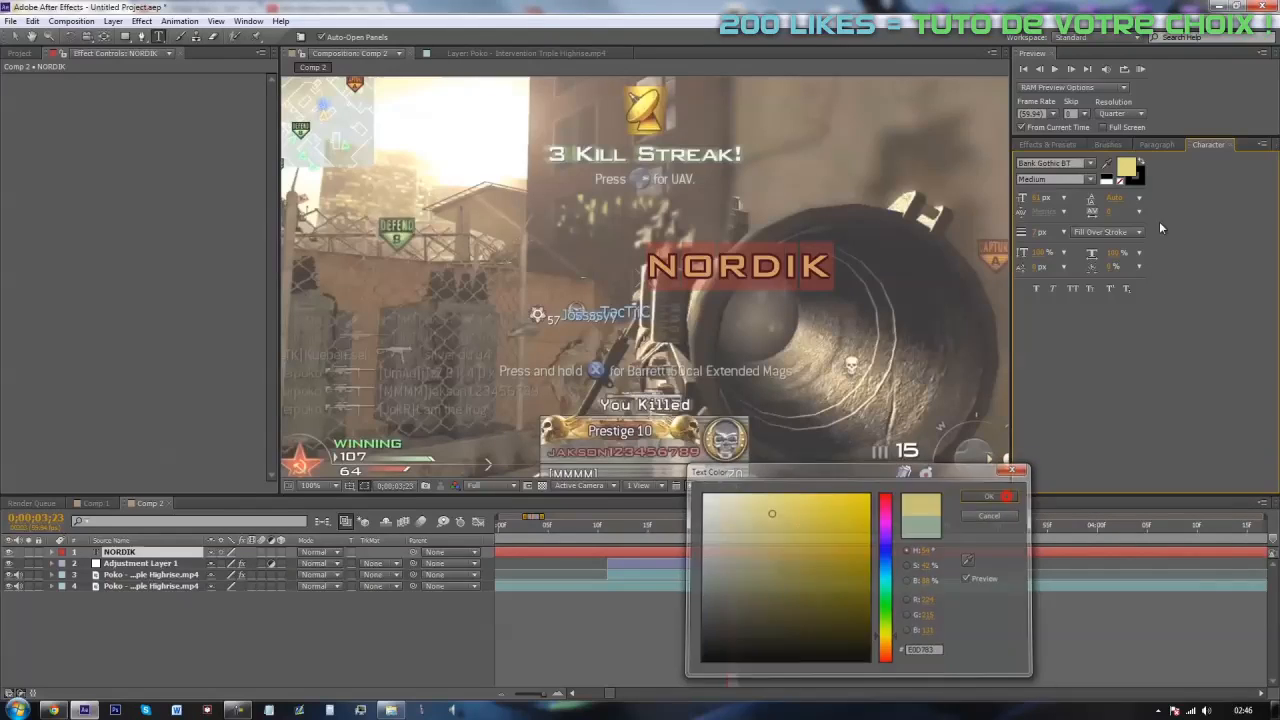
{"action": "left_click", "coordinate": [1120, 180]}
{"action": "left_click", "coordinate": [1124, 168]}
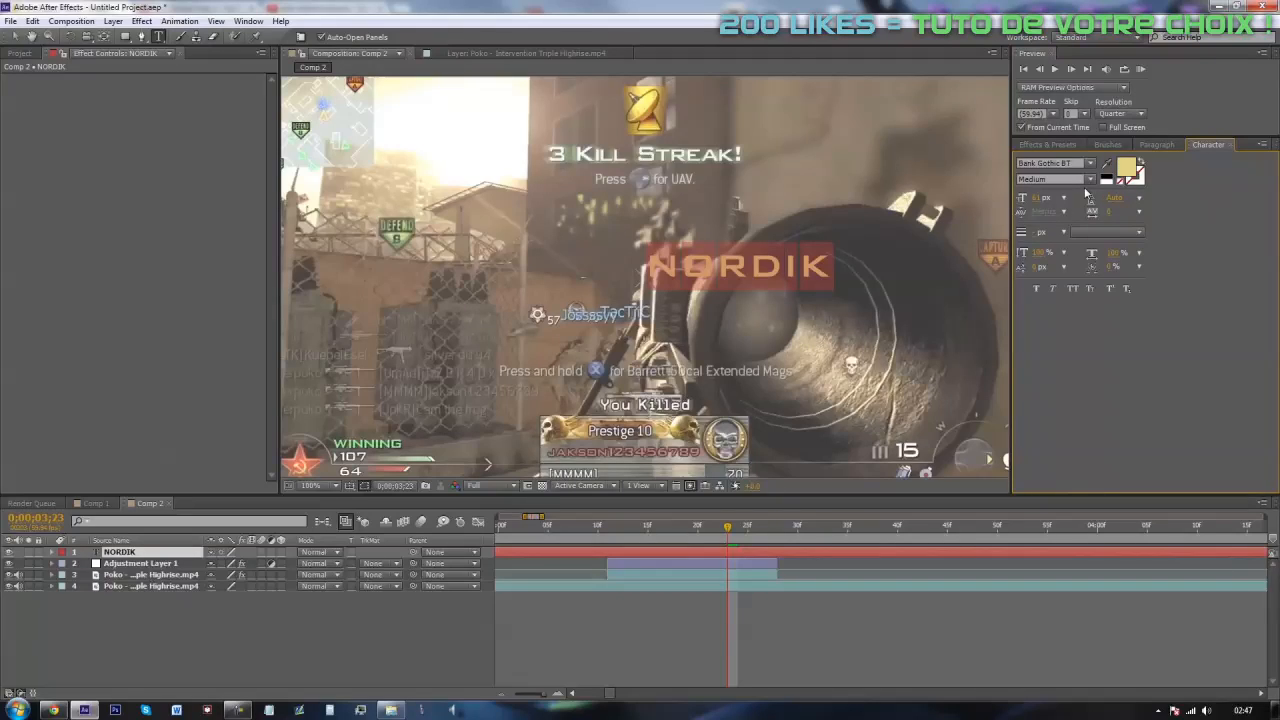
Step: Search the effects for "drop", apply Drop Shadow to the NORDIK text layer and set its distance to 3
{"action": "left_click", "coordinate": [1047, 144]}
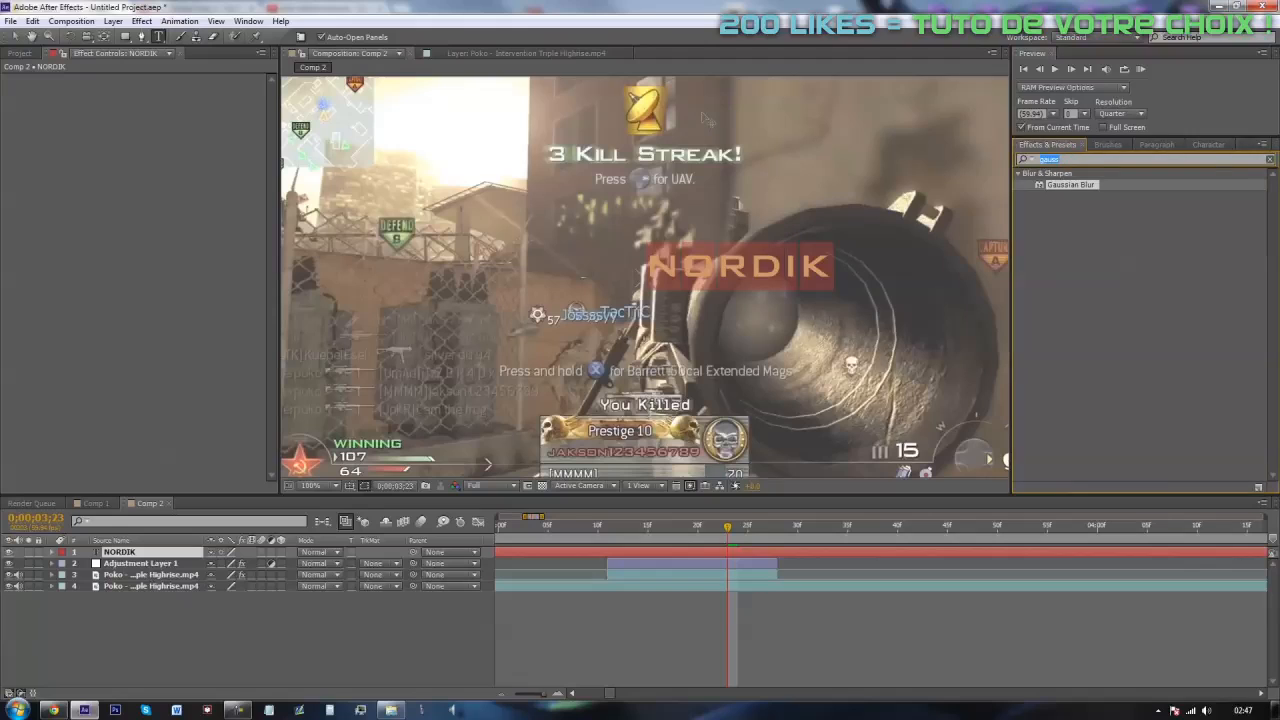
{"action": "type", "text": "drop"}
{"action": "left_click_drag", "start_coordinate": [1068, 414], "coordinate": [740, 265]}
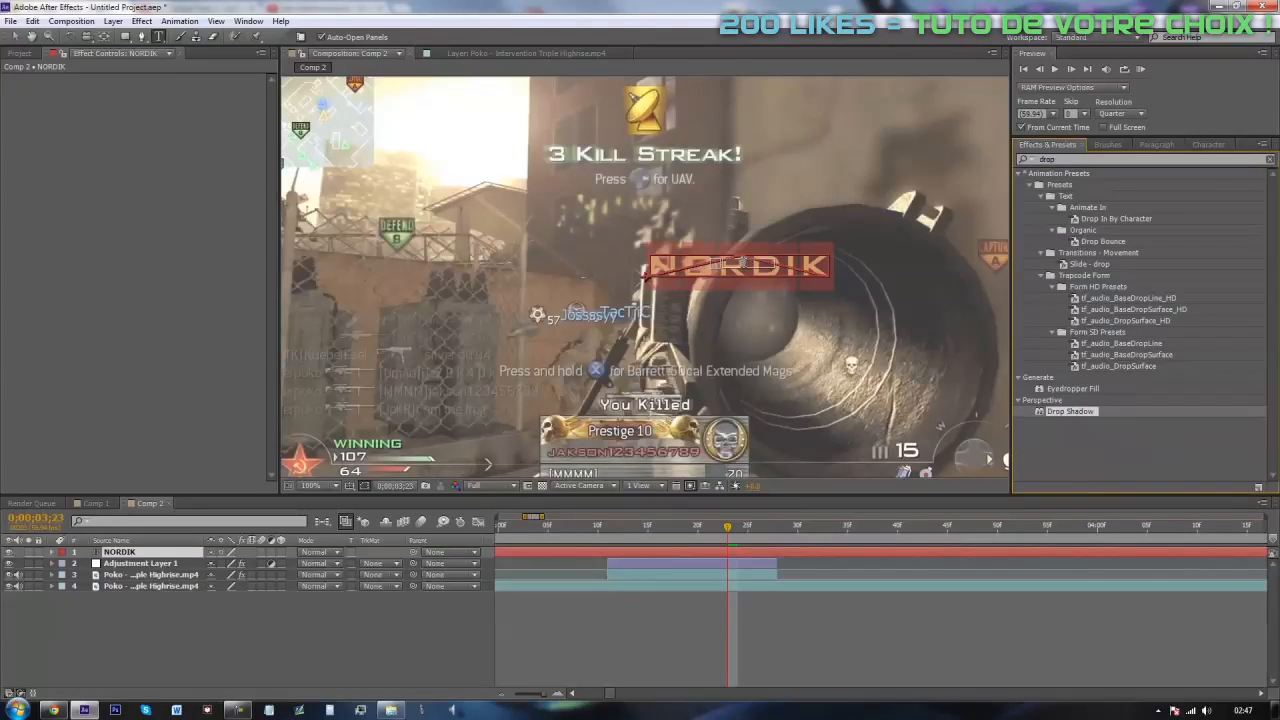
{"action": "left_click", "coordinate": [838, 600]}
{"action": "left_click", "coordinate": [157, 151]}
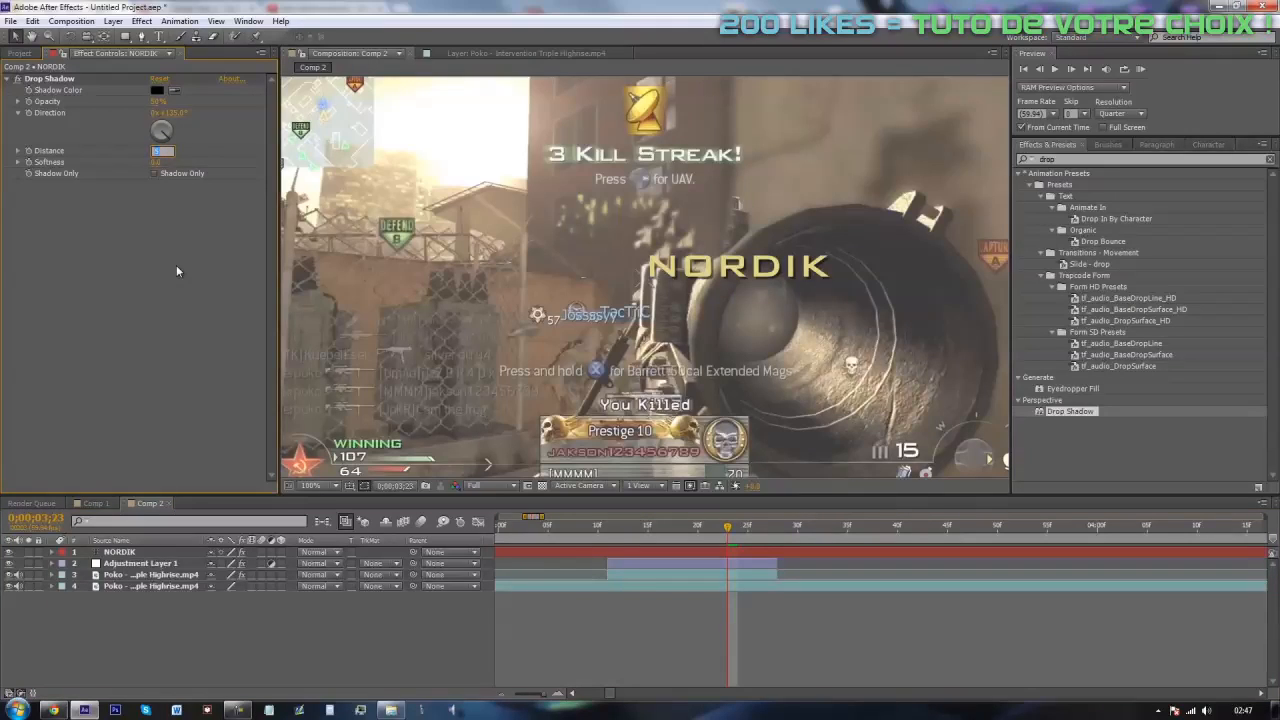
{"action": "type", "text": "3"}
{"action": "key", "text": "Return"}
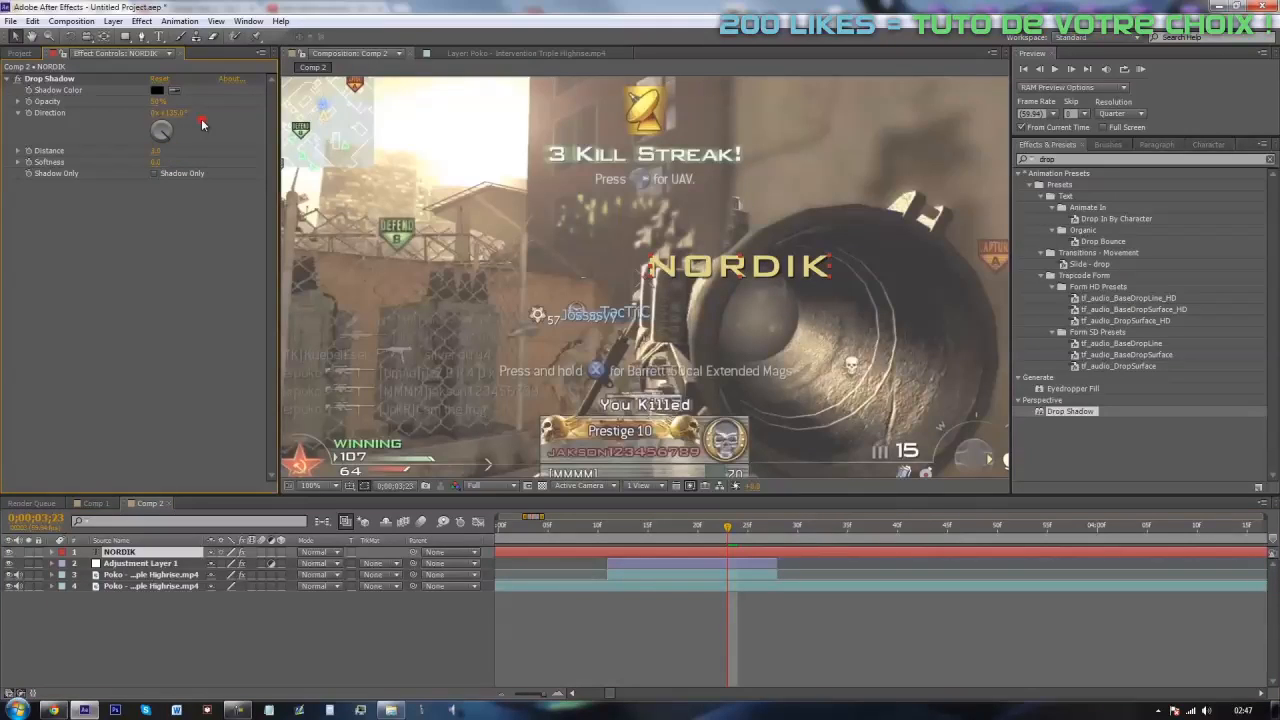
Step: Move the text to where the +150 score was and change it to "+Nordik"
{"action": "left_click", "coordinate": [881, 648]}
{"action": "left_click_drag", "start_coordinate": [760, 272], "coordinate": [64, 117]}
{"action": "left_click", "coordinate": [157, 37]}
{"action": "type", "text": "NORDI"}
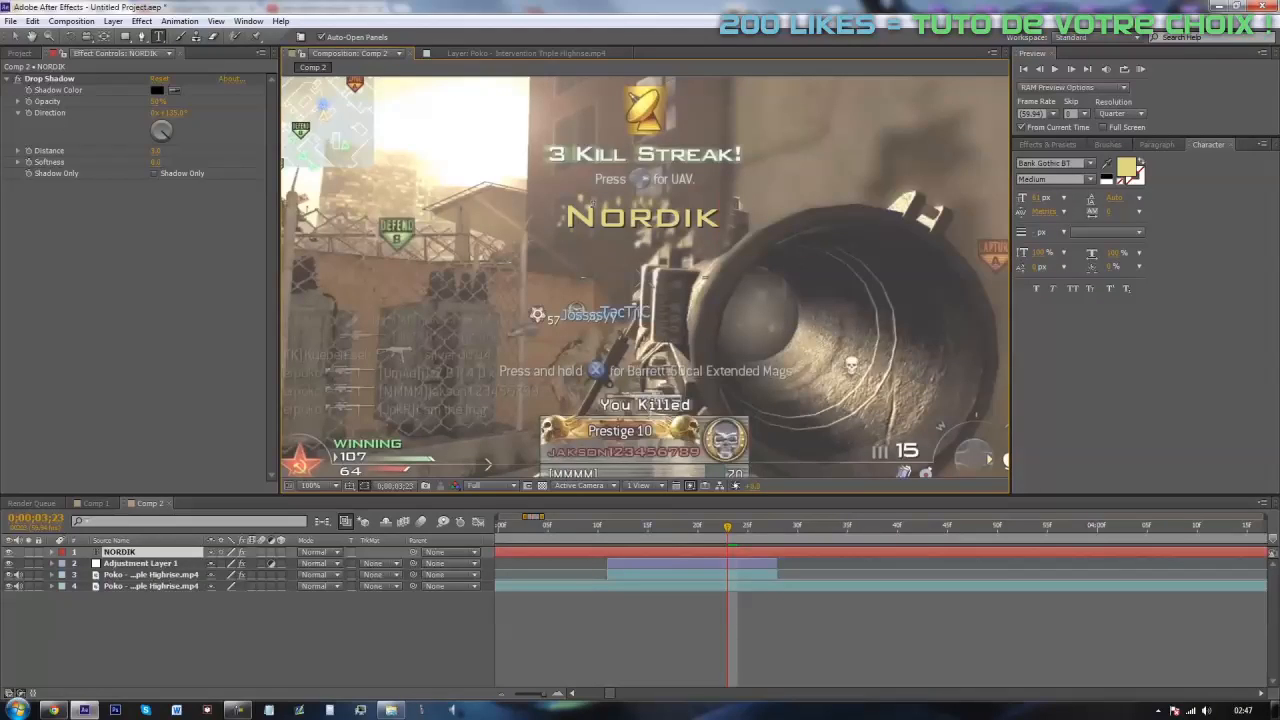
{"action": "type", "text": "+"}
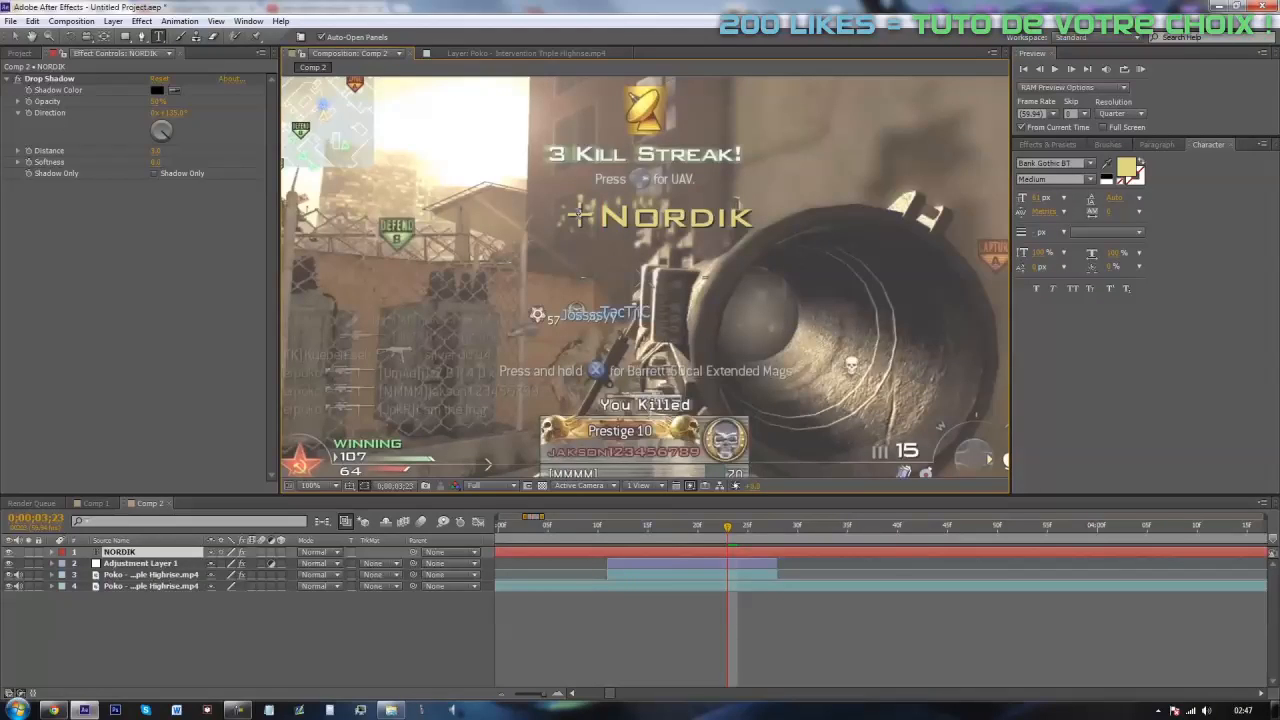
Step: Enlarge the font size of the +Nordik text and recentre it below the kill streak message
{"action": "left_click_drag", "start_coordinate": [750, 222], "coordinate": [566, 218]}
{"action": "left_click_drag", "start_coordinate": [1036, 199], "coordinate": [1074, 199]}
{"action": "left_click", "coordinate": [15, 36]}
{"action": "left_click_drag", "start_coordinate": [772, 226], "coordinate": [707, 228]}
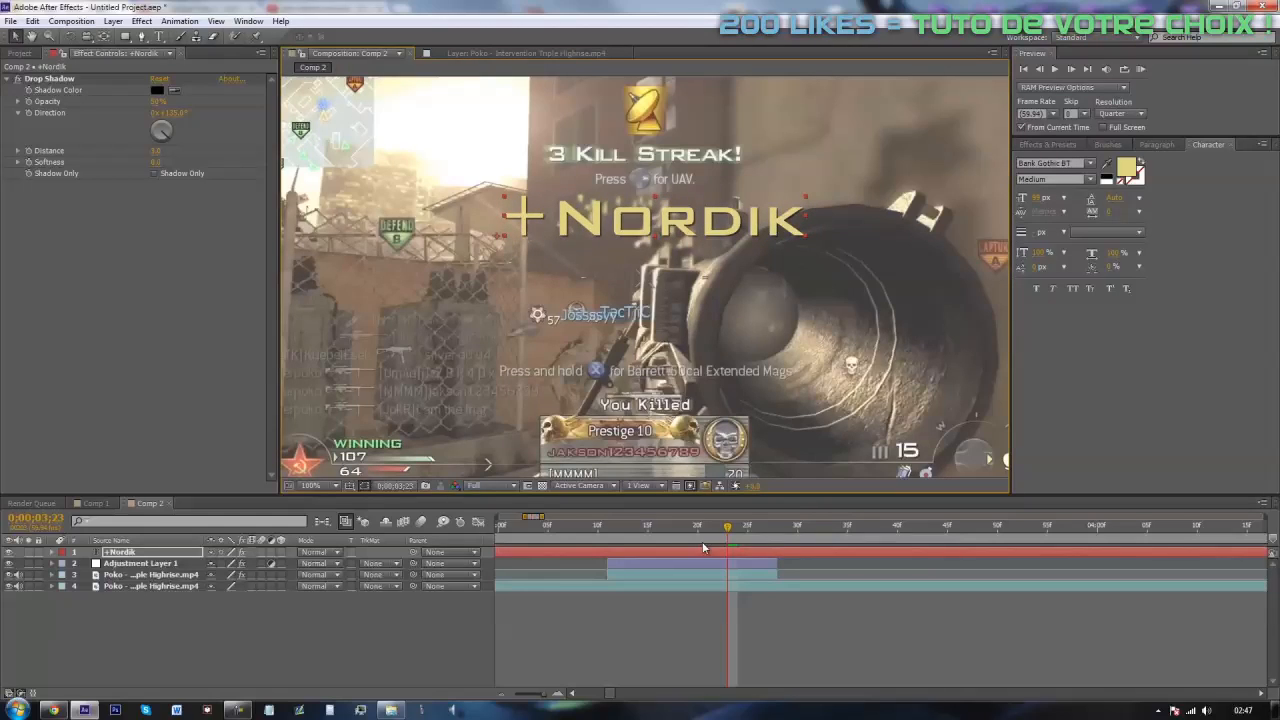
Step: Trim the +Nordik text layer to run from 0;00;03;11 to 0;00;03;28, deleting the excess pieces
{"action": "left_click", "coordinate": [607, 528]}
{"action": "key", "text": "ctrl+shift+d"}
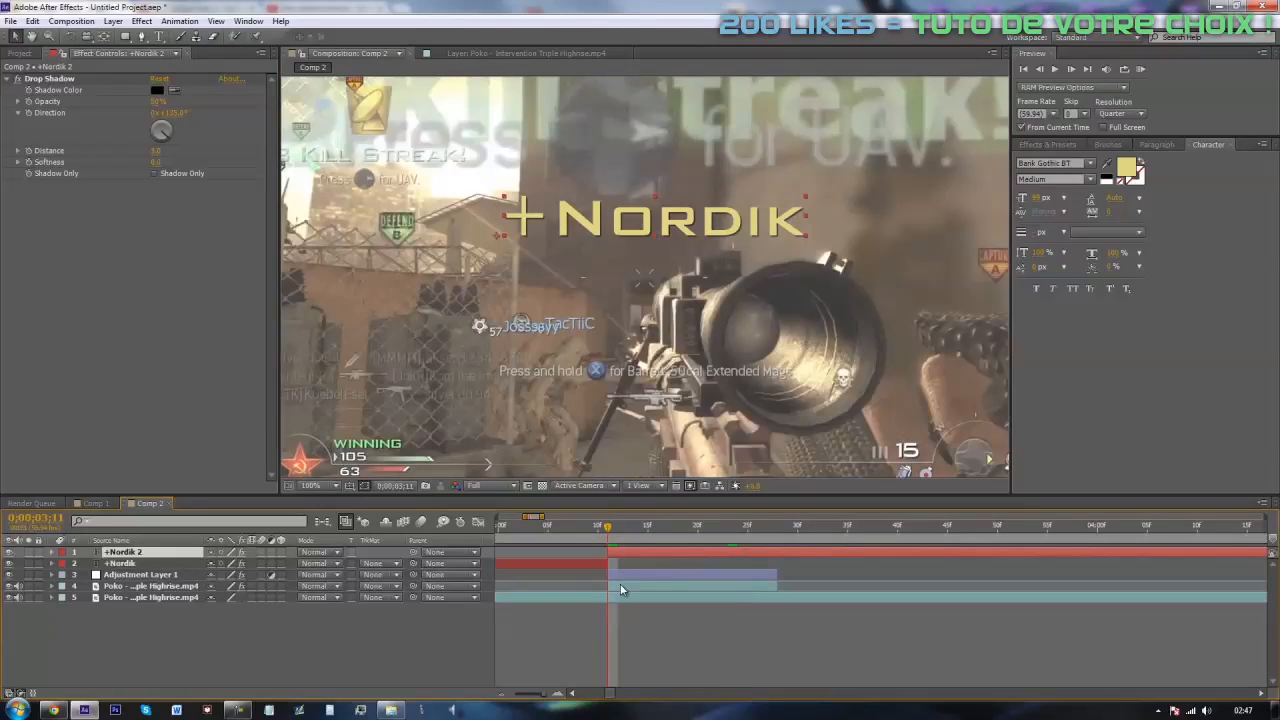
{"action": "left_click", "coordinate": [588, 561]}
{"action": "key", "text": "Delete"}
{"action": "left_click", "coordinate": [617, 548]}
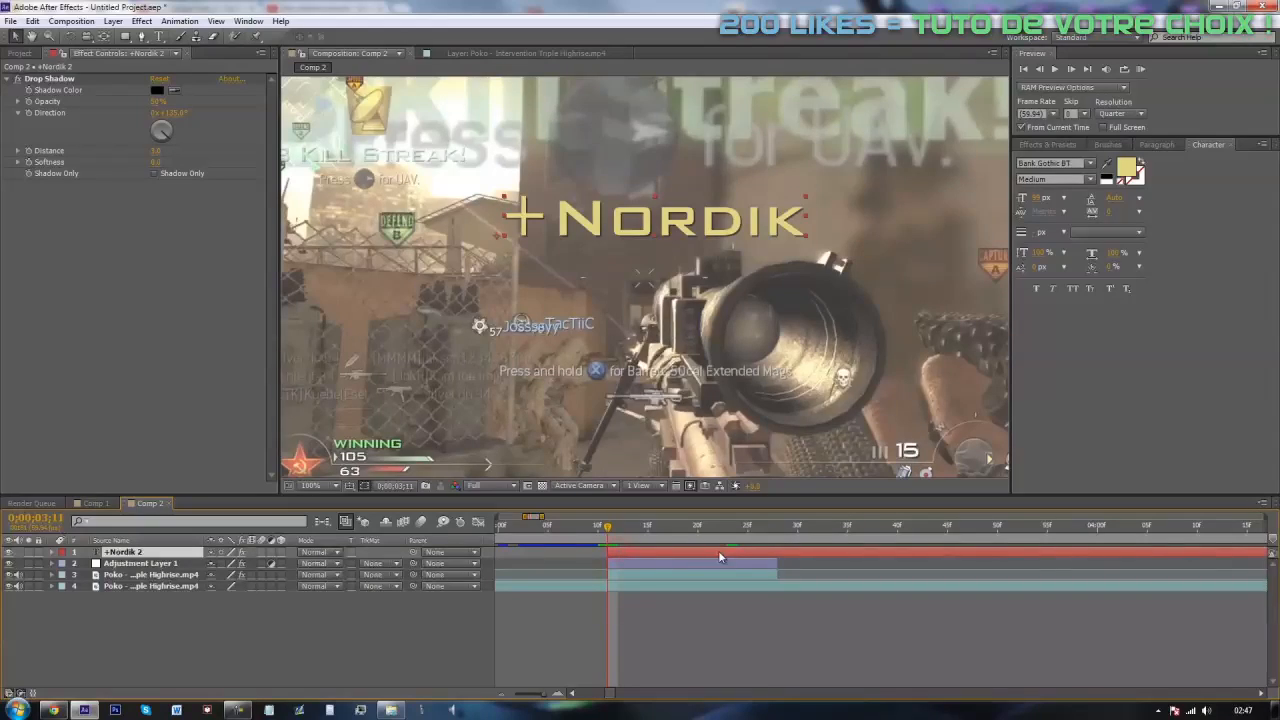
{"action": "left_click", "coordinate": [775, 528]}
{"action": "left_click", "coordinate": [779, 531]}
{"action": "key", "text": "ctrl+shift+d"}
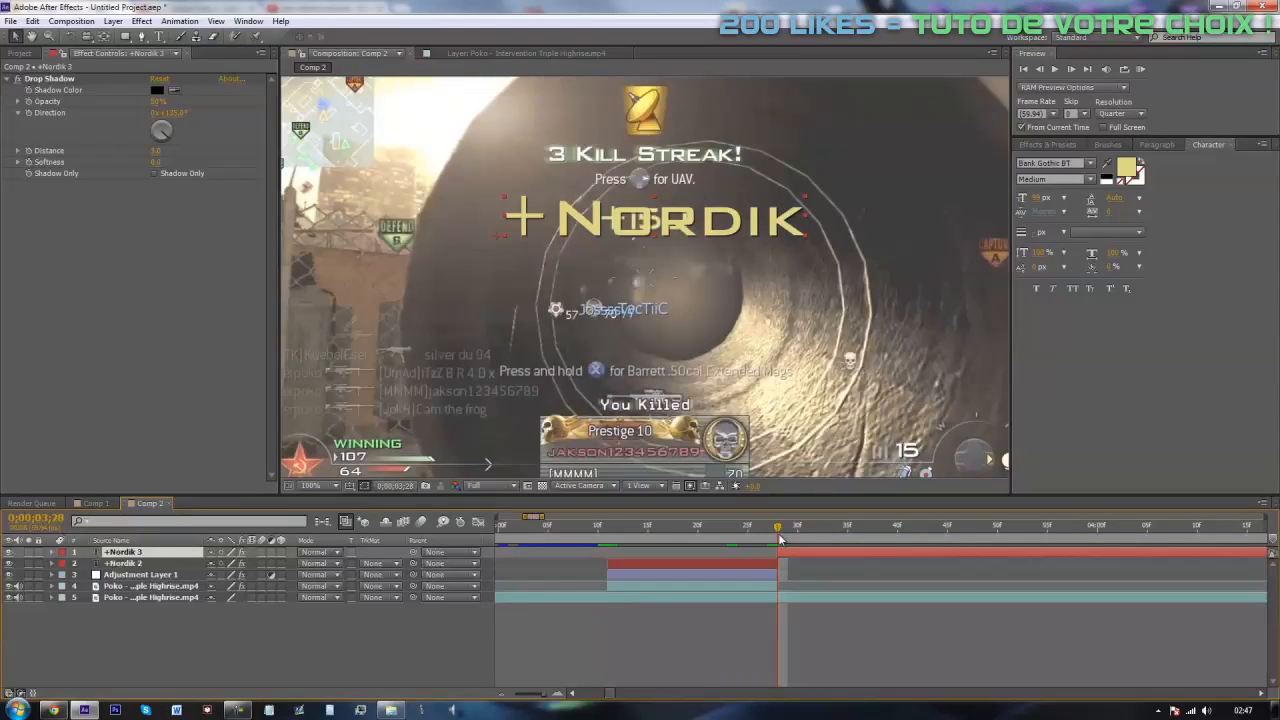
{"action": "key", "text": "Delete"}
Step: At 0;00;03;11, reveal the +Nordik layer's scale and reduce it to about 66%
{"action": "left_click", "coordinate": [618, 529]}
{"action": "left_click_drag", "start_coordinate": [613, 530], "coordinate": [606, 540]}
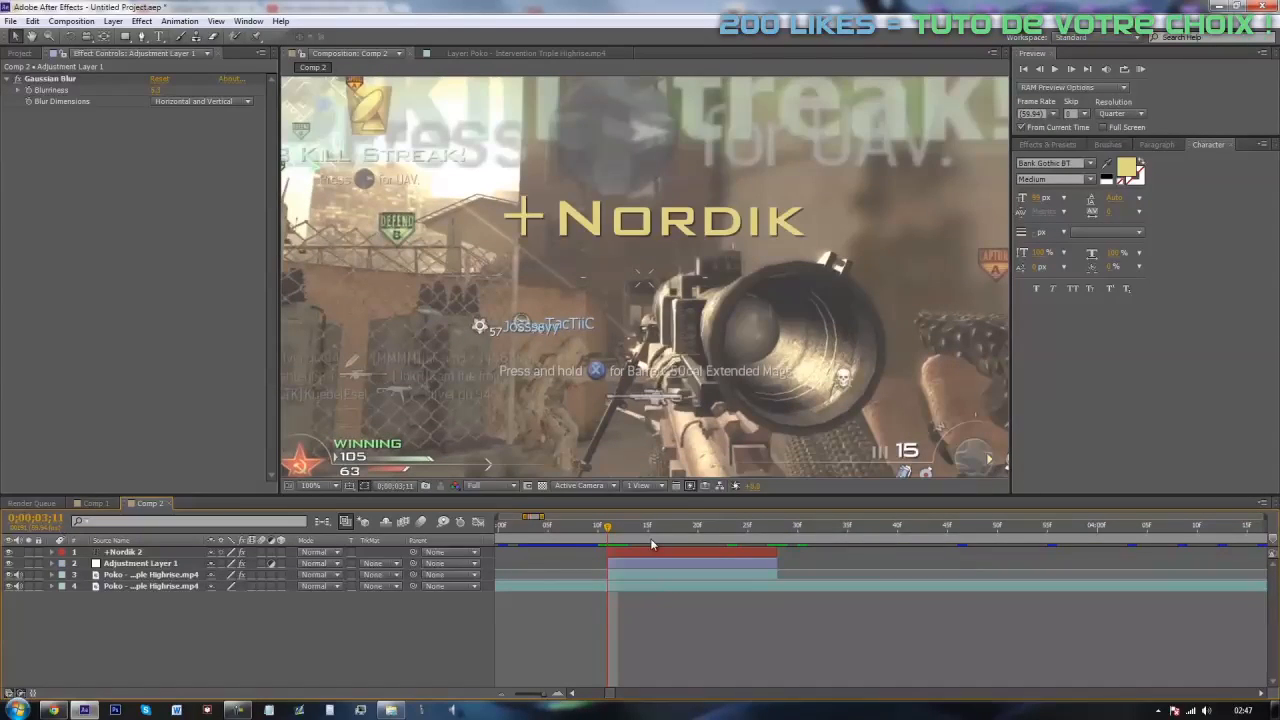
{"action": "left_click", "coordinate": [639, 551]}
{"action": "key", "text": "s"}
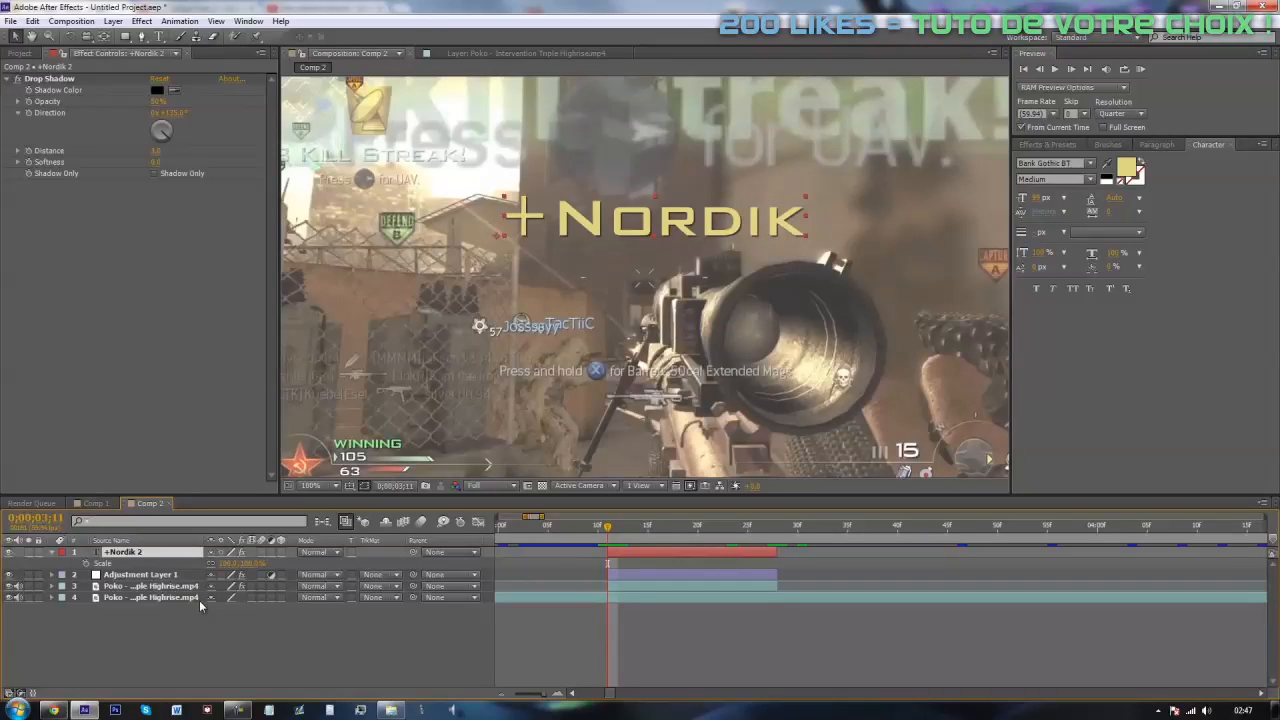
{"action": "left_click_drag", "start_coordinate": [228, 563], "coordinate": [180, 563]}
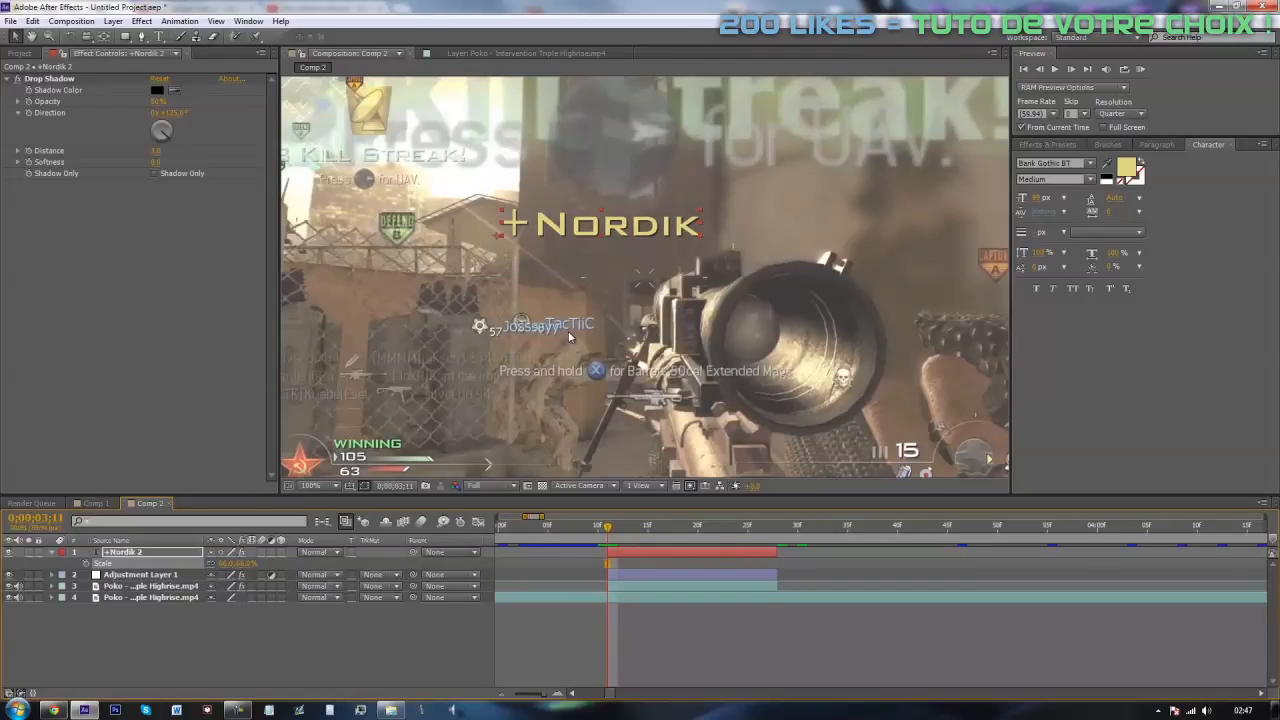
Step: Undo the +Nordik layer's scale reduction and move its anchor point to the centre of the text
{"action": "key", "text": "ctrl+z"}
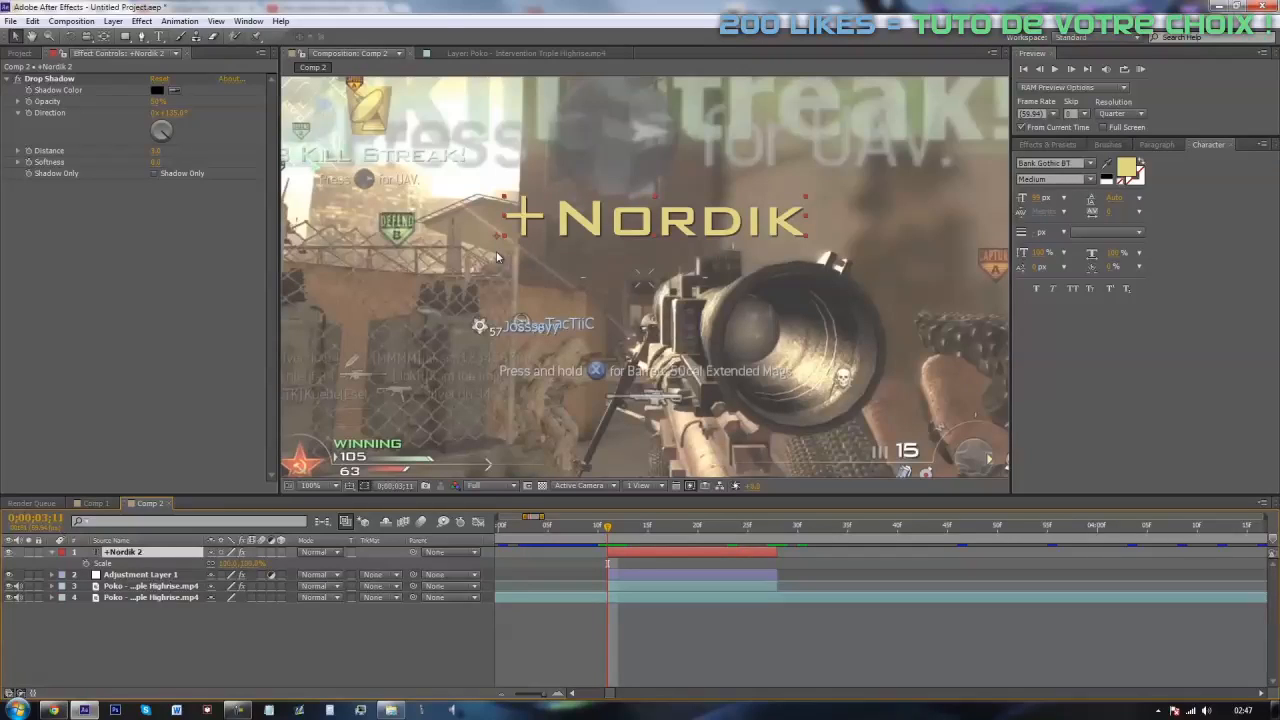
{"action": "left_click", "coordinate": [105, 36]}
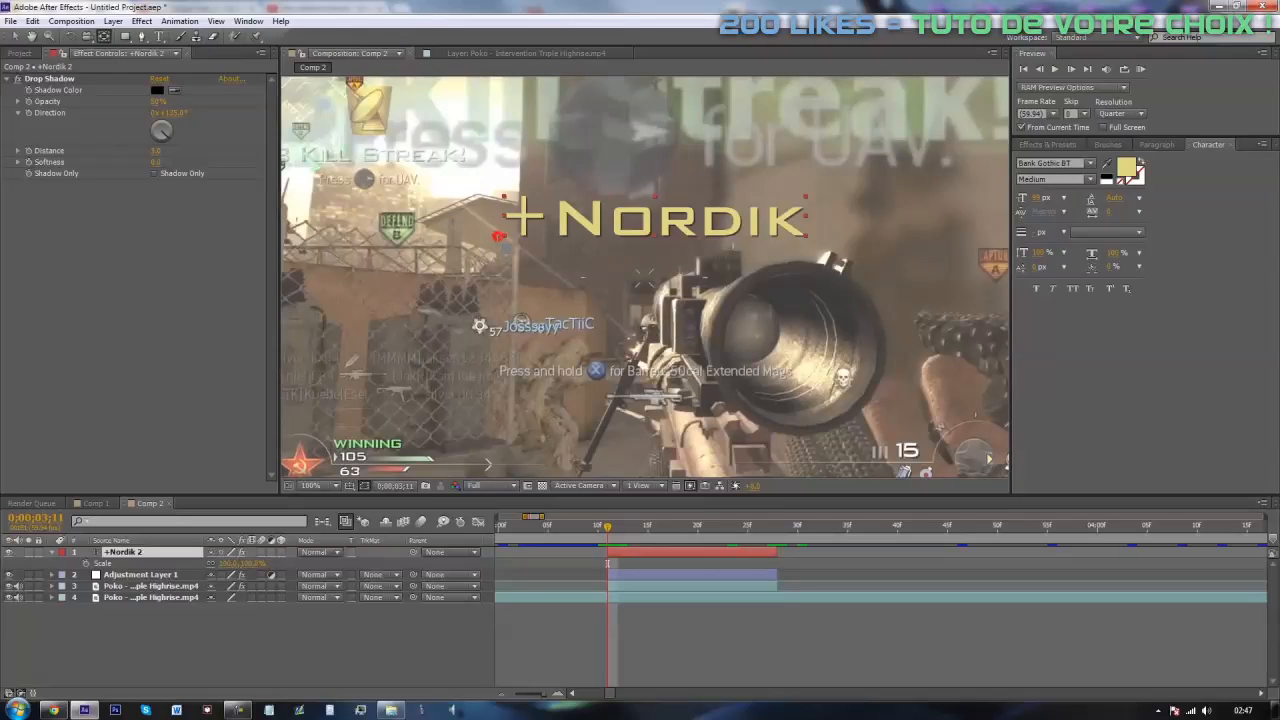
{"action": "left_click", "coordinate": [665, 231]}
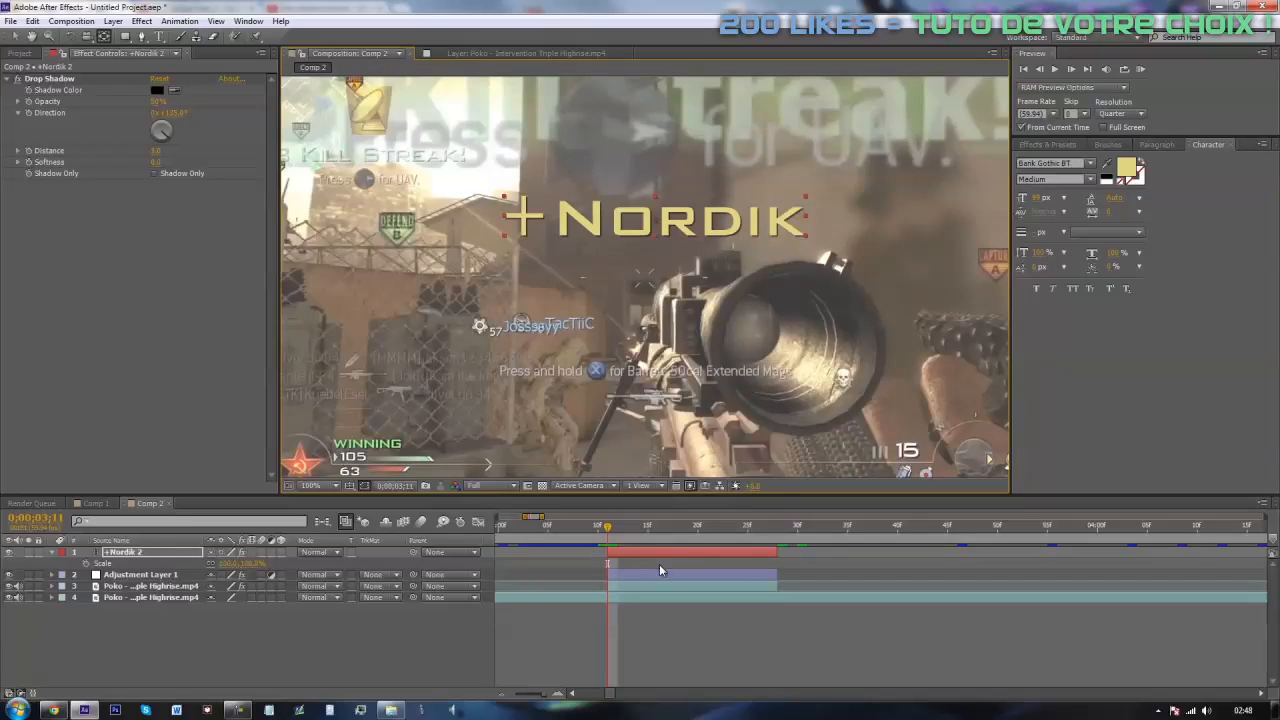
Step: Set the +Nordik layer's scale to 0% at 0;00;03;11 and turn on keyframing for it
{"action": "left_click_drag", "start_coordinate": [227, 564], "coordinate": [170, 570]}
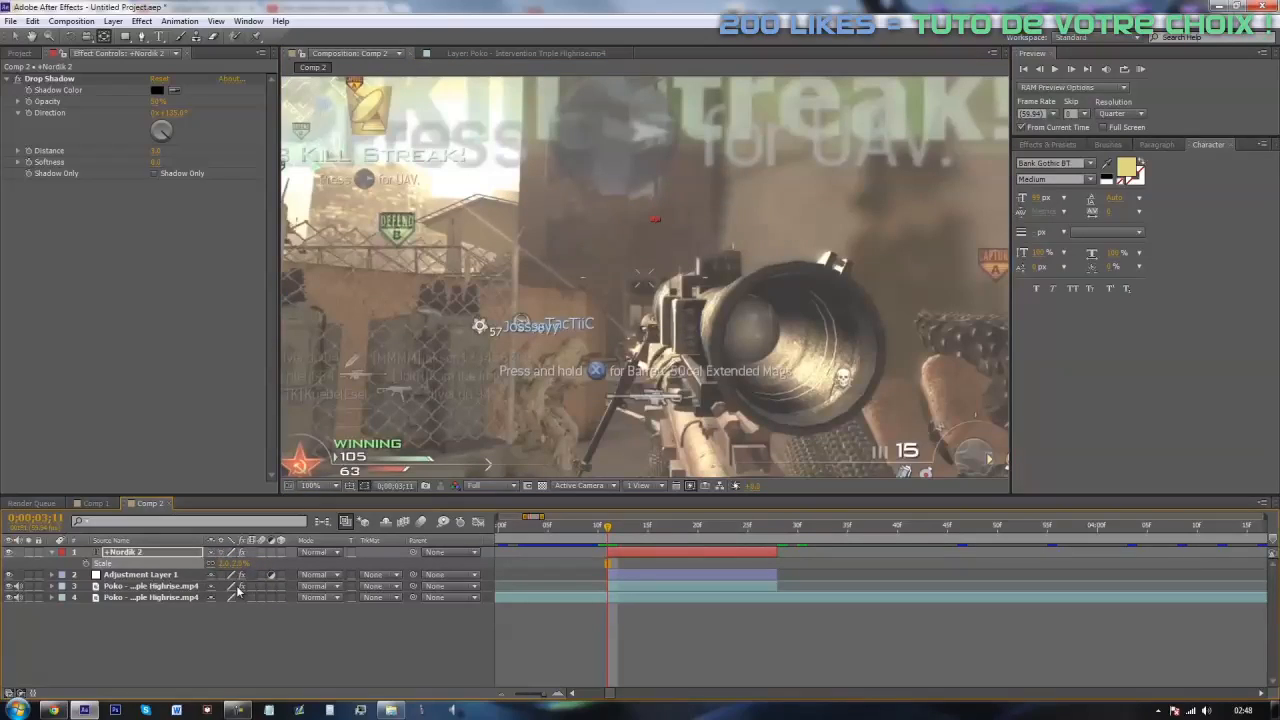
{"action": "left_click", "coordinate": [220, 564]}
{"action": "type", "text": "0"}
{"action": "key", "text": "Return"}
{"action": "left_click", "coordinate": [86, 564]}
Step: Add a 100% scale keyframe to the +Nordik layer at 0;00;03;17
{"action": "left_click_drag", "start_coordinate": [629, 525], "coordinate": [672, 538]}
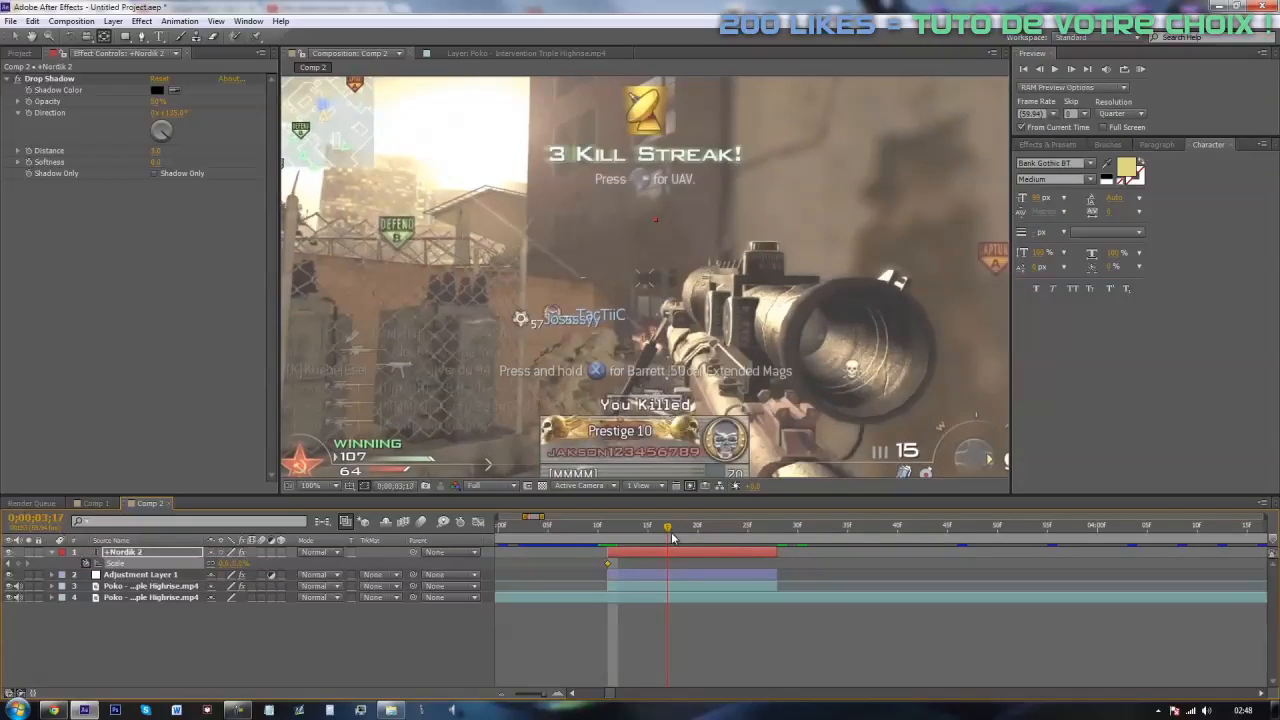
{"action": "left_click", "coordinate": [228, 563]}
{"action": "type", "text": "100"}
{"action": "key", "text": "Return"}
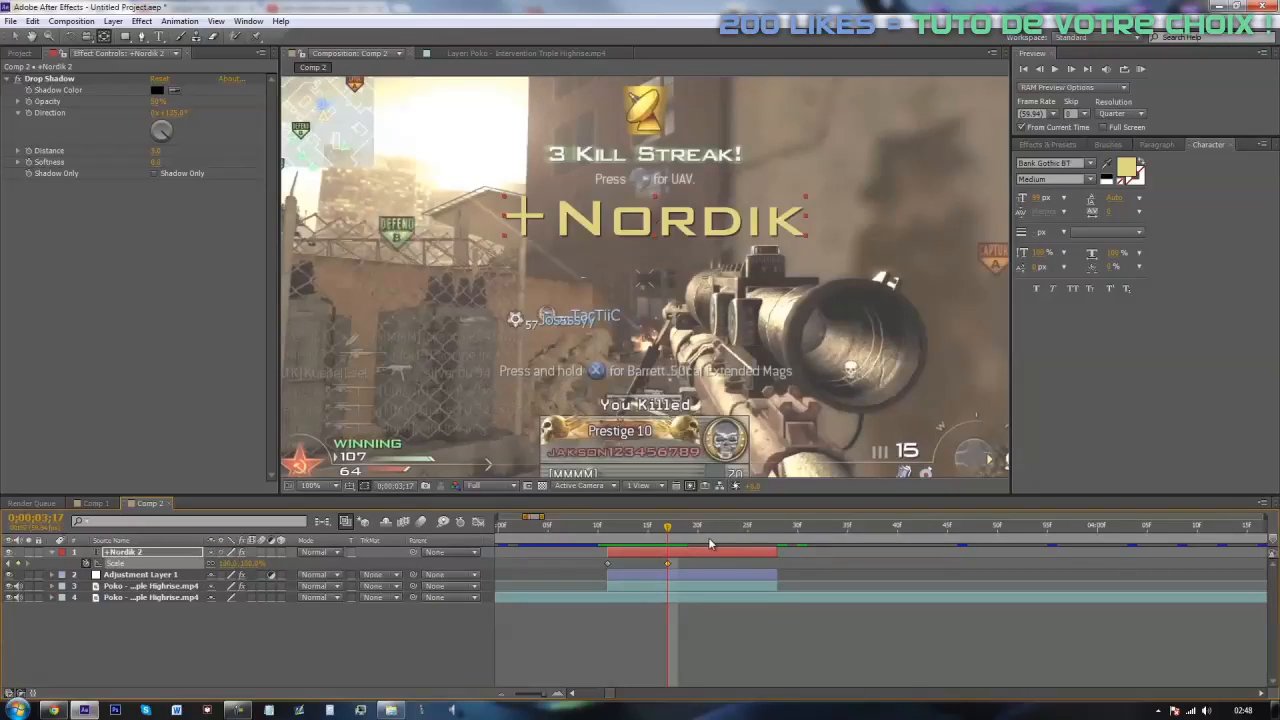
Step: Enable motion blur for the +Nordik layer and the composition, and preview the text's scale-up animation
{"action": "left_click_drag", "start_coordinate": [676, 530], "coordinate": [638, 590]}
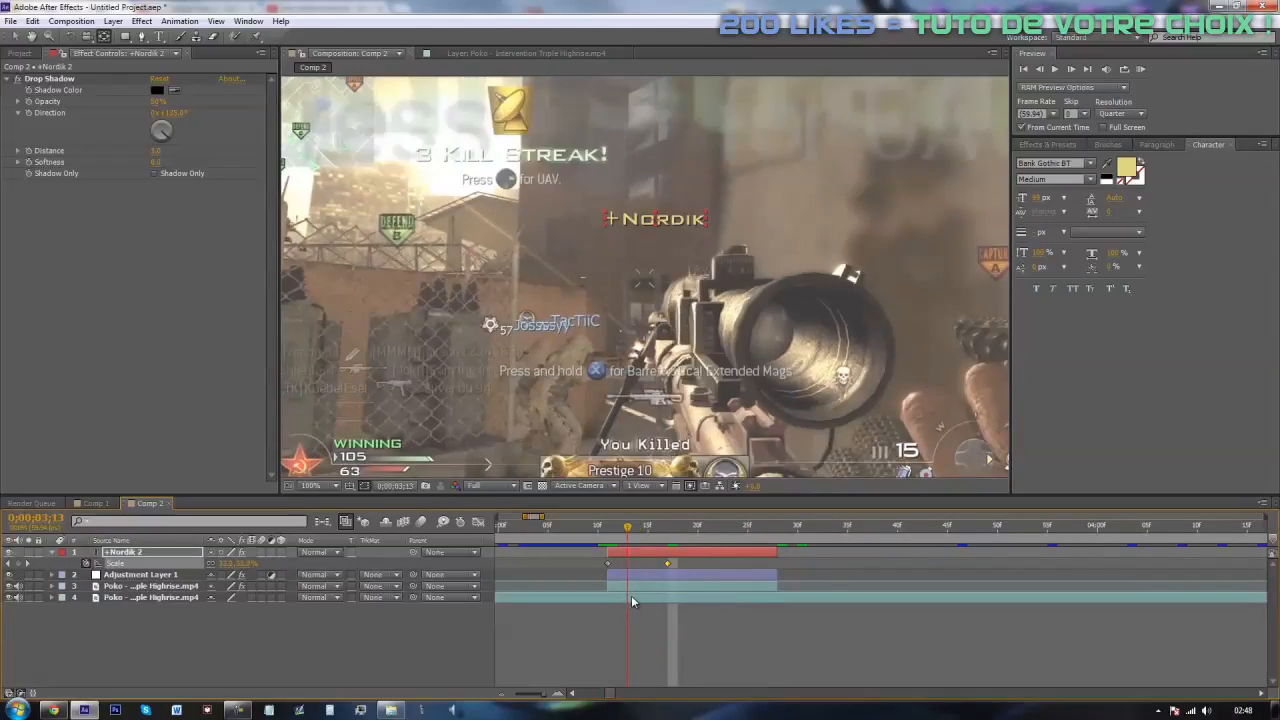
{"action": "left_click", "coordinate": [422, 522]}
{"action": "left_click", "coordinate": [264, 553]}
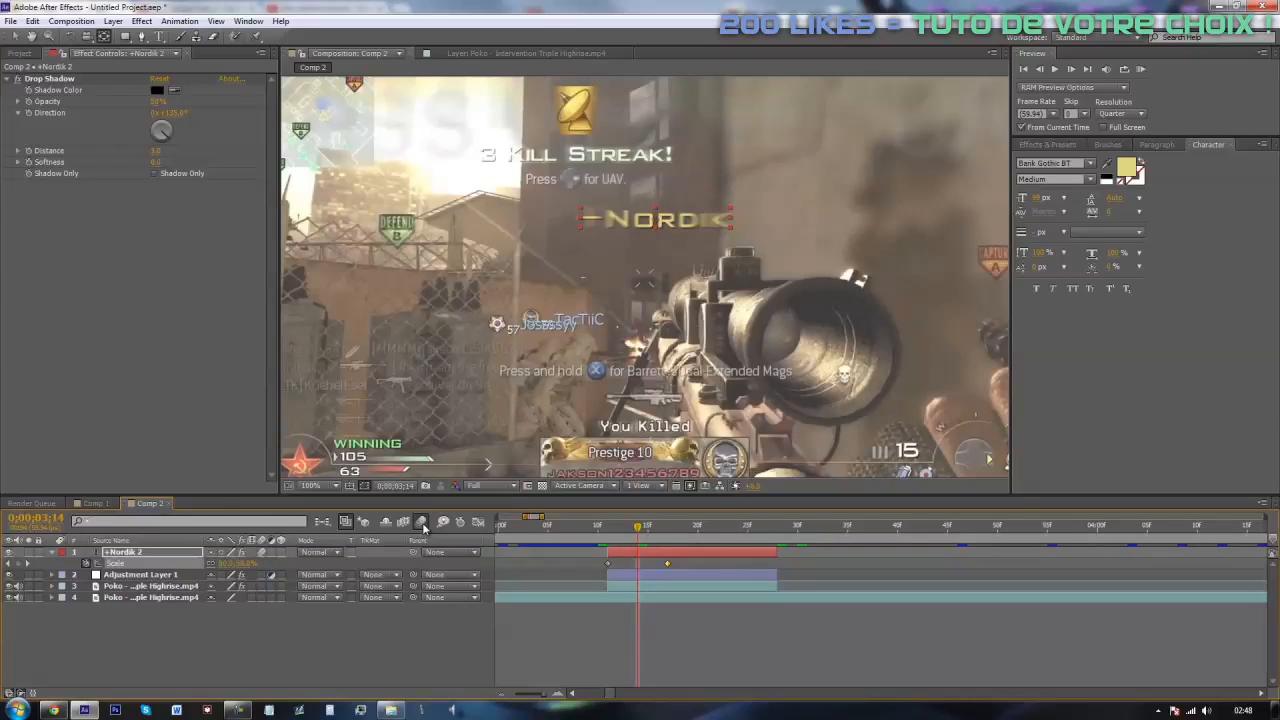
{"action": "mouse_move", "coordinate": [638, 526]}
{"action": "left_mouse_down"}
{"action": "mouse_move", "coordinate": [608, 528]}
{"action": "mouse_move", "coordinate": [638, 548]}
{"action": "left_mouse_up"}
{"action": "left_click", "coordinate": [668, 628]}
{"action": "left_click_drag", "start_coordinate": [641, 534], "coordinate": [589, 575]}
{"action": "scroll", "coordinate": [651, 351], "scroll_direction": "down", "scroll_amount": 4}
{"action": "scroll", "coordinate": [654, 353], "scroll_direction": "up", "scroll_amount": 3}
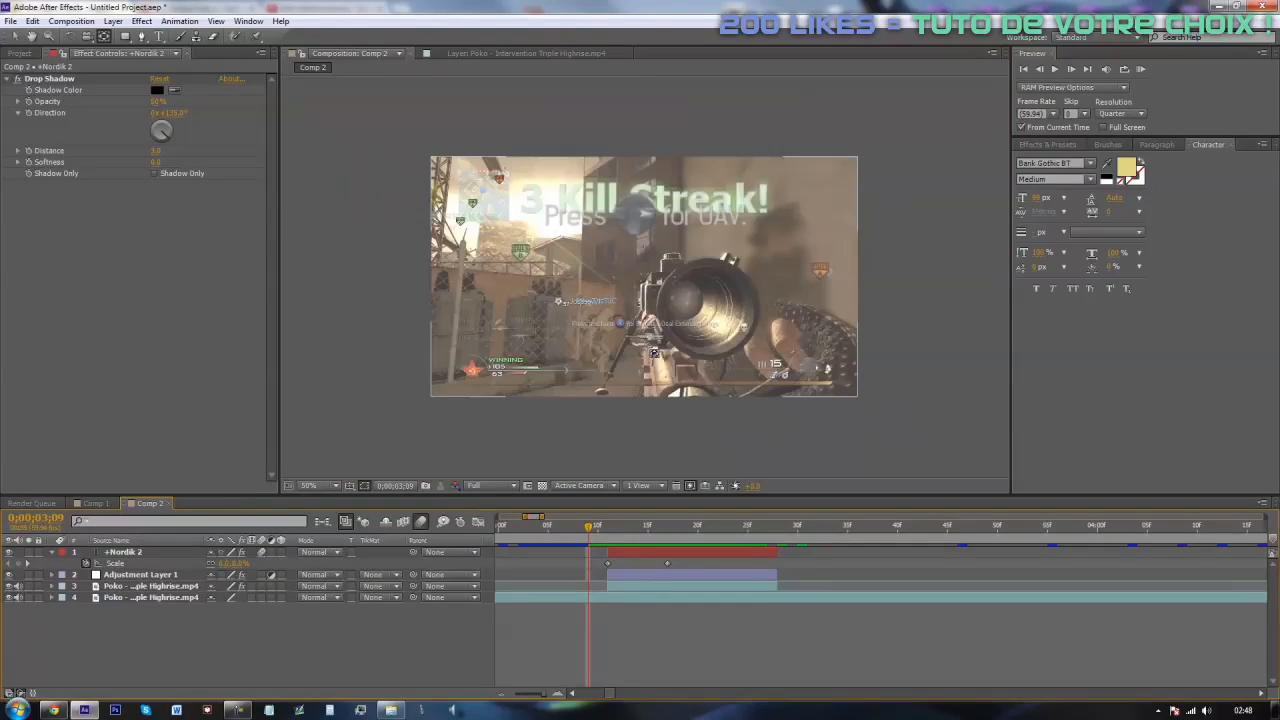
{"action": "left_click_drag", "start_coordinate": [589, 530], "coordinate": [757, 558]}
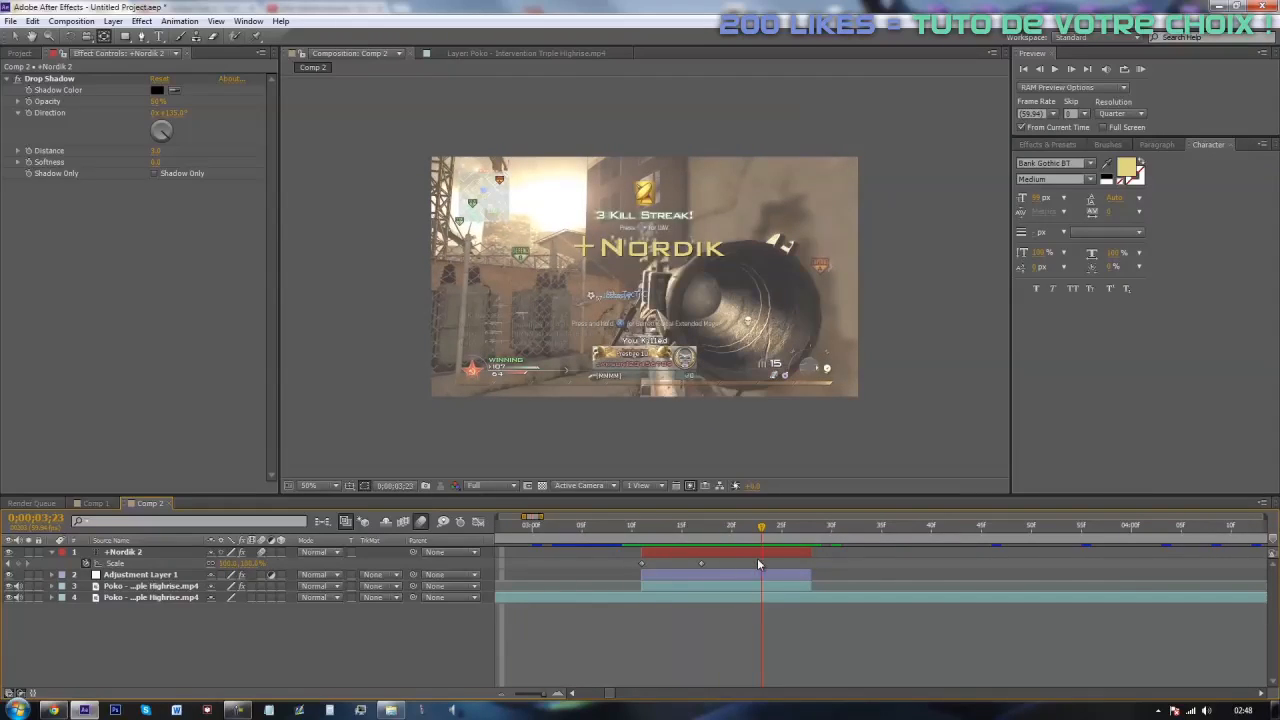
Step: Open a new Chrome window and return to After Effects
{"action": "right_click", "coordinate": [53, 710]}
{"action": "left_click", "coordinate": [62, 602]}
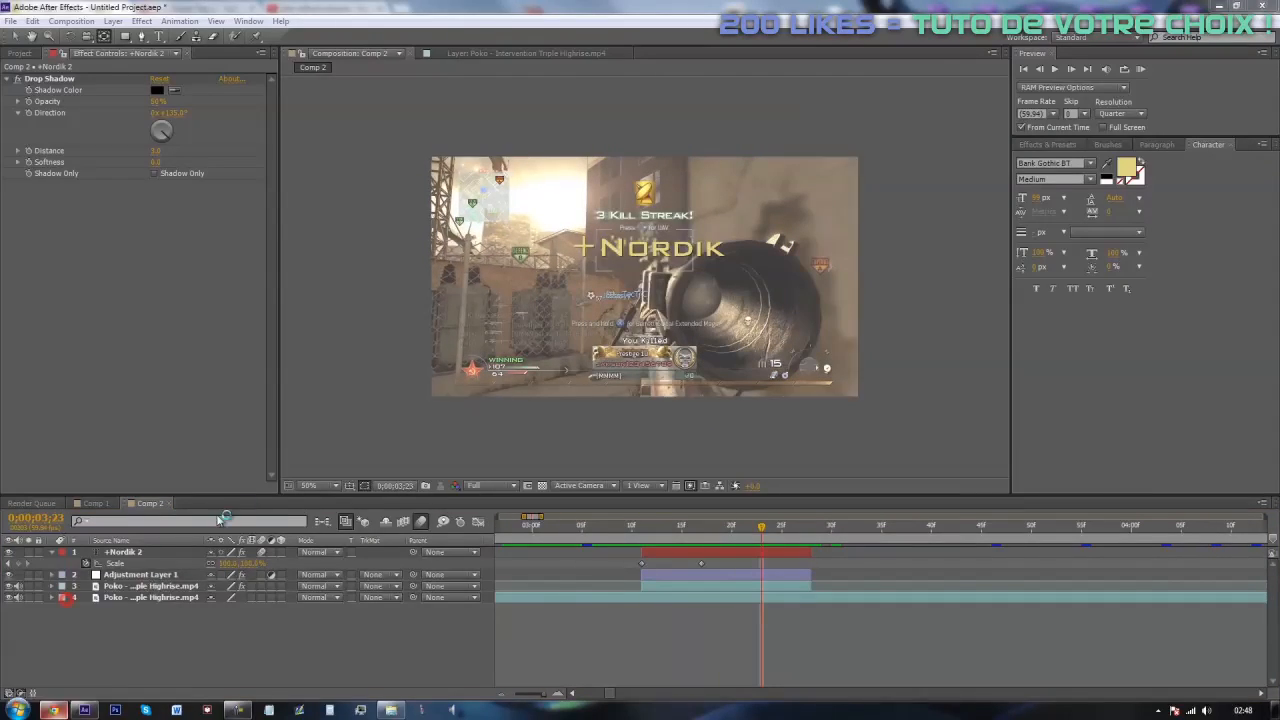
{"action": "mouse_move", "coordinate": [54, 710]}
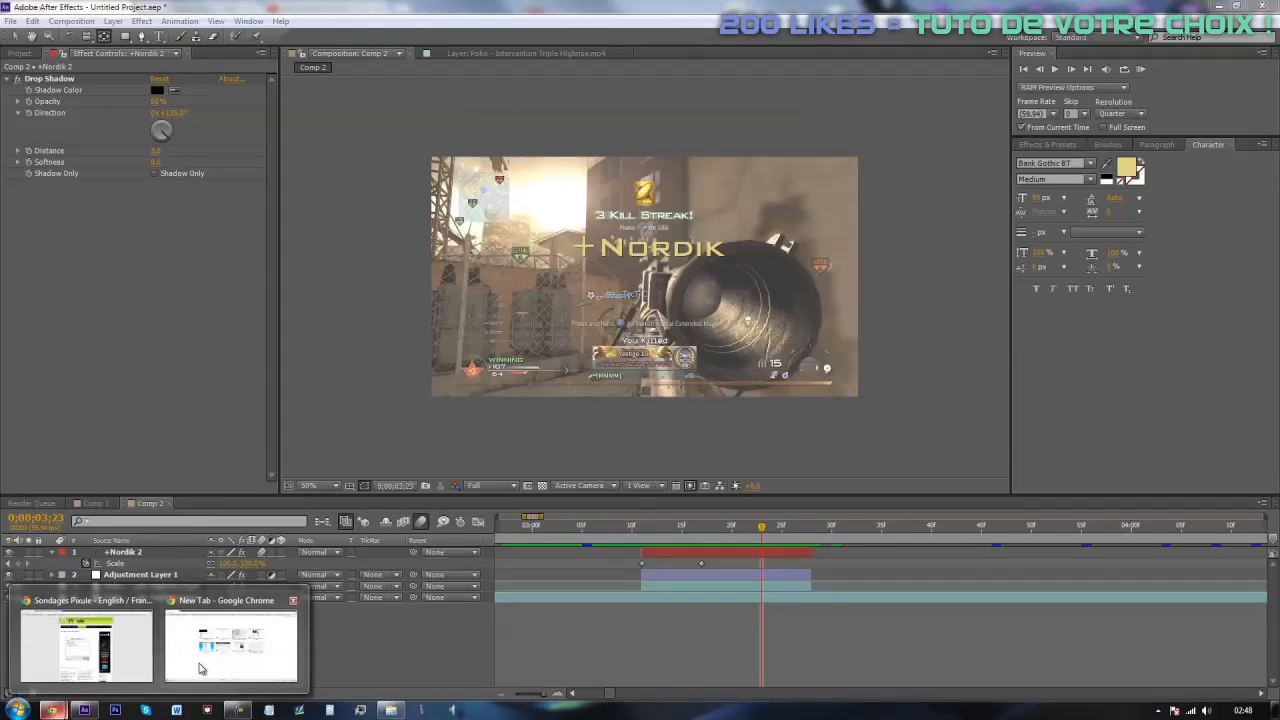
{"action": "left_click", "coordinate": [178, 673]}
{"action": "key", "text": "alt+Tab"}
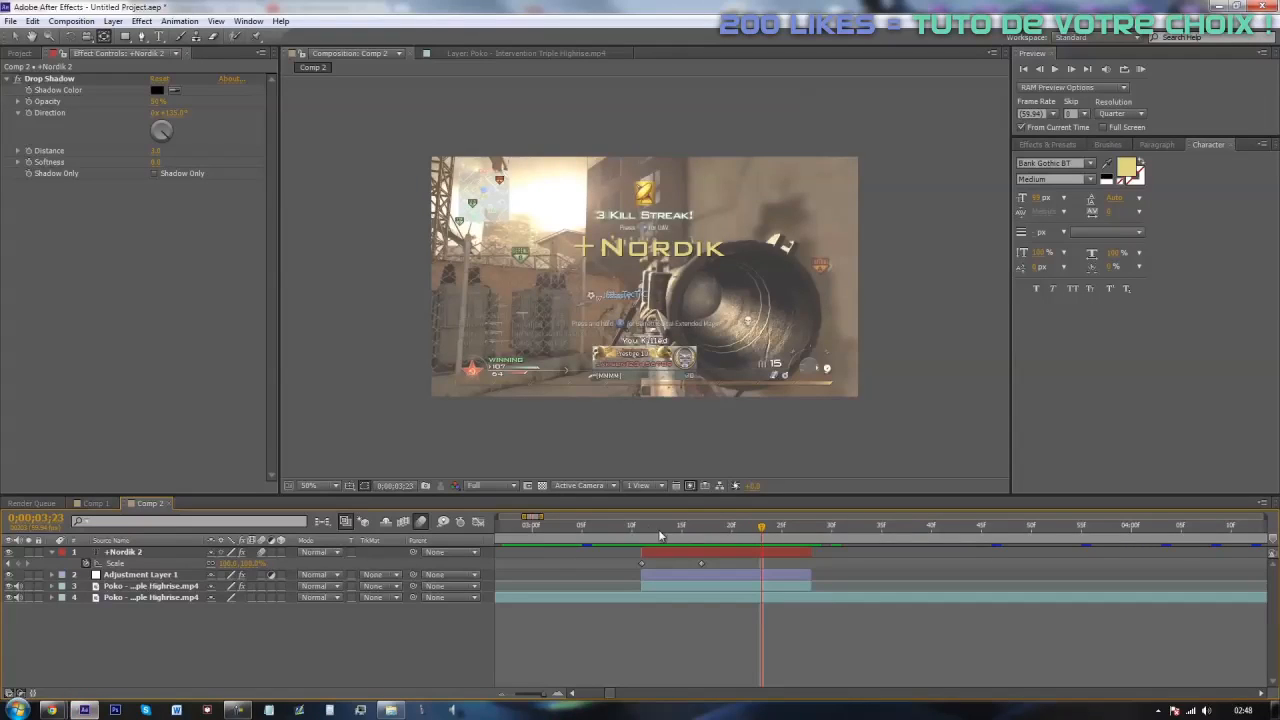
Step: Examine the kill feed and the +Nordik text in close-up at 0;00;03;23 and 0;00;03;17
{"action": "key", "text": "slash"}
{"action": "key", "text": "space"}
{"action": "left_click_drag", "start_coordinate": [560, 402], "coordinate": [808, 317]}
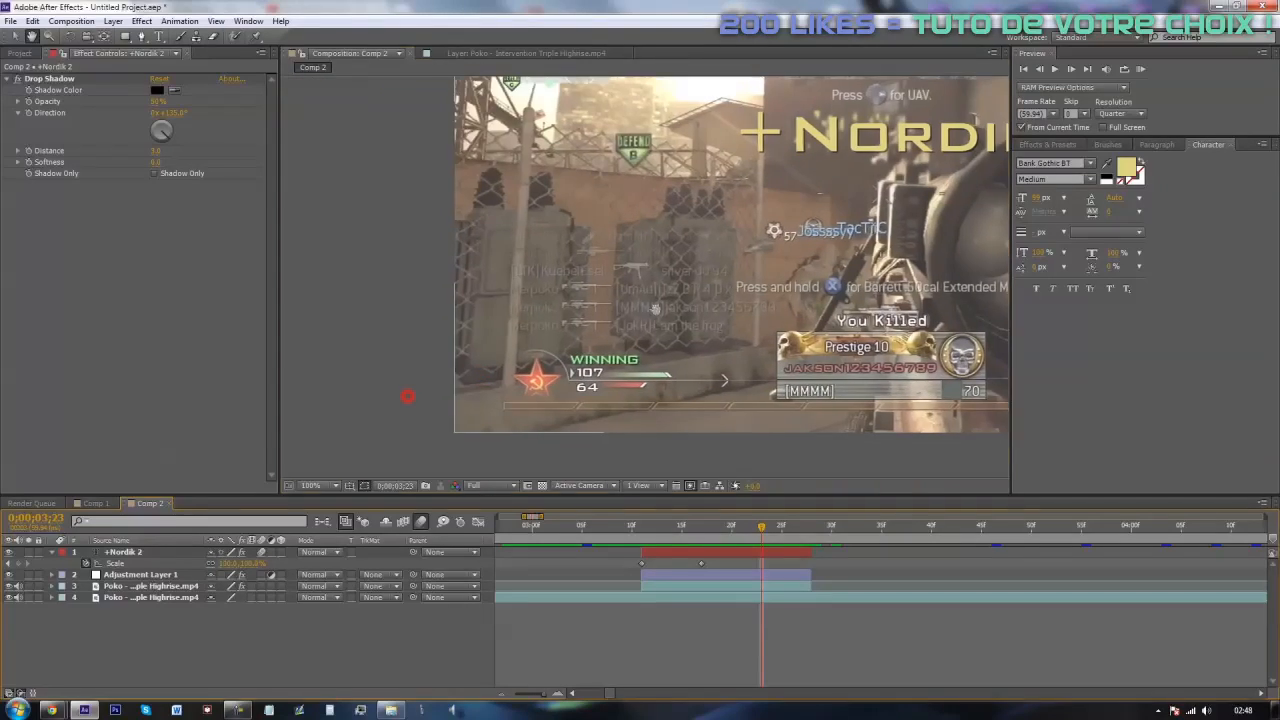
{"action": "scroll", "coordinate": [808, 317], "scroll_direction": "up", "scroll_amount": 1}
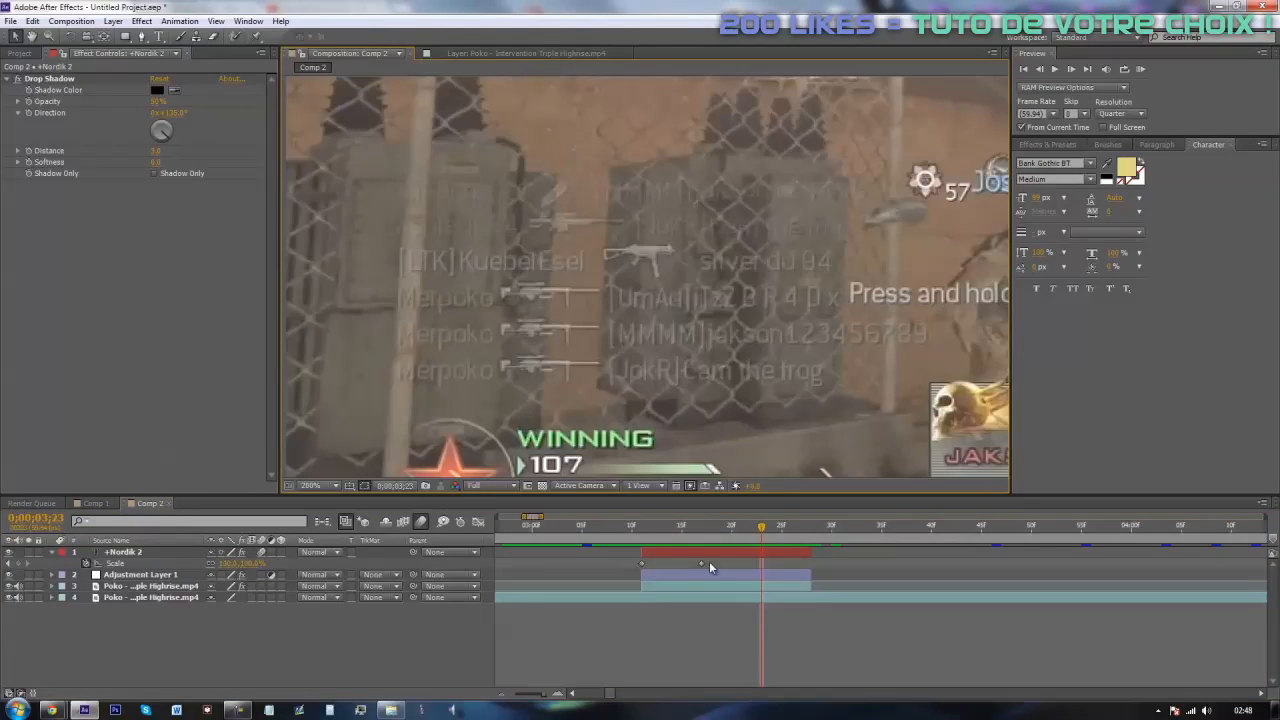
{"action": "left_click_drag", "start_coordinate": [638, 530], "coordinate": [764, 533]}
{"action": "scroll", "coordinate": [711, 350], "scroll_direction": "down", "scroll_amount": 1}
{"action": "key", "text": "space"}
{"action": "left_click_drag", "start_coordinate": [902, 207], "coordinate": [637, 312]}
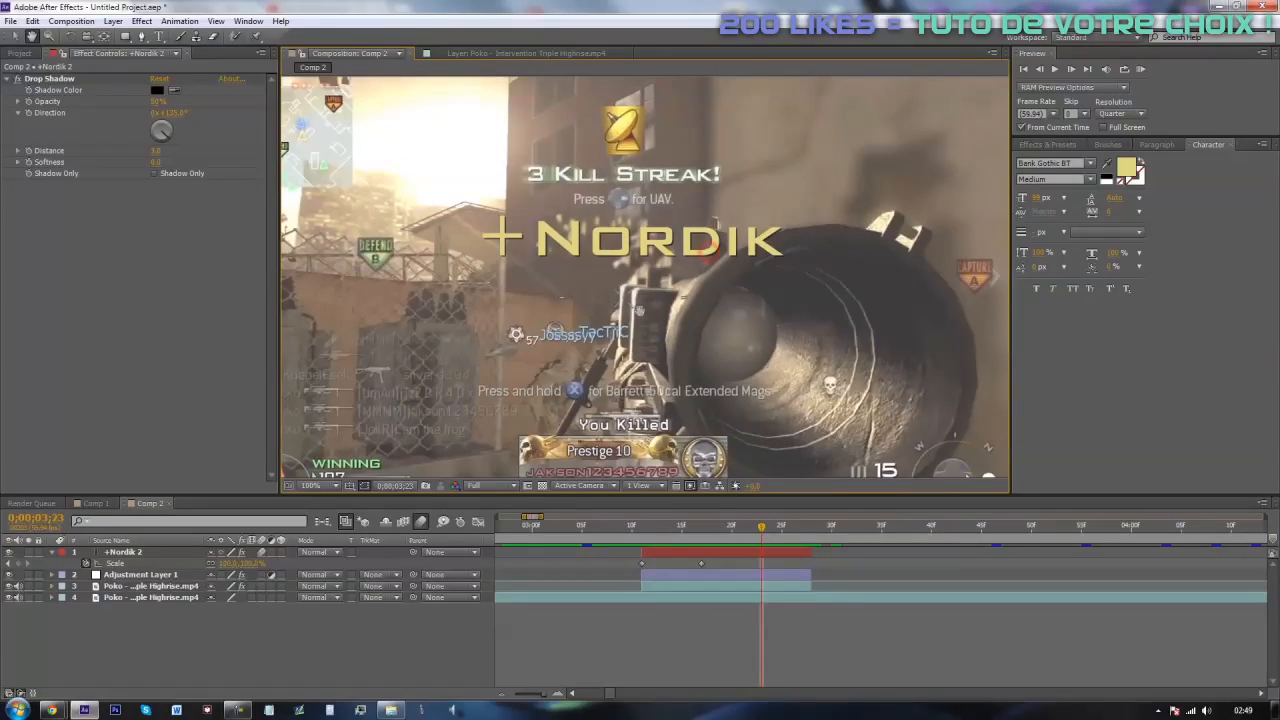
{"action": "left_click_drag", "start_coordinate": [771, 540], "coordinate": [703, 550]}
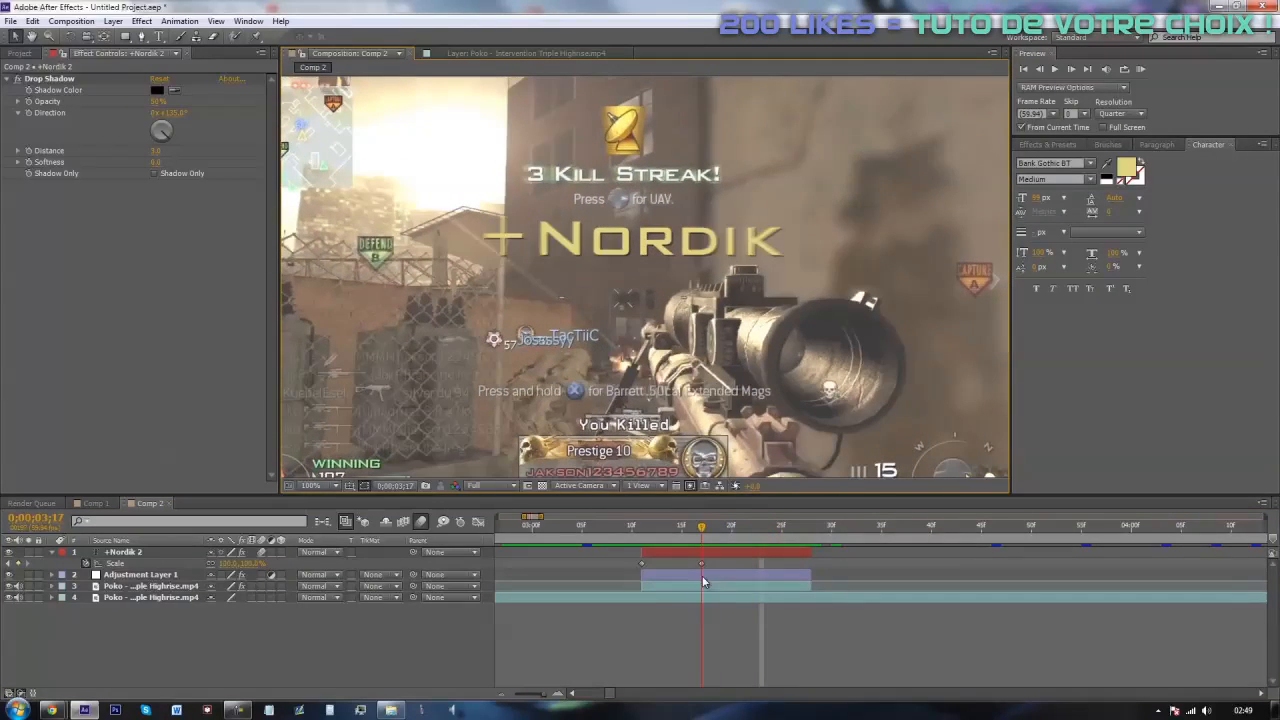
Step: Collapse the +Nordik layer's properties and review the text animation up to about 0;00;03;26
{"action": "left_click", "coordinate": [51, 553]}
{"action": "left_click", "coordinate": [544, 604]}
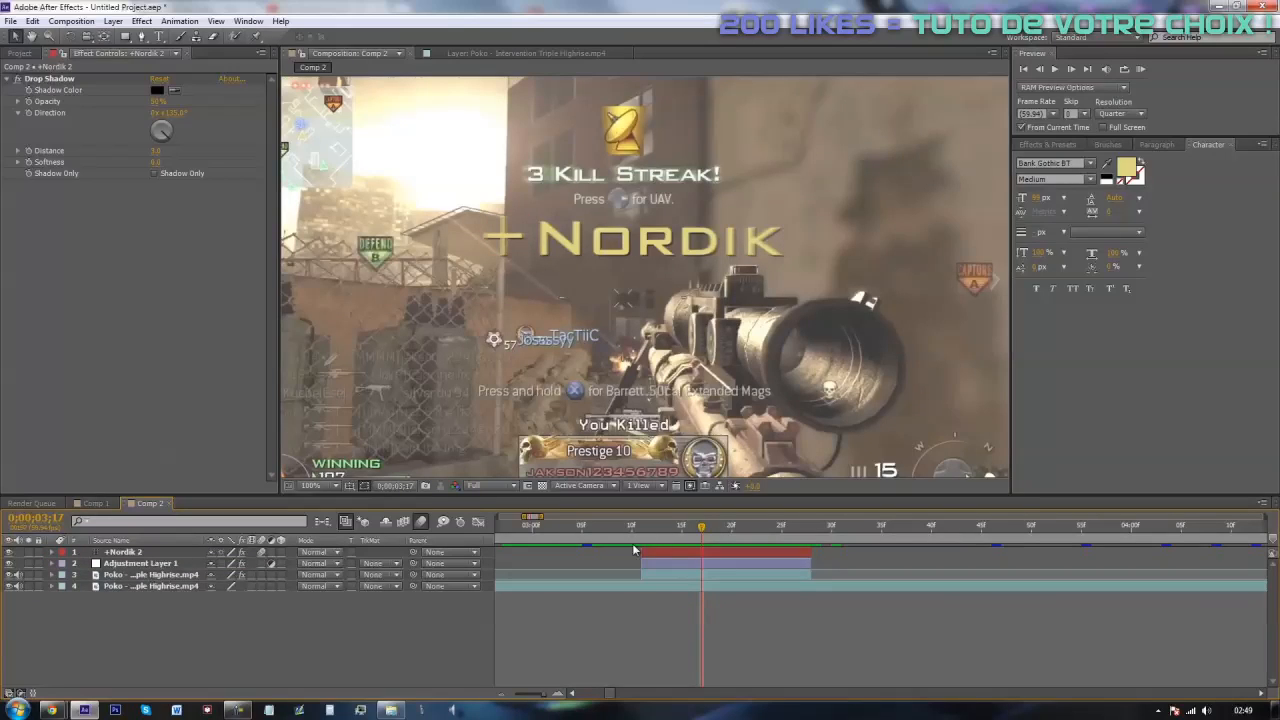
{"action": "left_click_drag", "start_coordinate": [652, 538], "coordinate": [770, 557]}
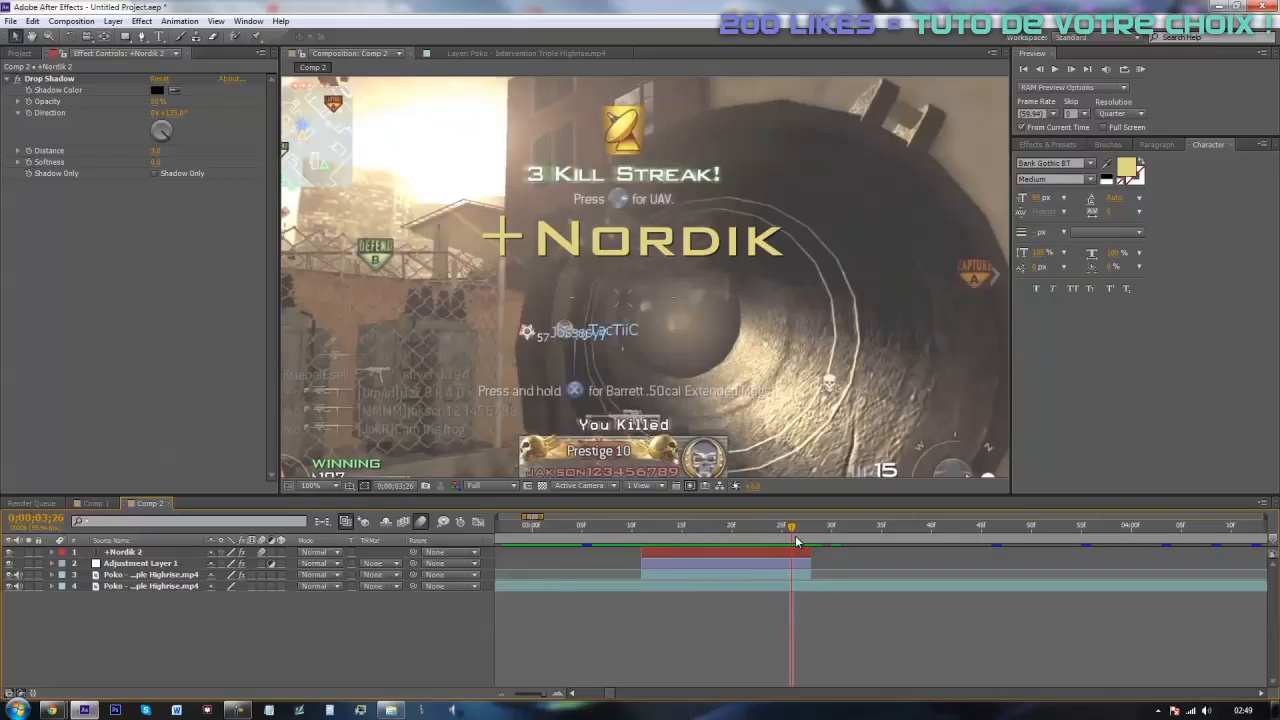
{"action": "left_click_drag", "start_coordinate": [797, 541], "coordinate": [682, 530]}
{"action": "left_click", "coordinate": [743, 586]}
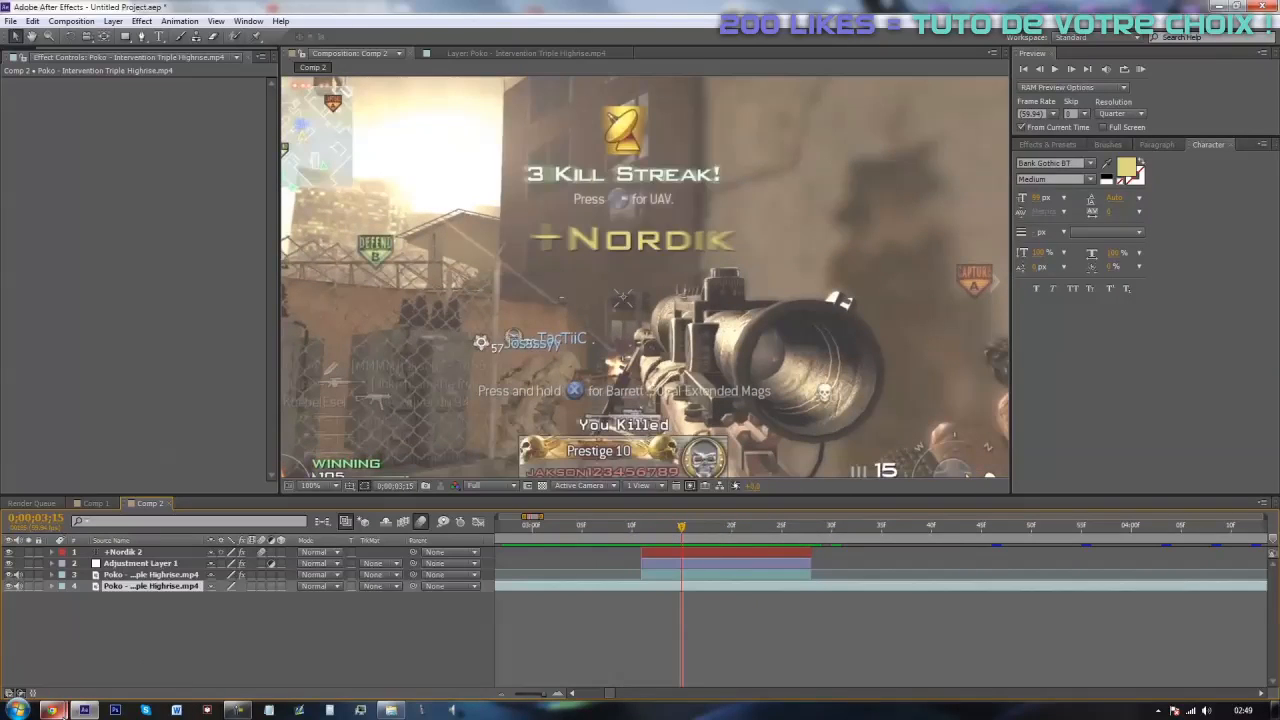
Step: Switch to Chrome and open the Scope Editing Tutorial from YouTube's Video Manager
{"action": "mouse_move", "coordinate": [52, 710]}
{"action": "left_click", "coordinate": [238, 659]}
{"action": "left_click", "coordinate": [136, 47]}
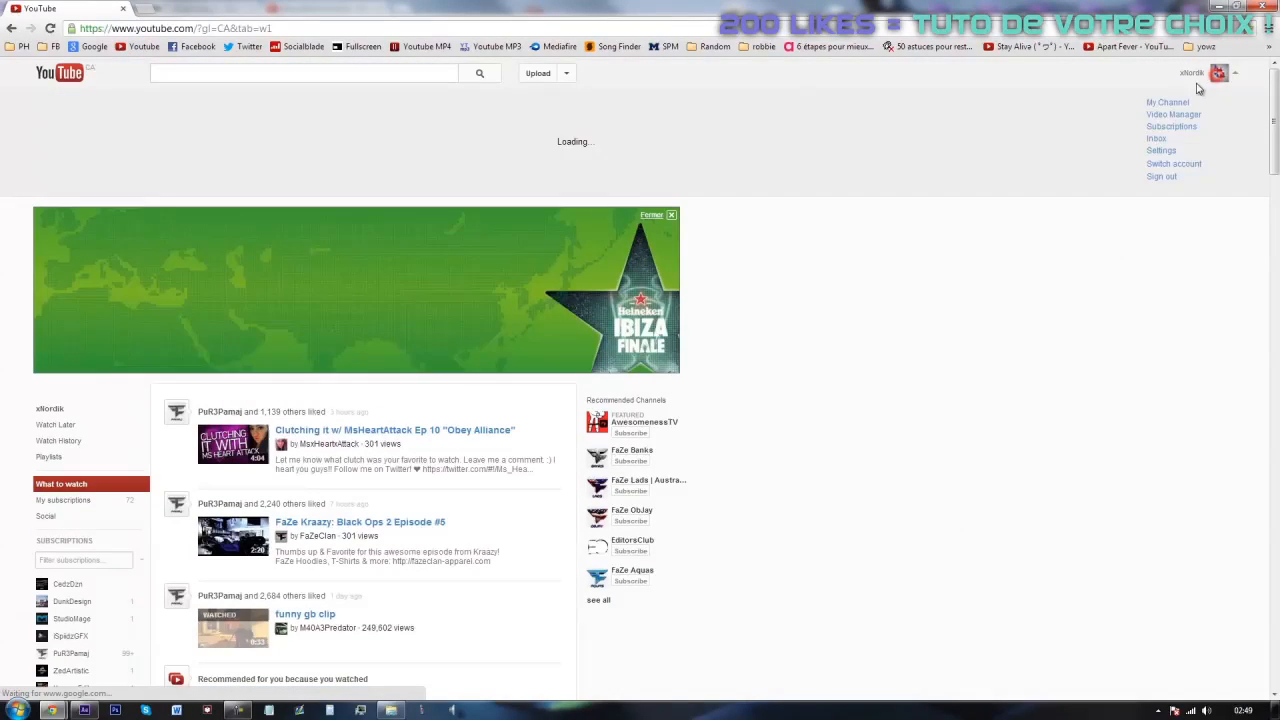
{"action": "left_click", "coordinate": [1173, 115]}
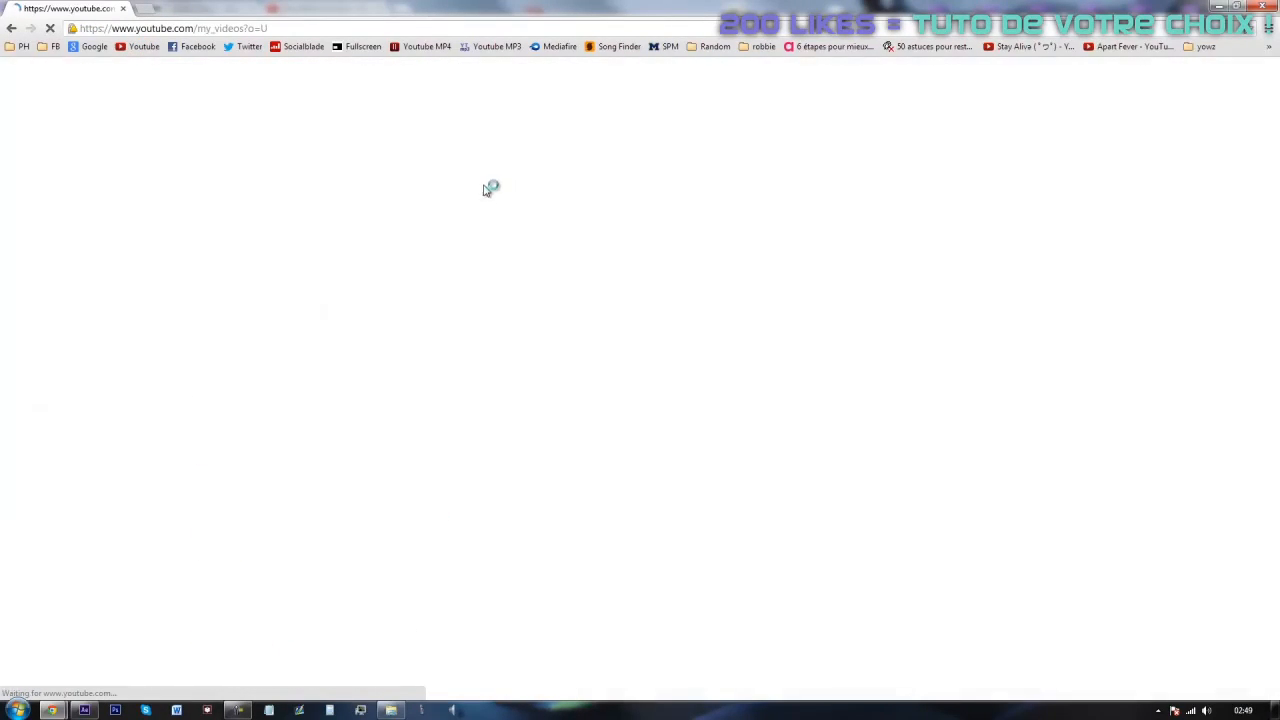
{"action": "left_click", "coordinate": [228, 259]}
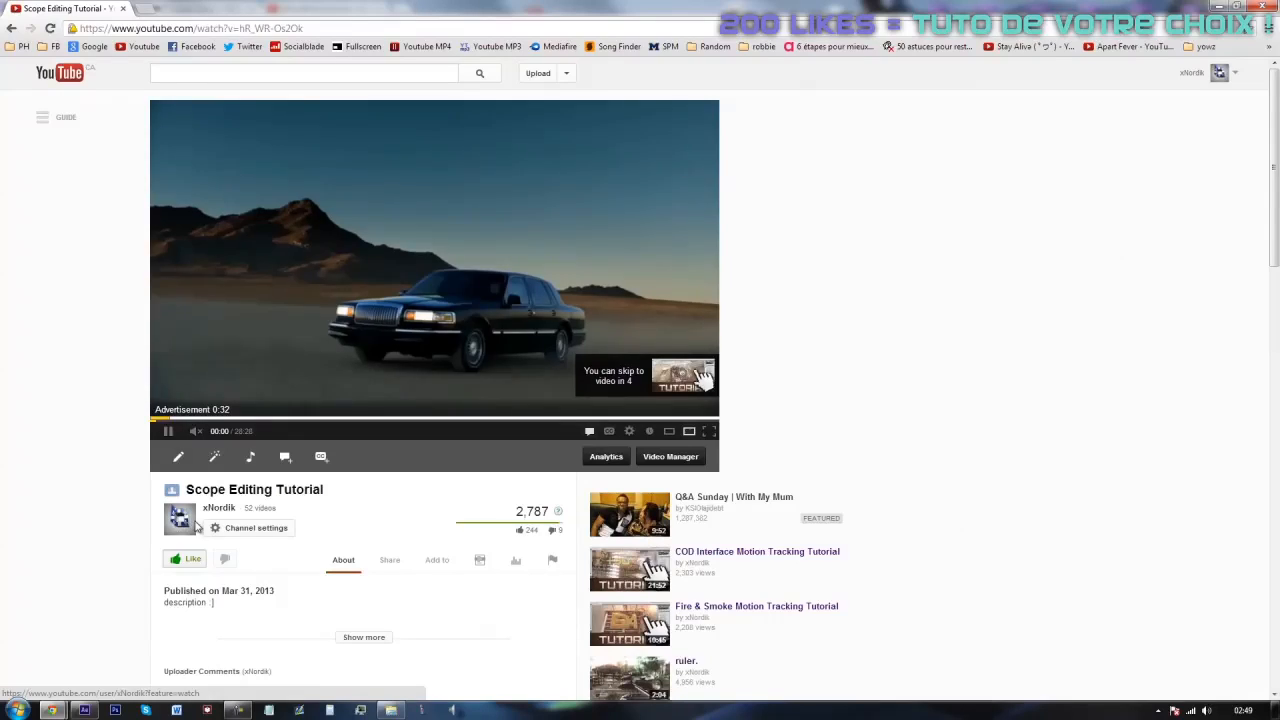
Step: Skip the advertisement and view the example clips in the Scope Editing Tutorial between about 0:27 and 1:36
{"action": "scroll", "coordinate": [190, 520], "scroll_direction": "down", "scroll_amount": 1}
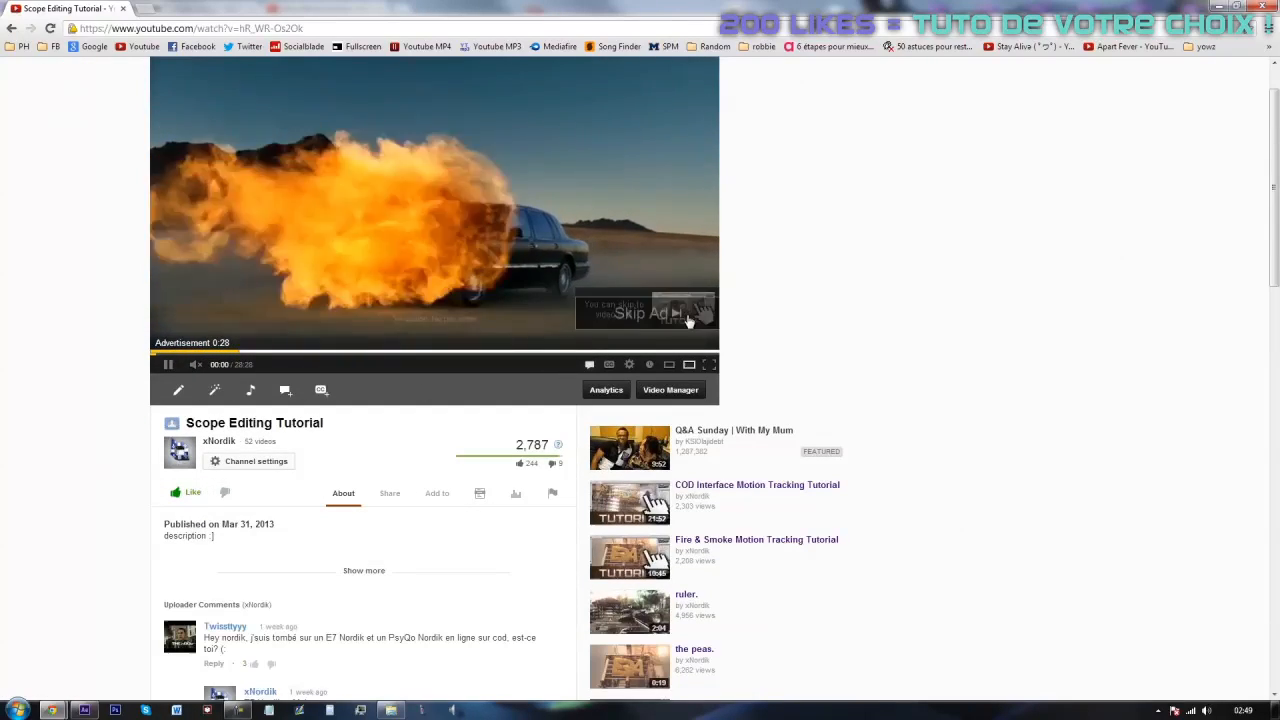
{"action": "left_click", "coordinate": [680, 317]}
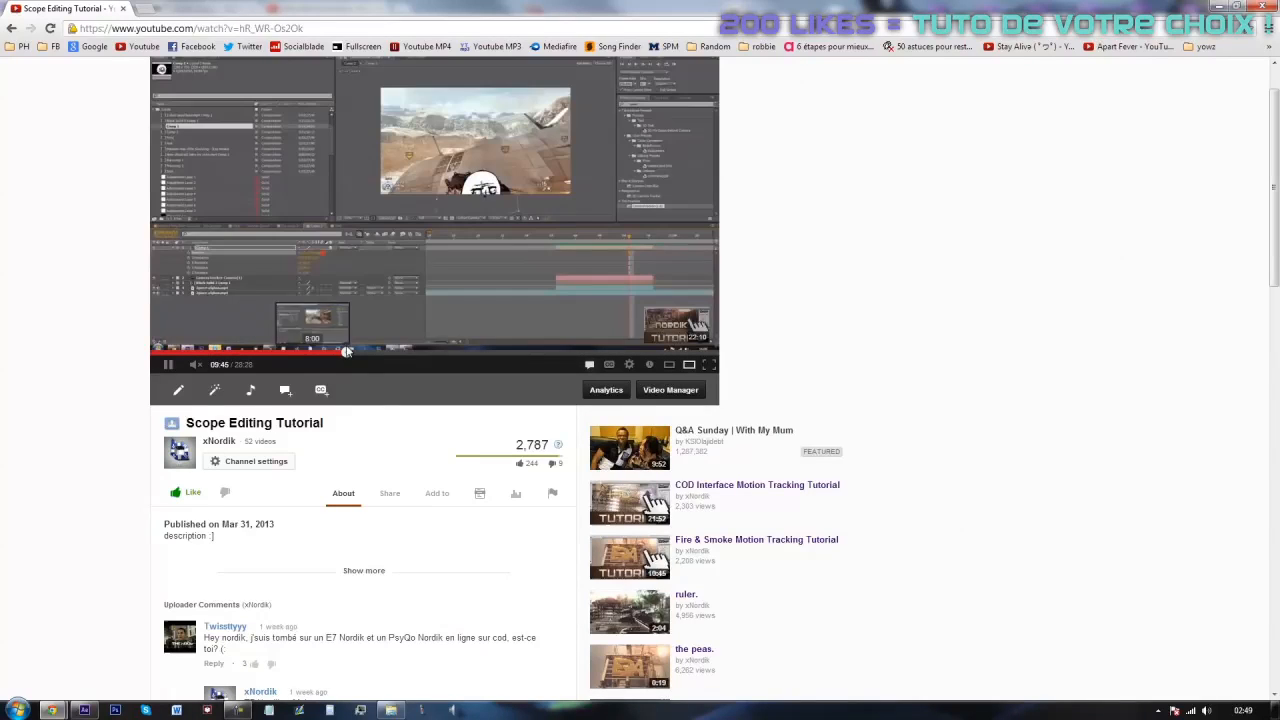
{"action": "left_click", "coordinate": [312, 298]}
{"action": "left_click", "coordinate": [183, 351]}
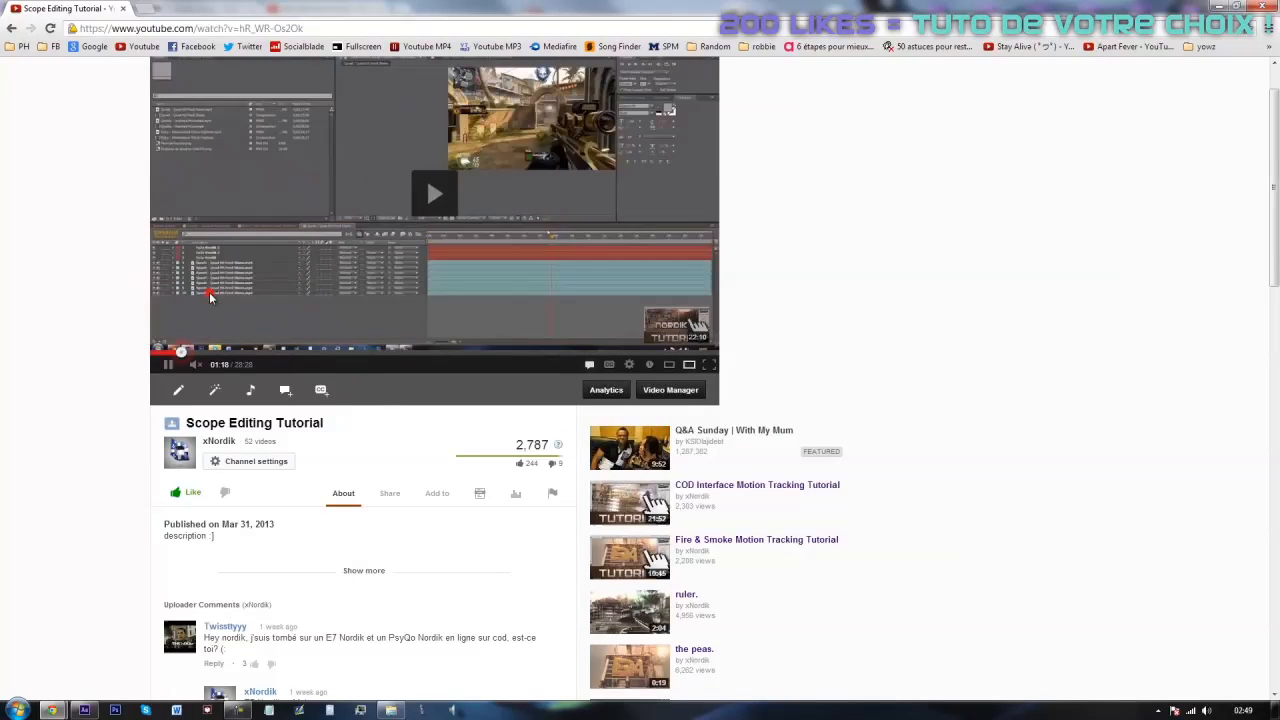
{"action": "scroll", "coordinate": [286, 302], "scroll_direction": "up", "scroll_amount": 1}
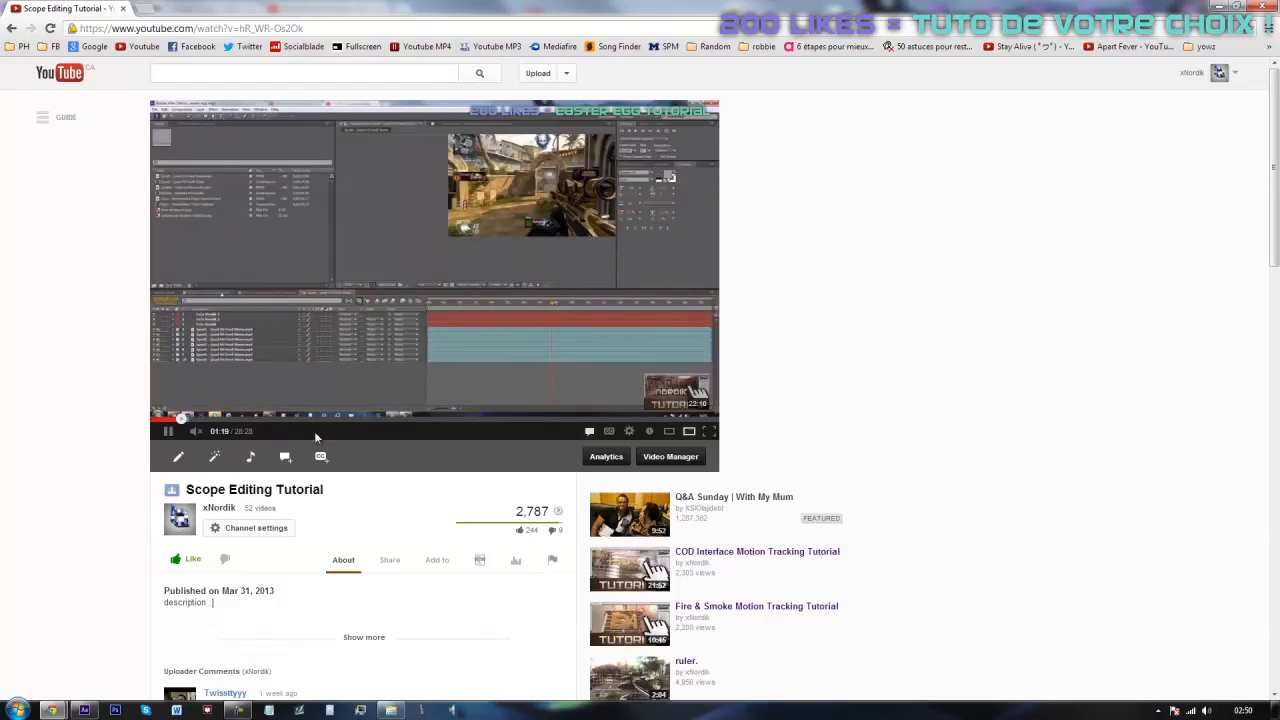
{"action": "left_click", "coordinate": [165, 418]}
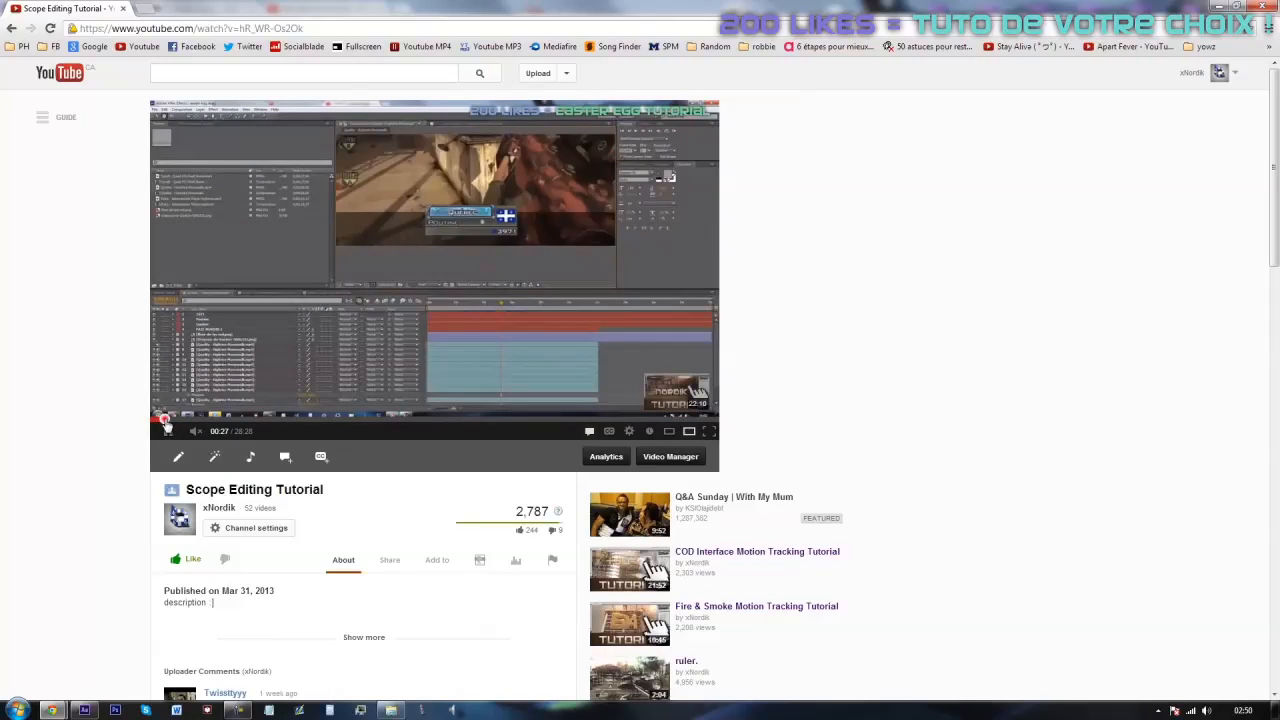
{"action": "left_click", "coordinate": [174, 418]}
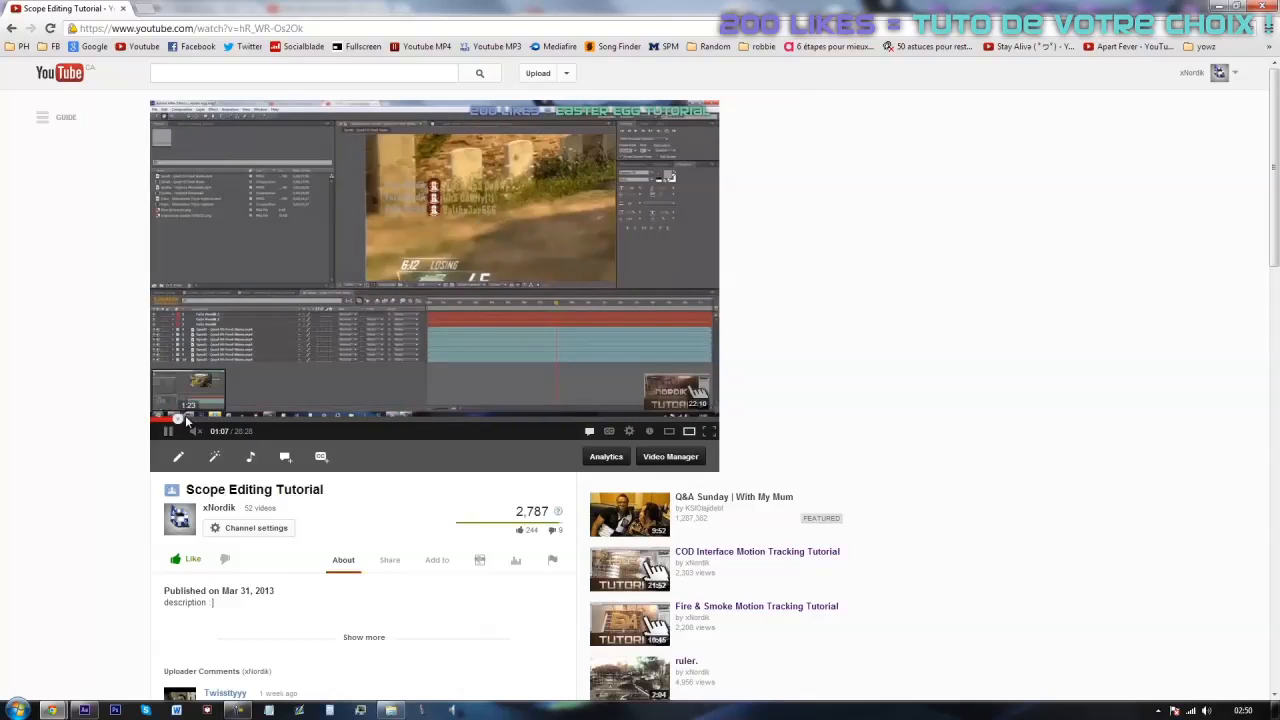
{"action": "left_click", "coordinate": [187, 419]}
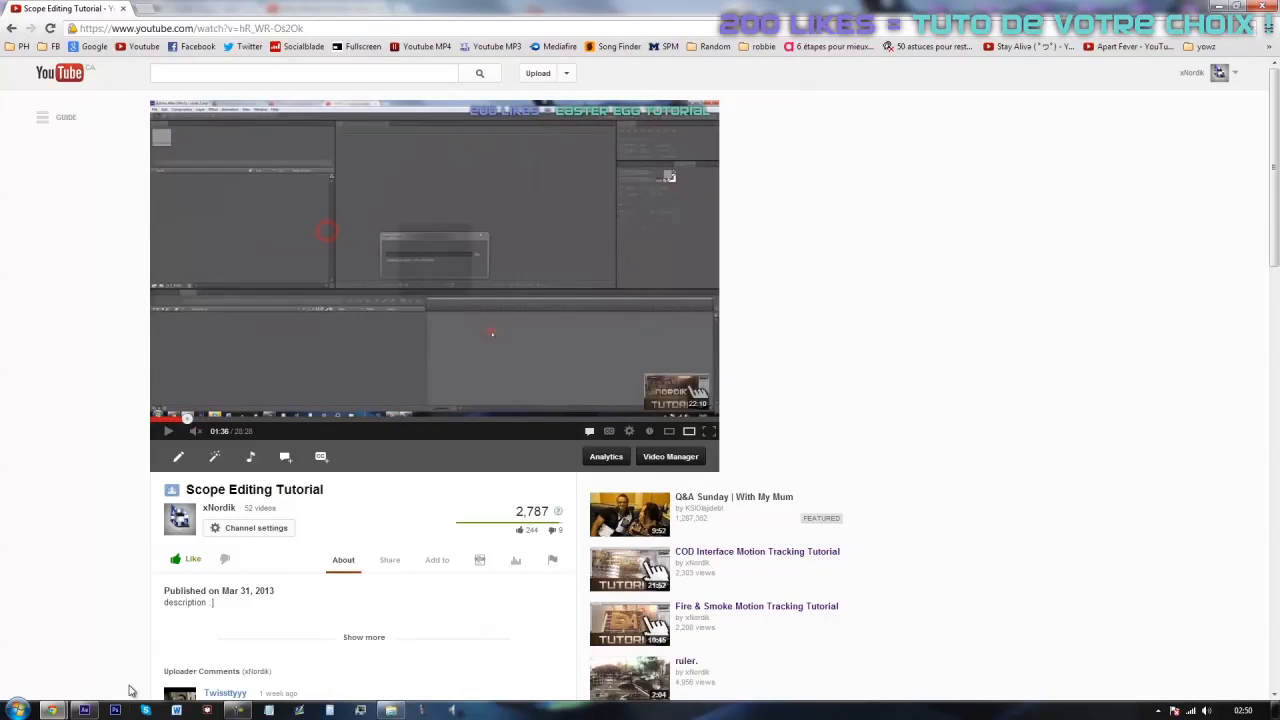
Step: Return to After Effects and view the whole composition frame at 0;00;03;18 with no layer selected
{"action": "left_click", "coordinate": [84, 710]}
{"action": "scroll", "coordinate": [774, 283], "scroll_direction": "down", "scroll_amount": 5}
{"action": "scroll", "coordinate": [774, 285], "scroll_direction": "up", "scroll_amount": 3}
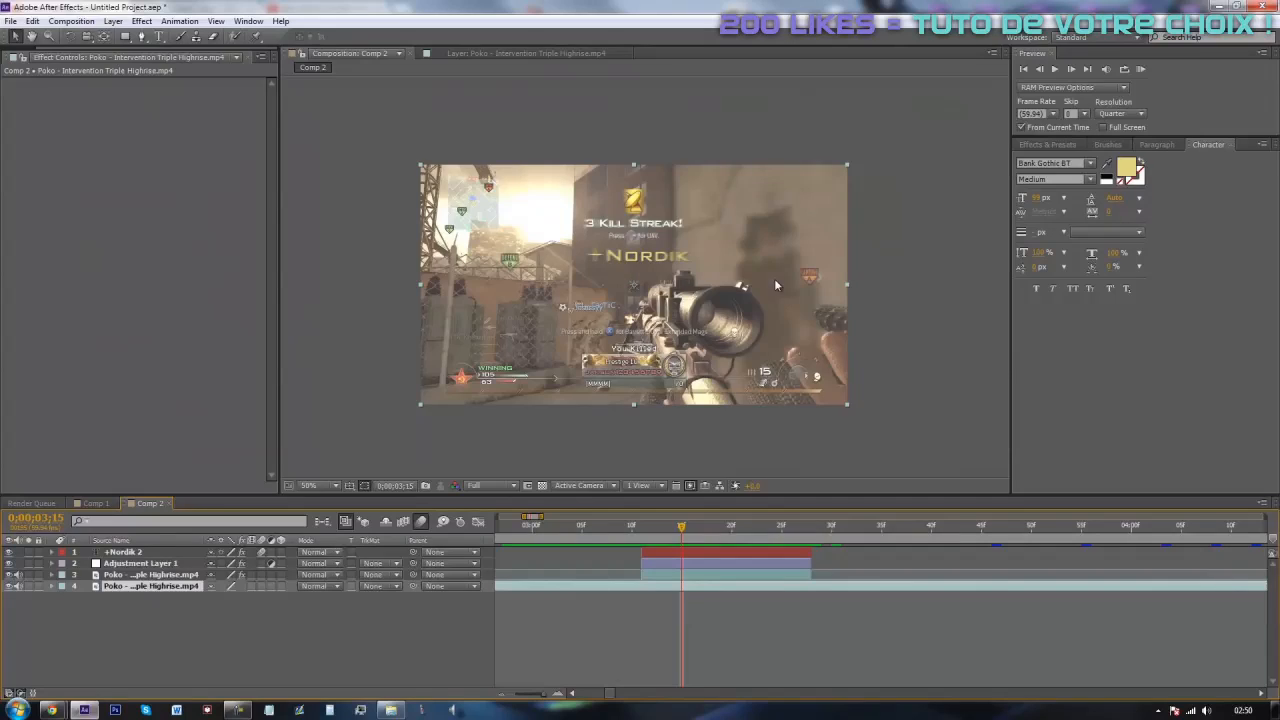
{"action": "mouse_move", "coordinate": [706, 538]}
{"action": "left_mouse_down"}
{"action": "mouse_move", "coordinate": [631, 541]}
{"action": "mouse_move", "coordinate": [706, 553]}
{"action": "left_mouse_up"}
{"action": "left_click", "coordinate": [717, 639]}
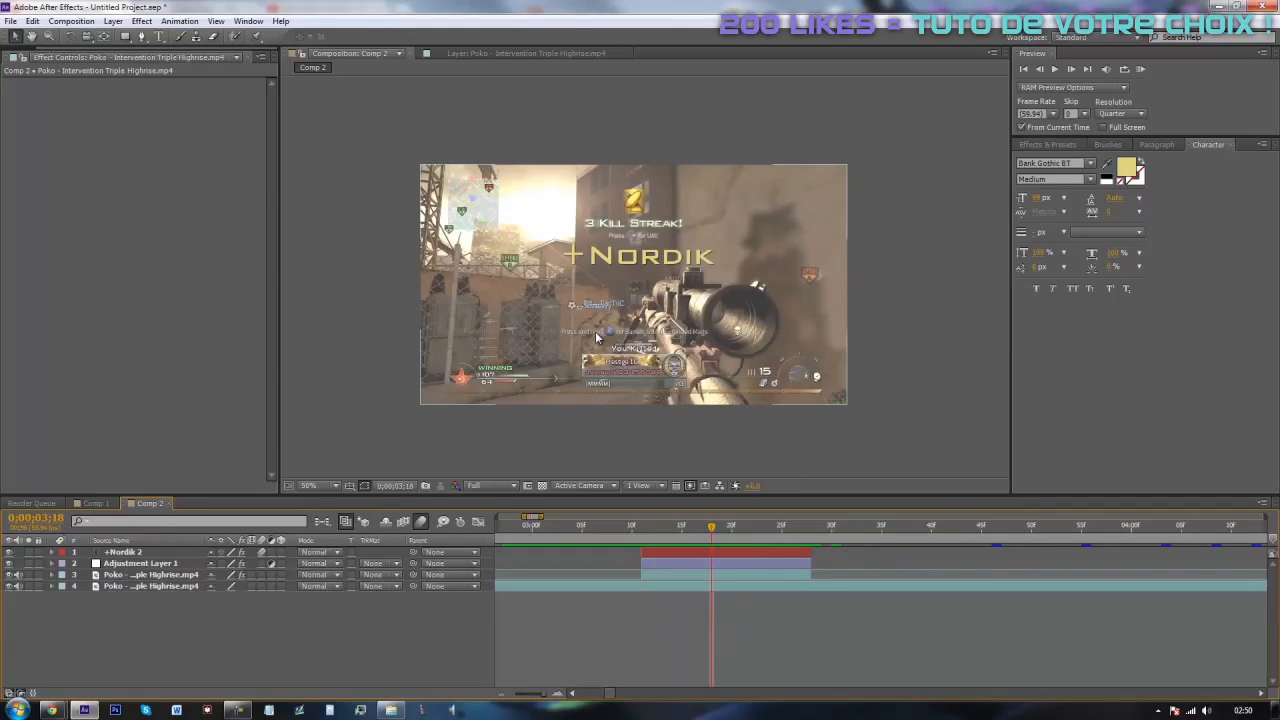
Step: Select the trimmed, painted footage layer directly below the adjustment layer
{"action": "scroll", "coordinate": [673, 276], "scroll_direction": "up", "scroll_amount": 2}
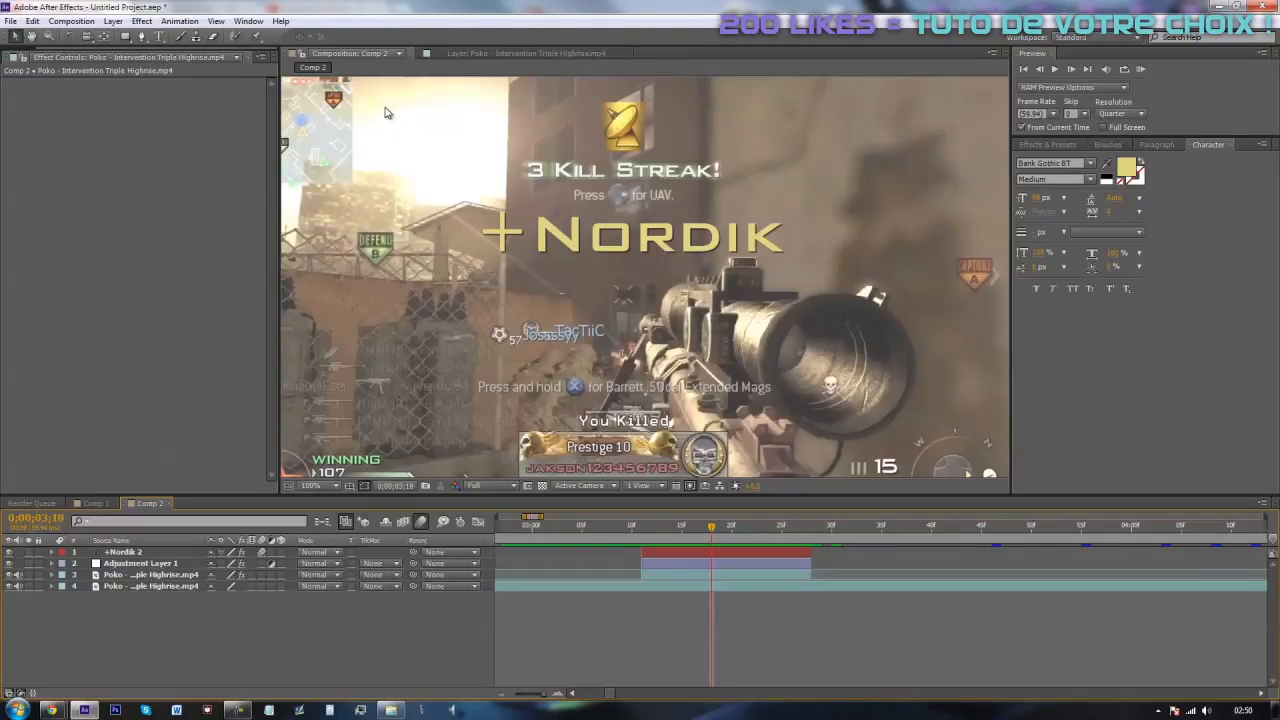
{"action": "left_click", "coordinate": [664, 577]}
{"action": "right_click", "coordinate": [664, 577]}
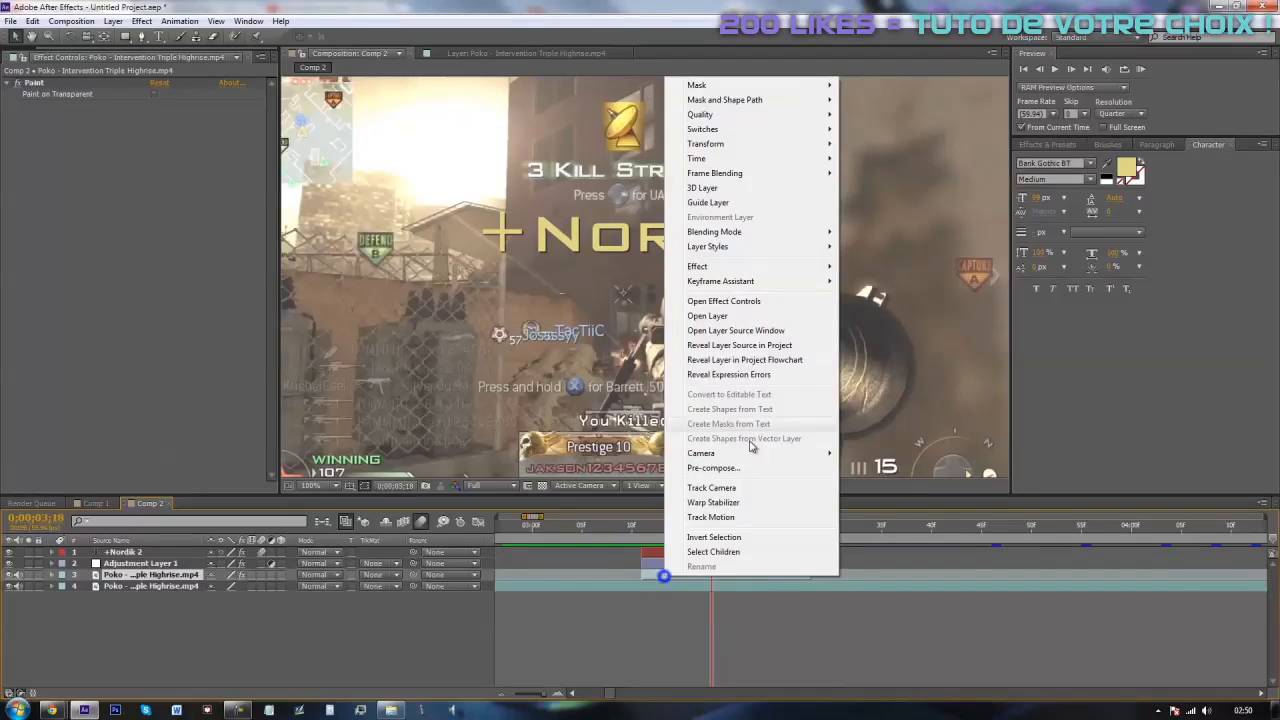
{"action": "left_click", "coordinate": [200, 220]}
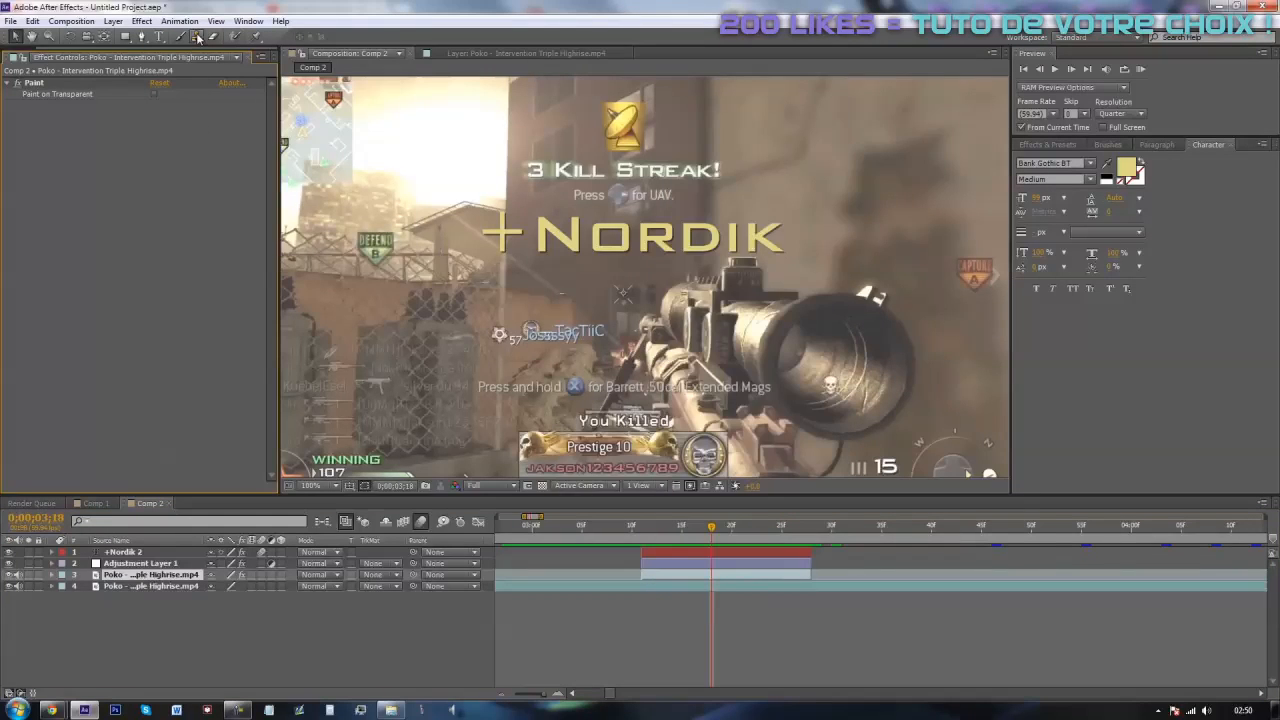
Step: Clear the layer selection and inspect the growing, motion-blurred +Nordik text at 0;00;03;14 and 0;00;03;15, close up and in the whole frame
{"action": "left_click", "coordinate": [844, 670]}
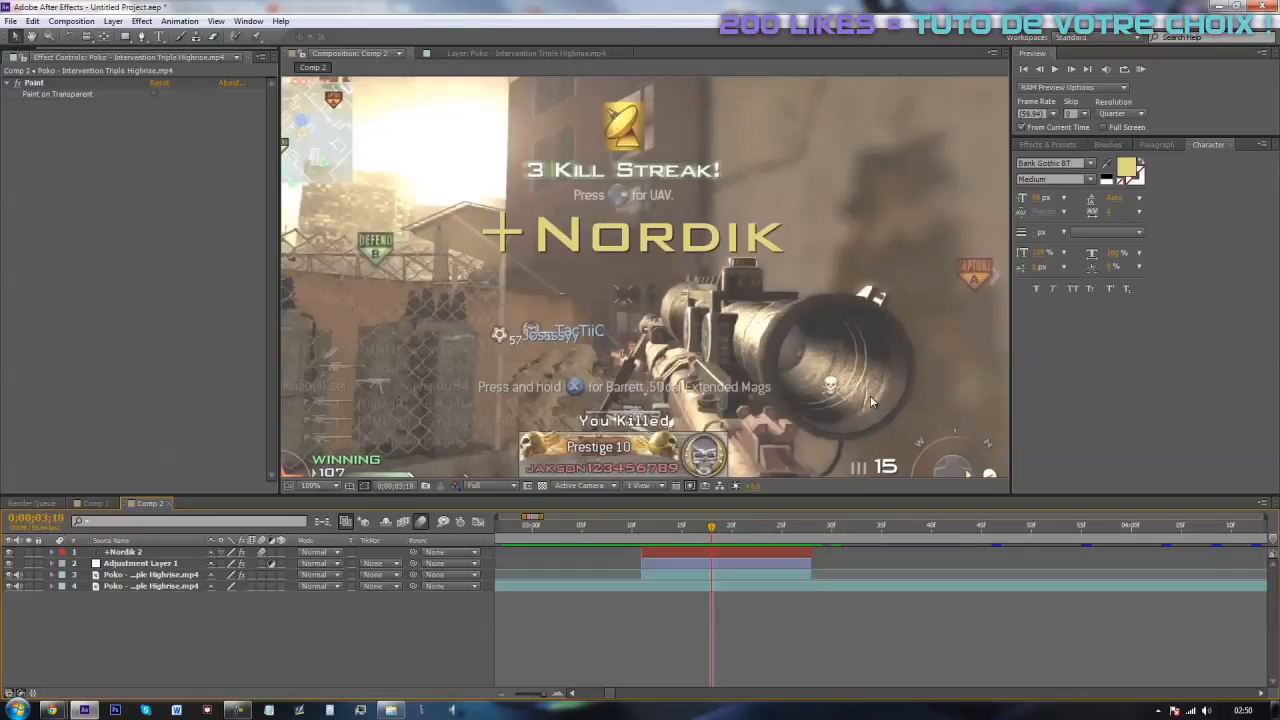
{"action": "mouse_move", "coordinate": [658, 537]}
{"action": "left_mouse_down"}
{"action": "mouse_move", "coordinate": [682, 552]}
{"action": "mouse_move", "coordinate": [668, 555]}
{"action": "left_mouse_up"}
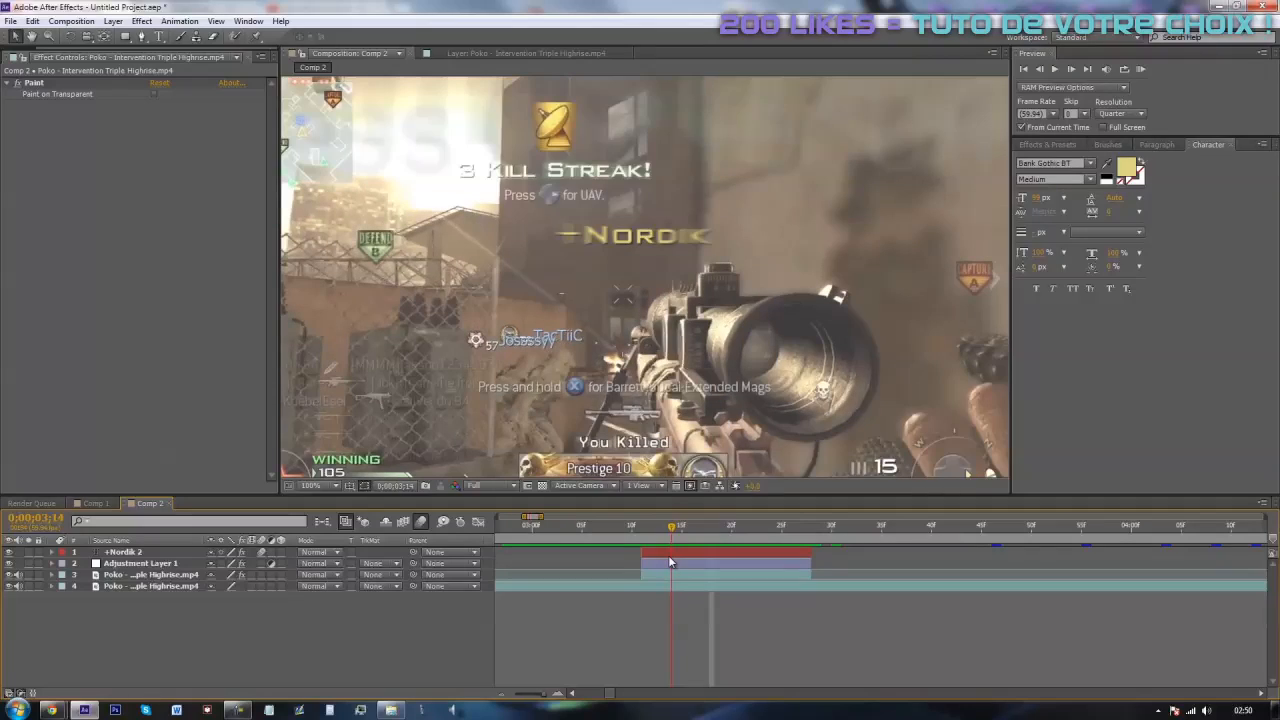
{"action": "mouse_move", "coordinate": [680, 532]}
{"action": "left_mouse_down"}
{"action": "mouse_move", "coordinate": [719, 536]}
{"action": "mouse_move", "coordinate": [682, 543]}
{"action": "left_mouse_up"}
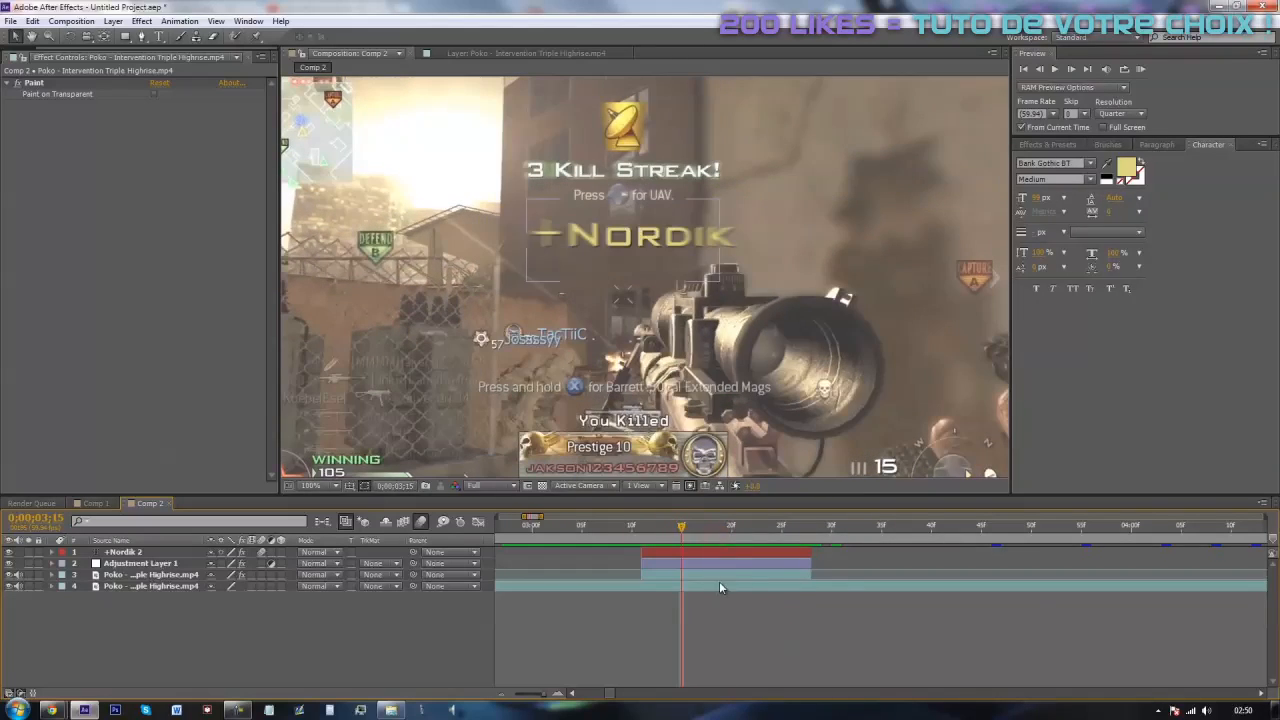
{"action": "scroll", "coordinate": [606, 215], "scroll_direction": "down", "scroll_amount": 2}
{"action": "scroll", "coordinate": [785, 341], "scroll_direction": "up", "scroll_amount": 1}
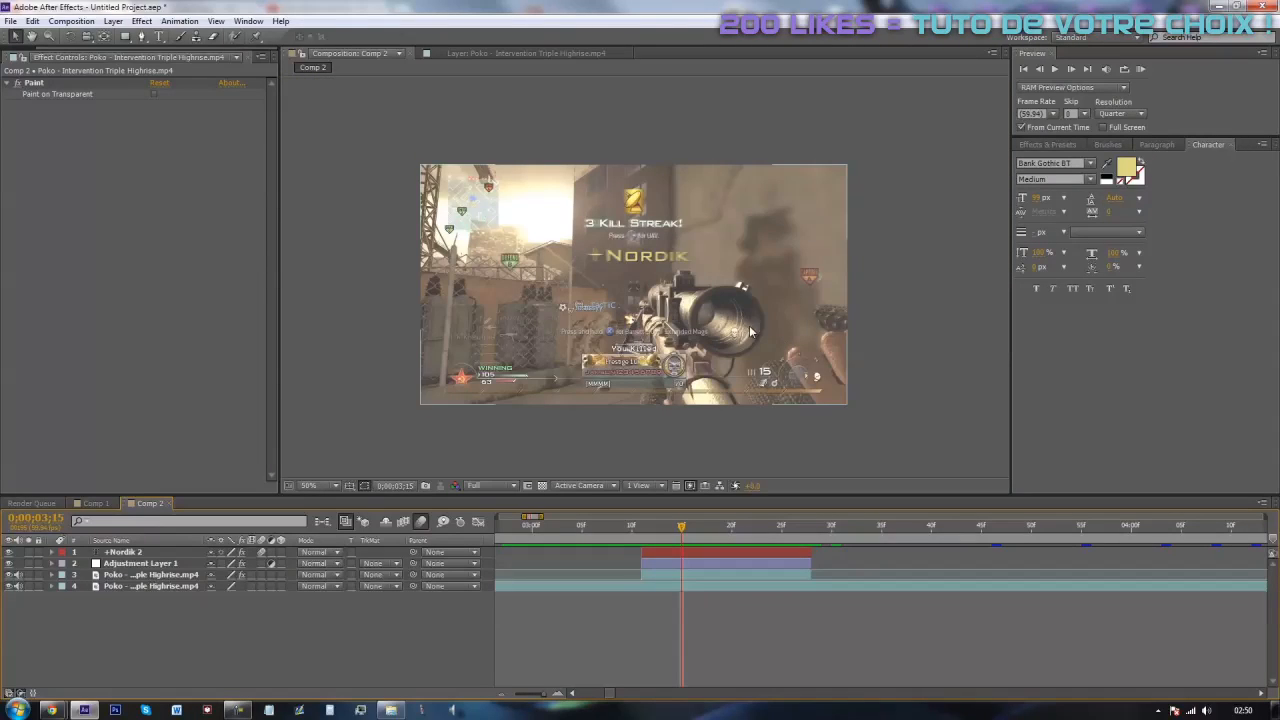
{"action": "scroll", "coordinate": [916, 311], "scroll_direction": "up", "scroll_amount": 2}
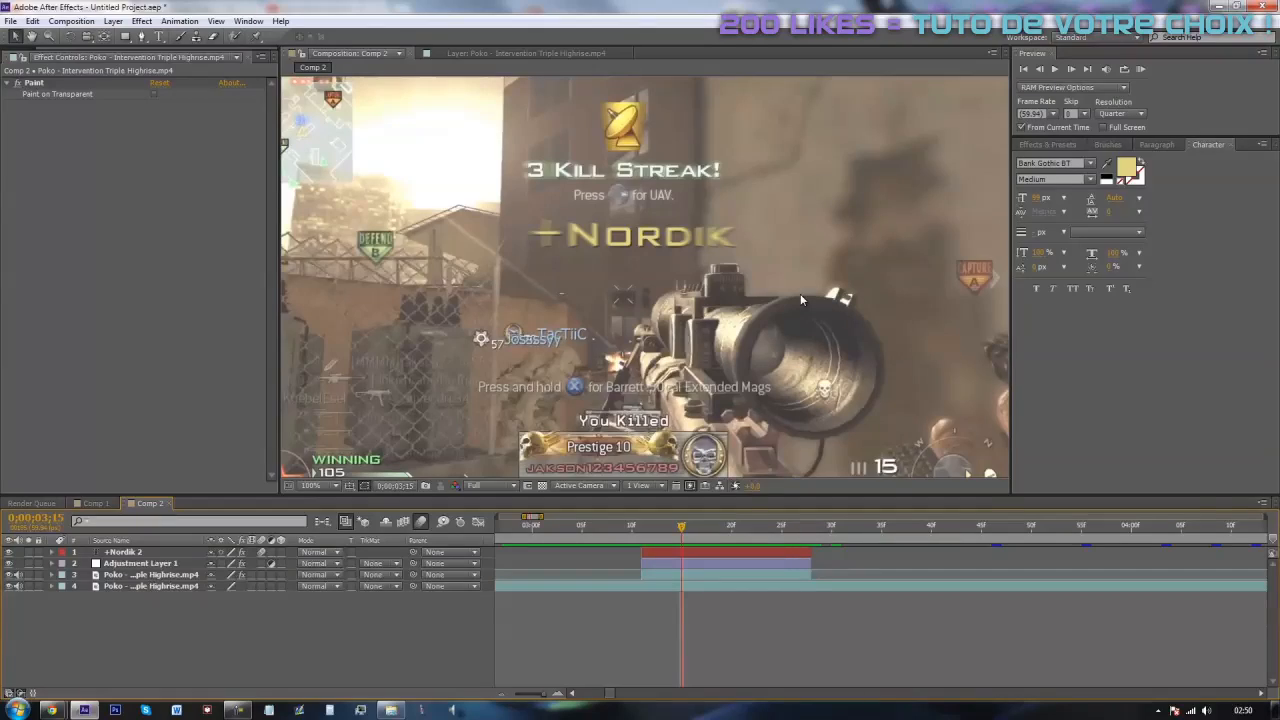
{"action": "scroll", "coordinate": [751, 354], "scroll_direction": "down", "scroll_amount": 1}
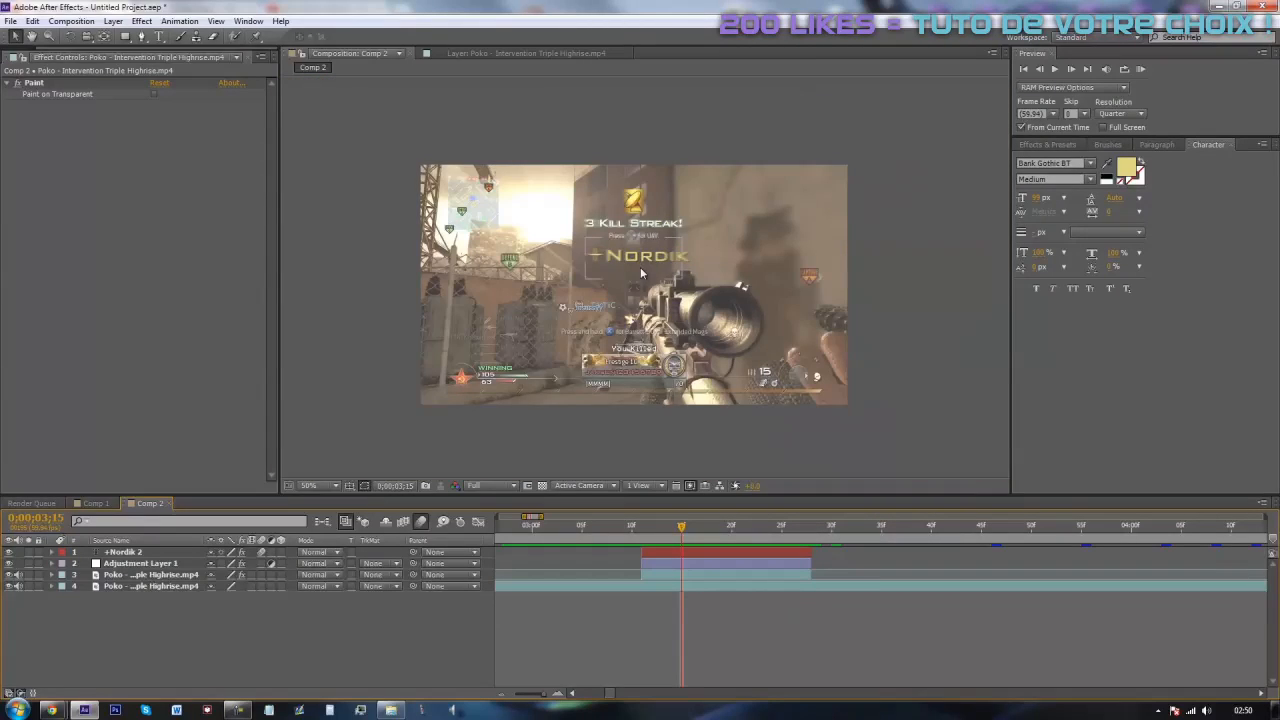
Step: Preview the footage past the end of the text layer at 0;00;03;31, and return to 0;00;03;13 with no layer selected
{"action": "left_click_drag", "start_coordinate": [686, 526], "coordinate": [823, 537]}
{"action": "left_click", "coordinate": [841, 536]}
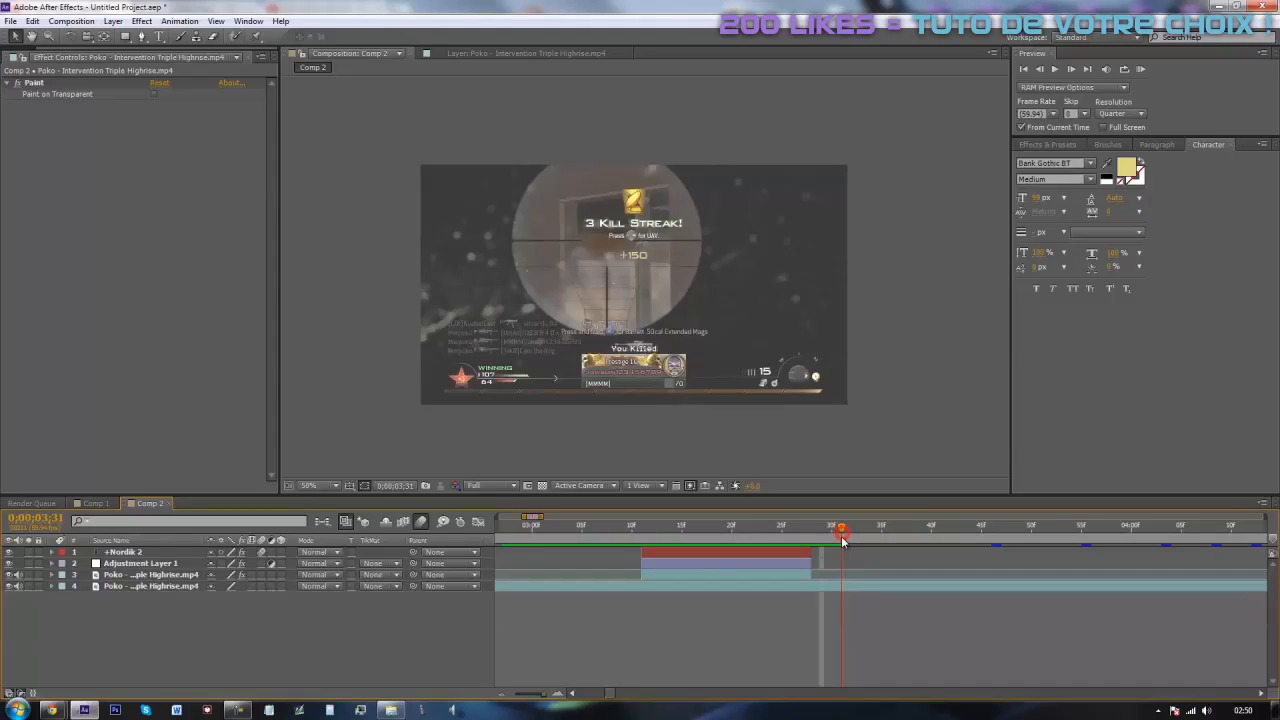
{"action": "left_click_drag", "start_coordinate": [849, 534], "coordinate": [662, 568]}
{"action": "left_click", "coordinate": [670, 585]}
{"action": "left_click", "coordinate": [678, 604]}
{"action": "left_click", "coordinate": [734, 619]}
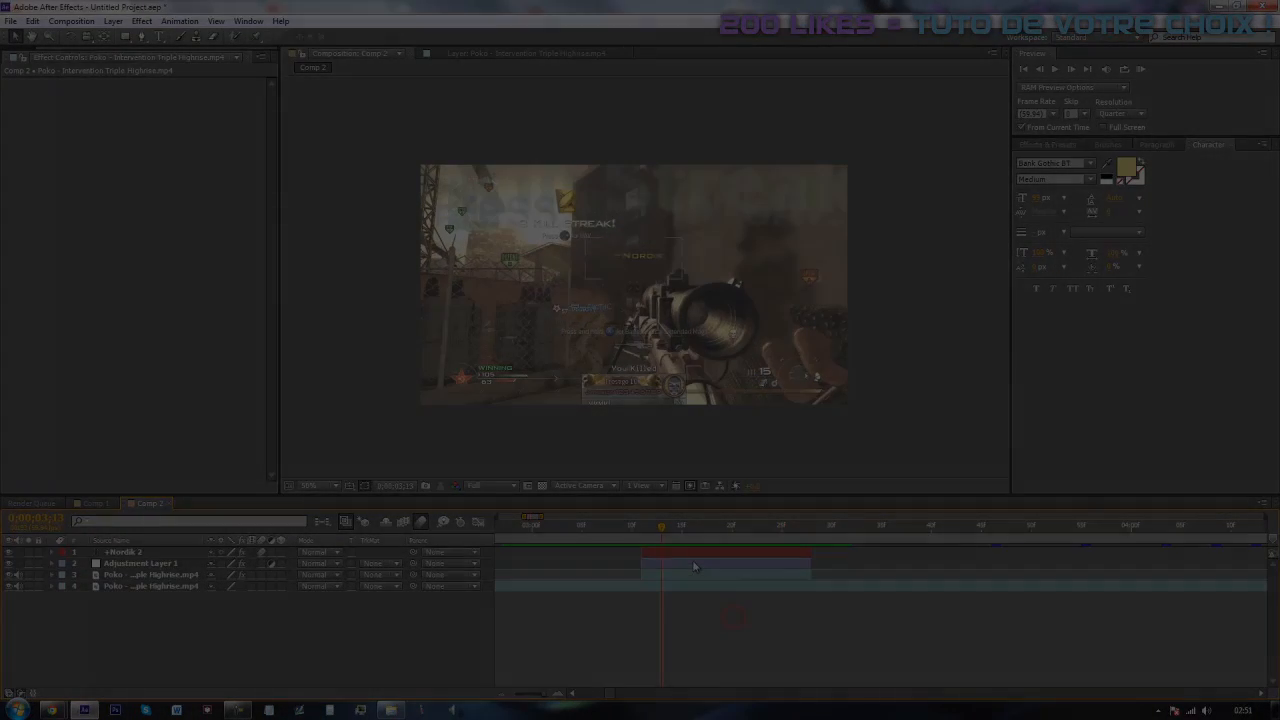